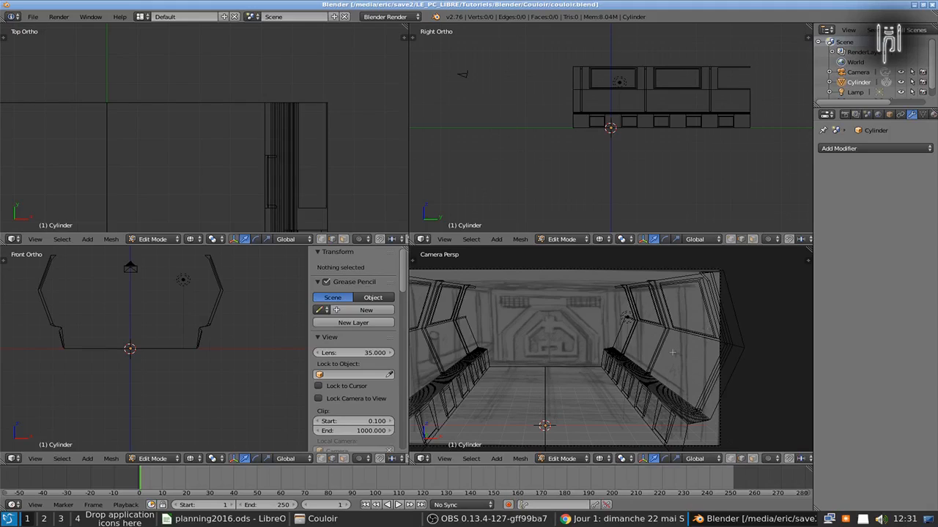
Show the camera view's properties sidebar and launch the KeyMon utility from the desktop's graphics applications
key("n")
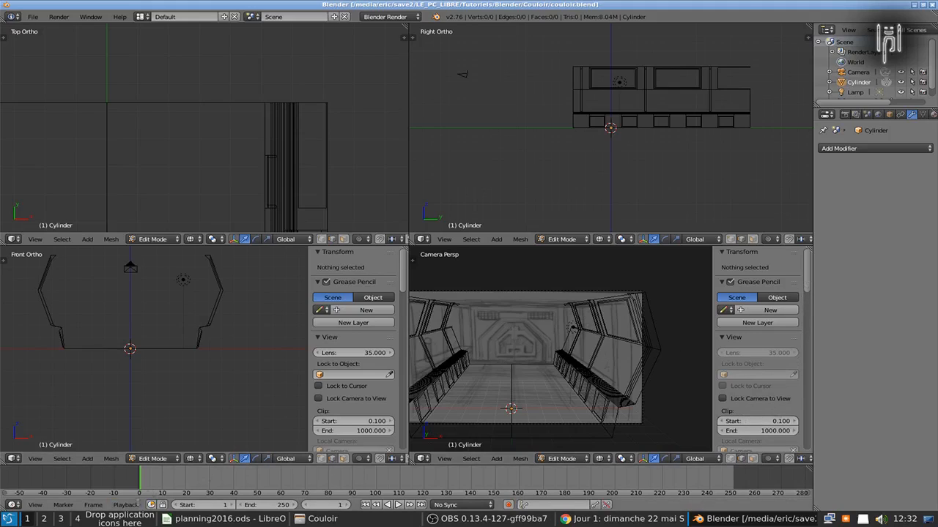
left_click(9, 519)
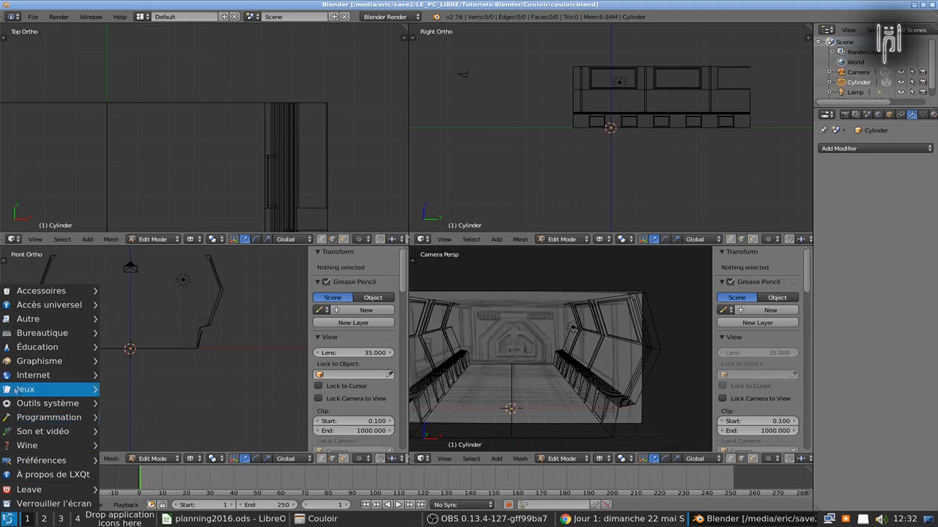
mouse_move(44, 370)
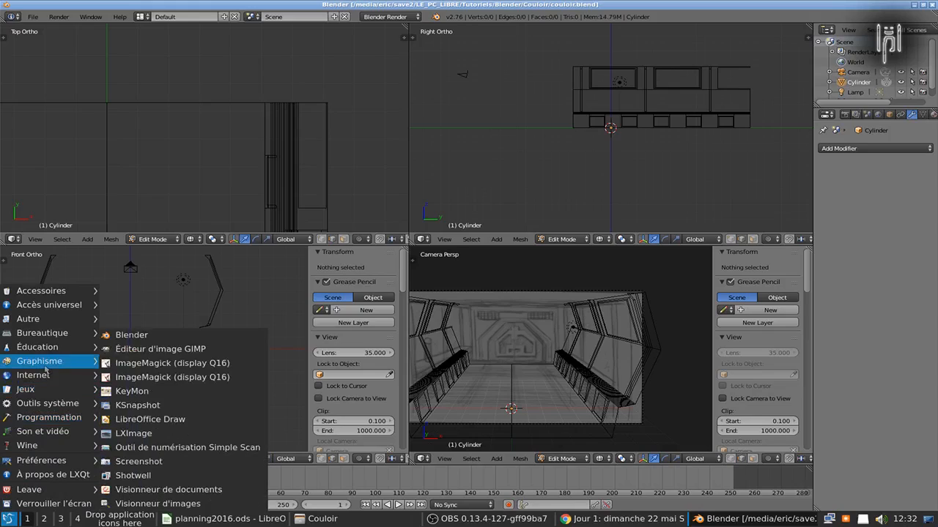
left_click(138, 392)
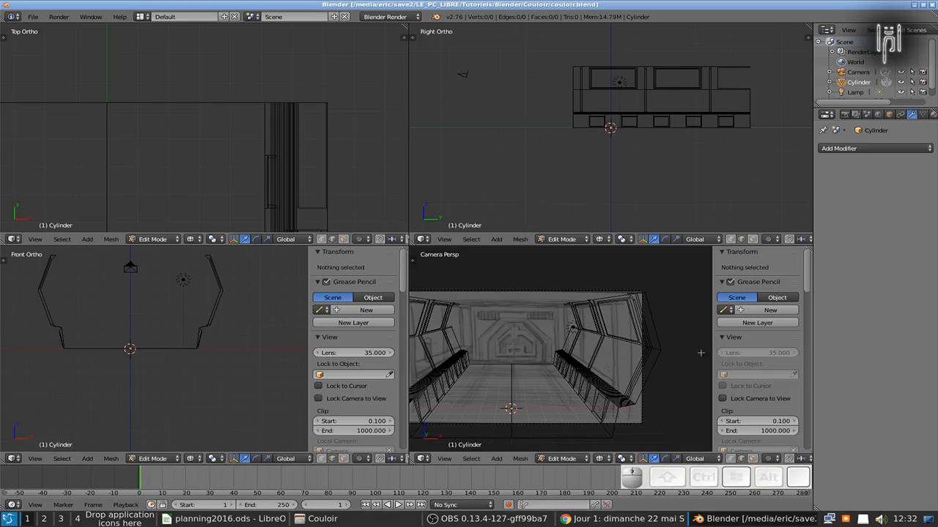
Turn off Background Images in the camera view and hide the sidebars of the camera and front views
left_click_drag(810, 291, 810, 424)
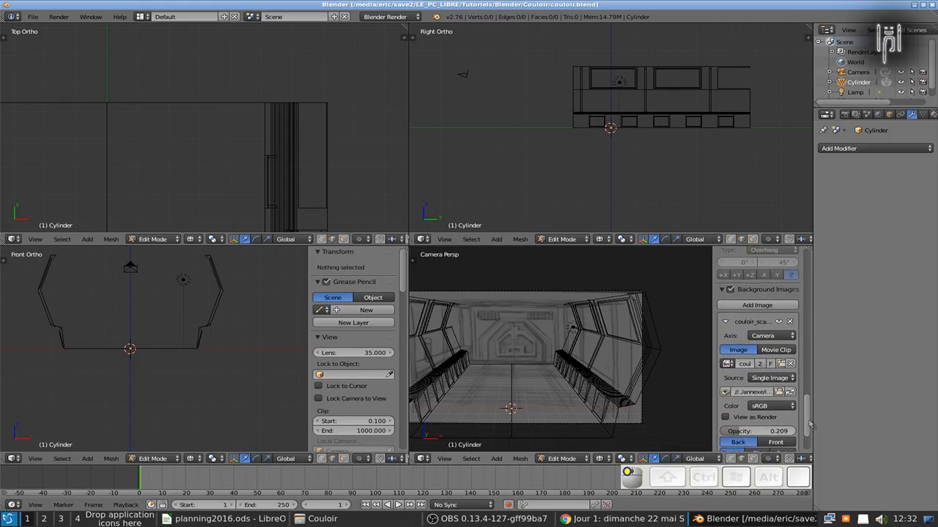
left_click(730, 289)
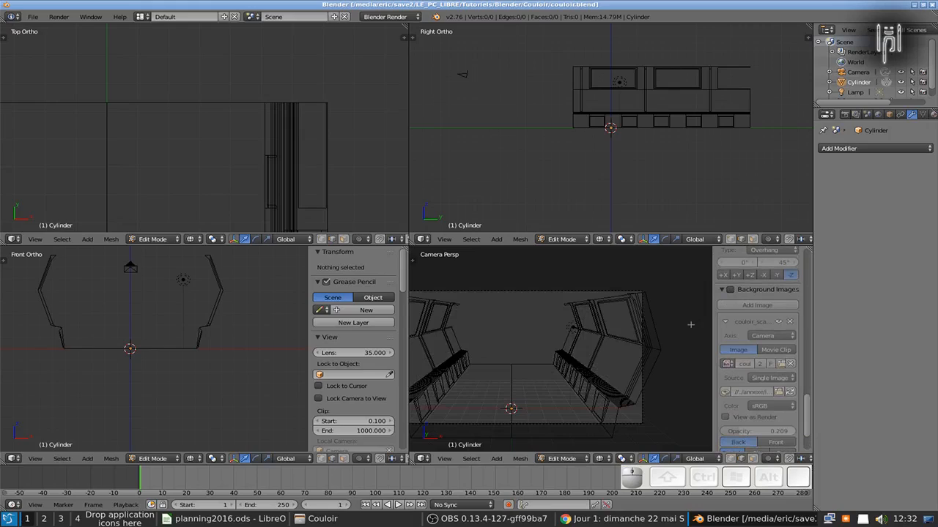
key("n")
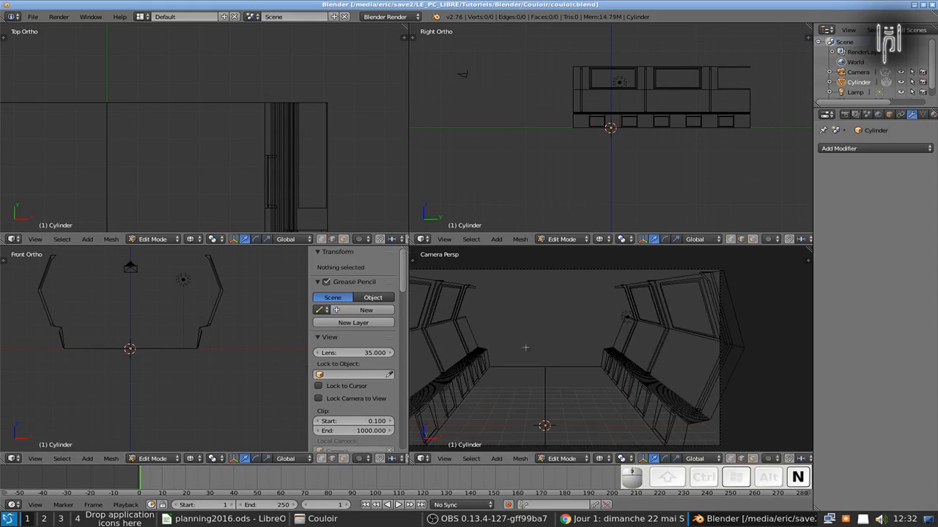
key("n")
Add a cylinder at the 3D cursor within the corridor mesh and rotate it 90° about the X axis
middle_click_drag(303, 333, 327, 378, "shift")
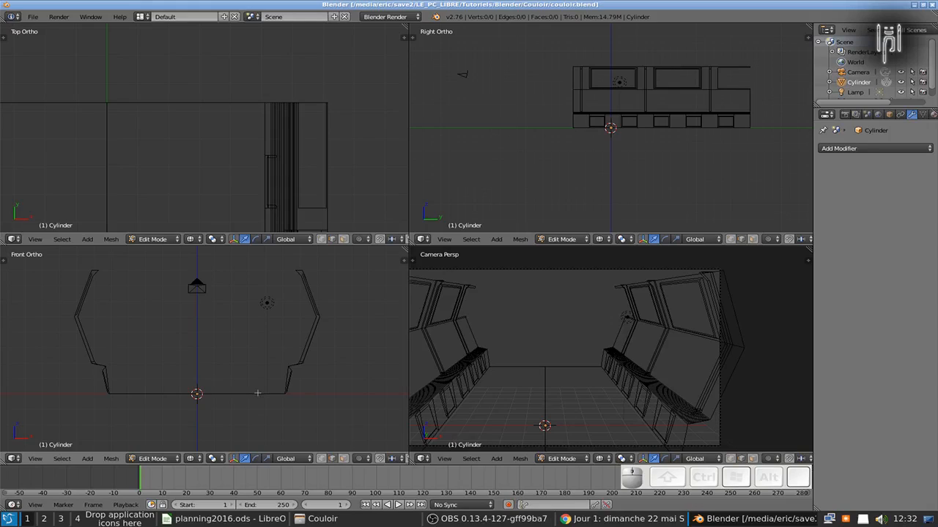
key("shift+a")
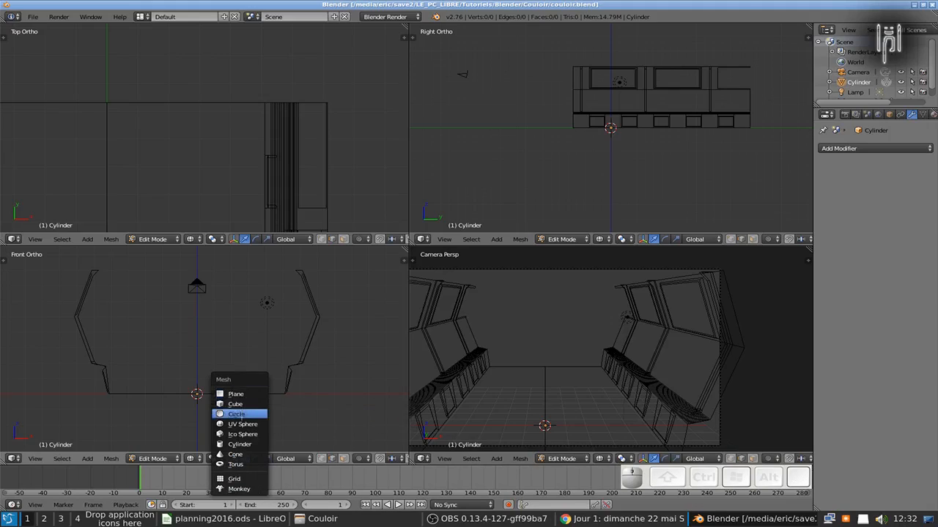
left_click(238, 444)
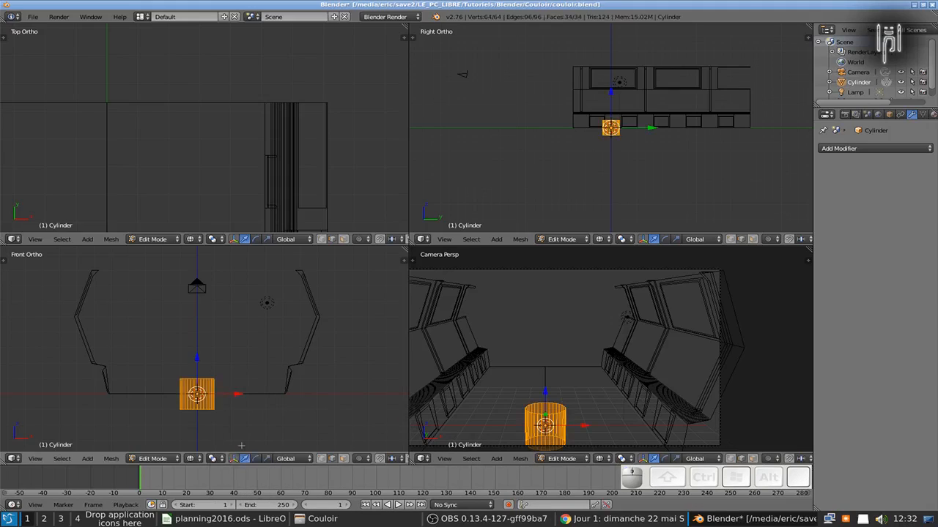
key("r")
key("x")
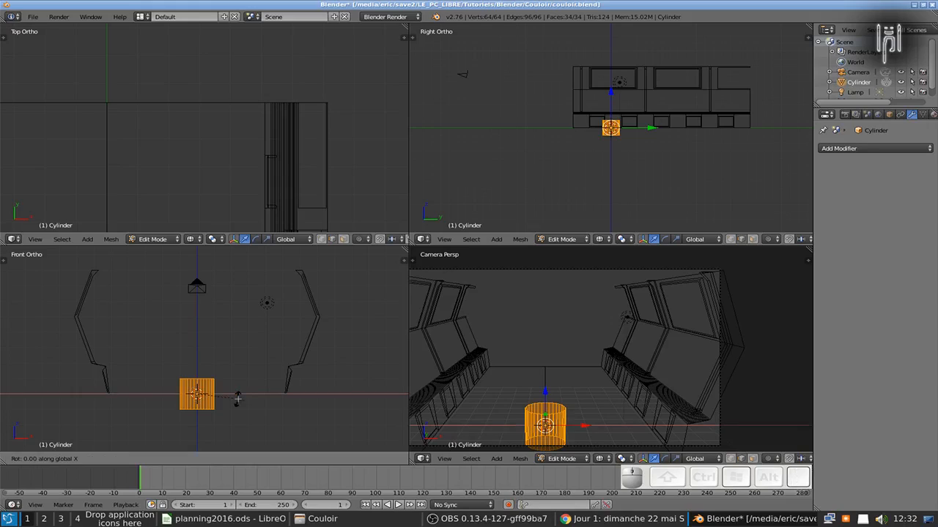
key("9")
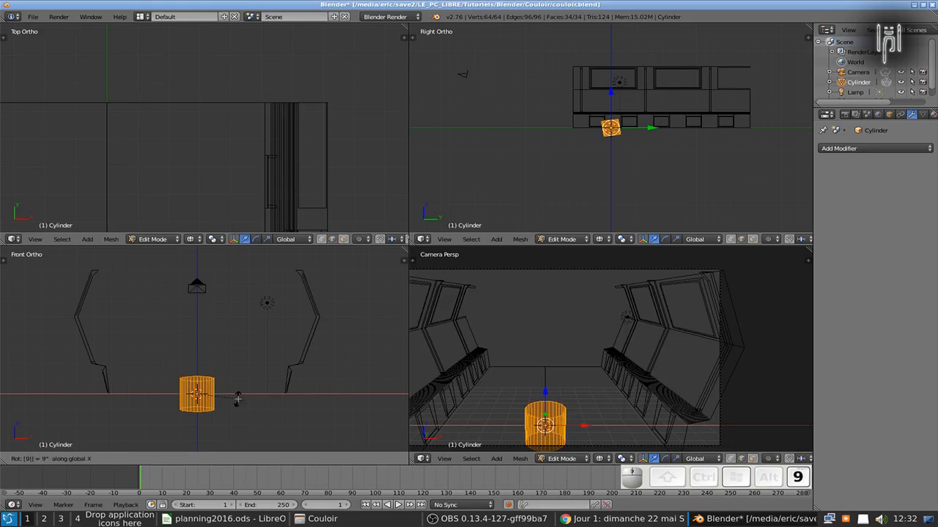
key("0")
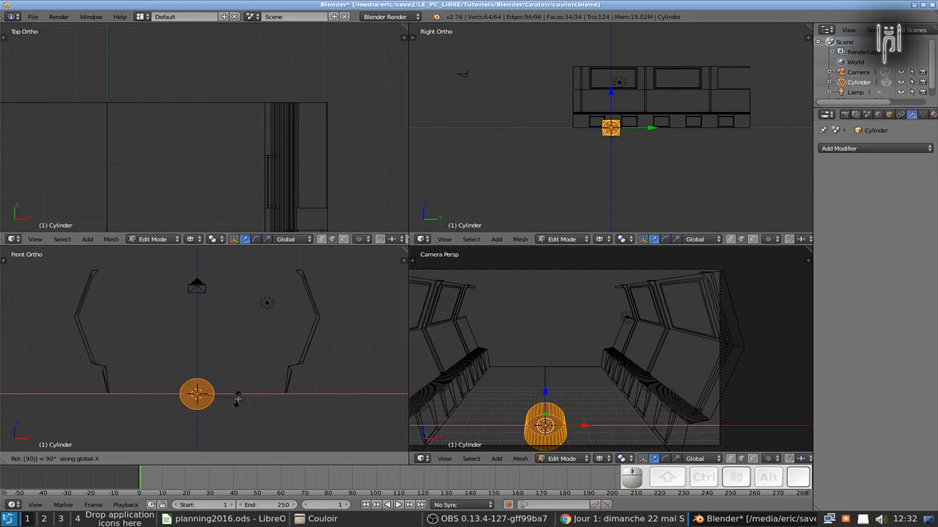
key("Return")
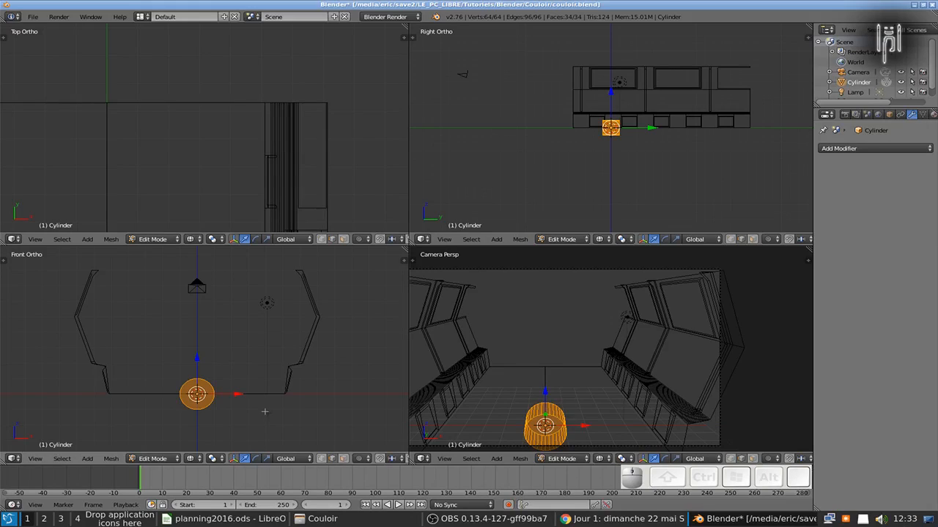
key("s")
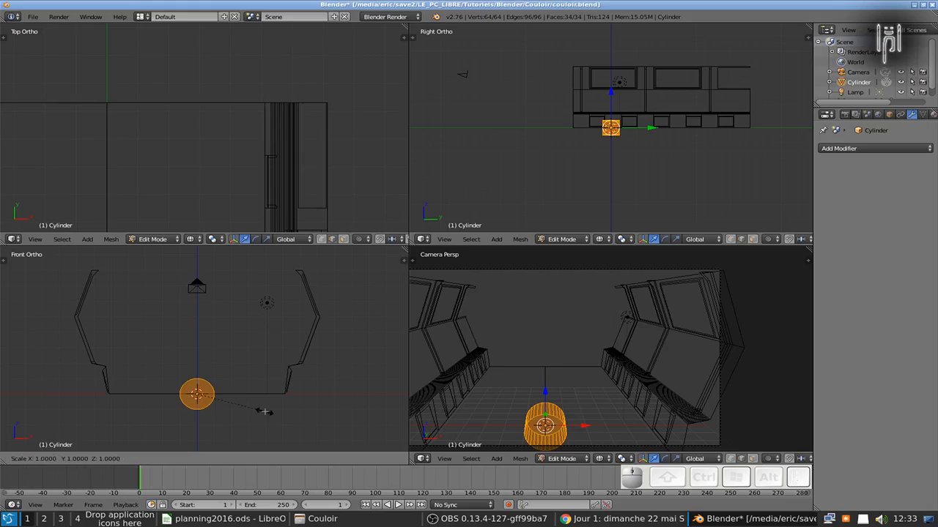
key("shift")
key("shift+y")
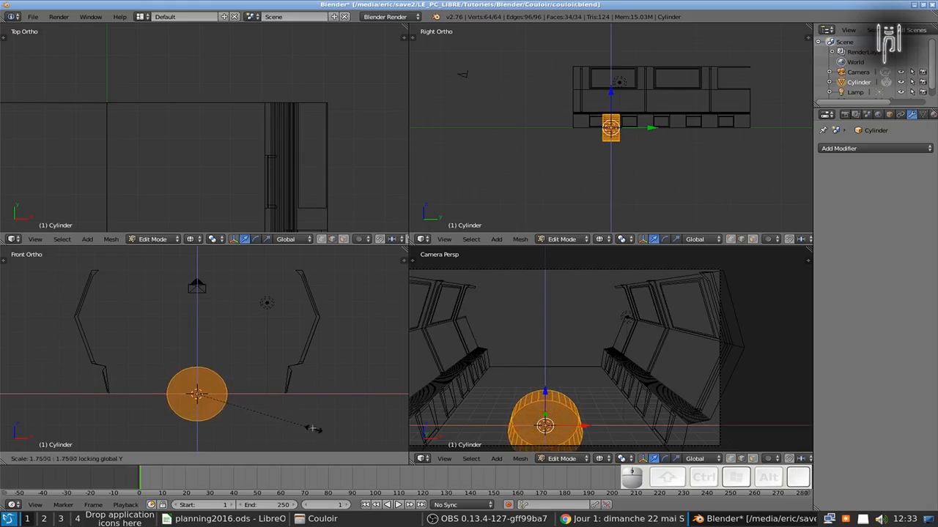
key("ctrl")
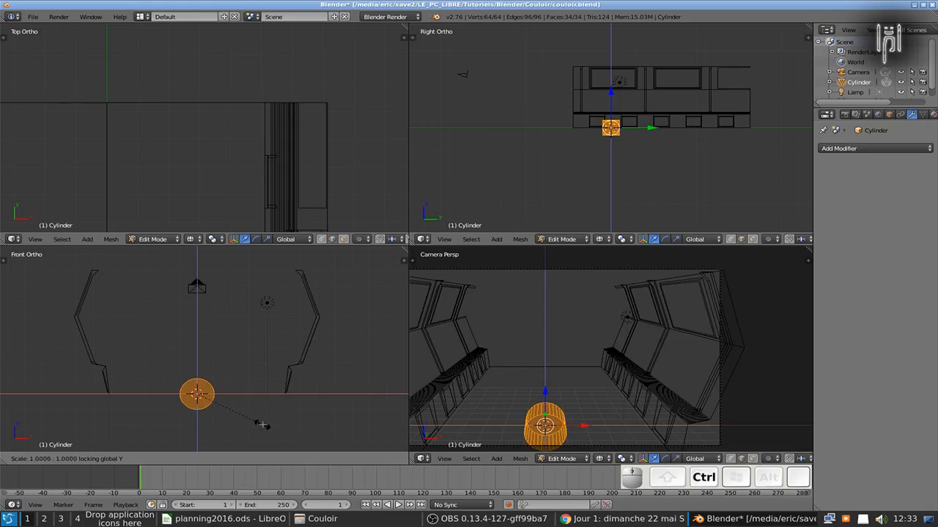
key("y")
key("y")
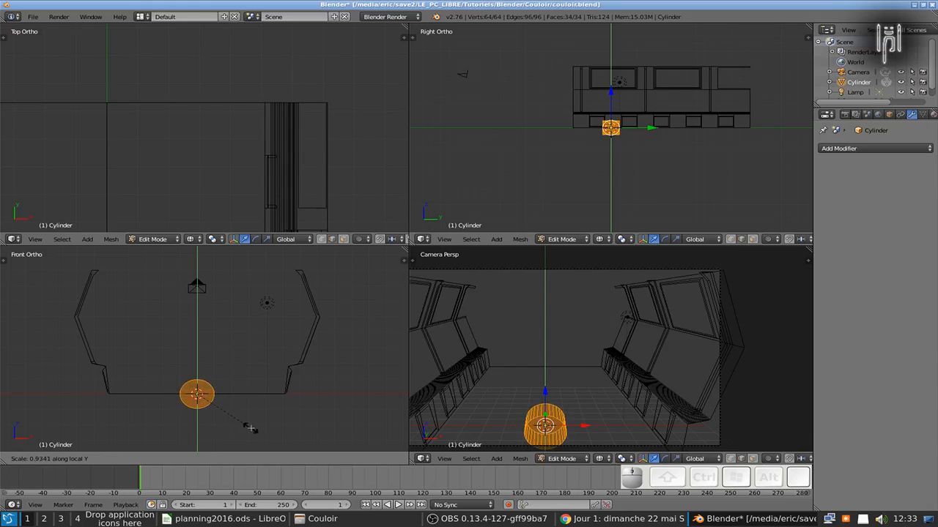
key("ctrl+shift")
key("y")
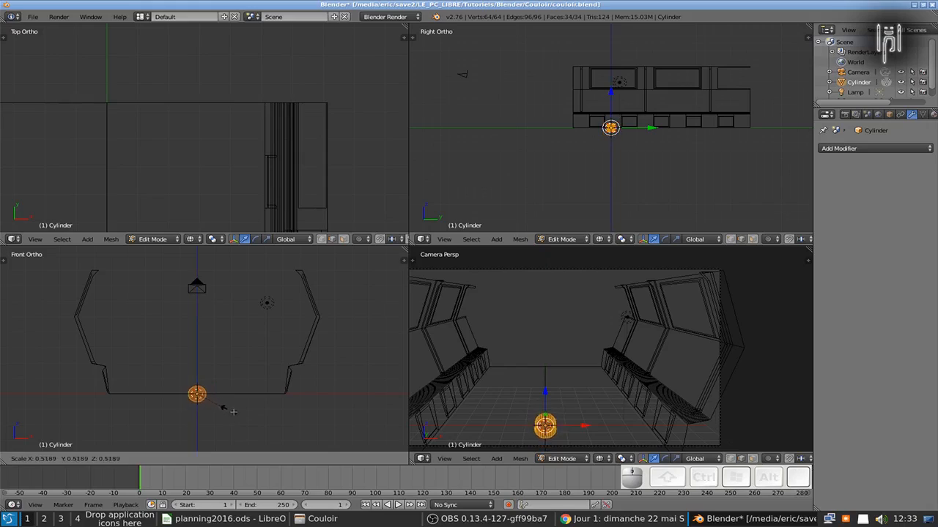
key("Escape")
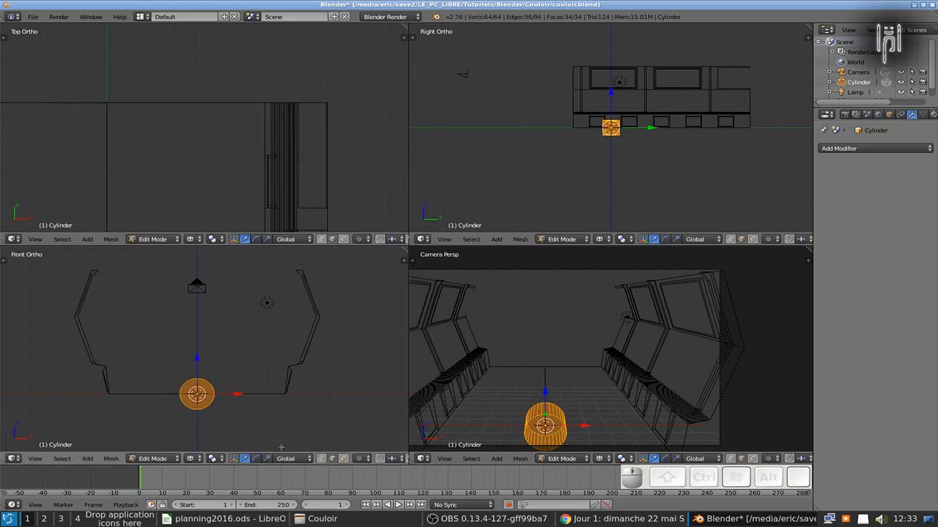
Scale the cylinder to about half its size along X and Z, keeping its length along Y
middle_click_drag(228, 422, 281, 369, "shift")
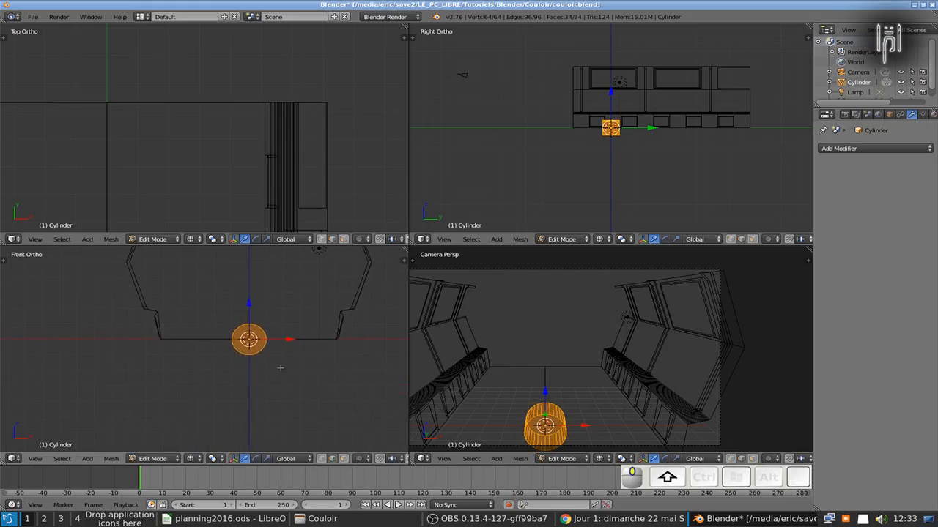
scroll(261, 378, "up", 5)
middle_click_drag(289, 401, 189, 409, "shift")
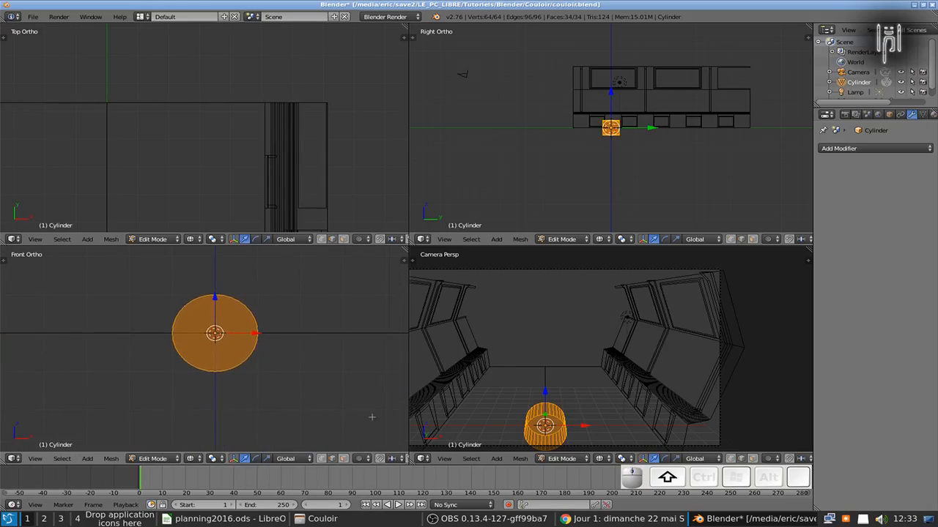
key("s")
key("x")
key("ctrl")
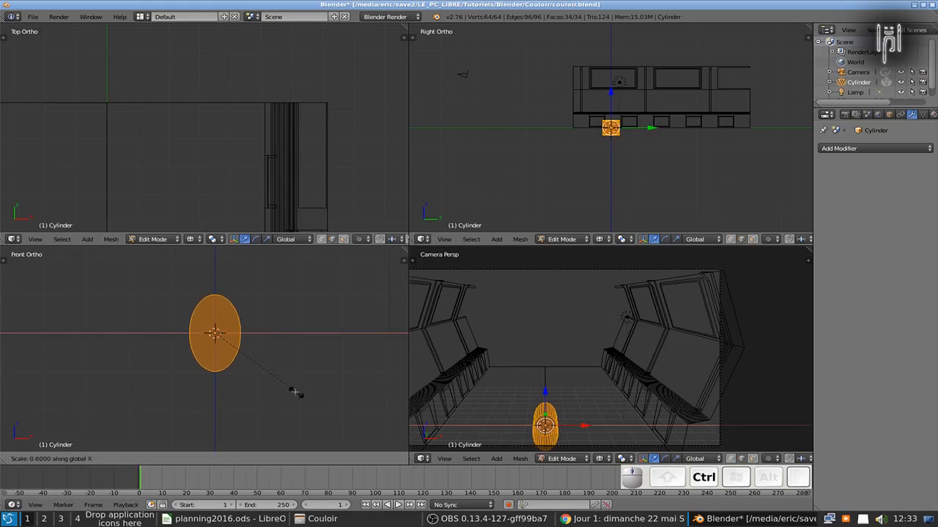
left_click(273, 386)
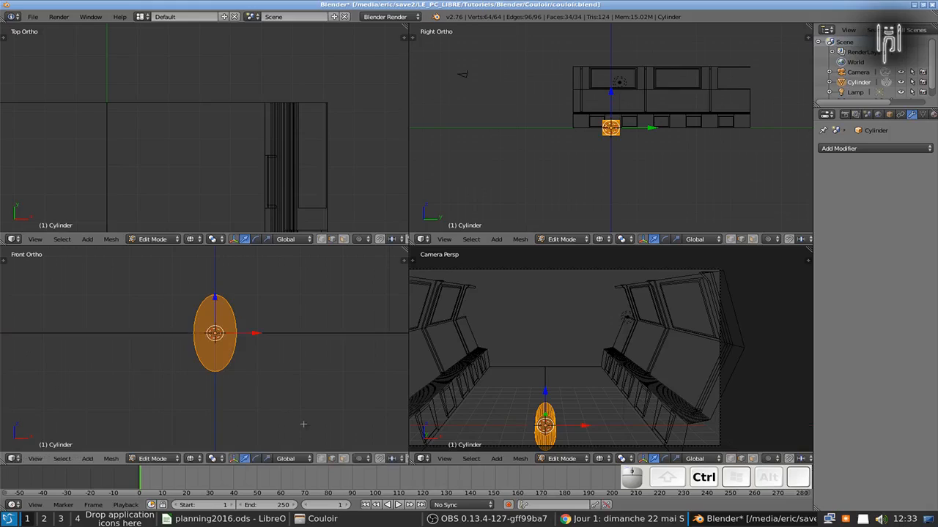
key("s")
key("z")
key("ctrl")
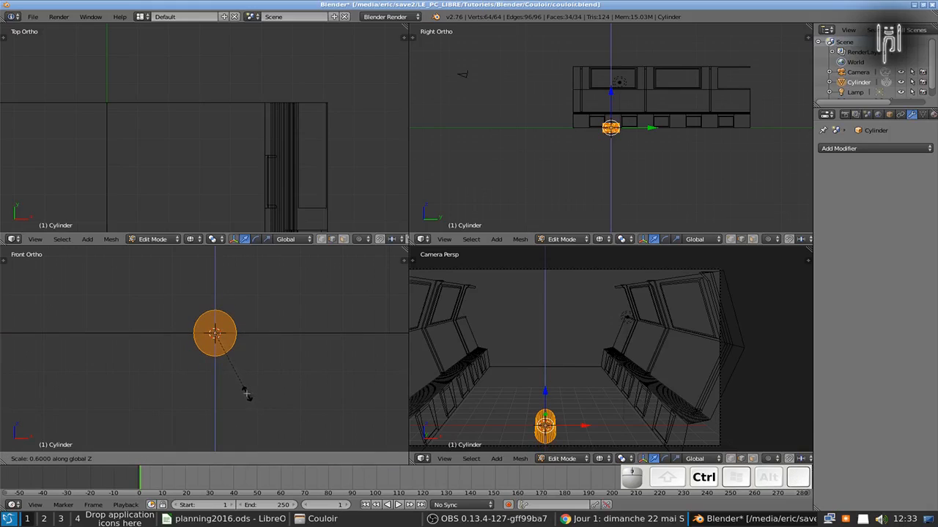
left_click(241, 392)
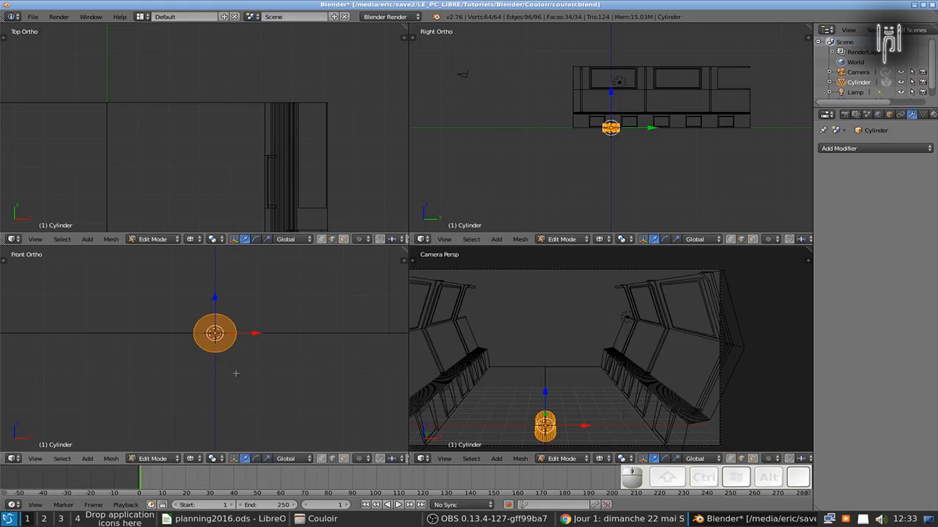
Return to Object Mode, move the new cylinder to a separate empty layer, and display only that layer
key("shift")
middle_click_drag(208, 199, 257, 178, "shift")
middle_click_drag(318, 192, 301, 161, "shift")
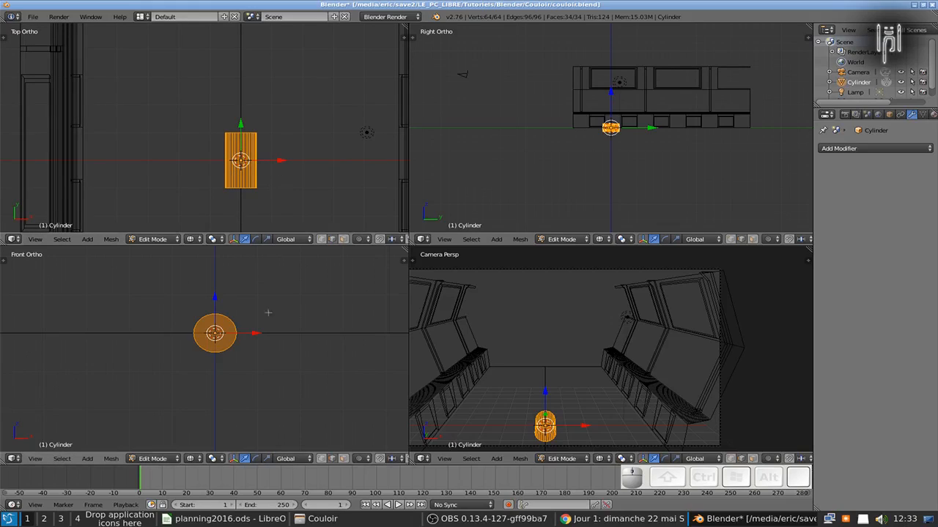
key("Tab")
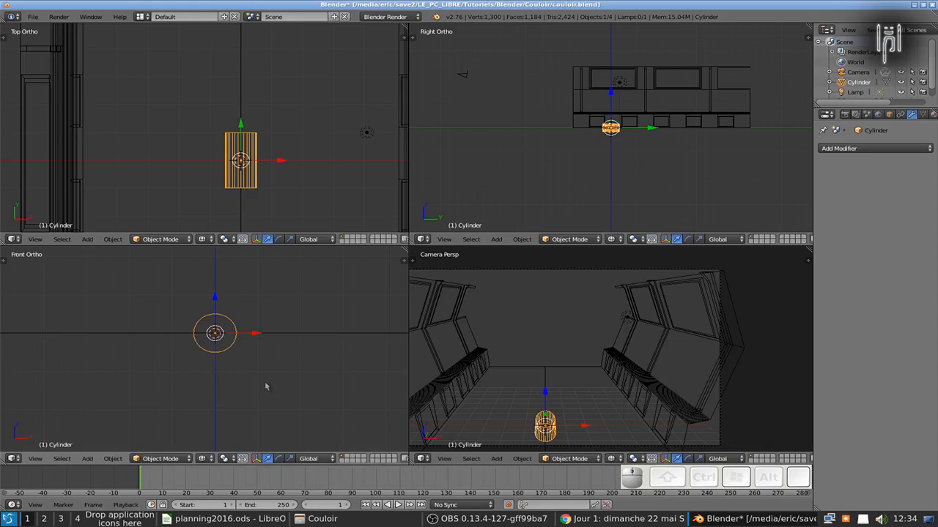
key("m")
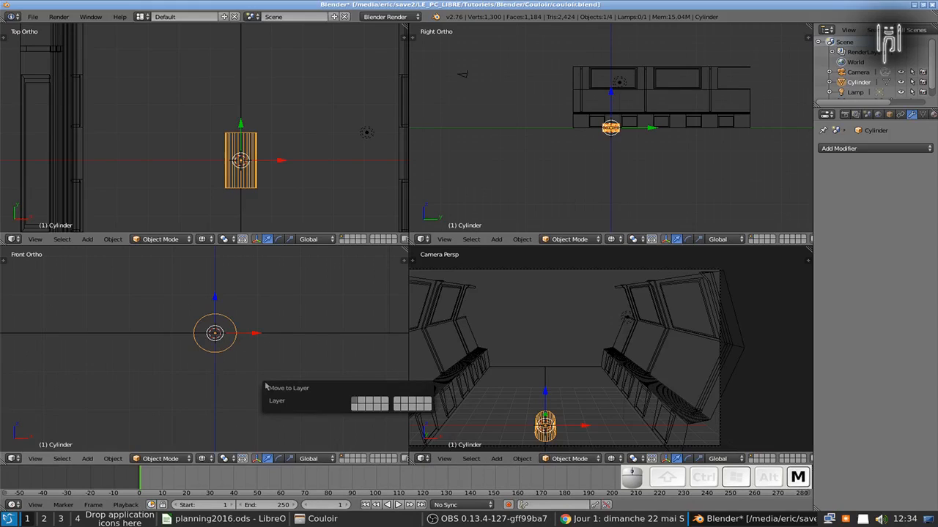
left_click(365, 405)
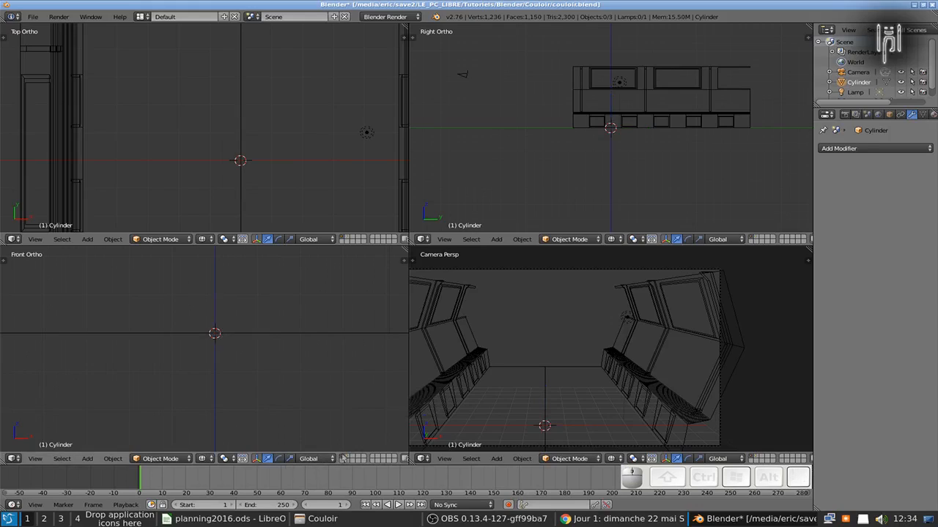
left_click(347, 459)
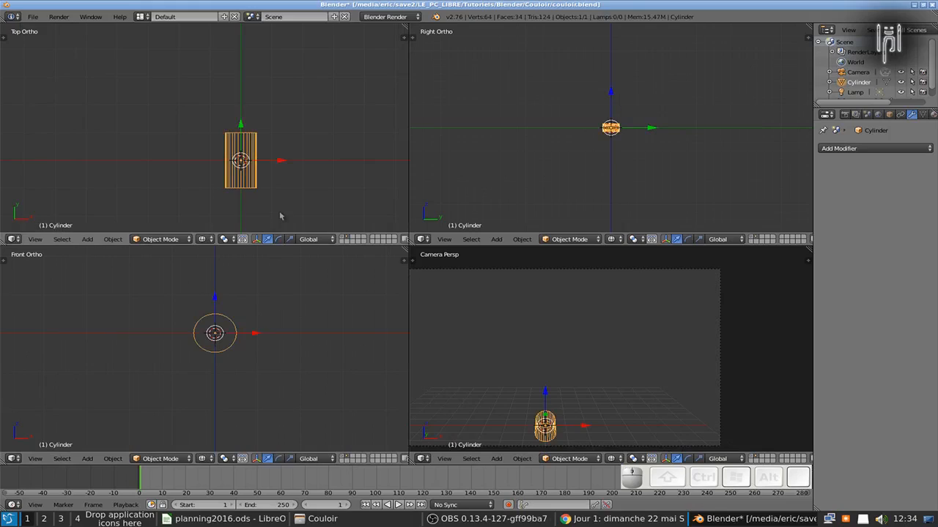
Maximize the top view and, in Edit Mode, add two evenly spaced loop cuts across the cylinder's length
scroll(280, 216, "up", 3)
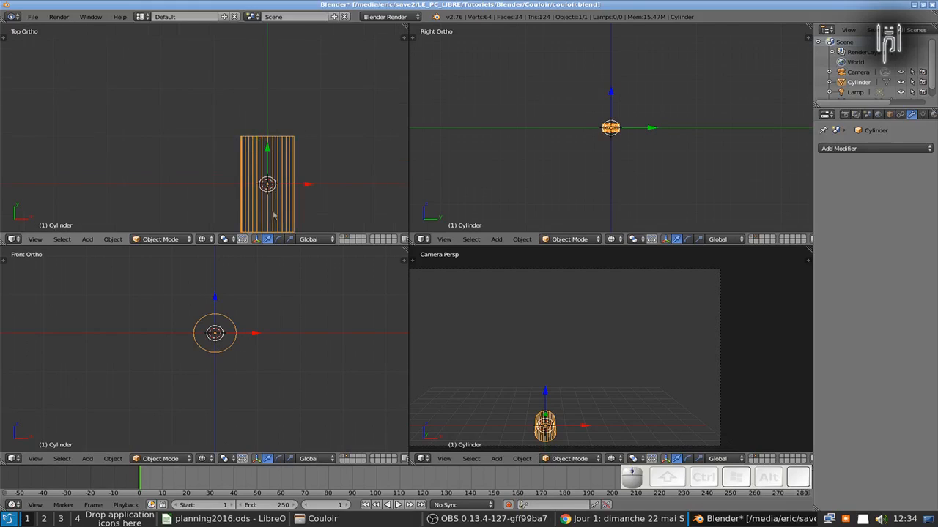
scroll(280, 218, "down", 1)
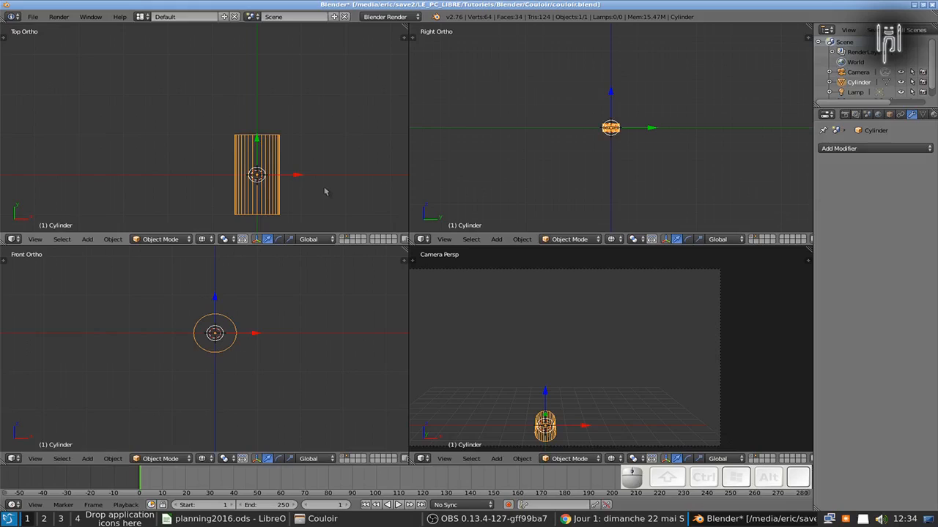
key("ctrl+Up")
middle_click_drag(356, 280, 227, 241, "shift")
key("Tab")
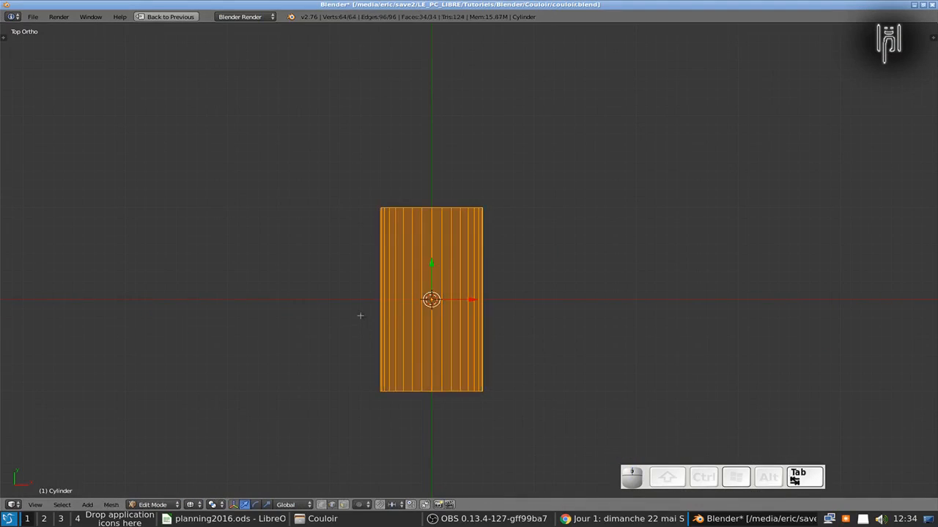
key("ctrl")
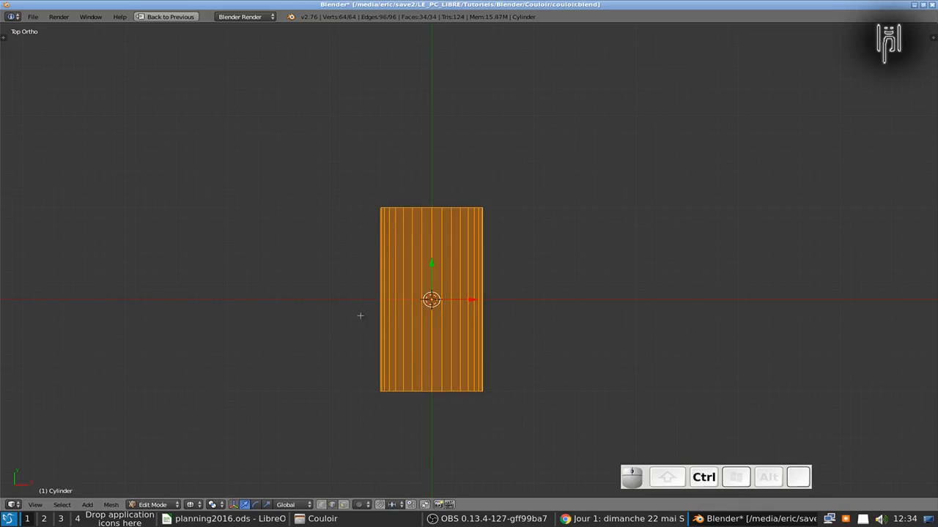
key("ctrl+r")
scroll(360, 315, "up", 1)
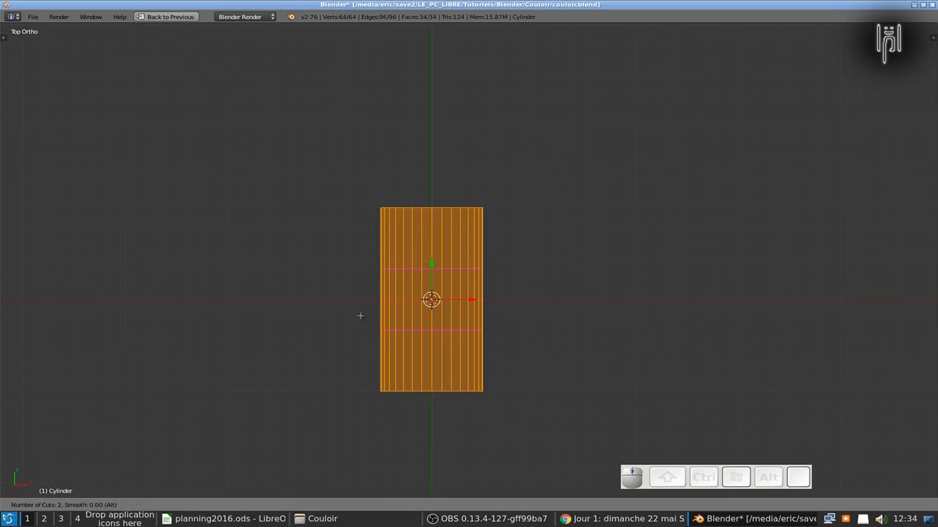
key("Escape")
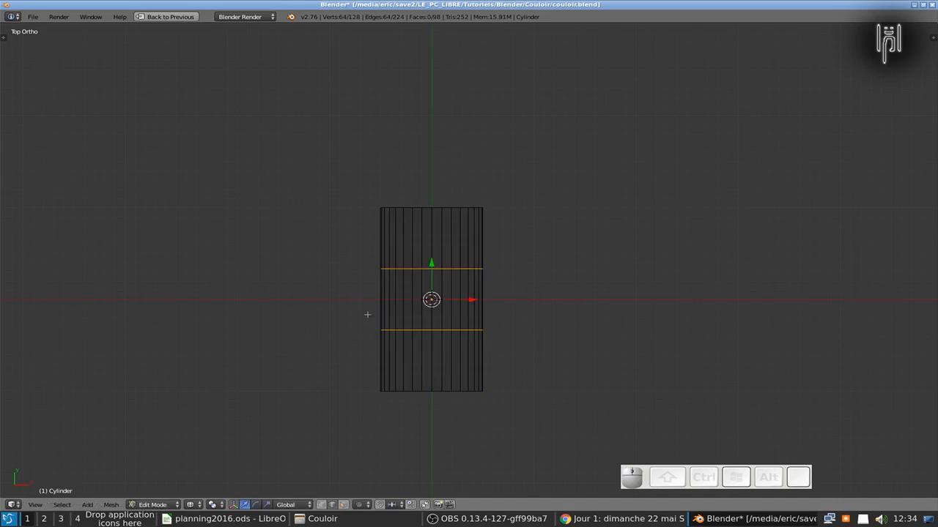
Scale the two new loops about 2.78 times along Y, spreading them close to the cylinder's ends
key("s")
key("y")
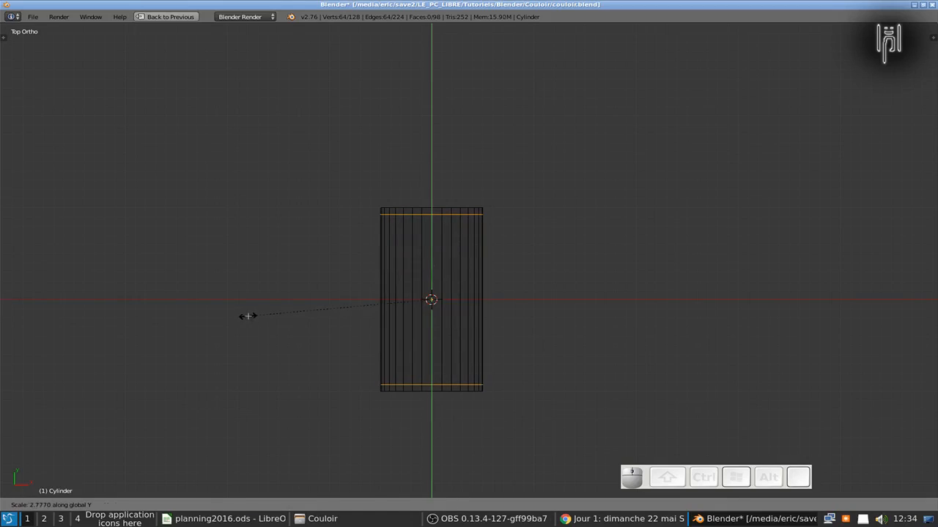
left_click(248, 316)
Select the cylinder's +Y end face, extrude it 0.1 units outward and scale it to 0.7 as a bevelled shoulder
key("a")
key("b")
left_click_drag(298, 198, 532, 209)
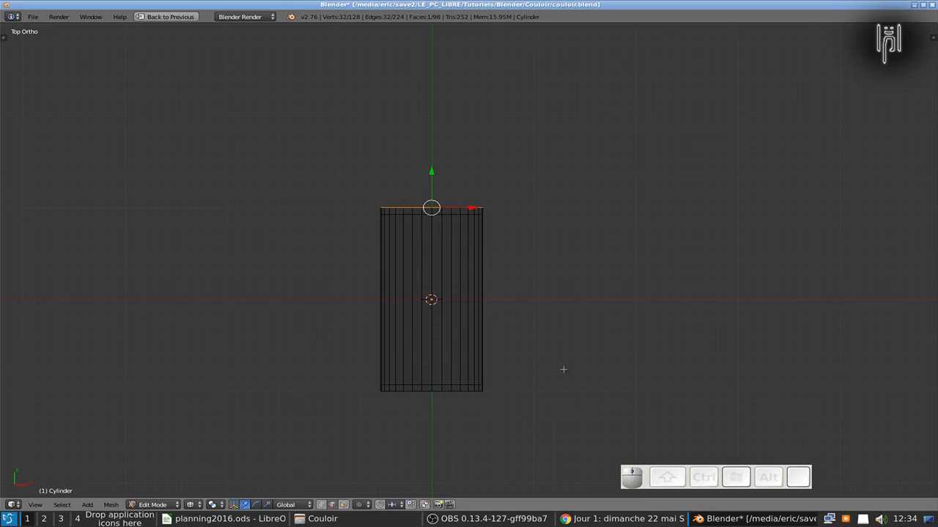
key("e")
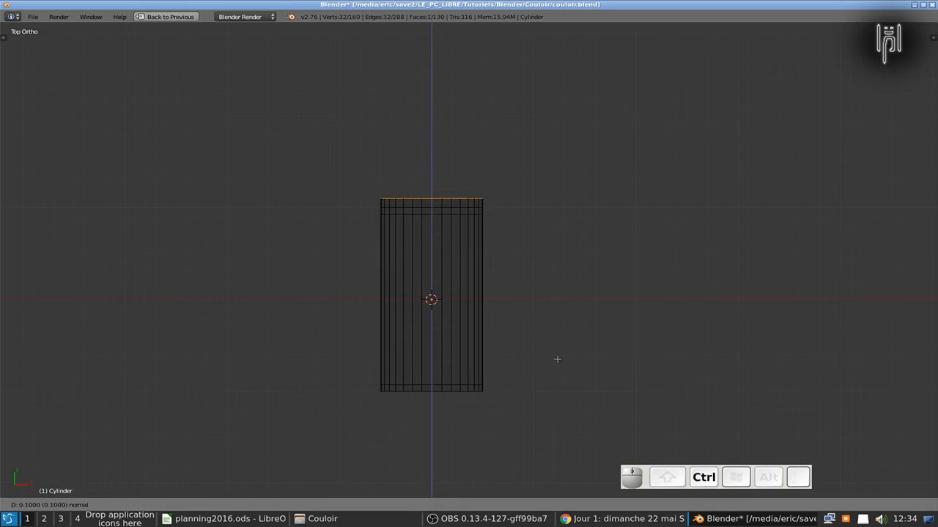
left_click(558, 360)
key("s")
key("ctrl")
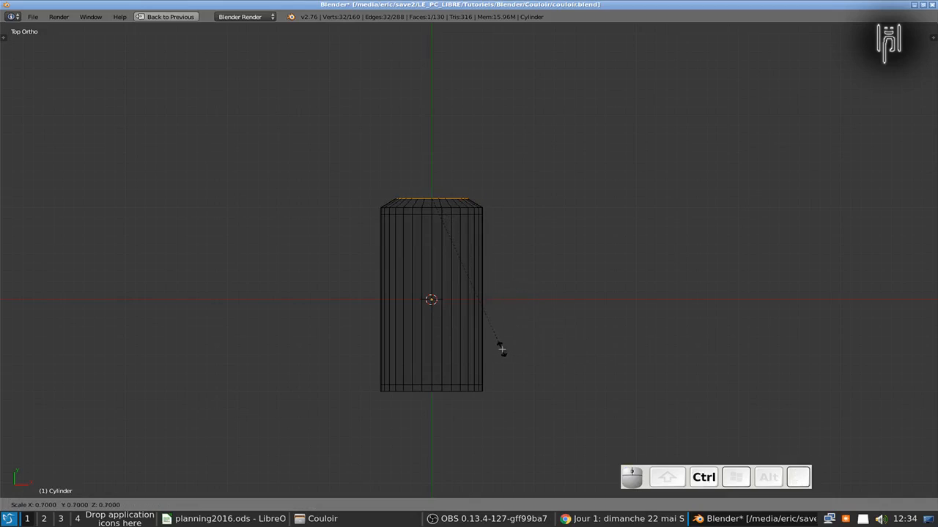
left_click(440, 349)
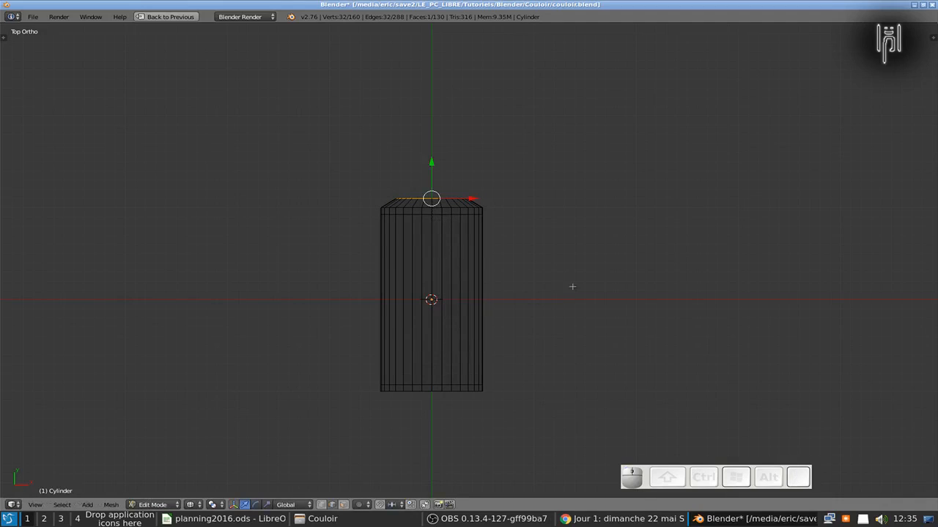
Extrude the shoulder's end face in place and scale it to about 0.7 to form an inset ring
key("e")
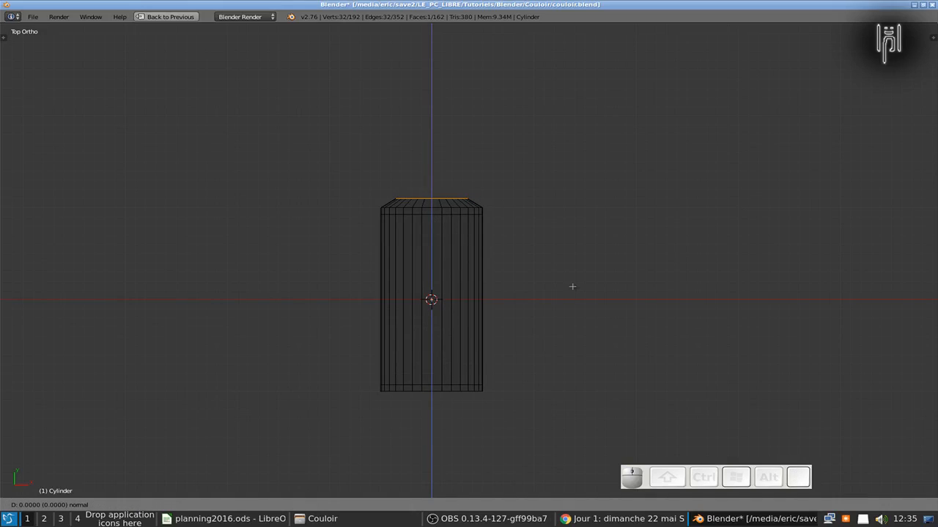
key("Escape")
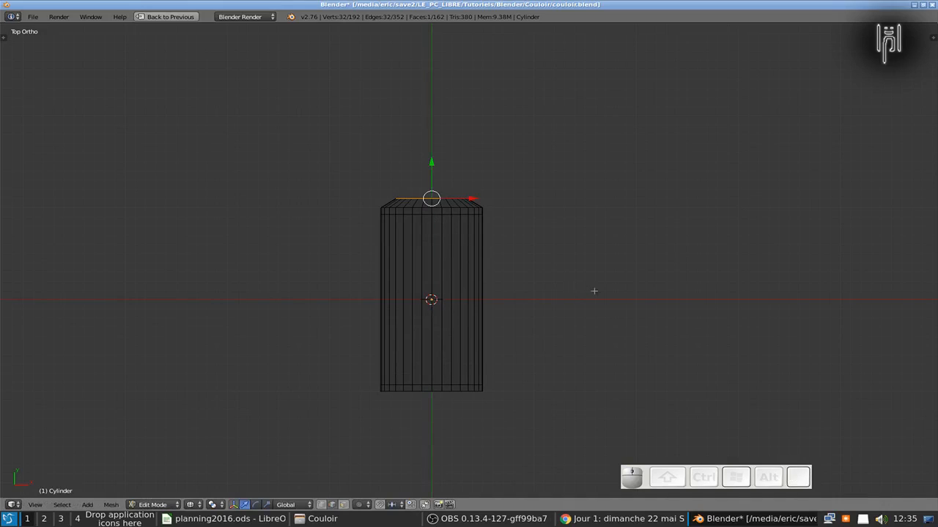
key("s")
key("ctrl")
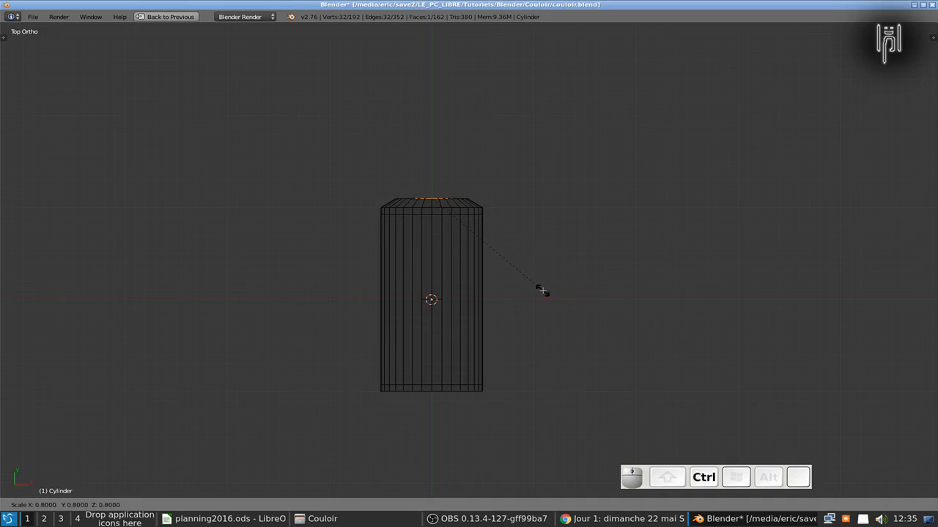
left_click(521, 292)
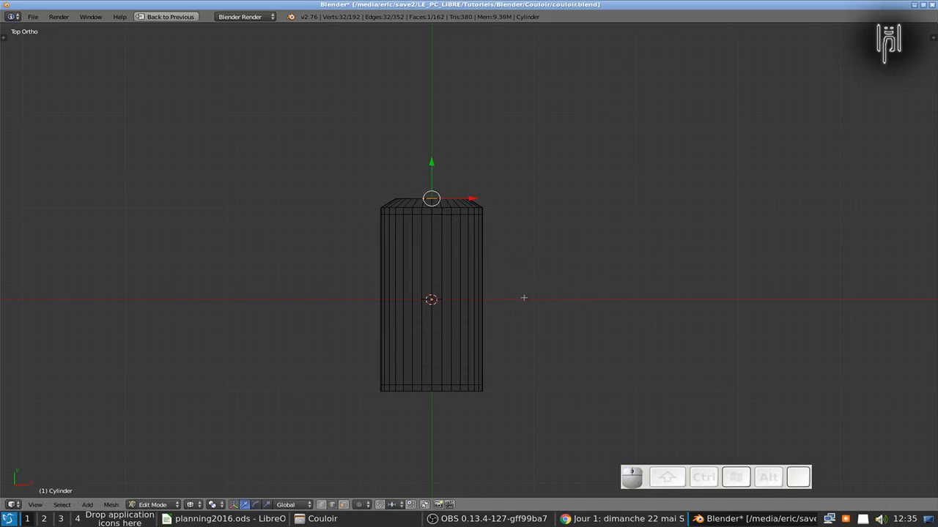
Extrude the inset end face about 0.9 units outward along Y to form a narrow neck
key("g")
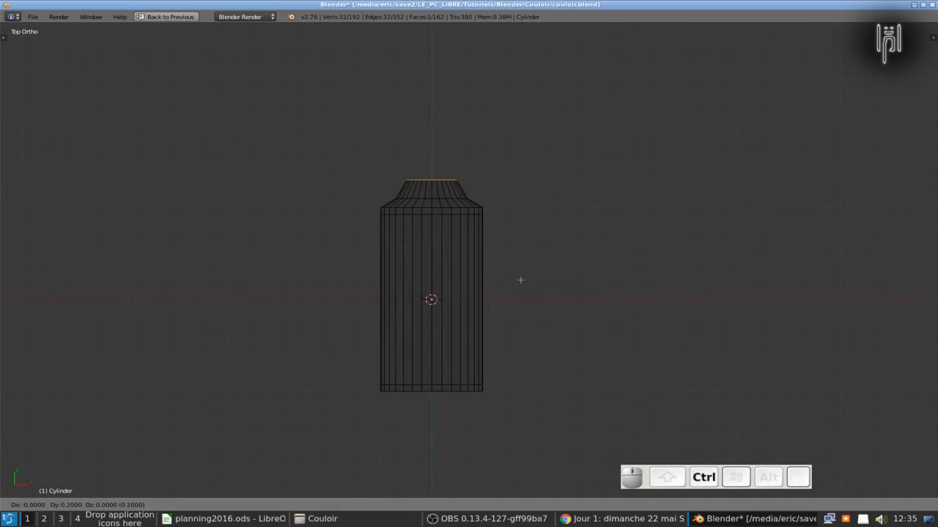
key("Escape")
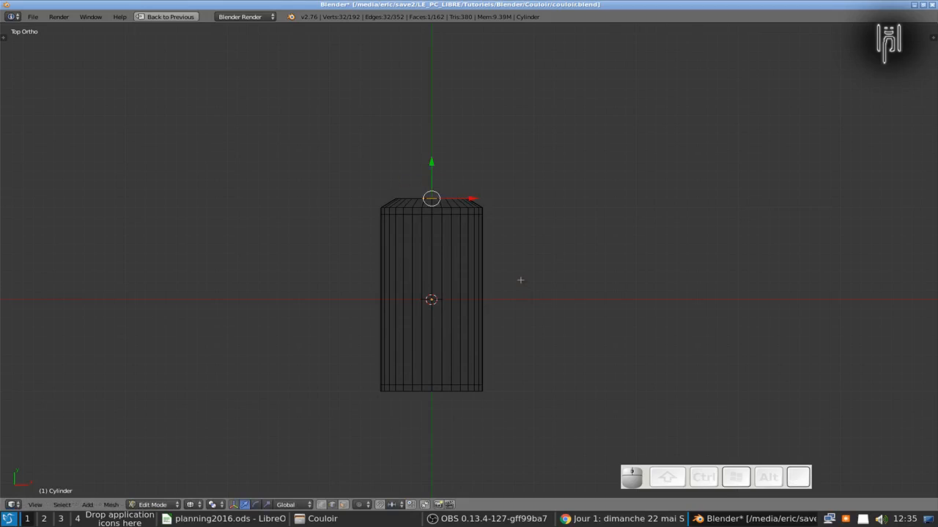
key("e")
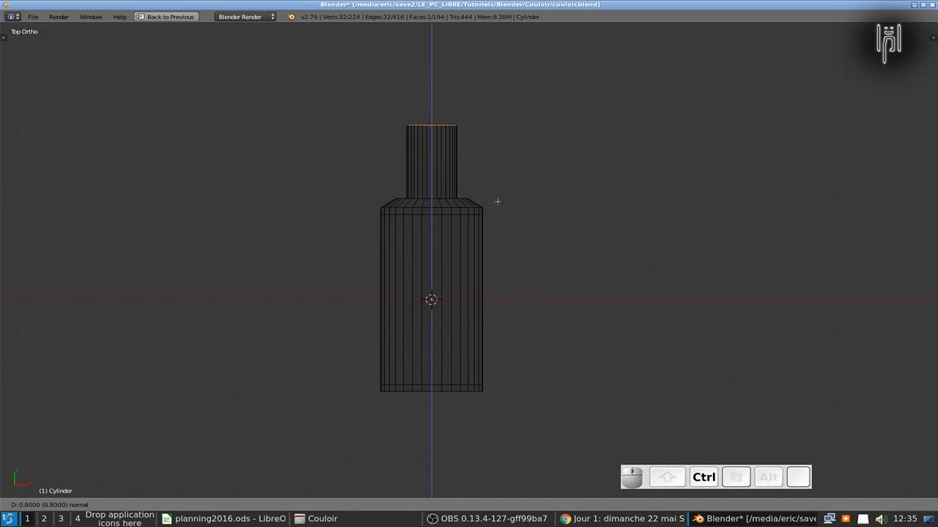
left_click(495, 194)
In the right side view, add two evenly spaced loop cuts around the middle of the wide cylinder body
middle_click_drag(582, 347, 457, 250)
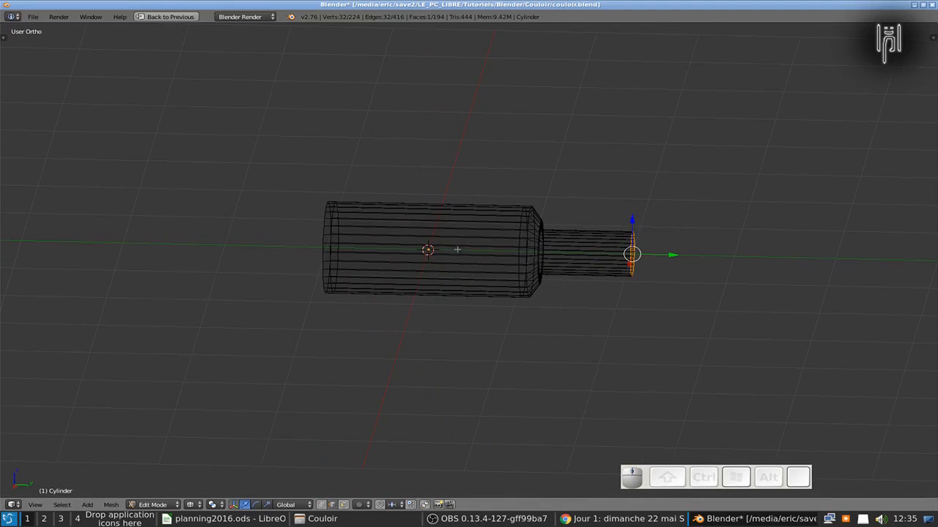
key("KP_1")
key("KP_3")
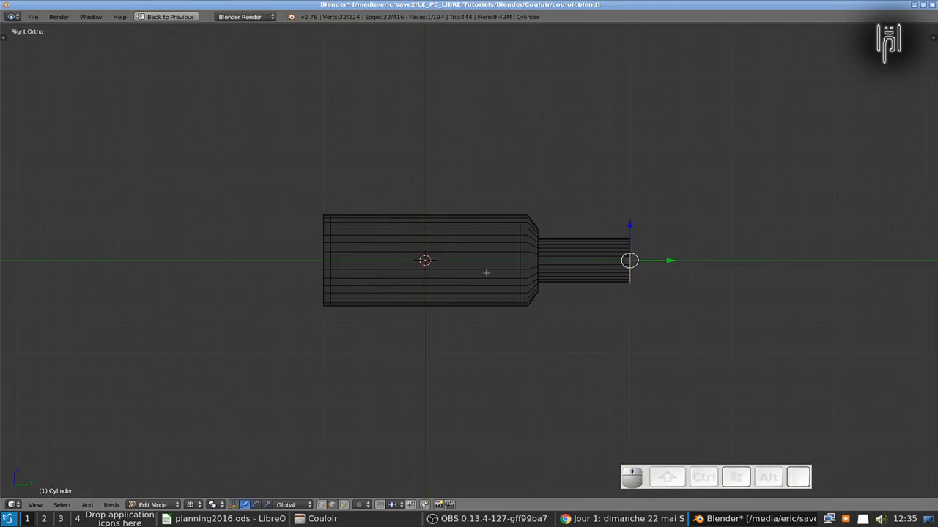
middle_click_drag(616, 331, 419, 305, "shift")
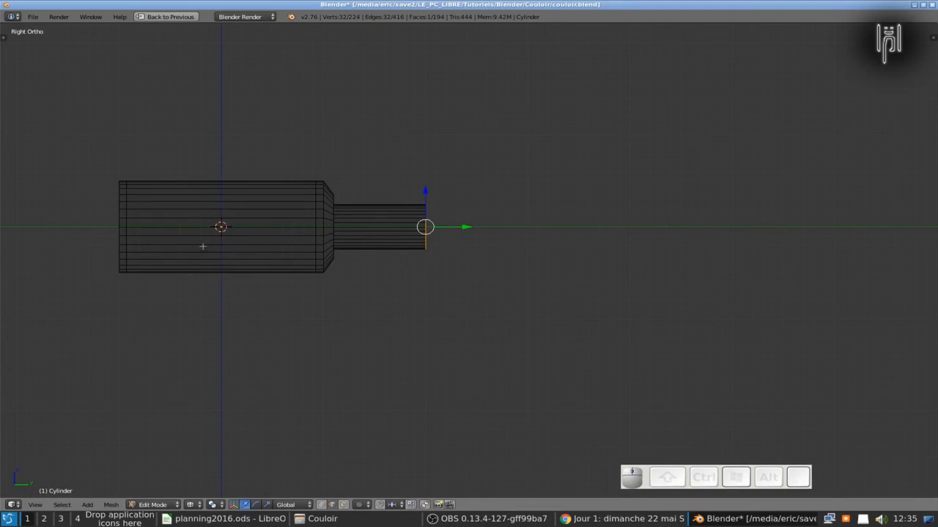
key("ctrl+r")
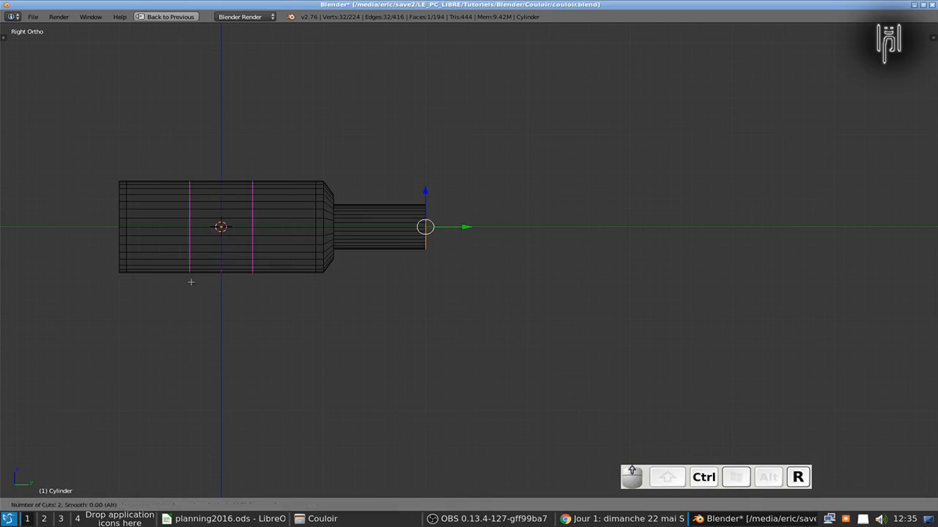
scroll(191, 282, "up", 1)
left_click(192, 282)
key("Escape")
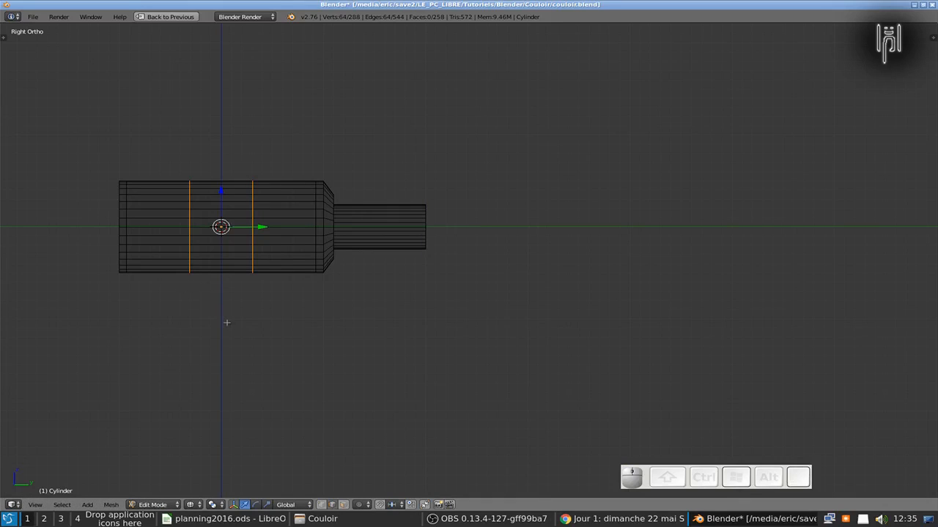
Try scaling the two middle loops to 0.8 along X and Z, and undo both scalings
key("KP_1")
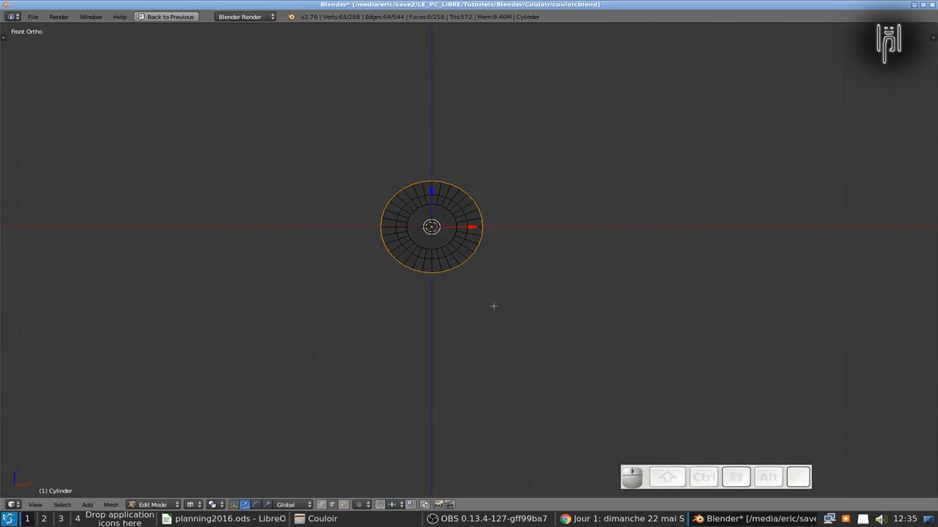
key("s")
key("x")
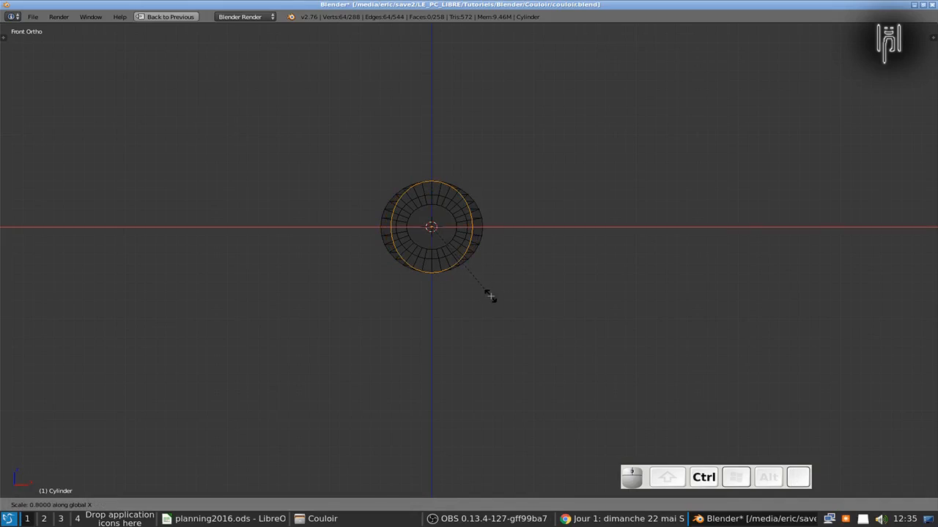
left_click(489, 295)
key("s")
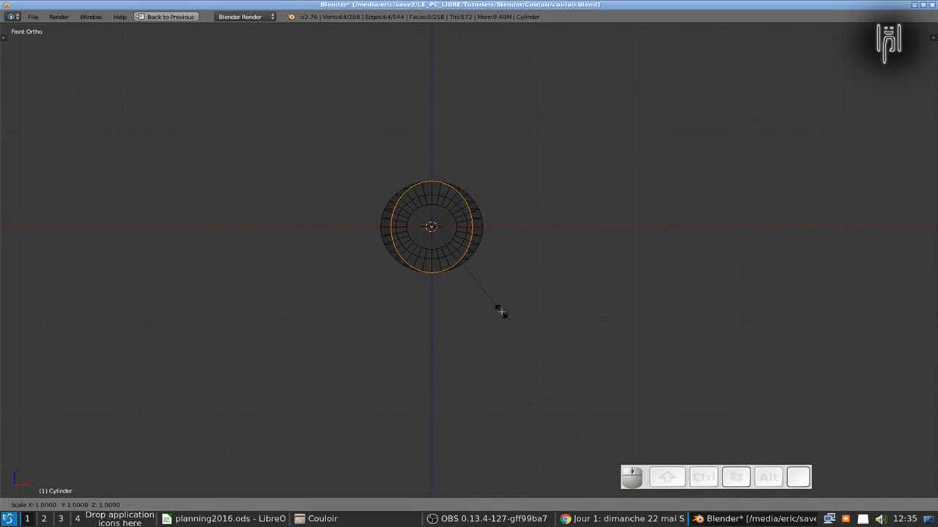
key("z")
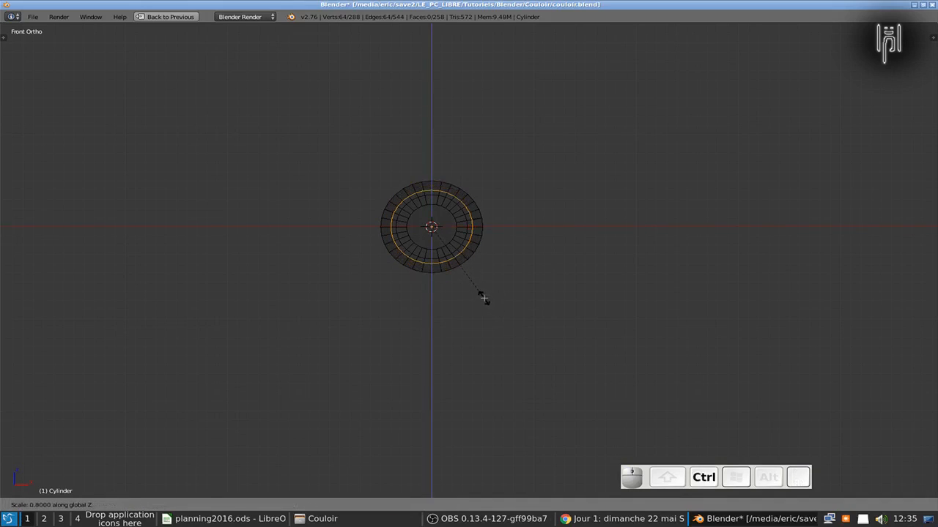
left_click(484, 298, "ctrl")
middle_click_drag(483, 298, 389, 335)
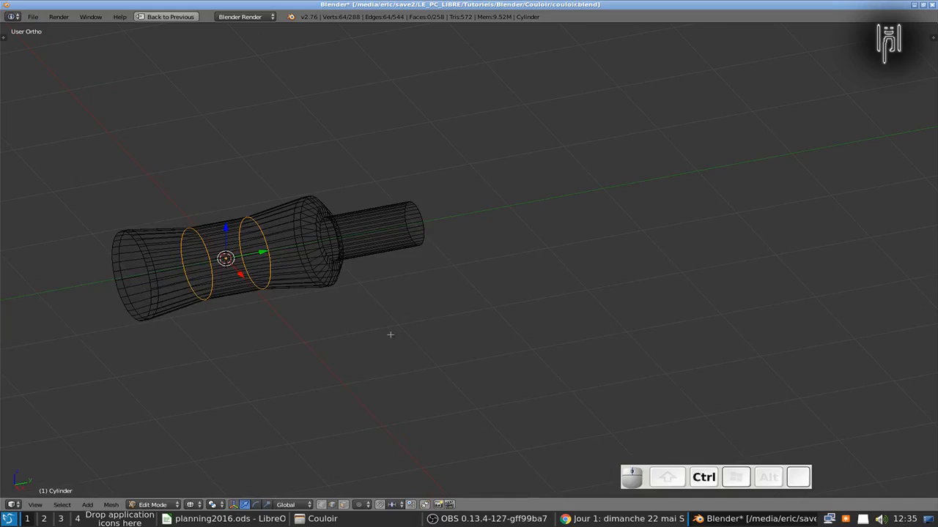
key("ctrl+z")
key("ctrl+z")
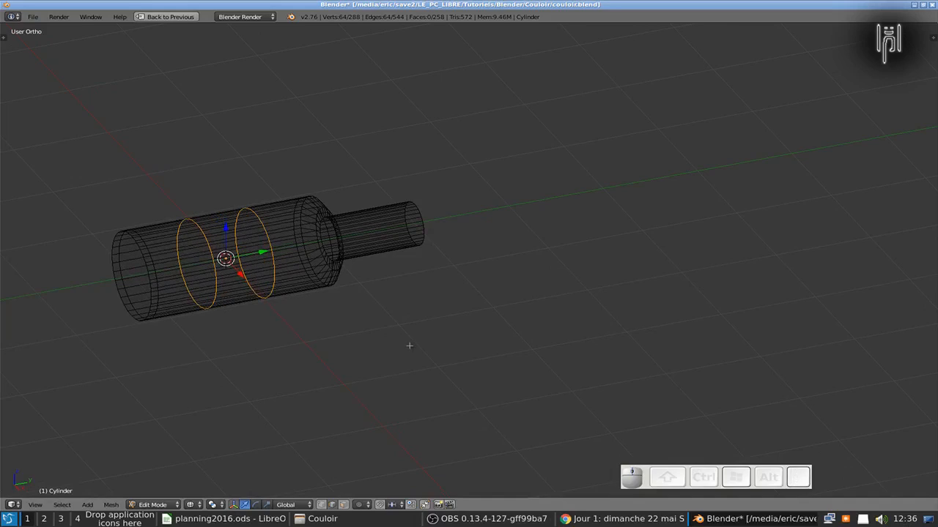
Extrude the two middle loops in place and scale them to 1.2 as protruding flanges
key("e")
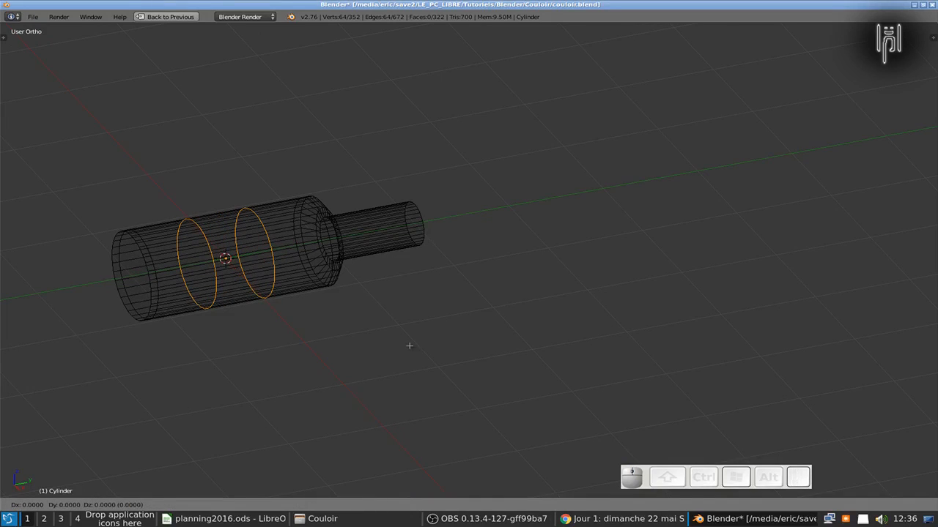
key("Escape")
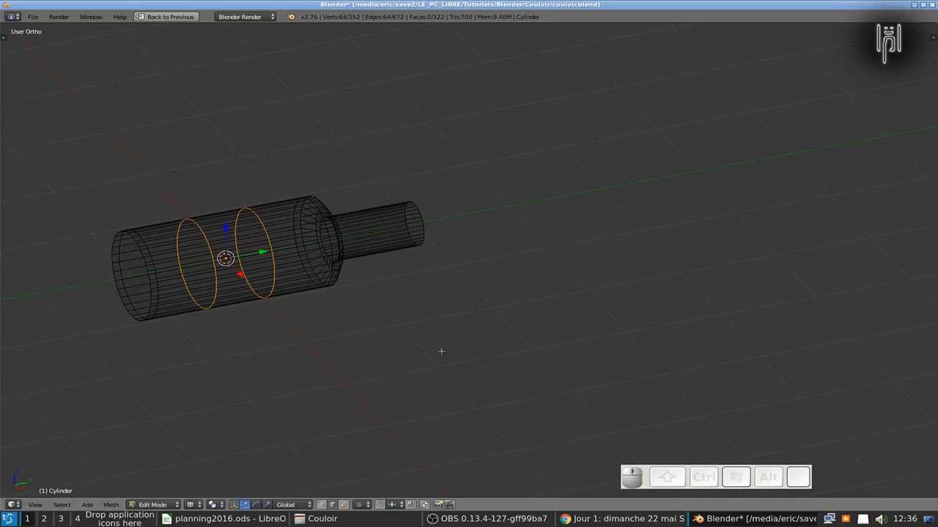
key("s")
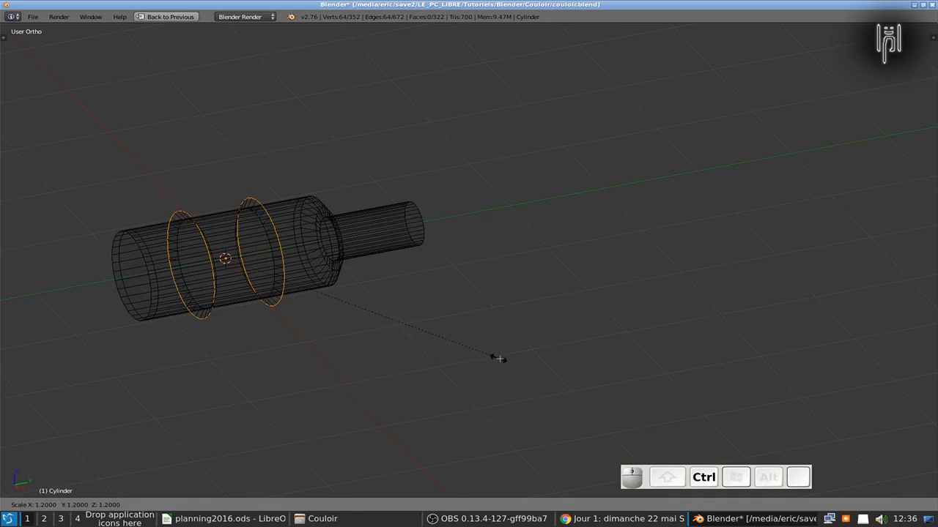
left_click(497, 358, "ctrl")
Switch the view to solid shading and inspect the flanged model in Object Mode before returning to Edit Mode
key("z")
middle_click_drag(494, 354, 444, 353)
key("Tab")
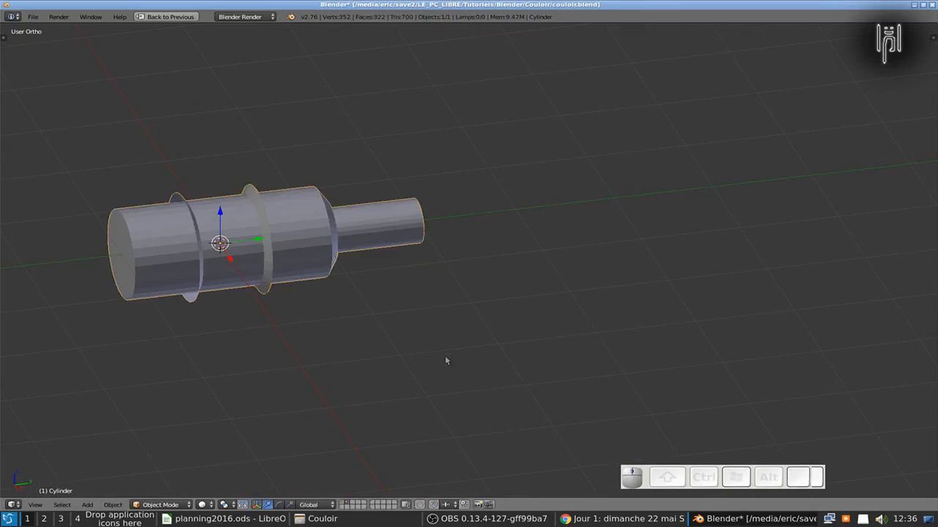
key("Tab")
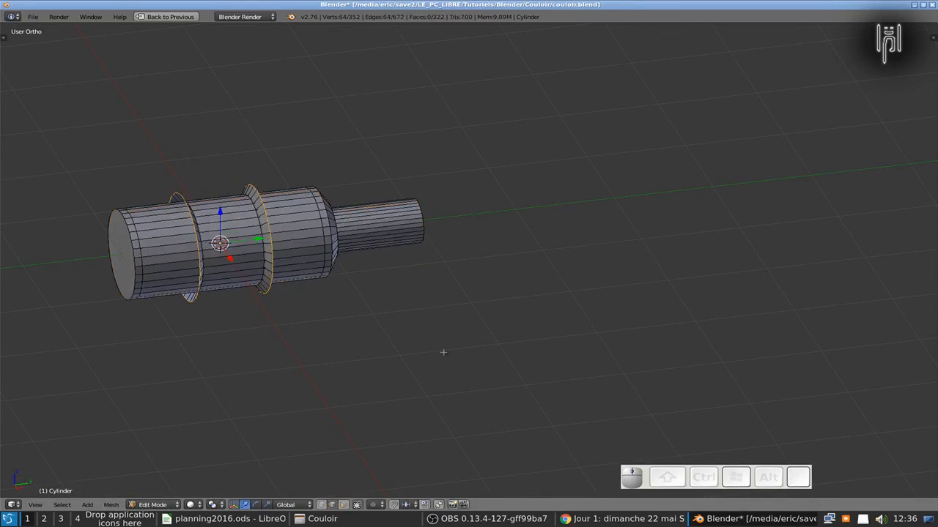
Undo the flanges and the two loop cuts in the middle of the body
key("ctrl+z")
key("ctrl+z")
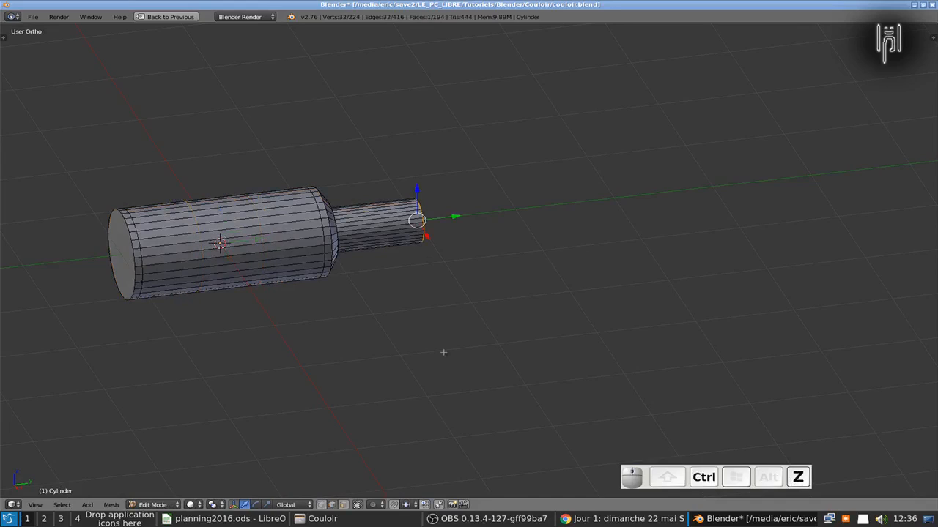
Extrude the narrow neck's open end about 3 units along Y into a long shaft
scroll(398, 288, "down", 1)
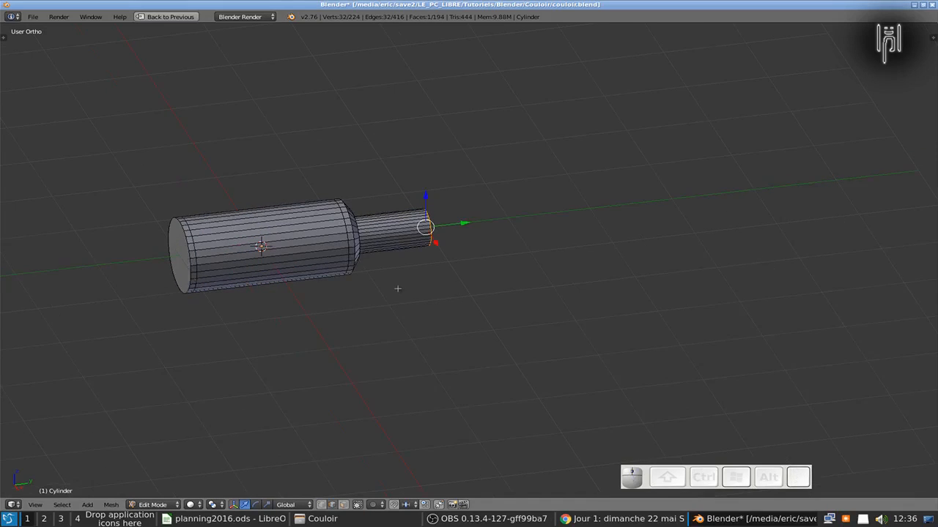
middle_click_drag(437, 284, 346, 339, "shift")
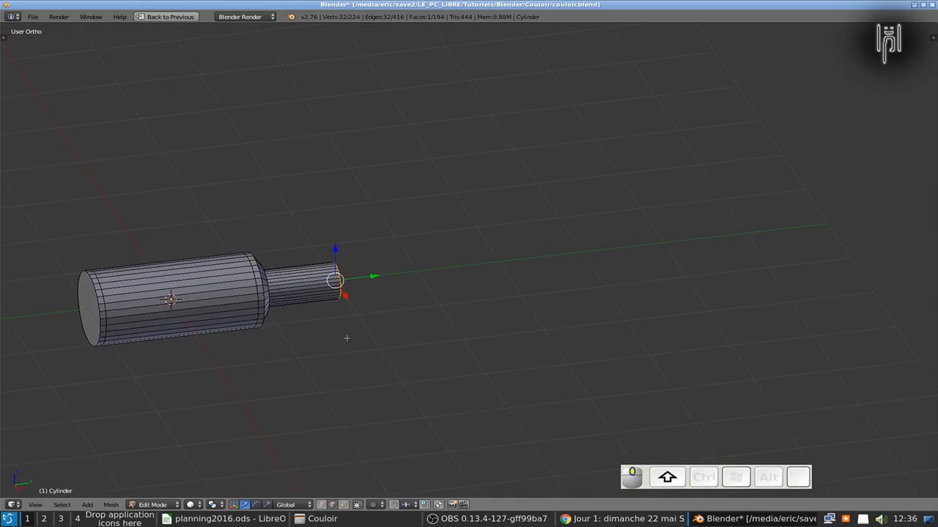
key("e")
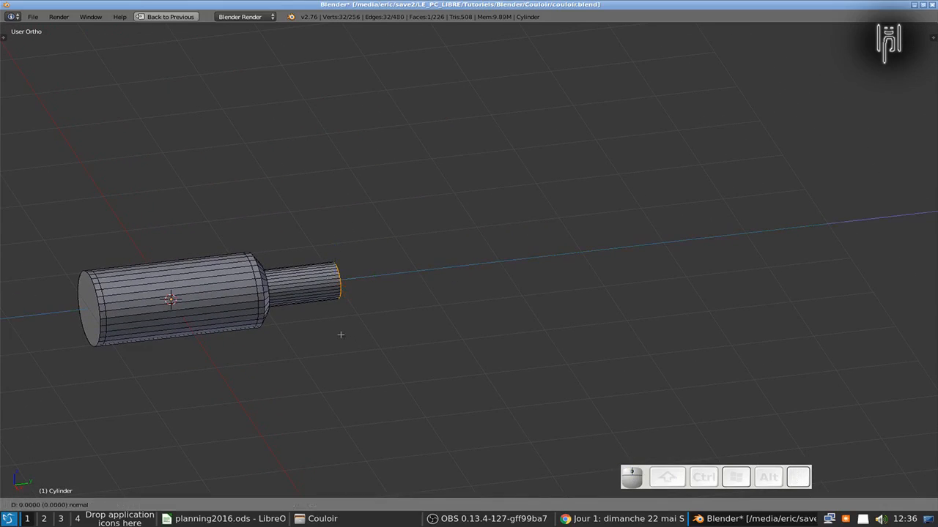
key("y")
key("ctrl")
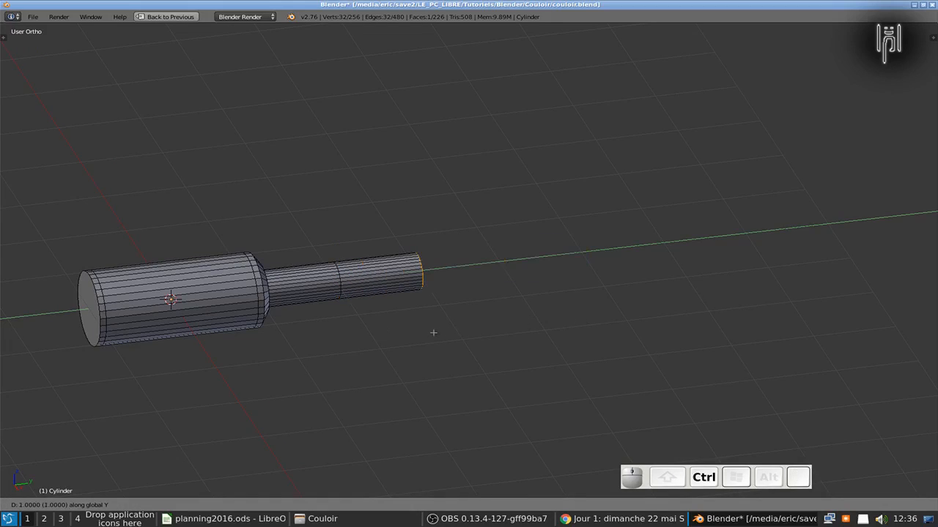
left_click(601, 323)
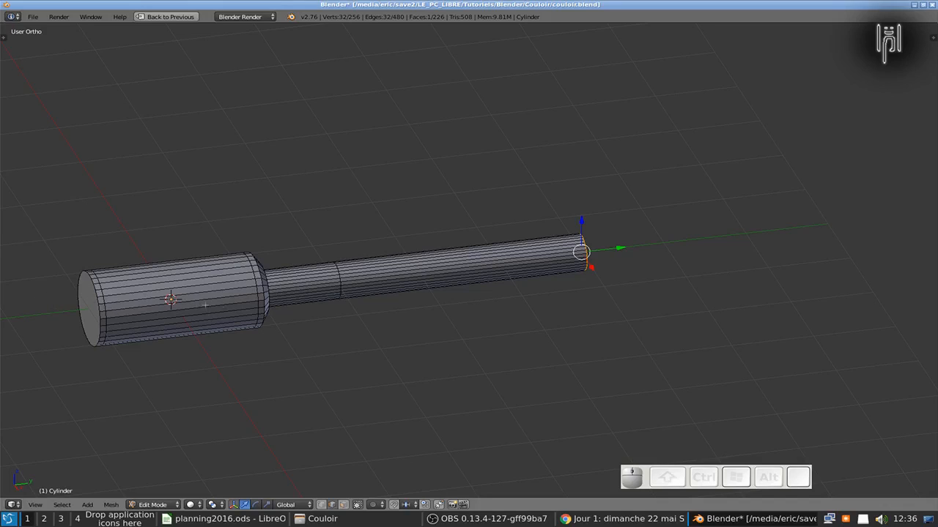
Select the end cap on the wide side of the body, extrude it in place and scale it to about 0.7
middle_click_drag(209, 307, 443, 295, "shift")
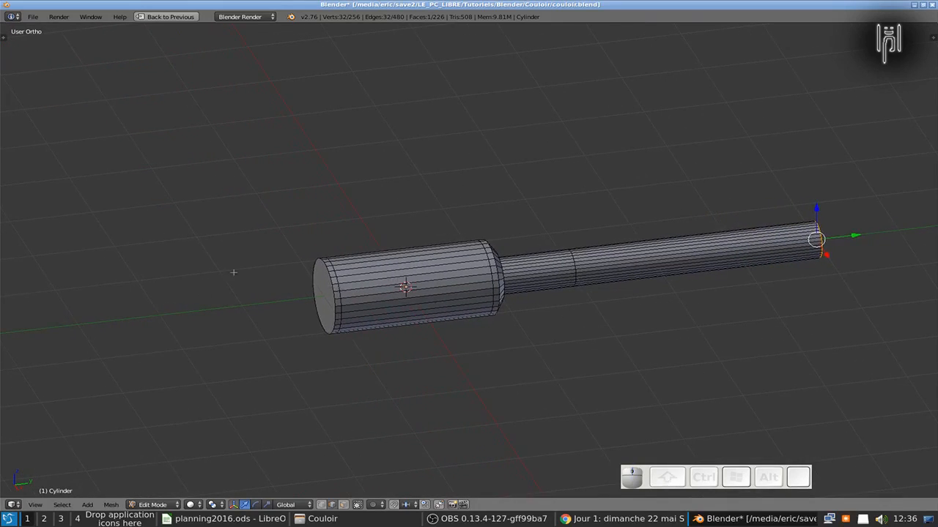
key("a")
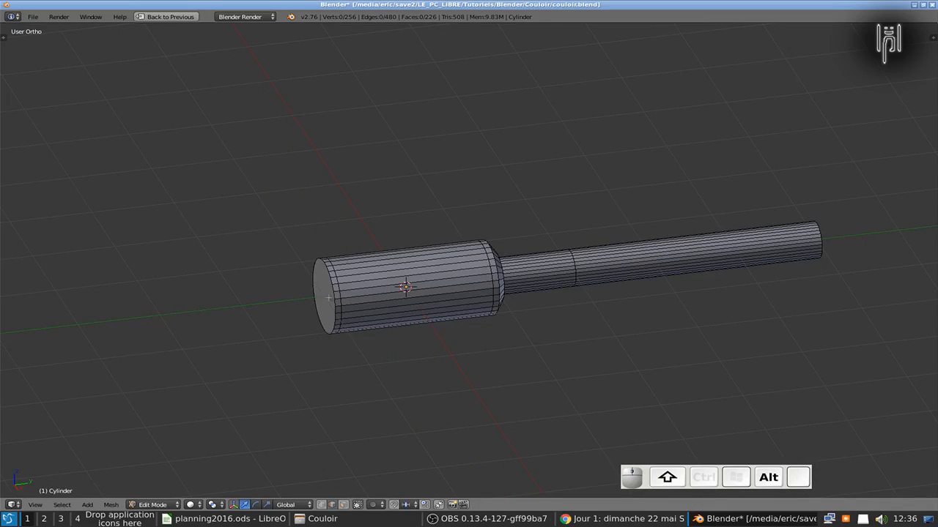
right_click(334, 296, "alt+shift")
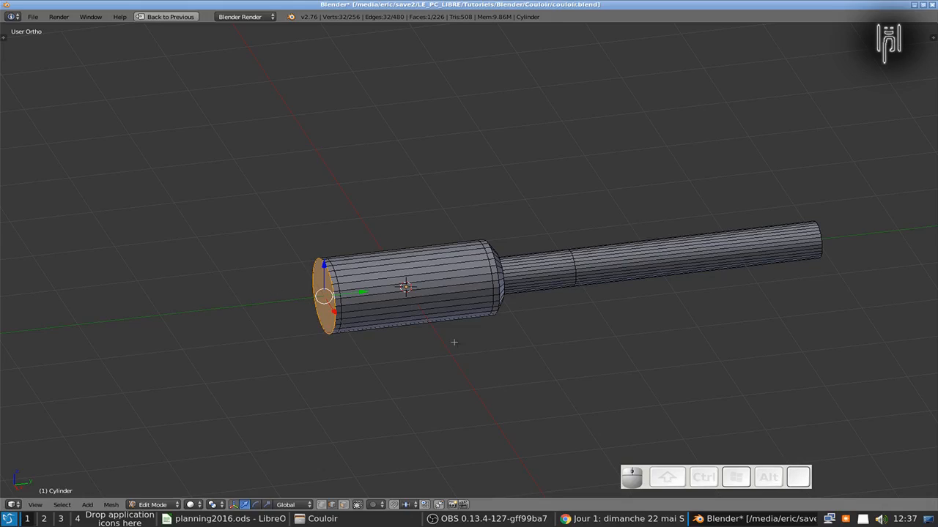
key("e")
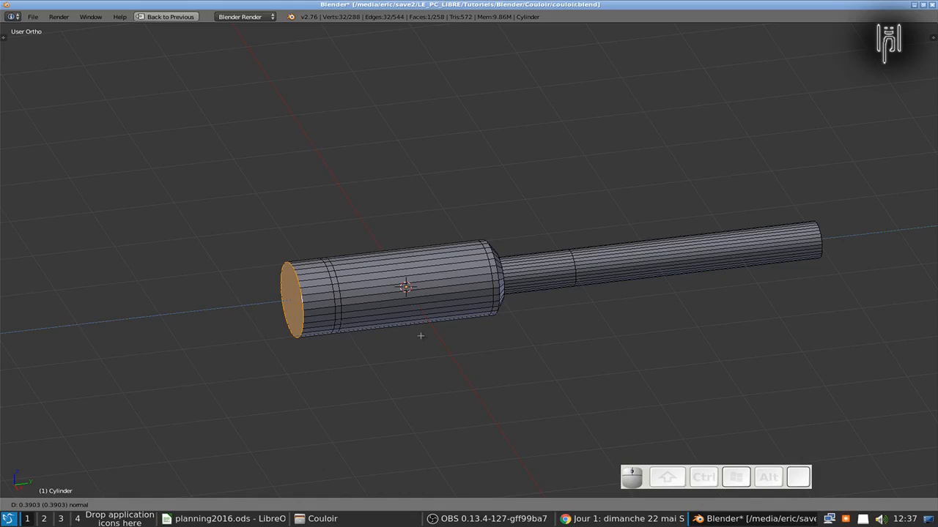
key("Escape")
key("s")
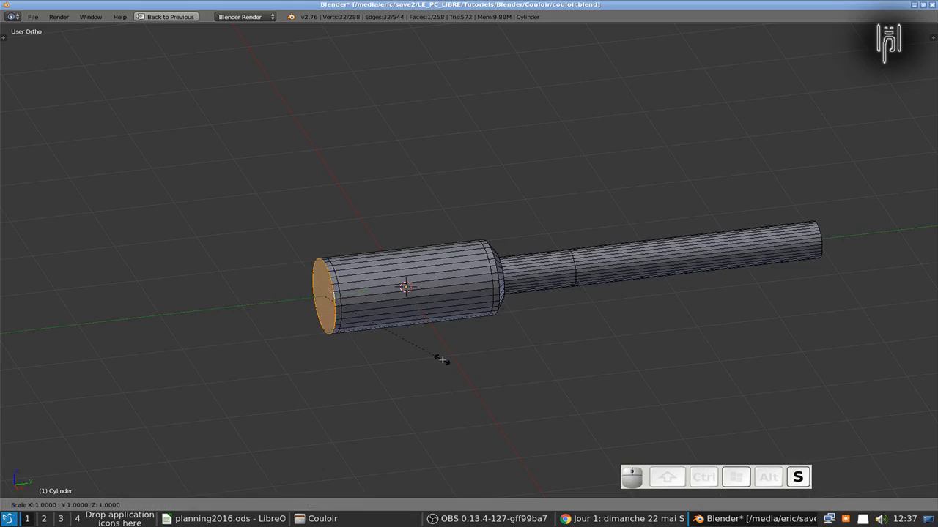
key("ctrl")
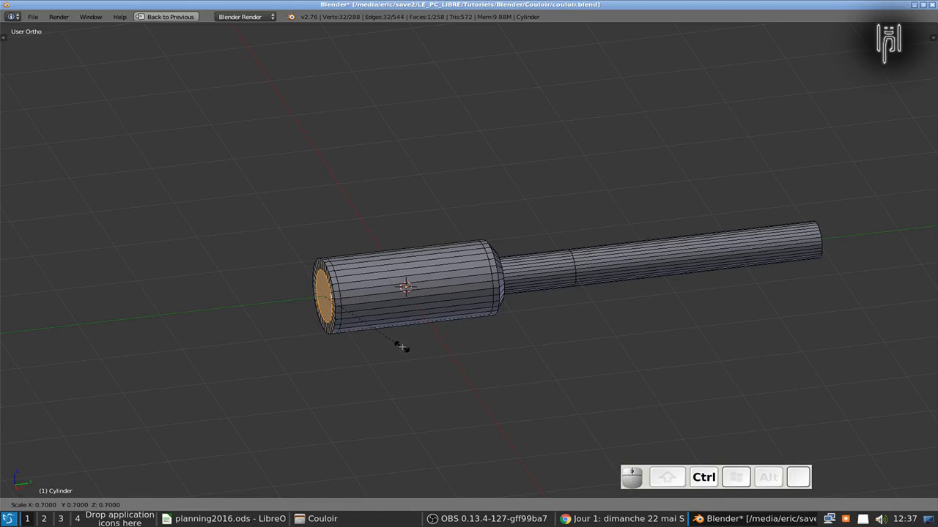
left_click(396, 346)
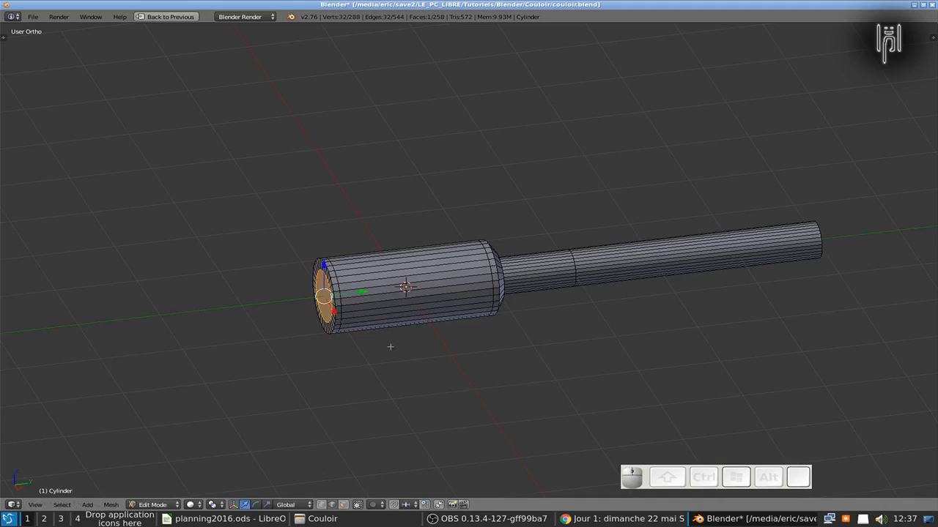
key("g")
key("ctrl")
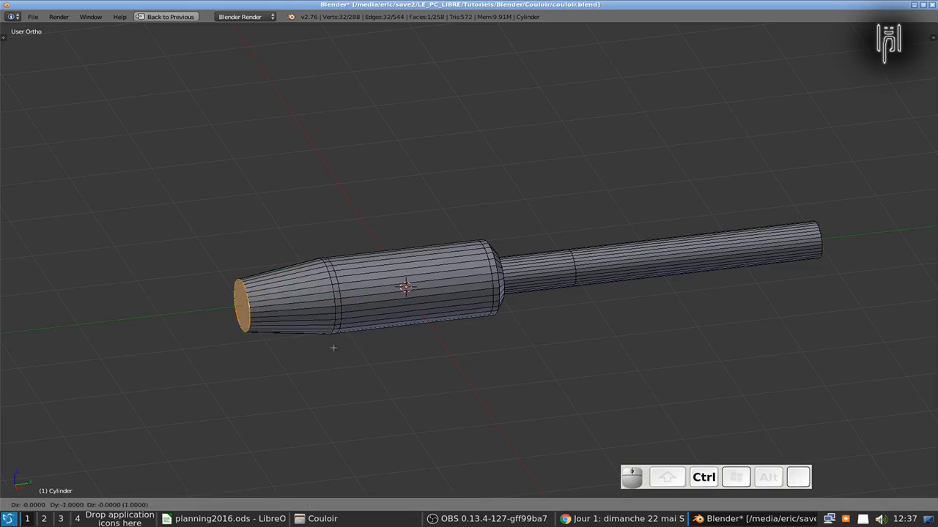
key("shift")
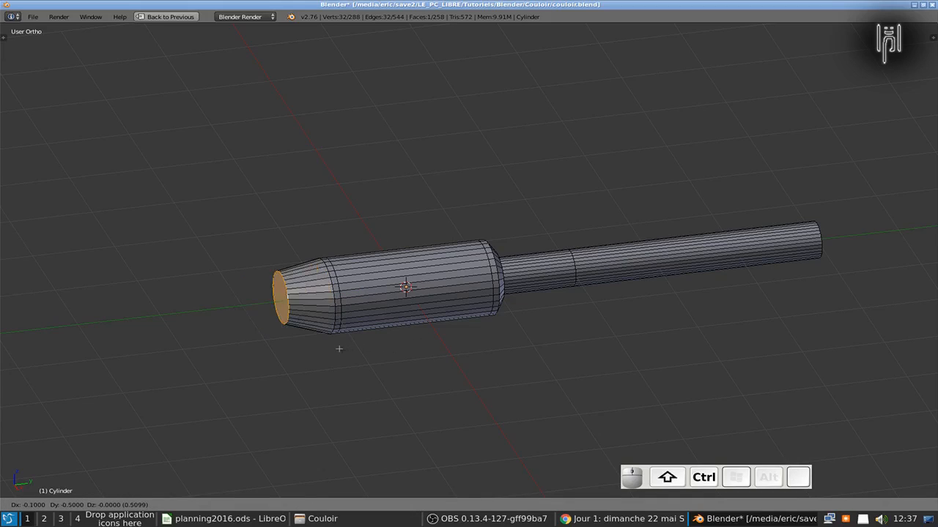
key("Escape")
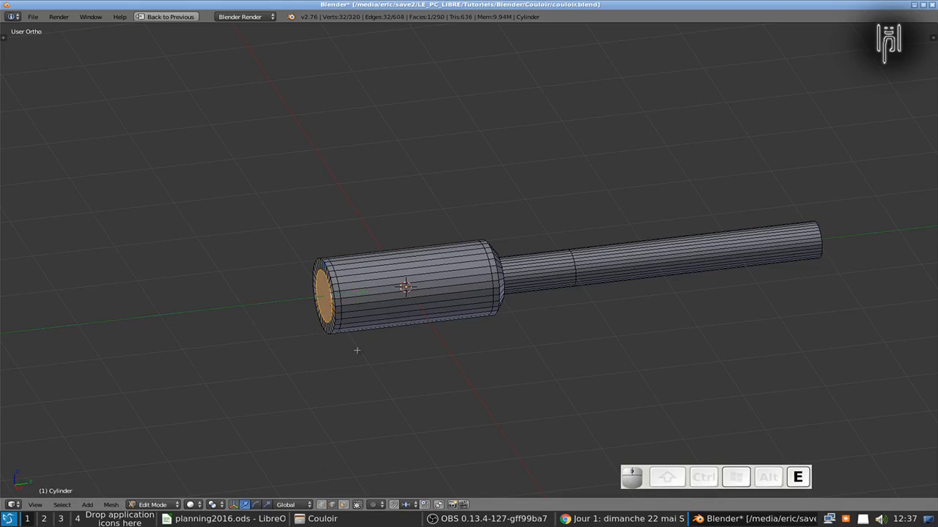
Extrude the inset end cap outward along Y by about 0.2 units to form a short collar
key("e")
key("y")
key("ctrl")
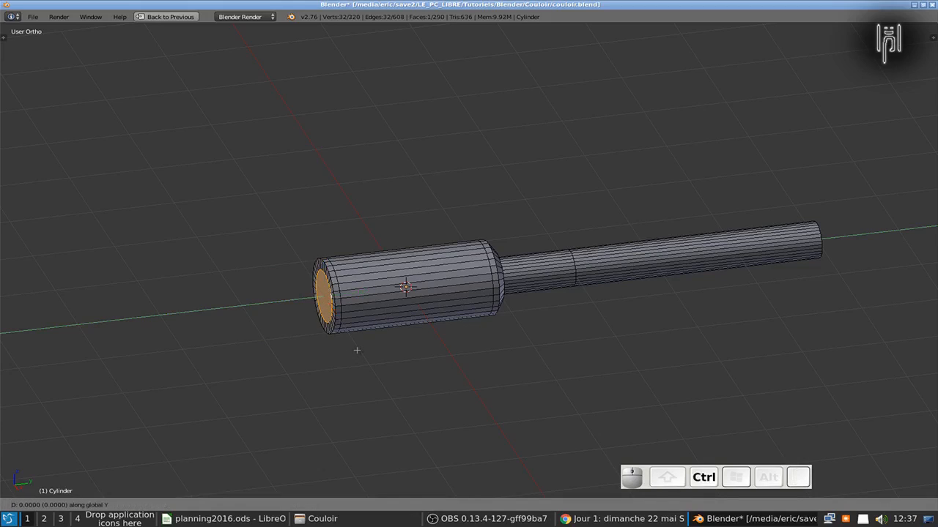
key("shift")
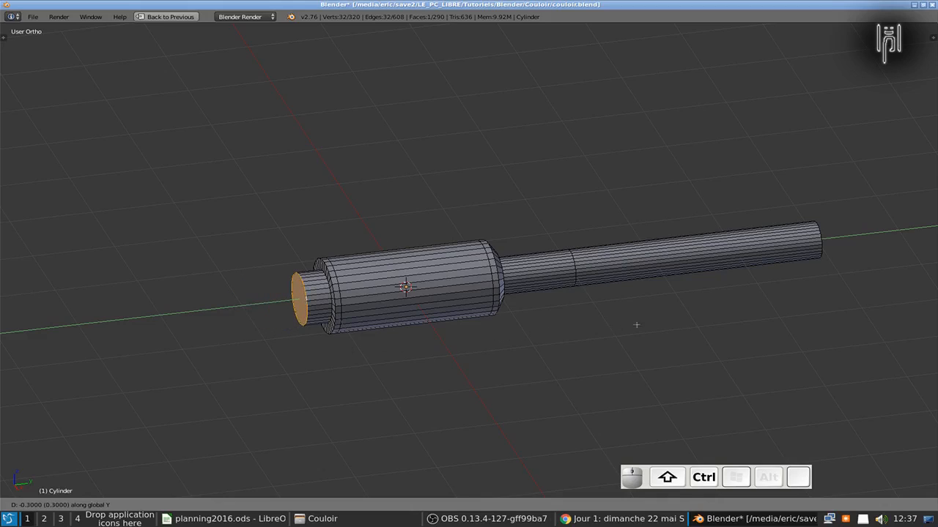
left_click(670, 320)
Inset the collar's end face at a scale of about 0.4 and extrude it 2 units outward as a thin rod
key("e")
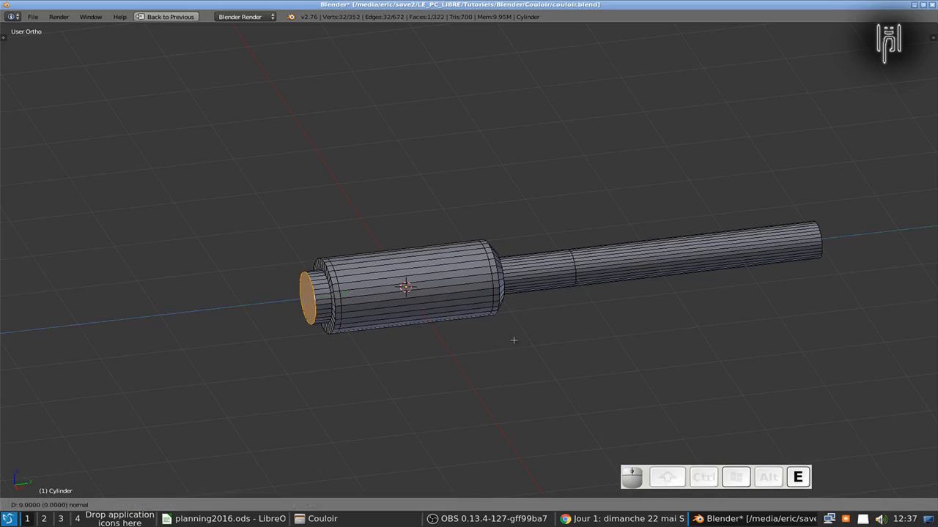
key("Escape")
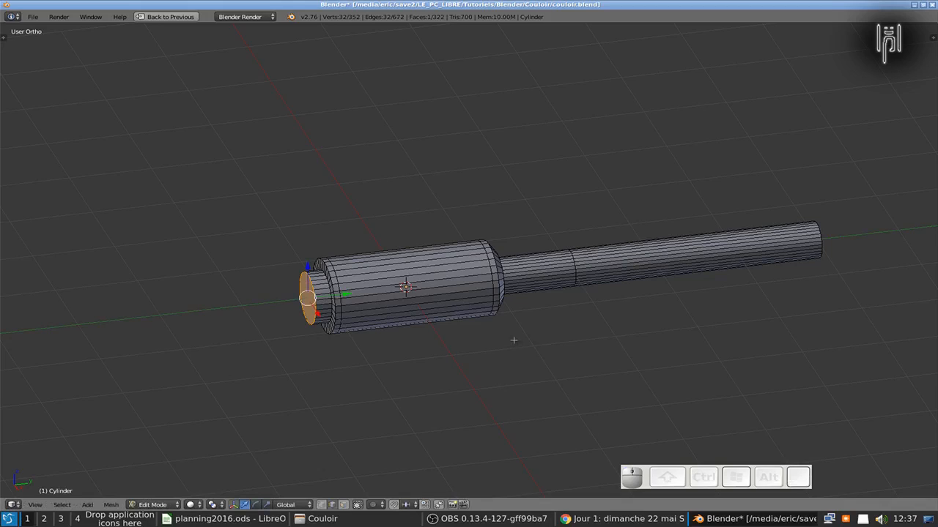
key("s")
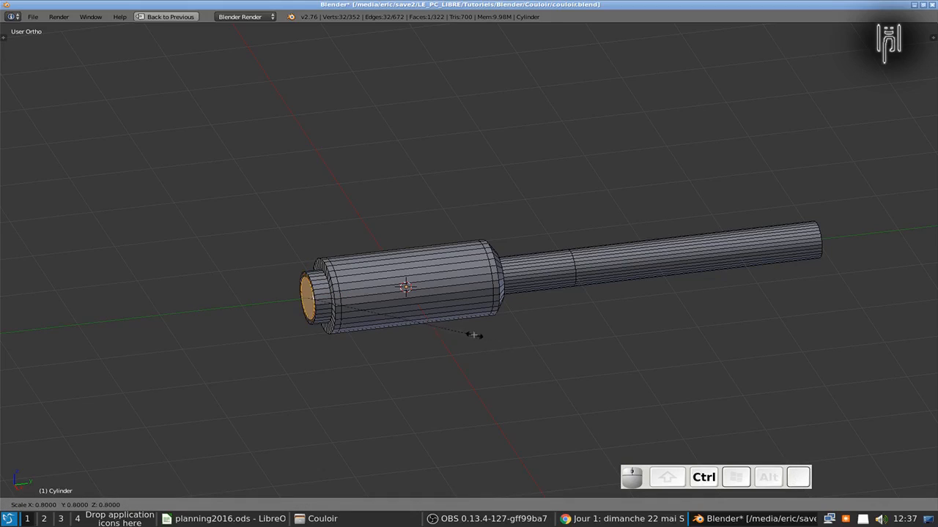
left_click(380, 321)
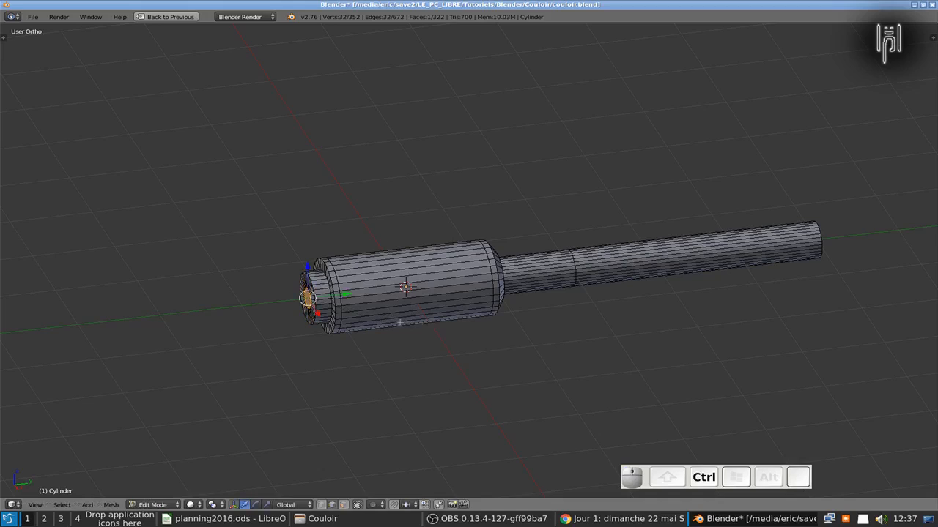
key("e")
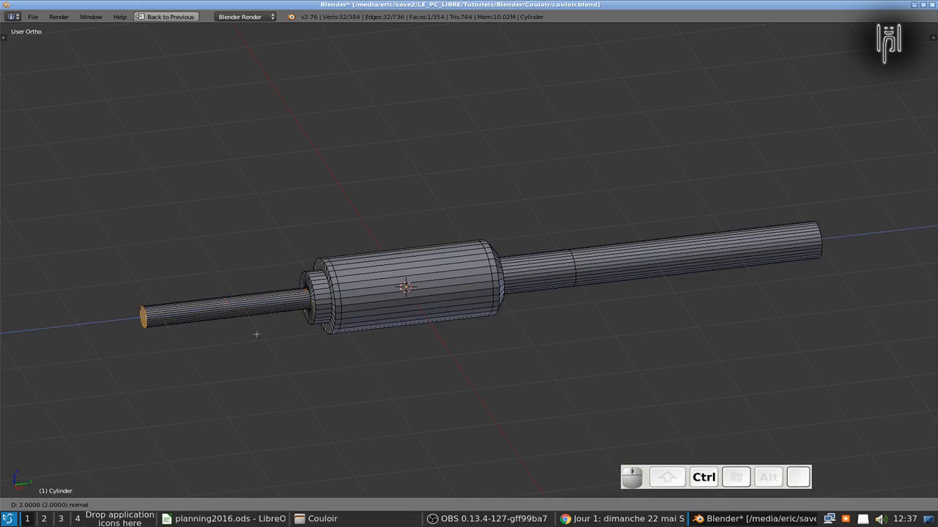
left_click(211, 340, "ctrl")
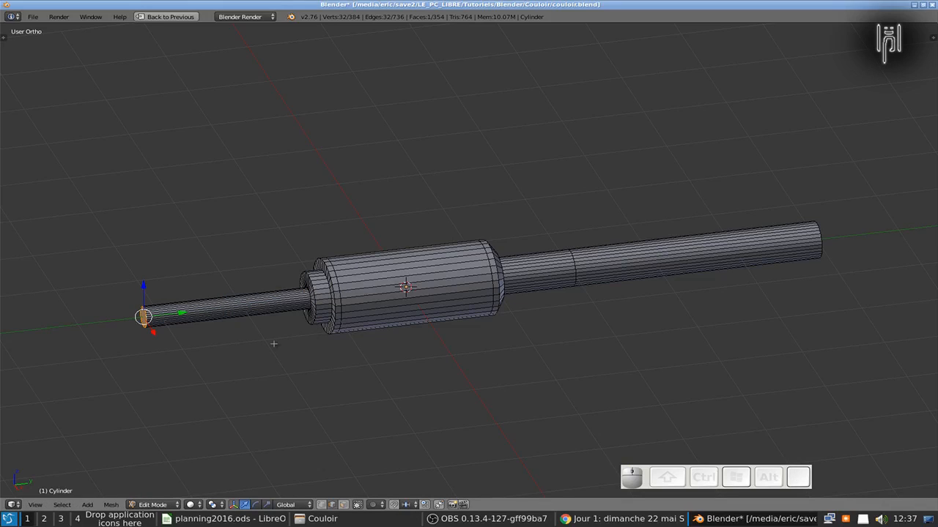
Leave Edit Mode and inspect the overall shape of the stepped cylinder in Object Mode
key("Tab")
scroll(427, 334, "down", 4)
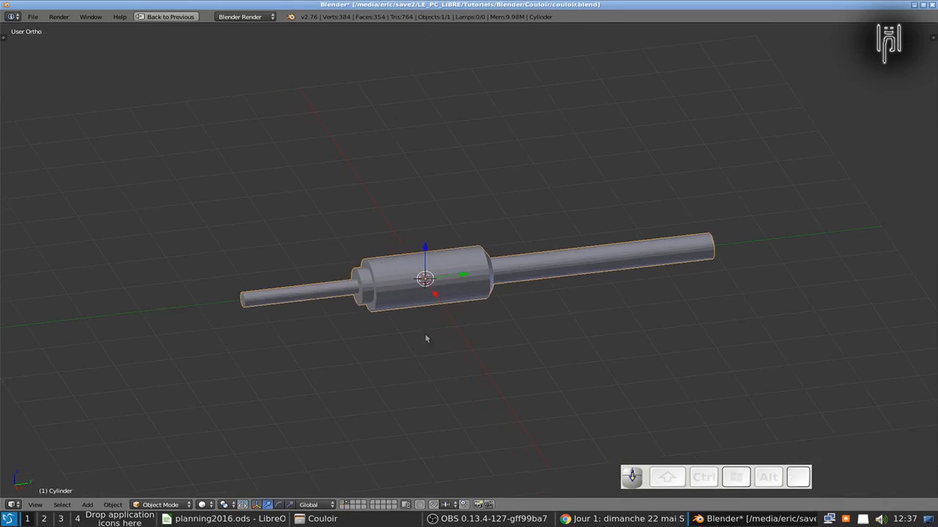
scroll(426, 339, "up", 5)
scroll(426, 339, "down", 3)
key("Tab")
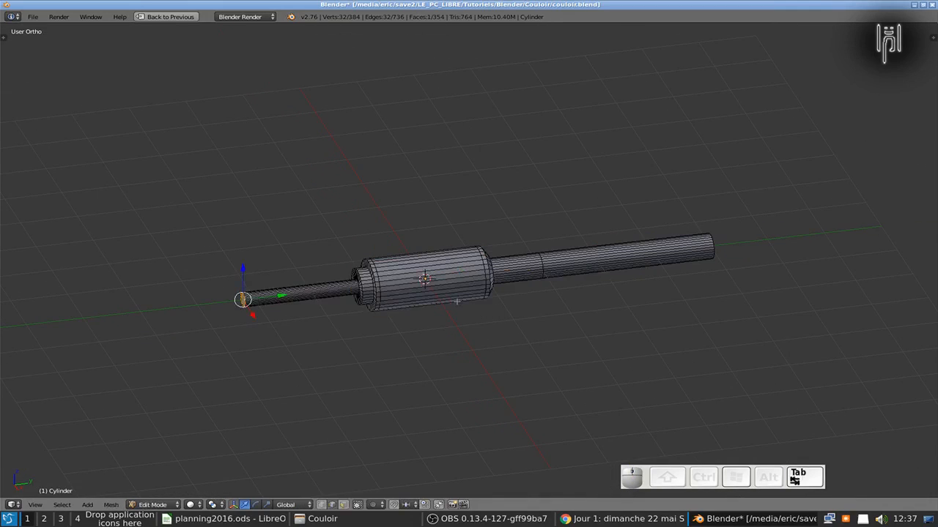
key("Tab")
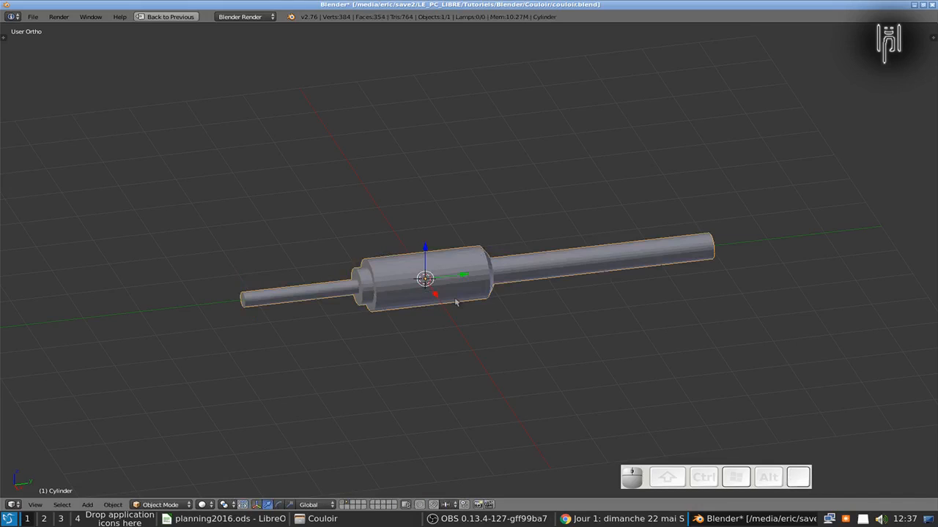
Show the corridor layer as well and, in front view, move the cylinder about -5 in X and 8 in Z, near the upper left wall
left_click(342, 506, "shift")
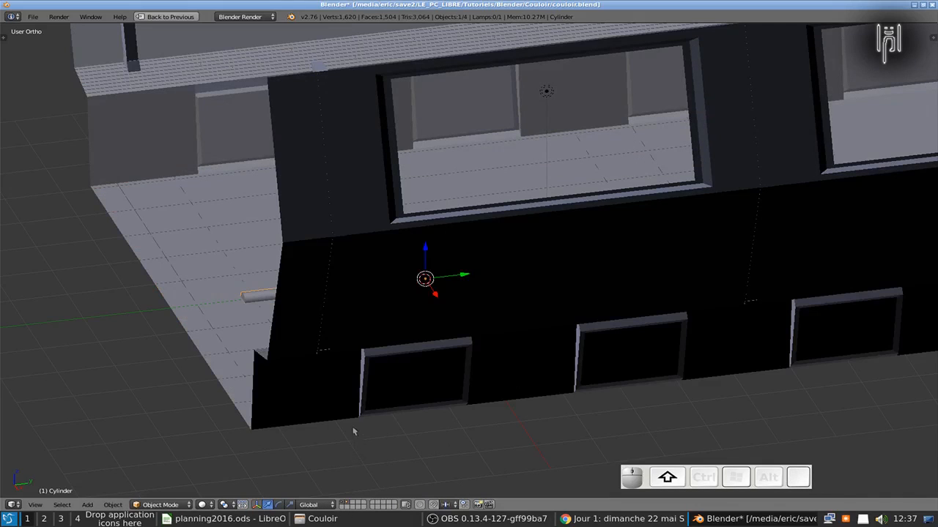
middle_click_drag(256, 388, 353, 383)
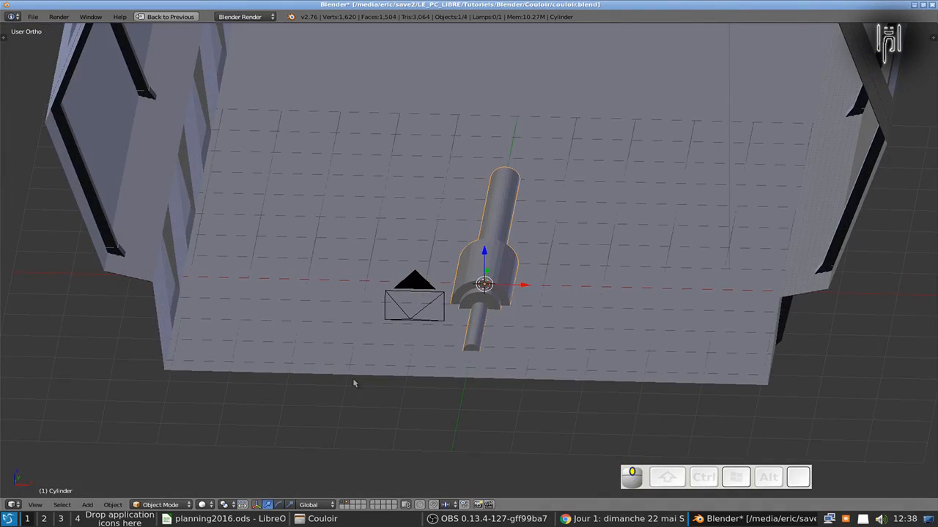
key("KP_1")
scroll(354, 382, "down", 2)
scroll(355, 382, "up", 1)
key("g")
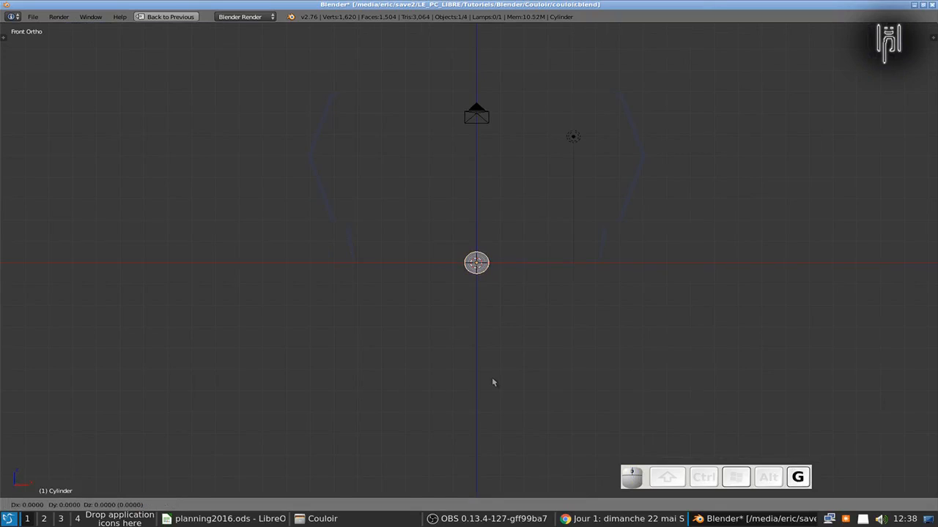
left_click(371, 213, "ctrl")
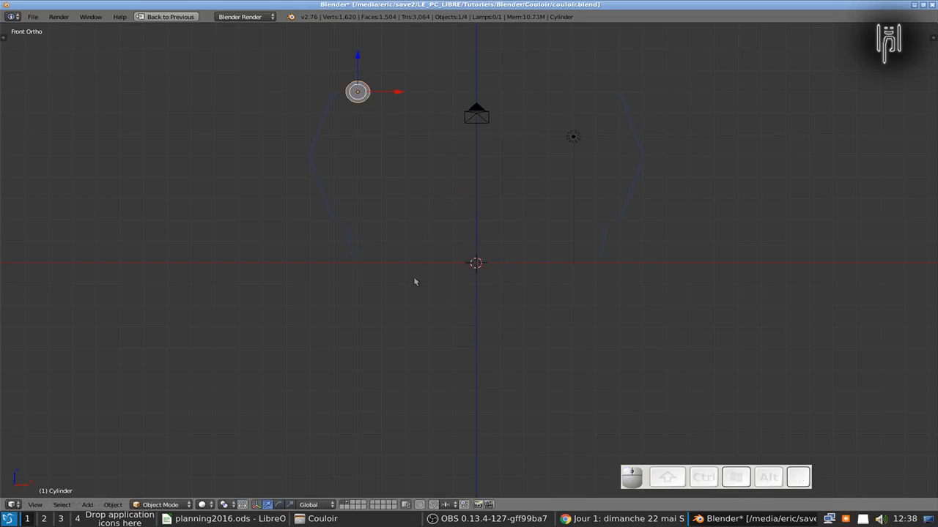
Lower the cylinder about 8 units along Z to floor level at the base of the corridor's left wall
middle_click_drag(414, 283, 401, 311)
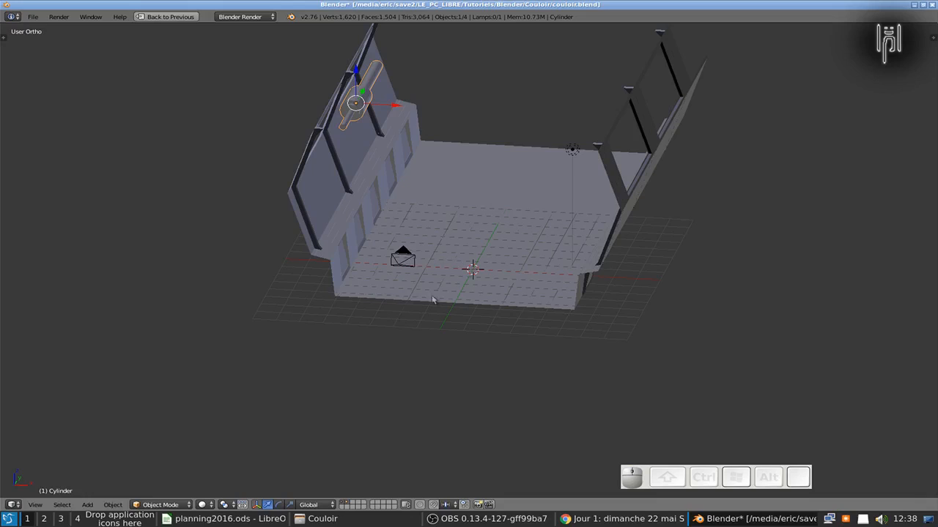
key("KP_1")
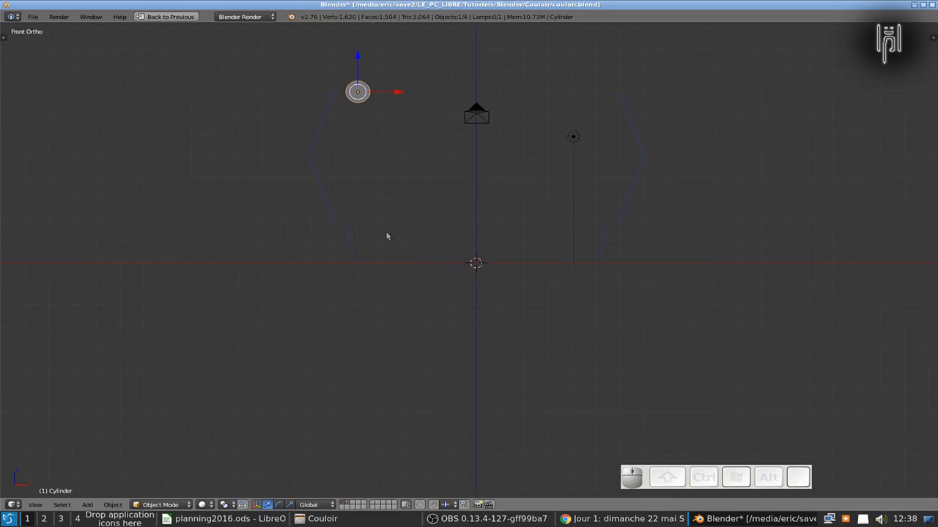
key("g")
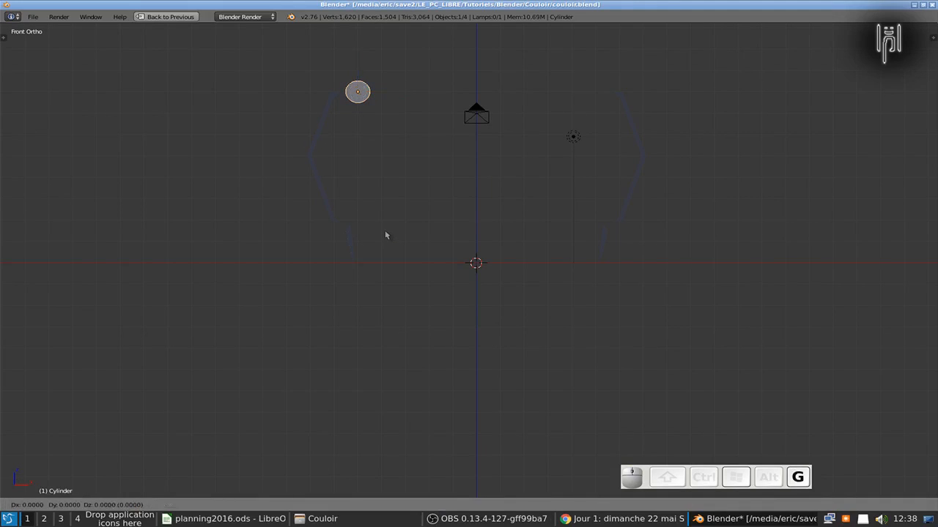
key("z")
key("ctrl")
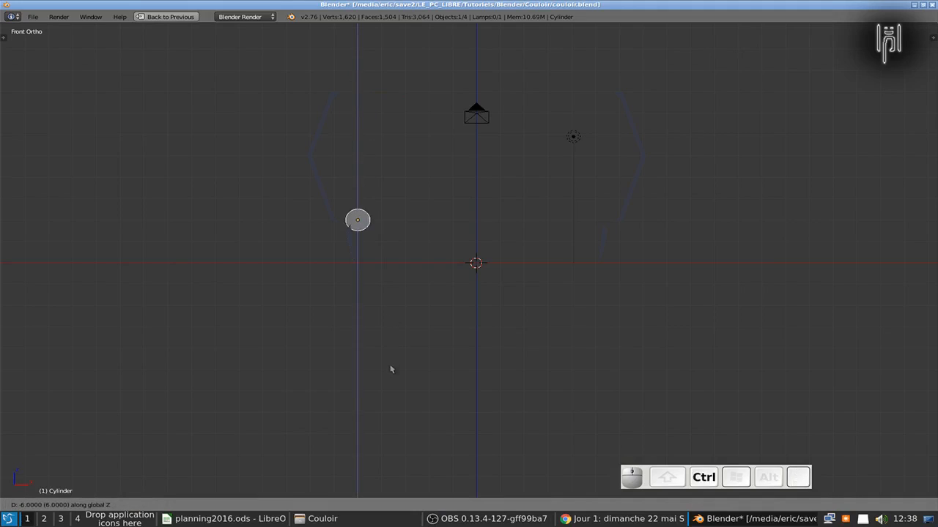
left_click(393, 410)
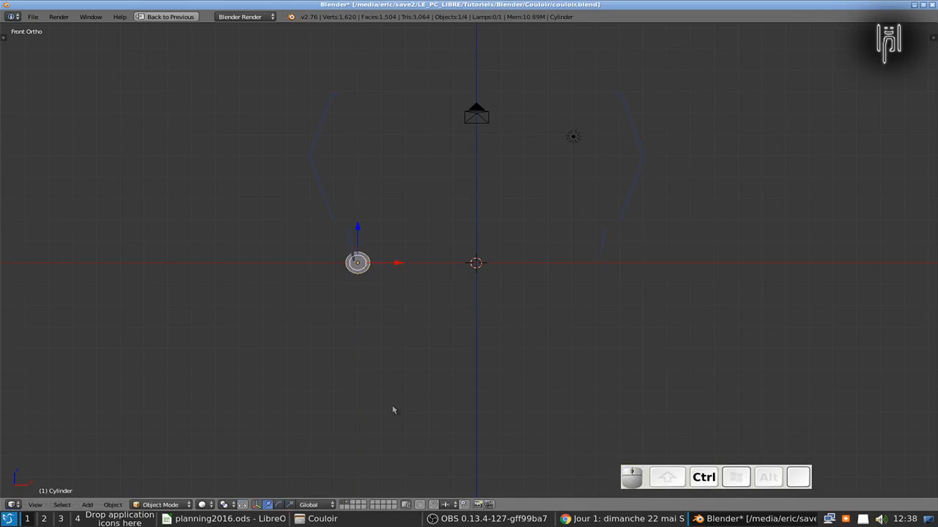
Scale the cylinder to 0.2 along the global Y axis to shorten its length
middle_click_drag(392, 410, 274, 458)
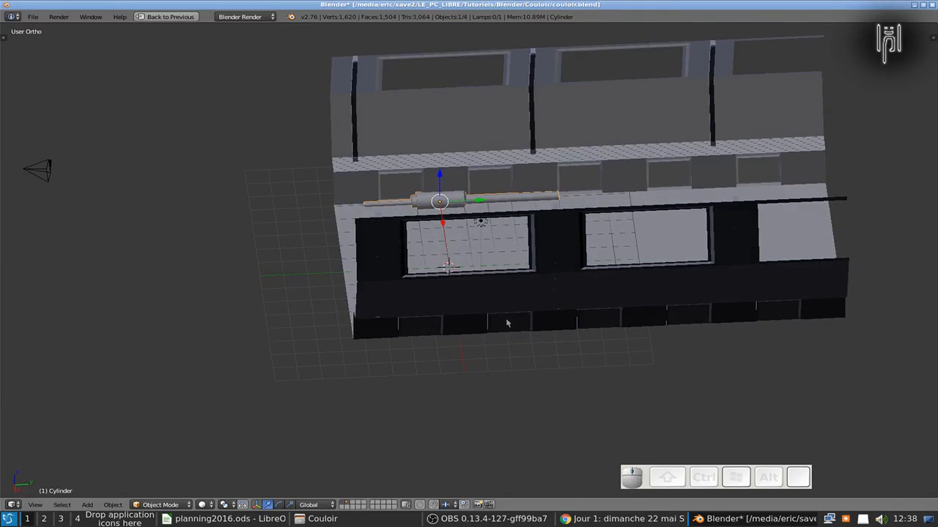
scroll(506, 325, "up", 3)
middle_click_drag(507, 324, 477, 400, "shift")
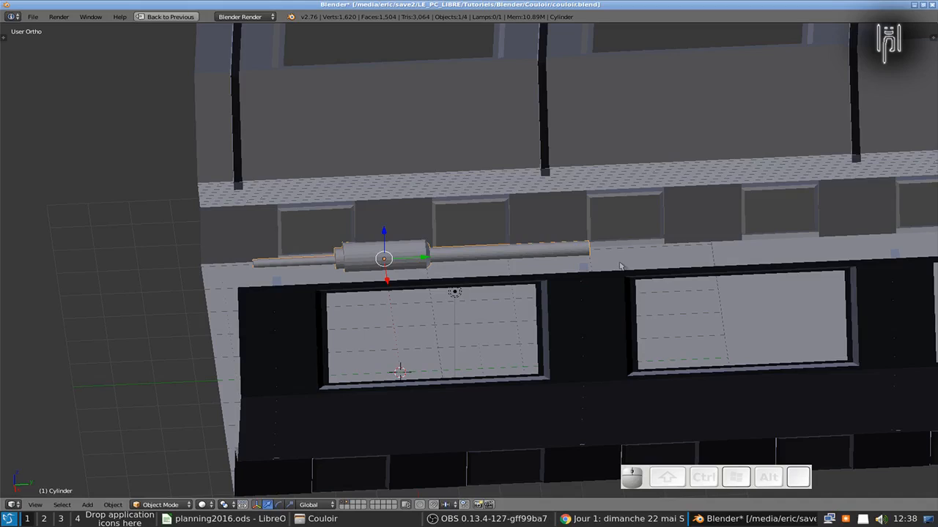
key("s")
key("x")
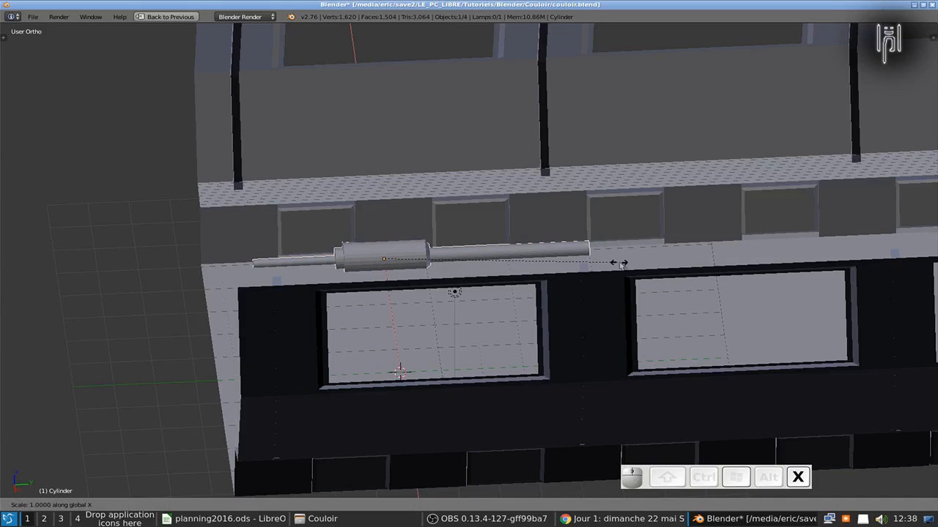
key("y")
key("ctrl")
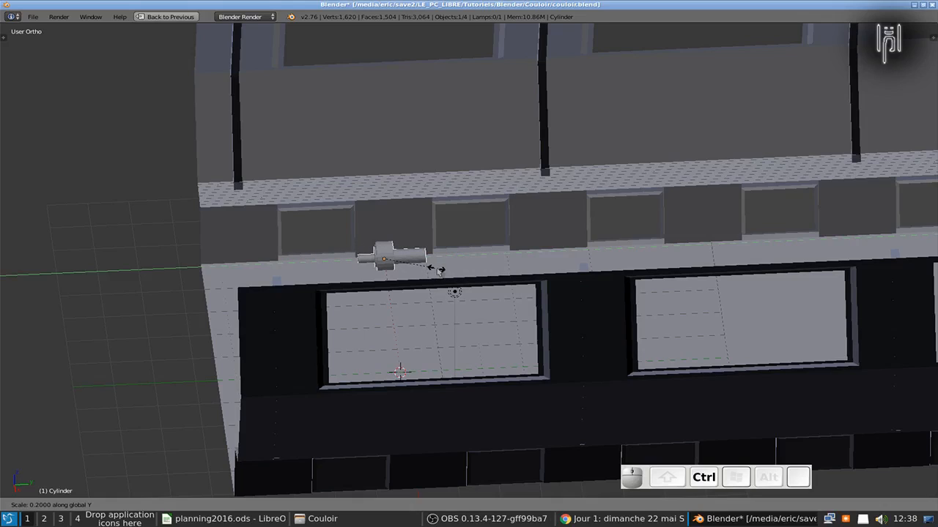
left_click(439, 270, "ctrl")
In a wireframe front view, move the cylinder about -1 in X and 2 in Z onto the left wall's ledge
middle_click_drag(409, 290, 489, 282)
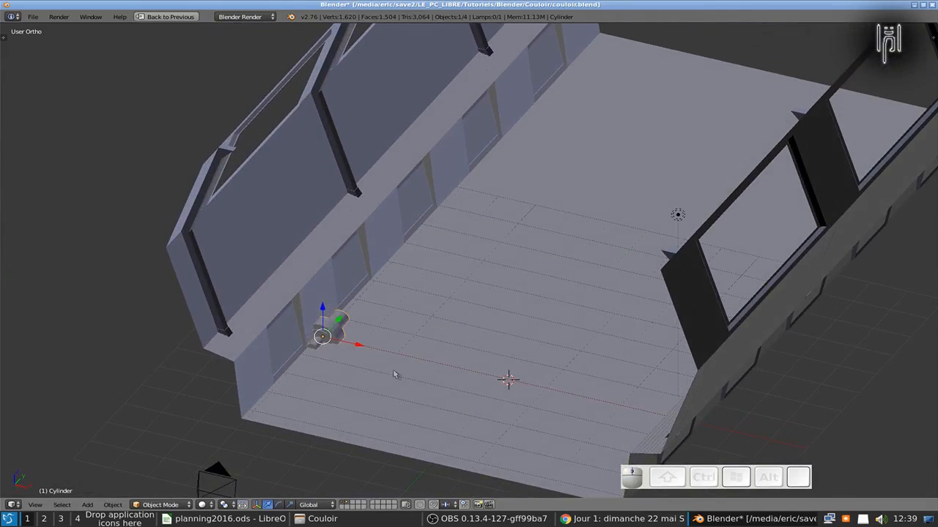
key("KP_1")
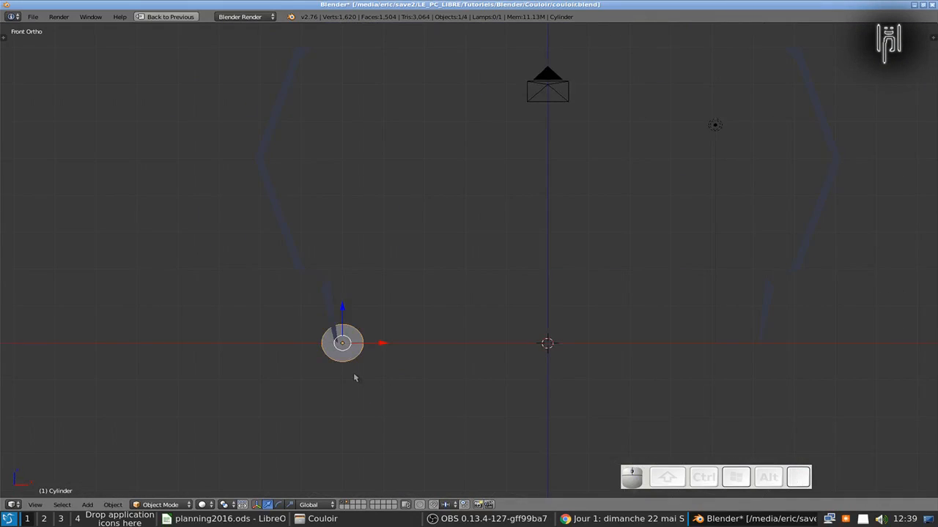
key("z")
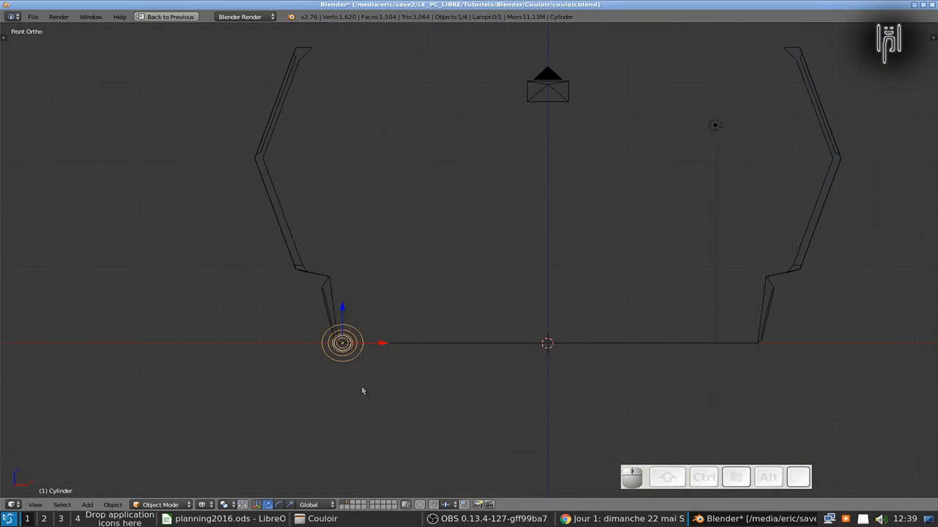
key("g")
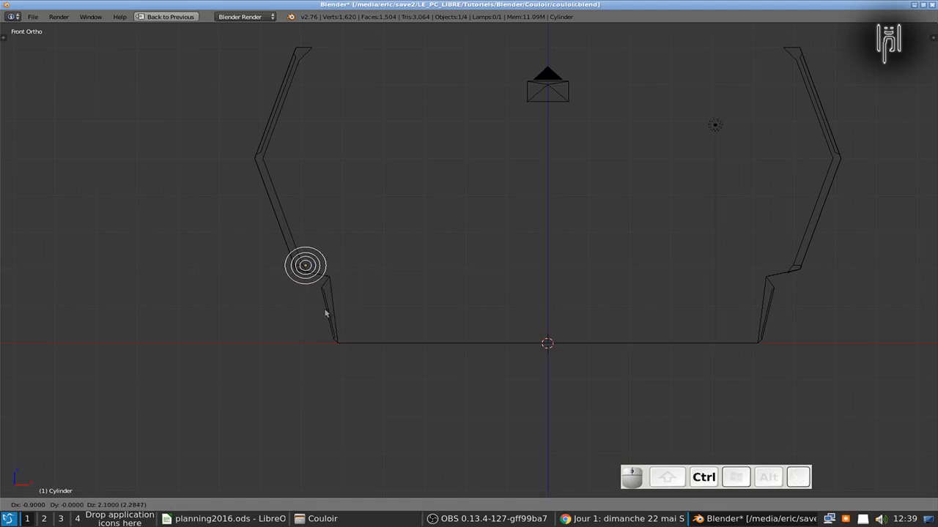
left_click(322, 317, "ctrl")
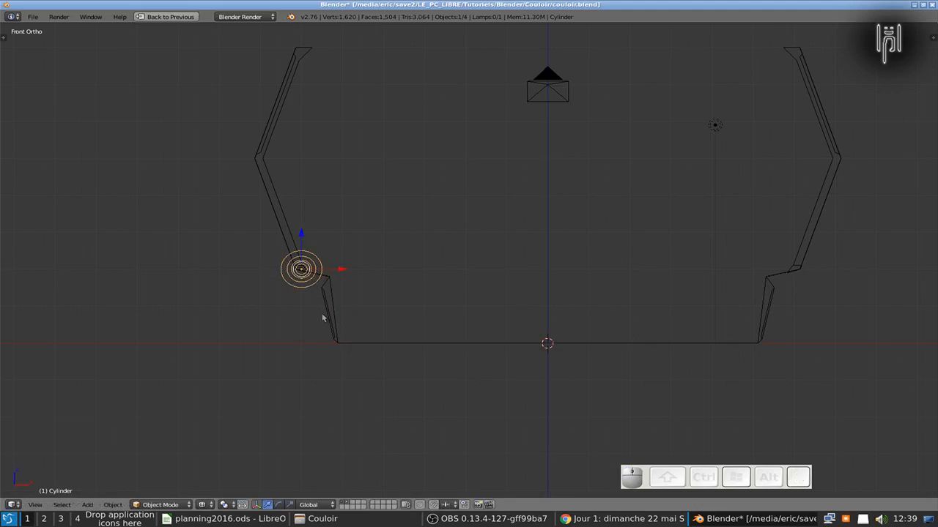
Return to solid shading, restore the multi-view layout, and add an Array modifier to the cylinder
middle_click_drag(322, 317, 196, 370)
key("z")
scroll(213, 371, "up", 3)
middle_click_drag(375, 249, 353, 307, "shift")
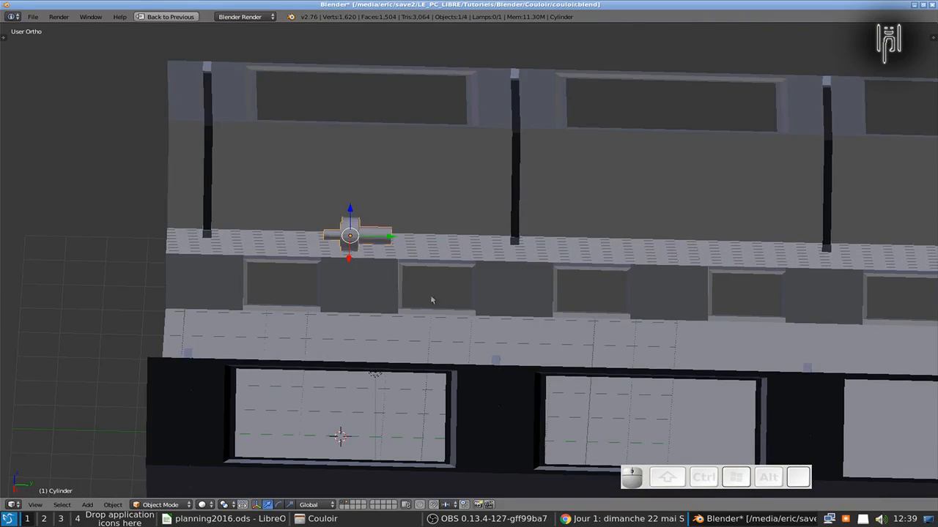
key("ctrl+Up")
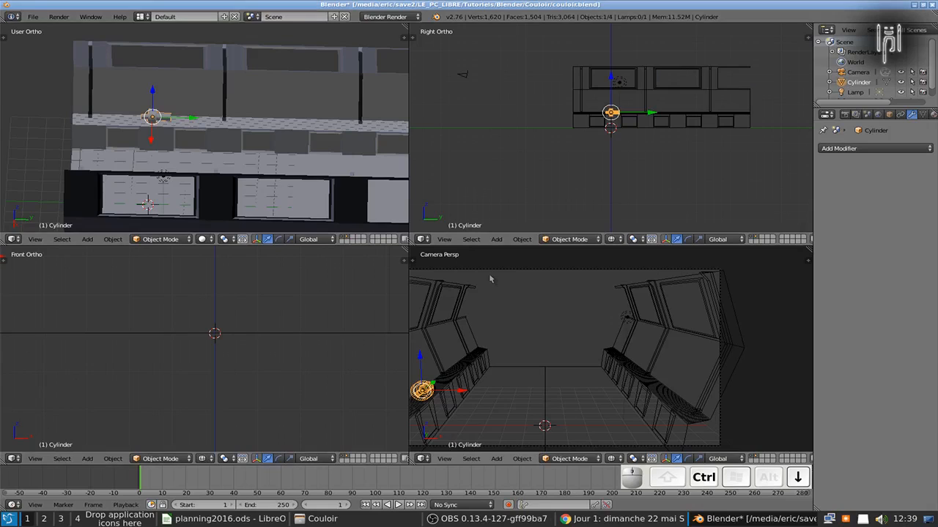
left_click(900, 149)
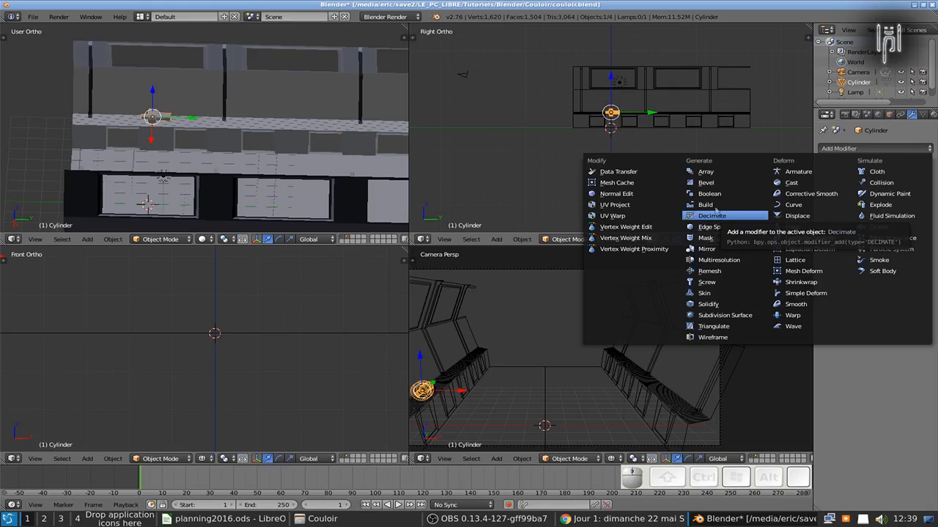
left_click(706, 173)
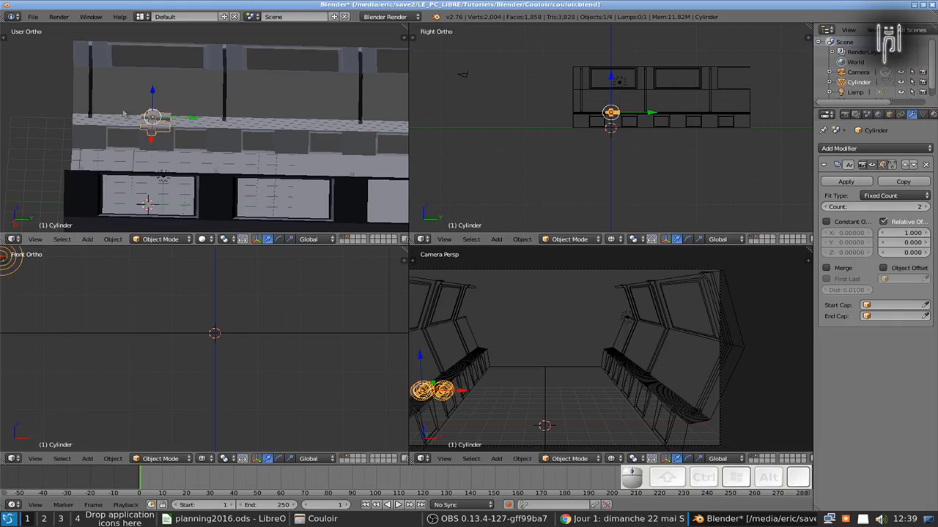
Set the array's relative offset to 0 in X and 1 in Y
scroll(569, 142, "up", 2)
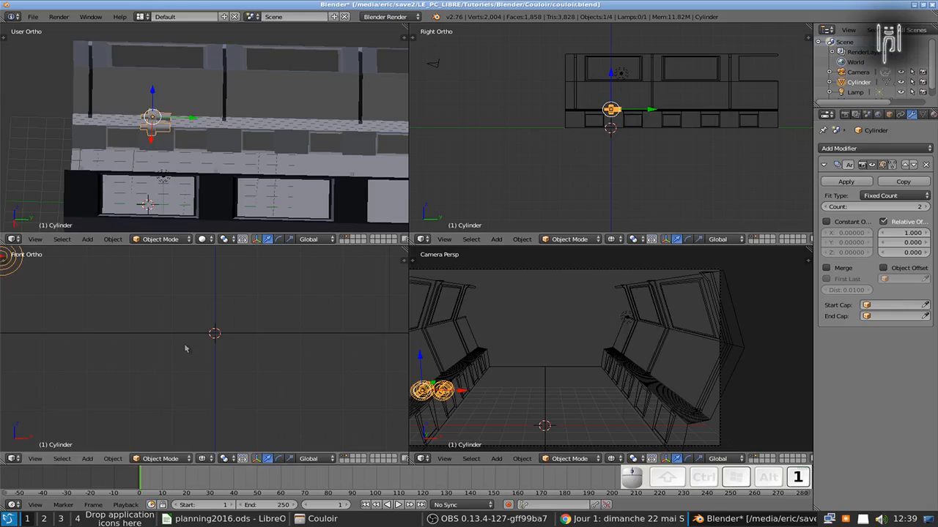
key("Escape")
middle_click_drag(209, 320, 361, 394, "shift")
scroll(197, 359, "up", 3)
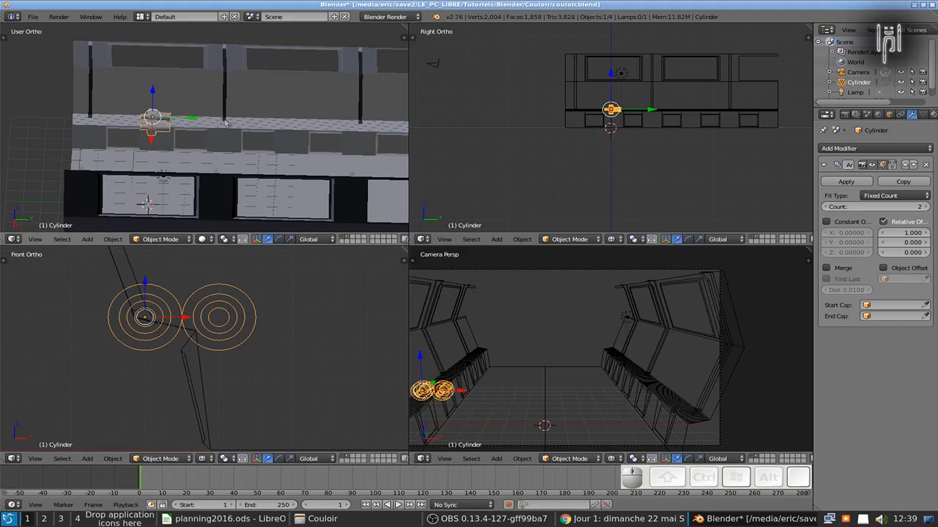
left_click(908, 236, "shift")
type("0")
key("Return")
left_click(906, 243, "shift")
type("1")
key("Return")
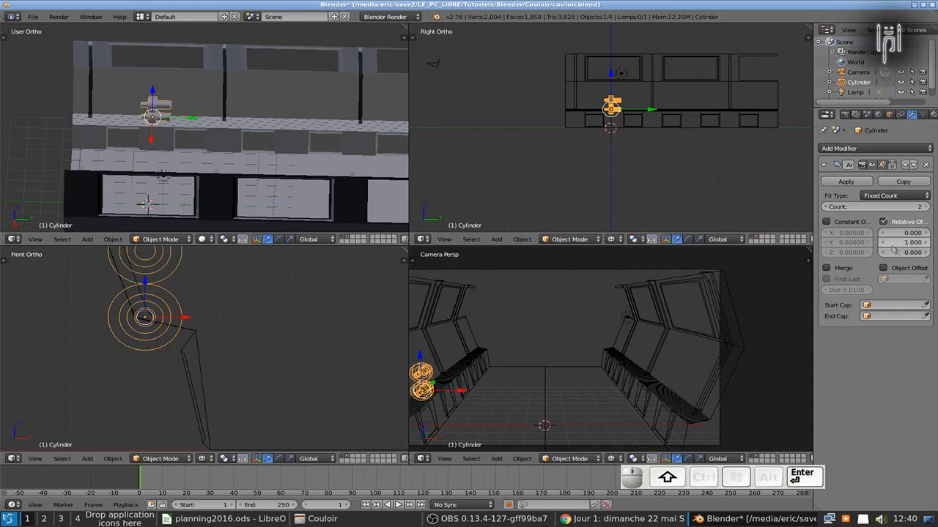
Try a constant offset of 1 along Y in place of the array's relative offset
middle_click_drag(234, 331, 242, 406, "shift")
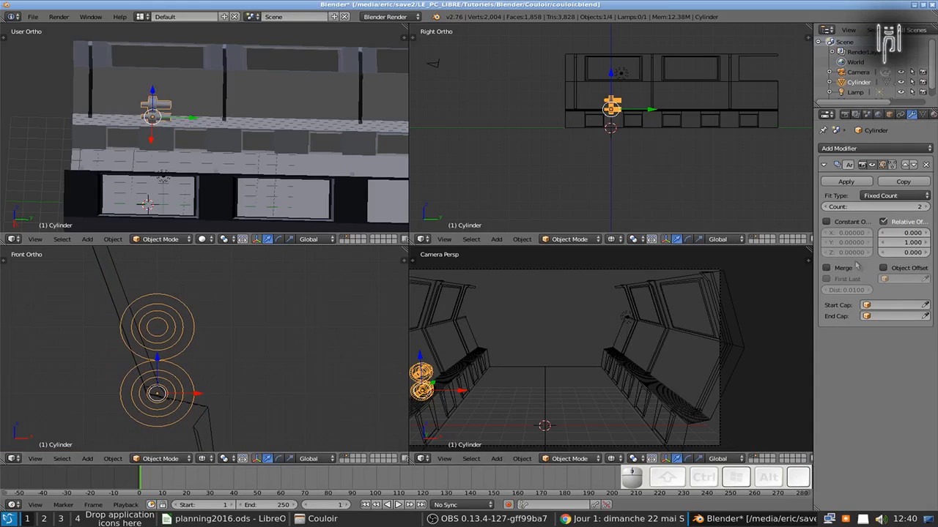
left_click(884, 221)
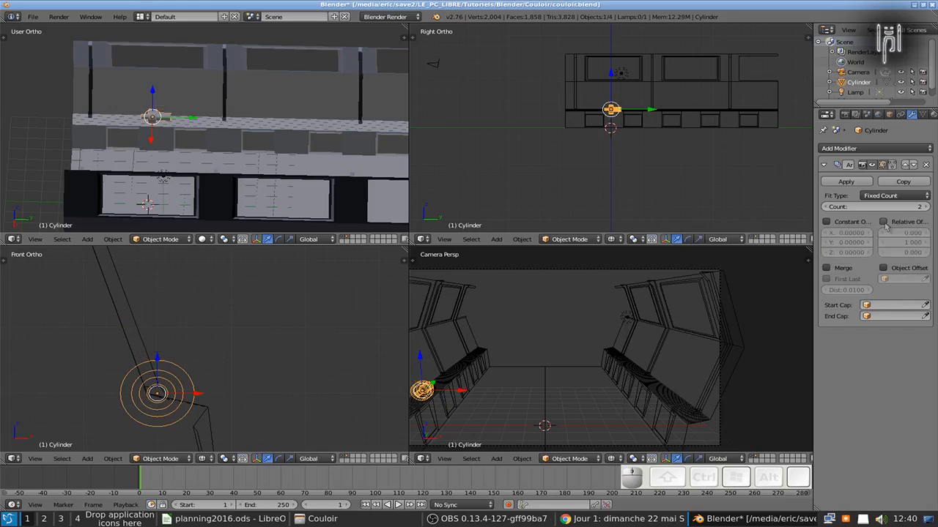
left_click(826, 222)
left_click(850, 241)
type("1")
key("Return")
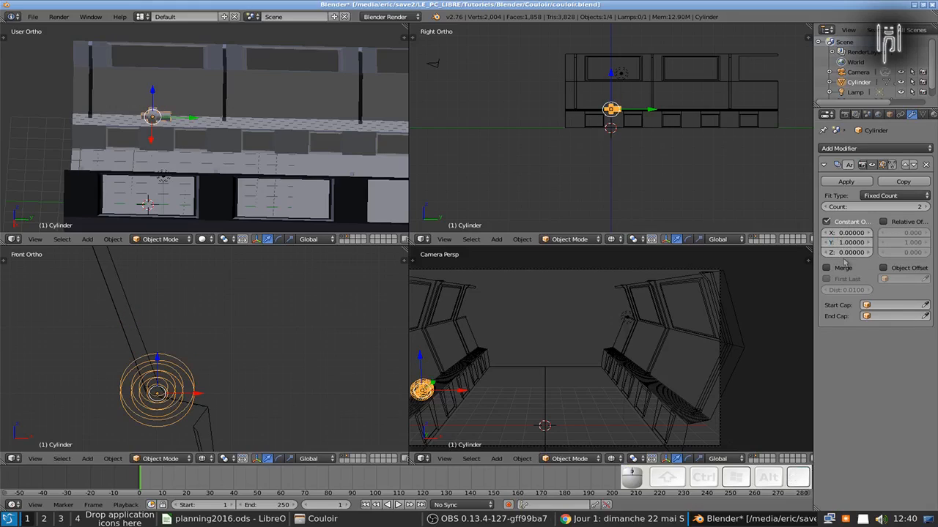
left_click(826, 221)
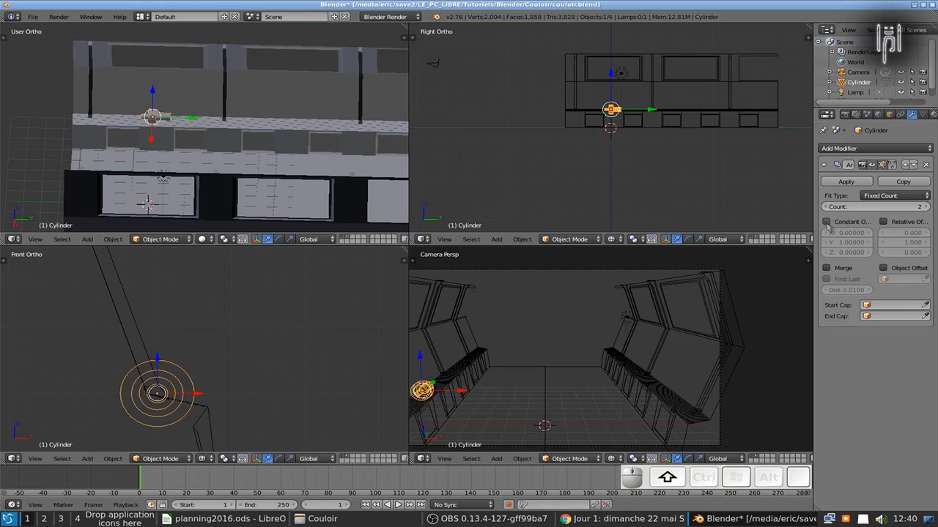
left_click(883, 221)
Set the array's relative offset to 0 in Y and 1 in Z
left_click(903, 242)
type("0")
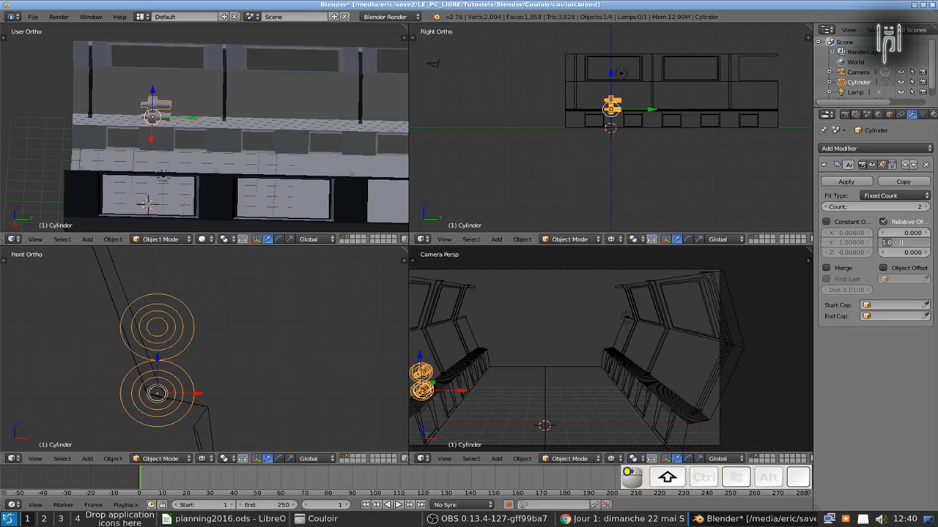
key("Return")
left_click(907, 253)
type("1")
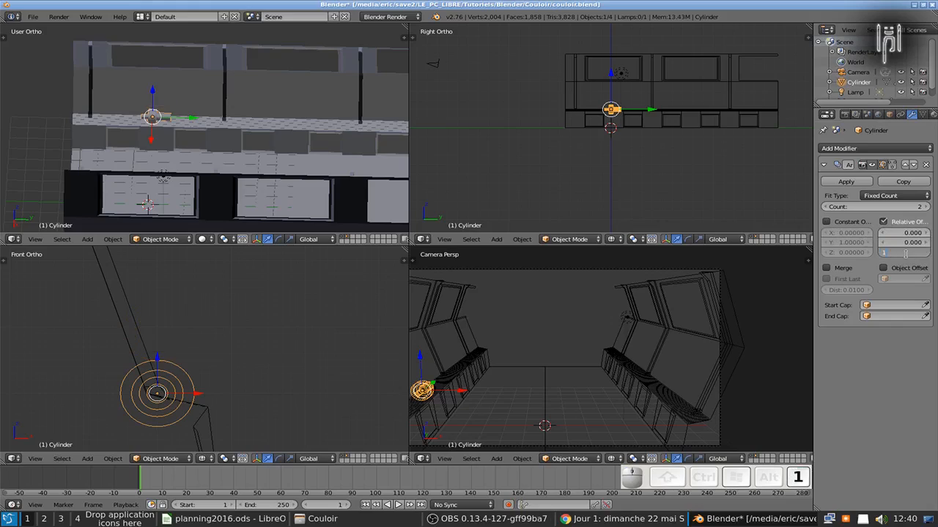
key("Return")
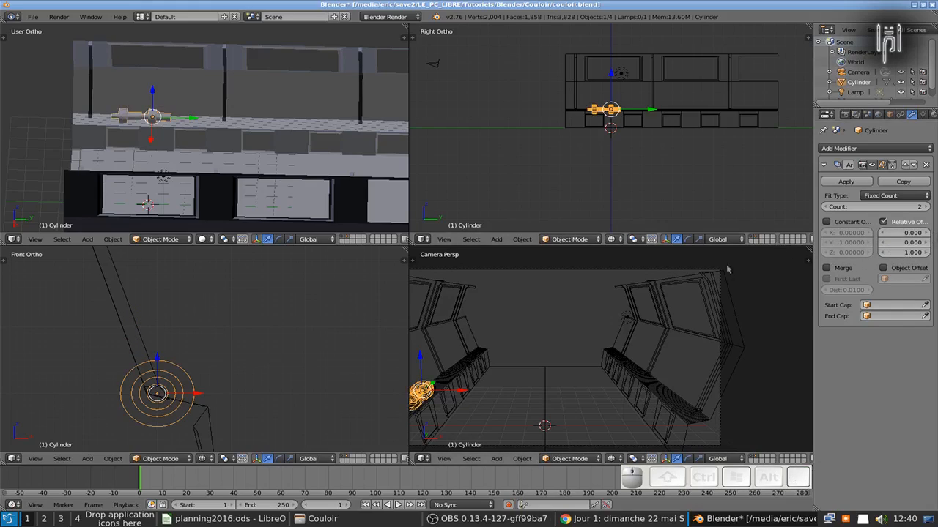
middle_click_drag(453, 377, 511, 385)
middle_click_drag(644, 190, 578, 73, "shift")
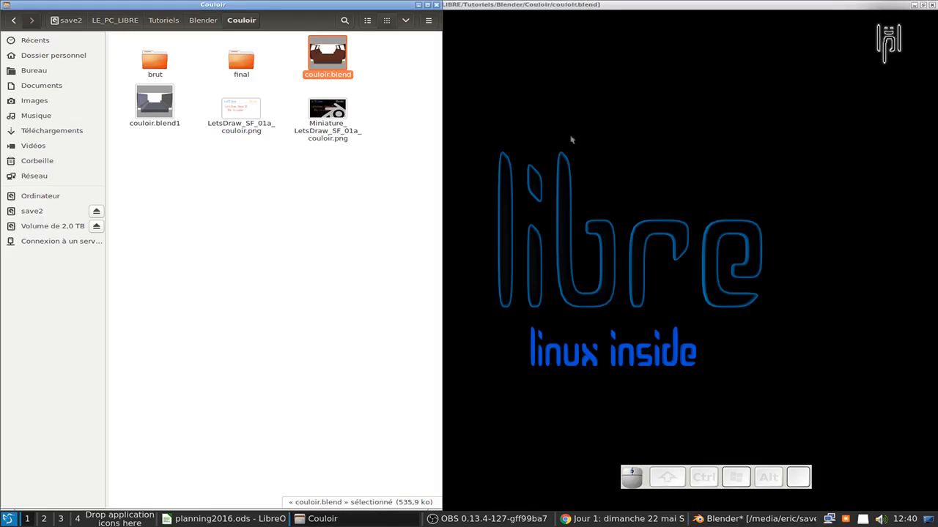
scroll(557, 183, "down", 4)
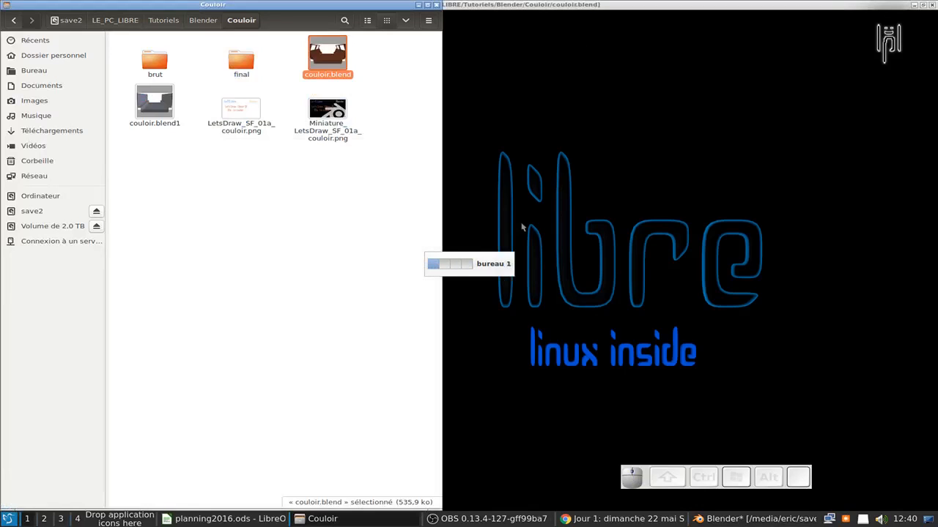
scroll(522, 227, "down", 1)
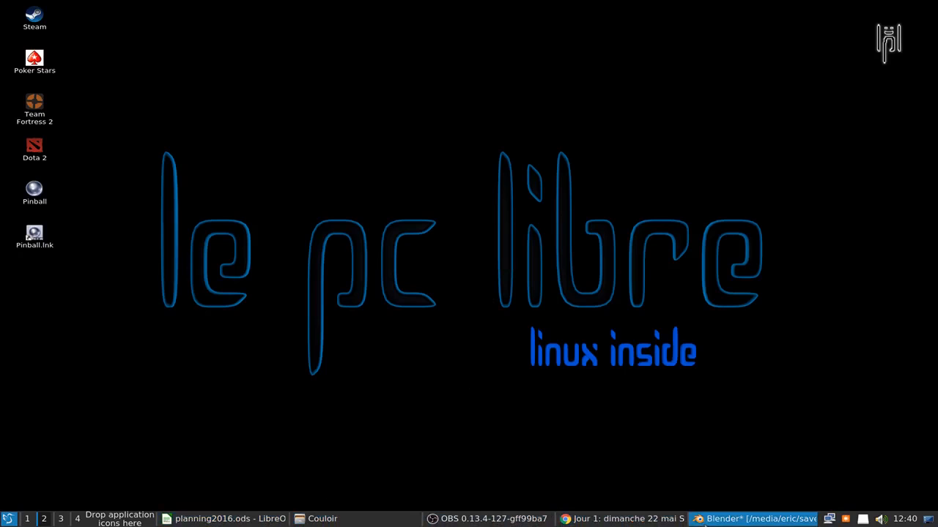
left_click(709, 520)
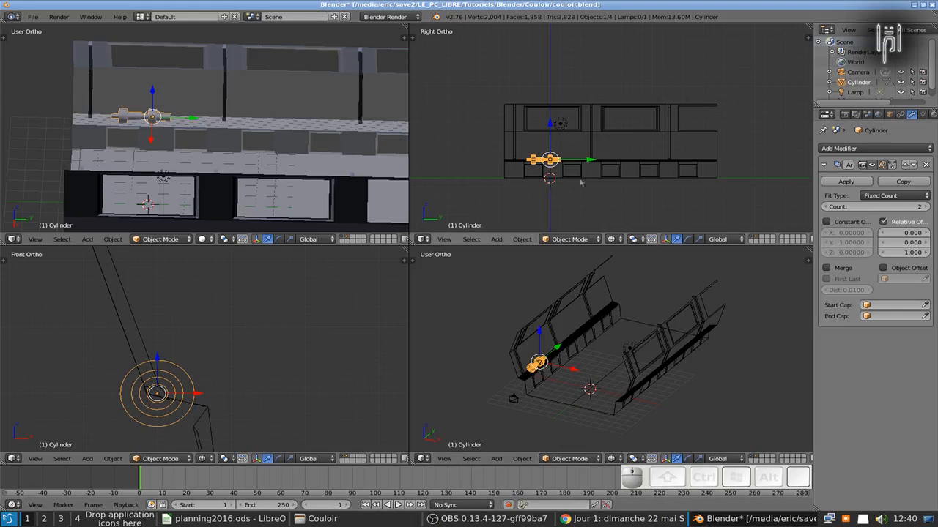
Check the array along the wall in right view and raise its count to 5
scroll(577, 185, "up", 2)
key("ctrl+Up")
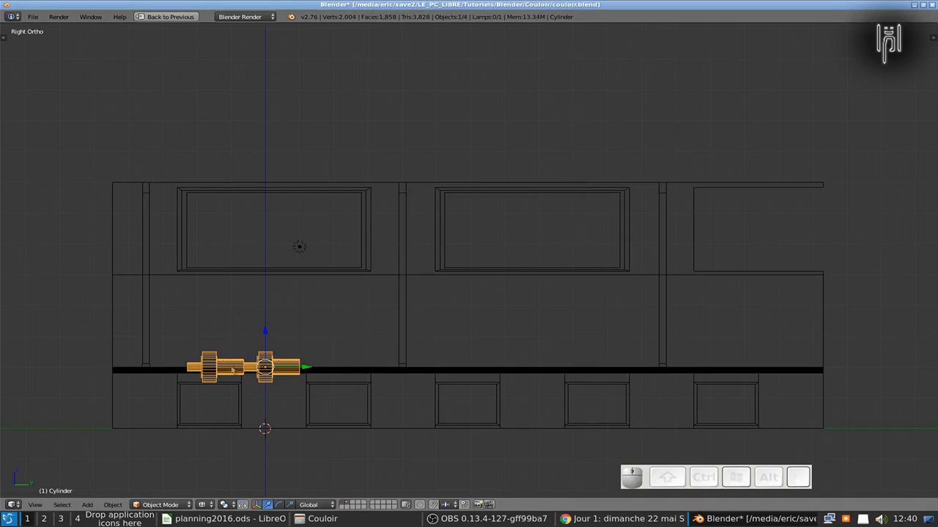
key("ctrl+Up")
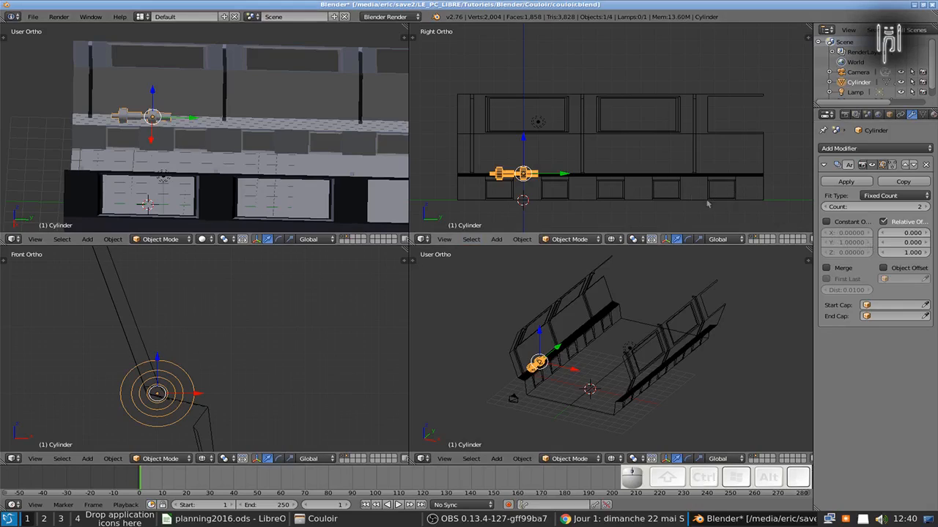
scroll(641, 191, "up", 1)
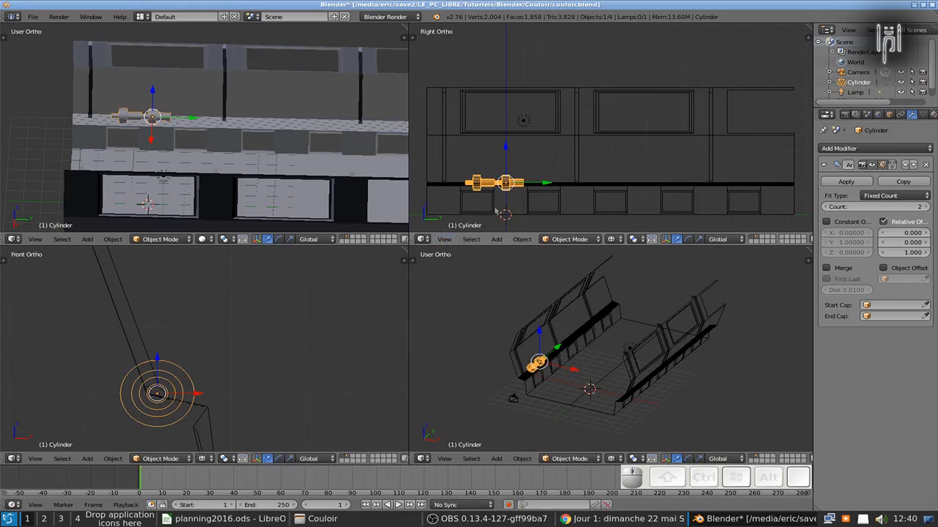
middle_click_drag(685, 209, 676, 181, "shift")
left_click(925, 207)
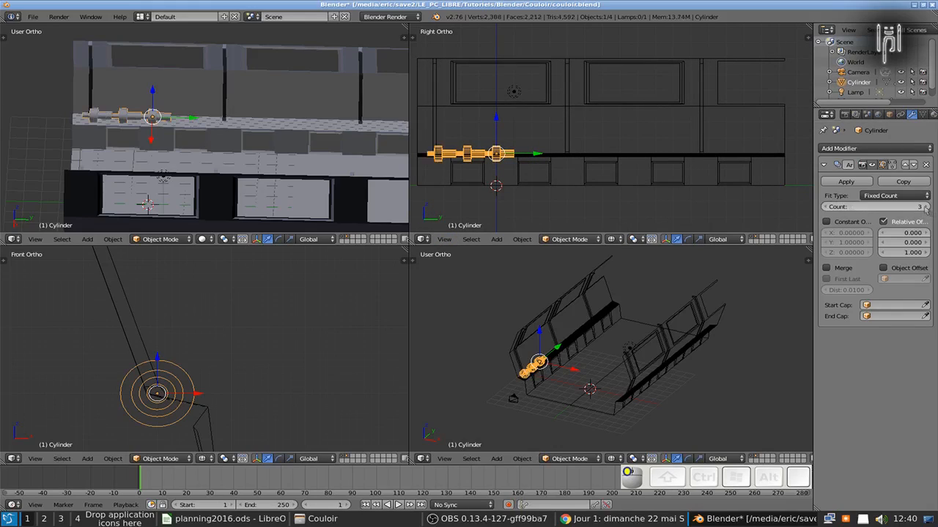
left_click(925, 207)
left_click(926, 207)
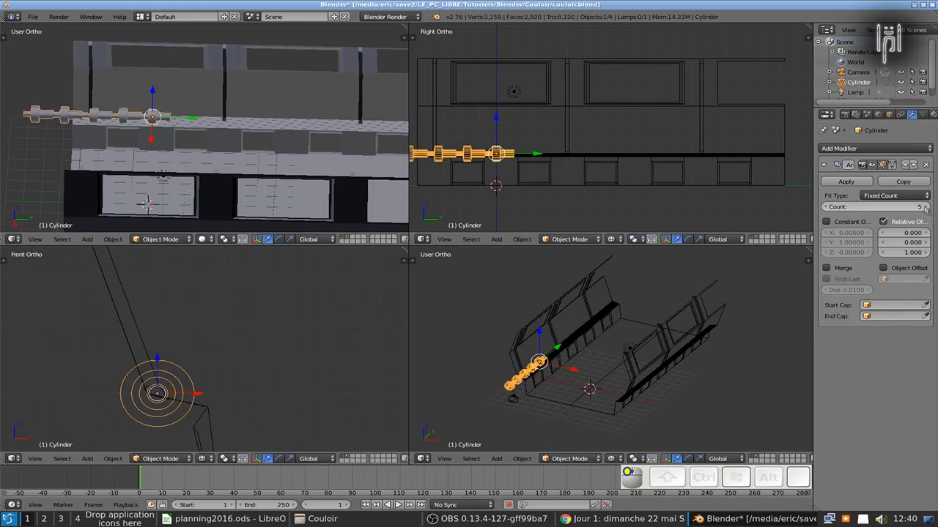
Reverse the array's direction by setting its relative Z offset to -1
left_click(908, 253)
type("-1")
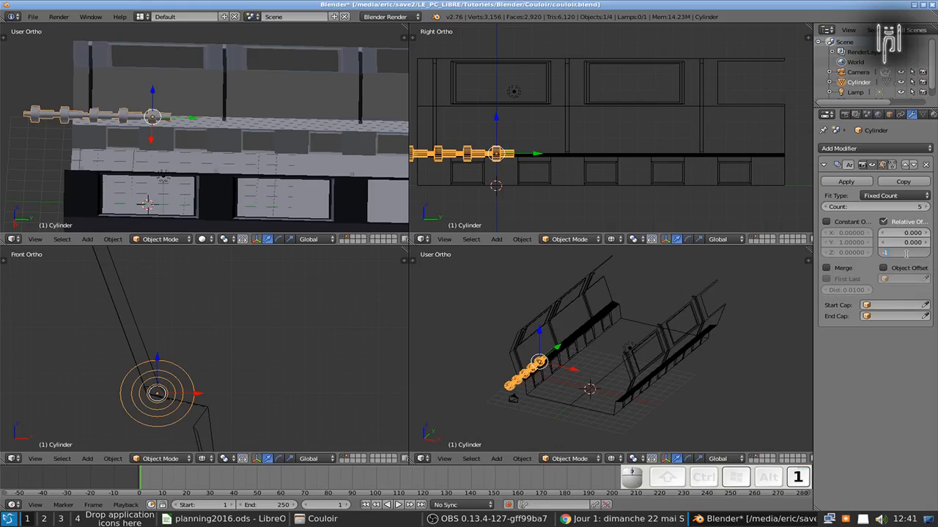
key("Return")
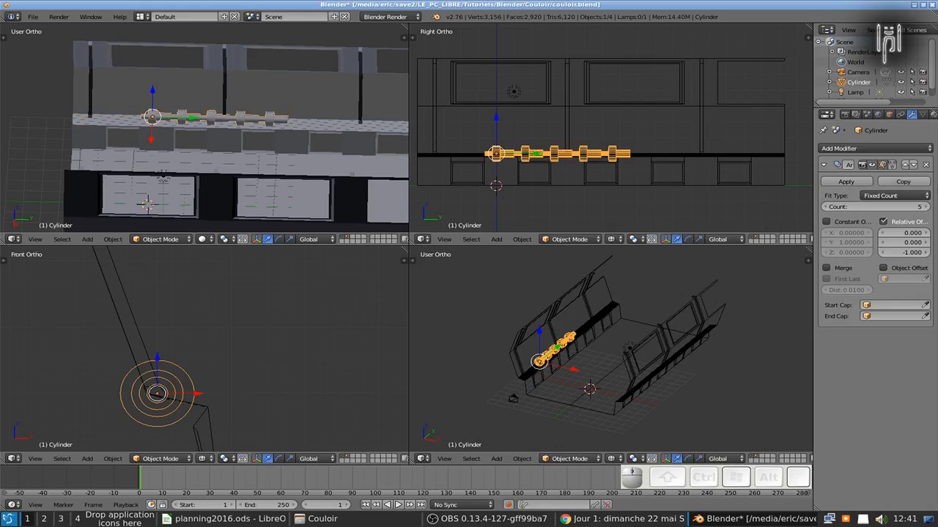
Increase the array's count to 16 so the cylinder chain extends along the corridor wall
left_click(926, 208)
left_click(926, 207)
left_click(925, 207)
left_click(926, 207)
left_click(926, 208)
left_click(926, 208)
left_click(926, 208)
left_click(926, 207)
left_click(926, 207)
left_click(926, 207)
left_click(926, 207)
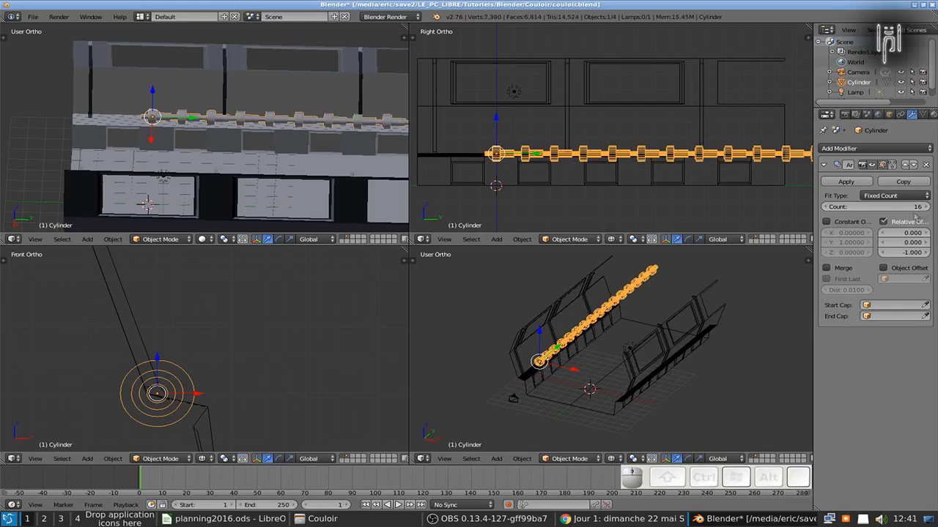
Enable the array's constant offset and set its Y value to 0
left_click(826, 222)
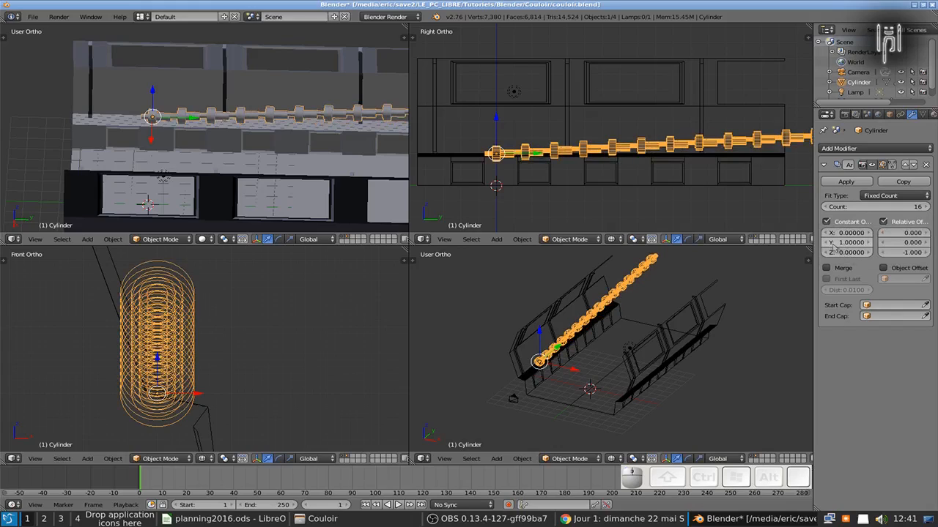
left_click_drag(862, 242, 866, 242)
left_click(854, 243, "shift")
type("0")
key("Return")
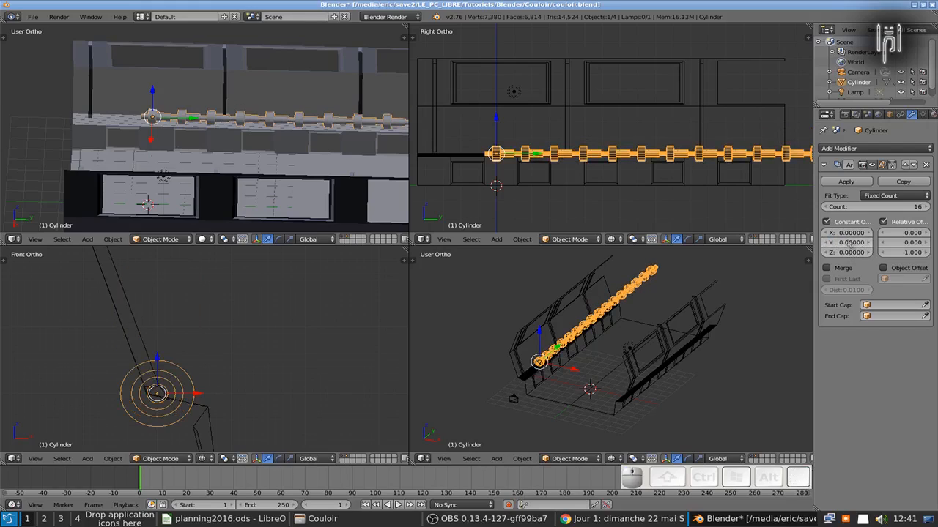
Try constant offsets of 2.77 in X and 1 in Z on the cylinder array
left_click_drag(867, 233, 897, 233)
left_click(854, 232)
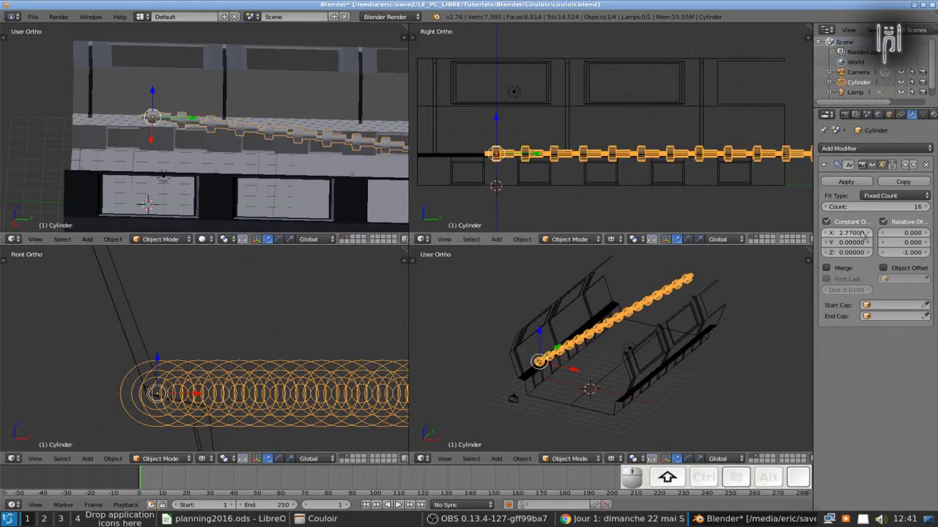
key("Delete")
key("Return")
left_click(843, 253)
type("1")
key("Return")
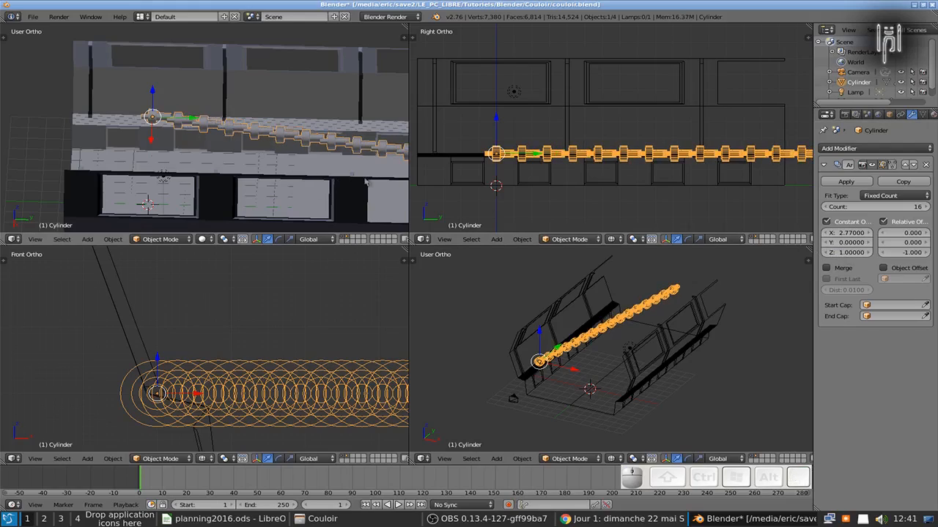
Set the array's constant X offset to 0
left_click(842, 252)
left_click(850, 233)
type("0")
key("Return")
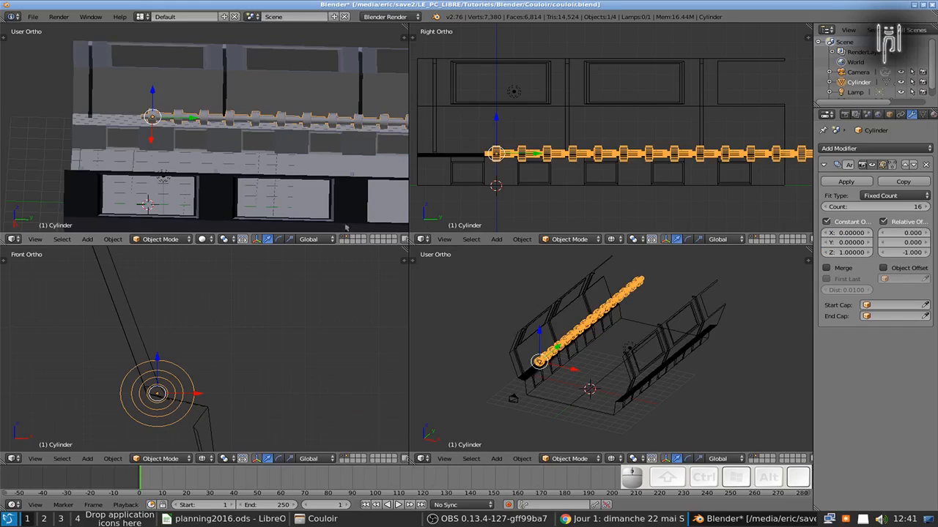
Space the cylinder copies apart by setting the array's constant Z offset to -3.95
scroll(520, 173, "up", 4)
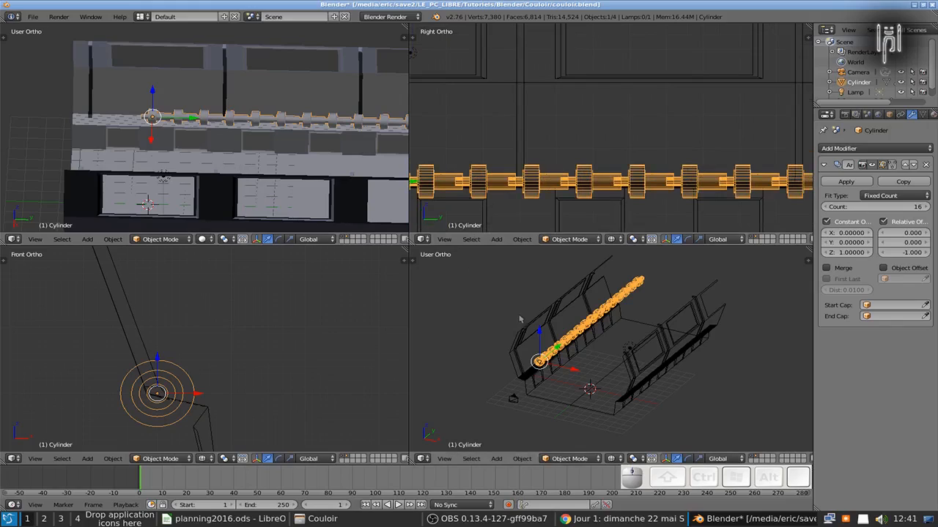
scroll(171, 151, "up", 3)
scroll(172, 151, "up", 2)
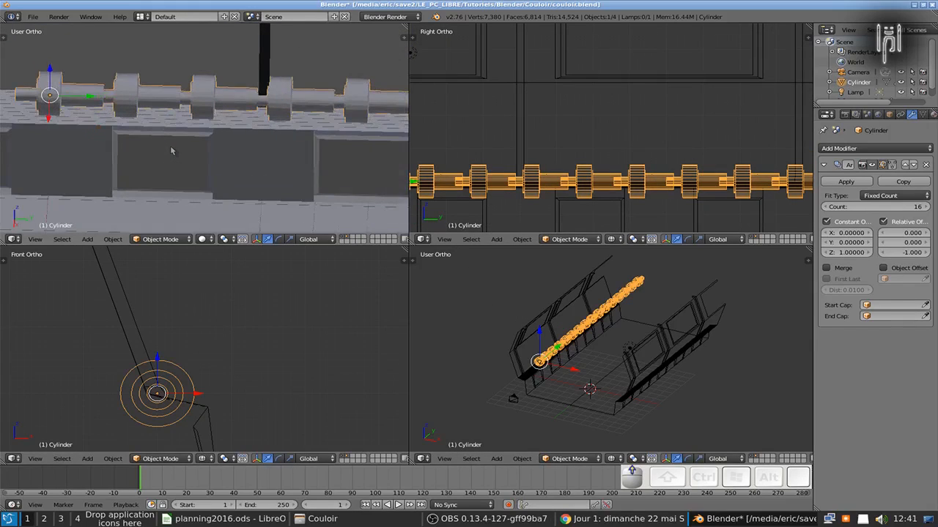
left_click_drag(849, 252, 349, 252)
left_click_drag(846, 252, 857, 253)
Move the arrayed cylinder off the ledge, 1.8 units along negative Y and down into the first recess of the lower wall in right view
scroll(627, 163, "down", 5)
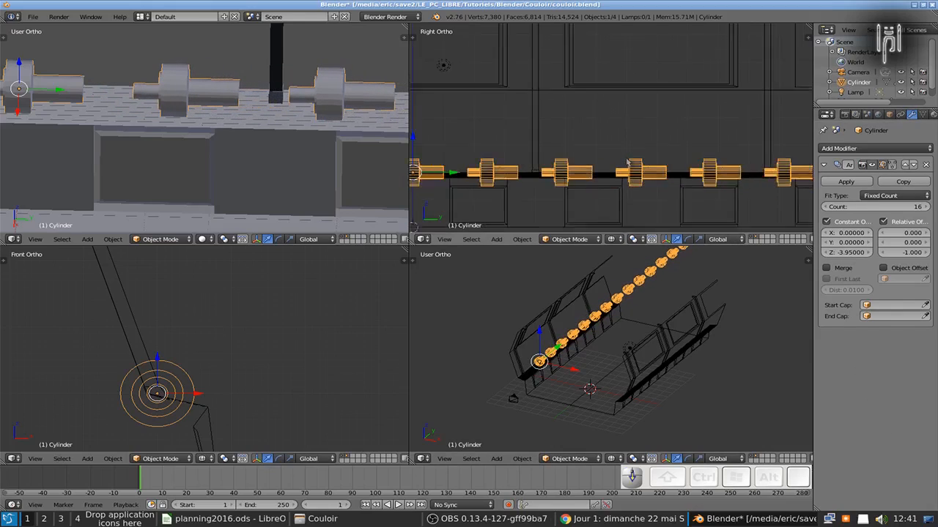
scroll(682, 176, "down", 2)
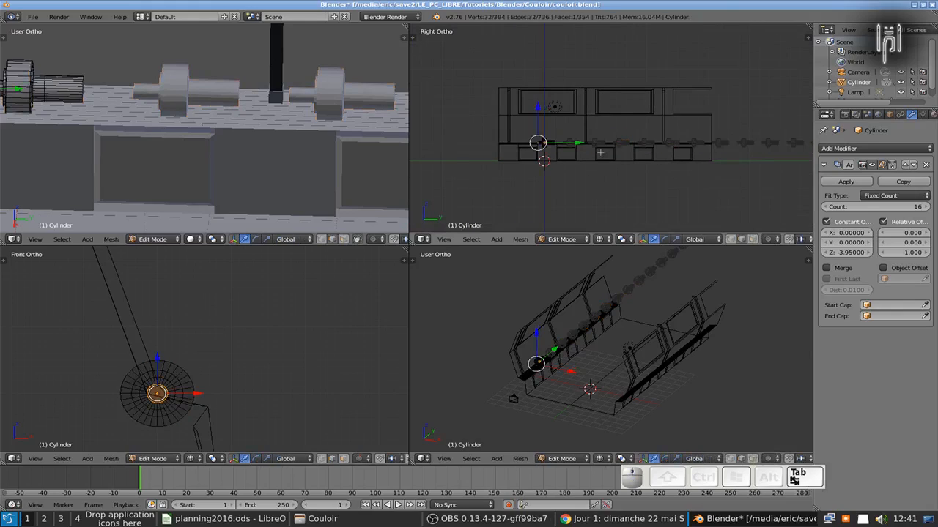
scroll(625, 164, "up", 1)
scroll(625, 164, "up", 1)
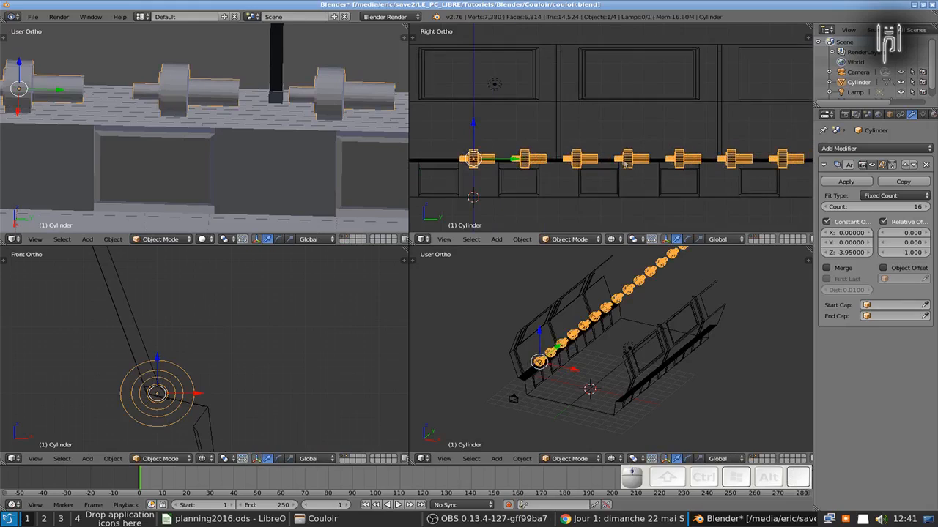
middle_click_drag(624, 164, 827, 151, "shift")
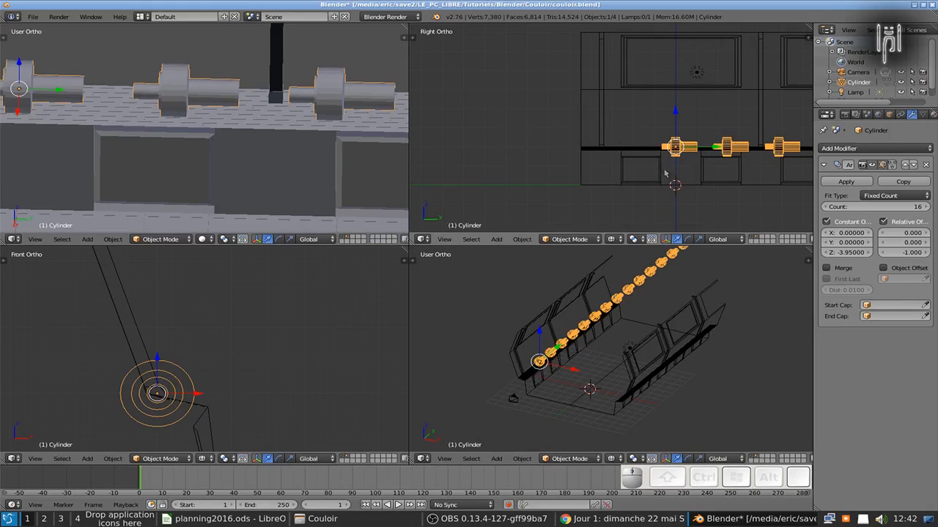
key("g")
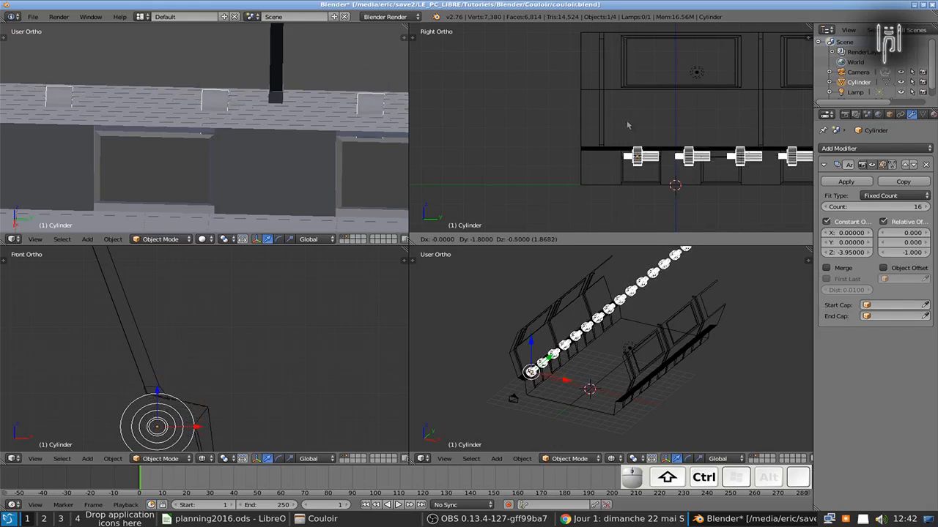
left_click(619, 48, "ctrl+shift")
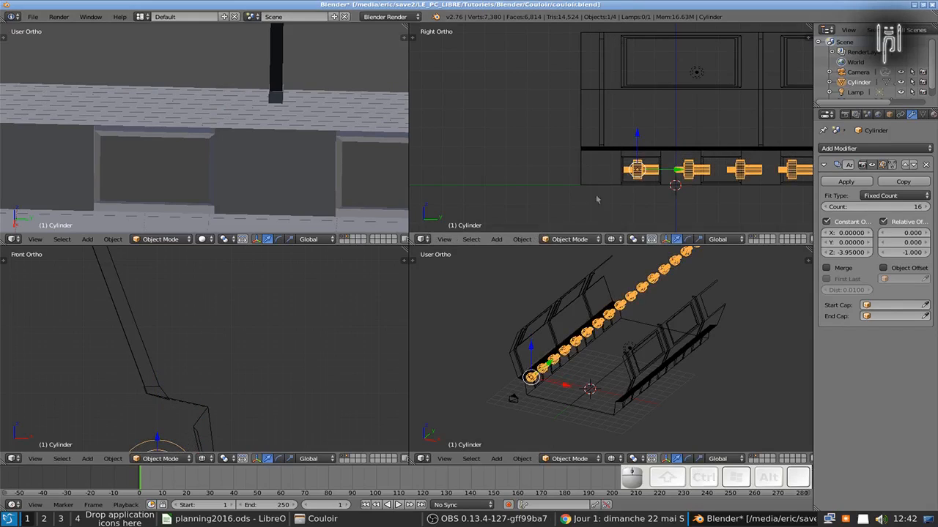
Nudge the cylinder about 0.02 units along negative Y to centre it in the first recess
scroll(594, 167, "up", 3)
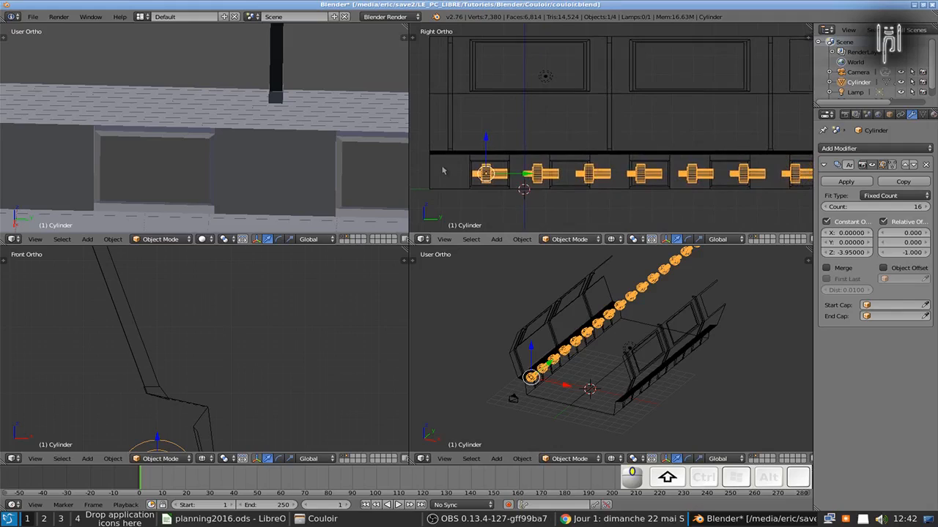
scroll(480, 169, "up", 4)
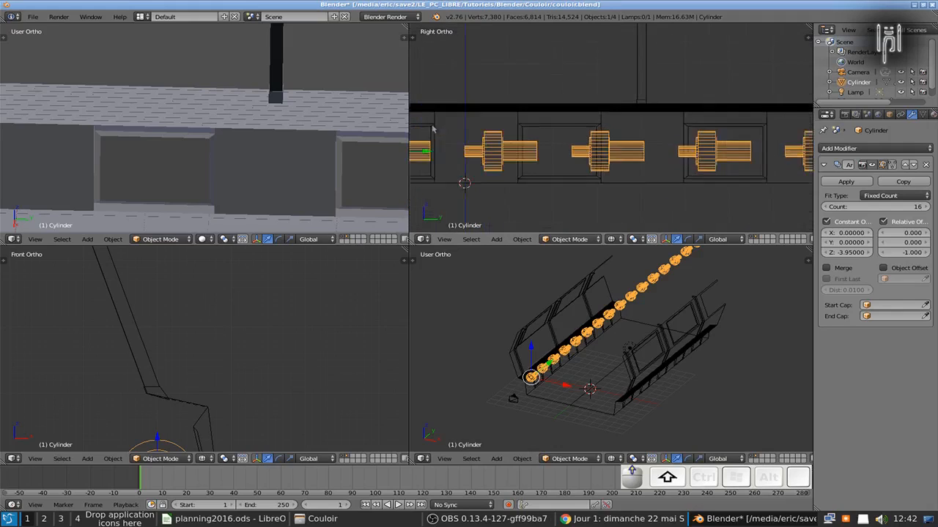
middle_click_drag(531, 137, 554, 144, "shift")
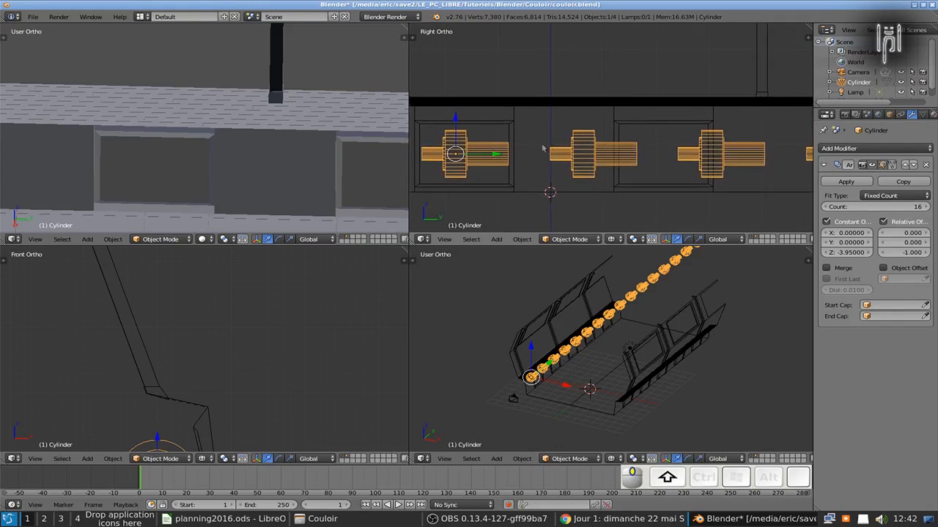
left_click_drag(491, 160, 491, 162)
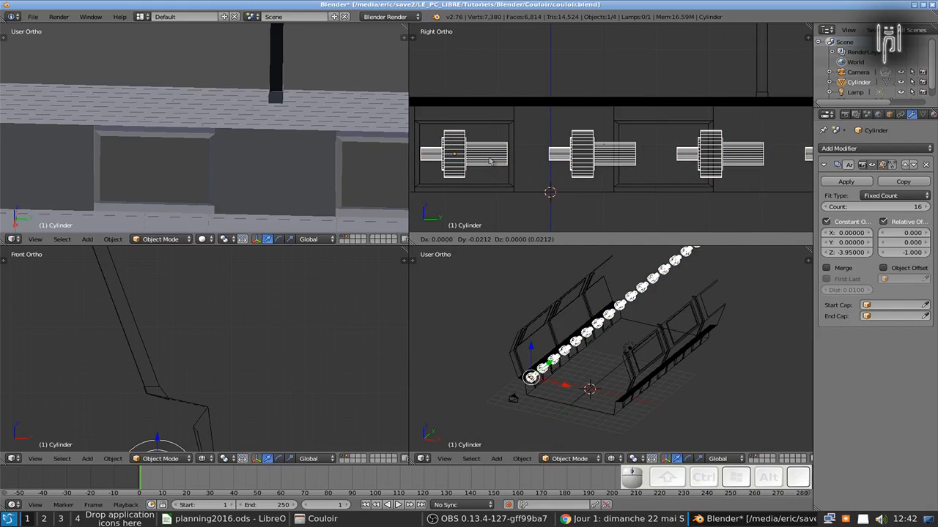
key("Return")
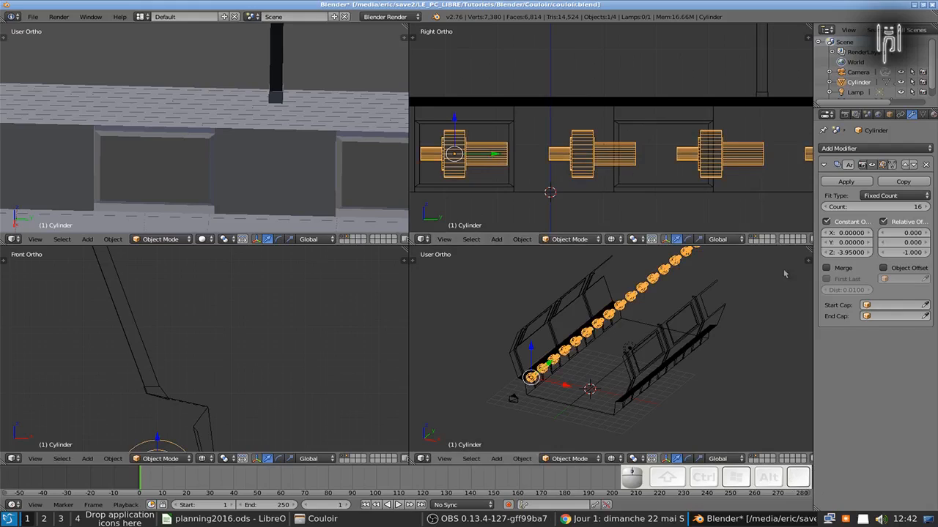
Set the array's constant Z offset to -10.73 so the second copy falls inside the next recess
left_click_drag(851, 252, 646, 252)
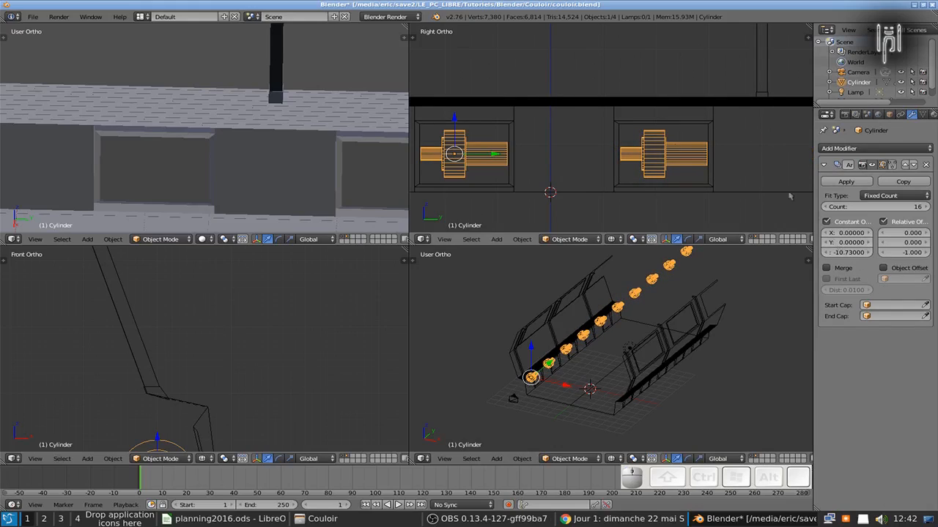
middle_click_drag(547, 167, 543, 170, "shift")
middle_click_drag(709, 176, 679, 173, "shift")
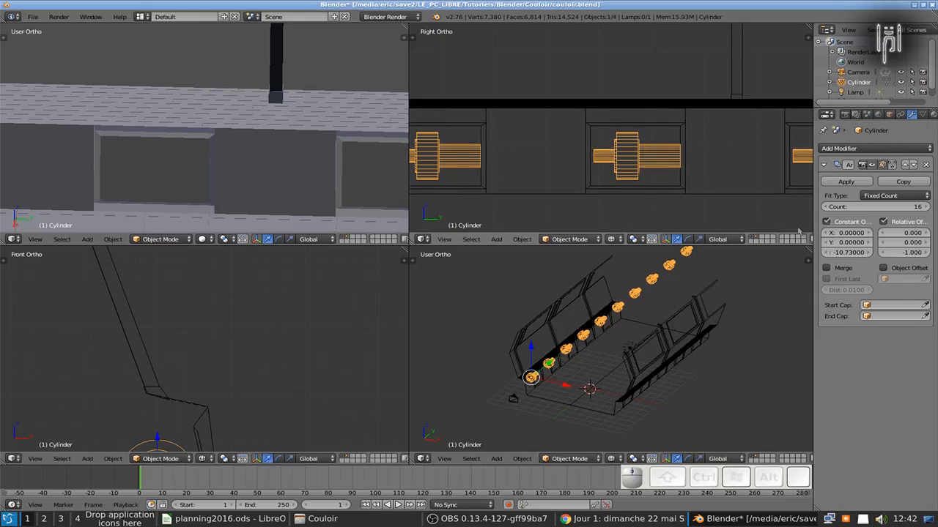
Refine the array's constant Z offset to -10.72
left_click(851, 253)
key("End")
key("BackSpace")
type("2")
key("Return")
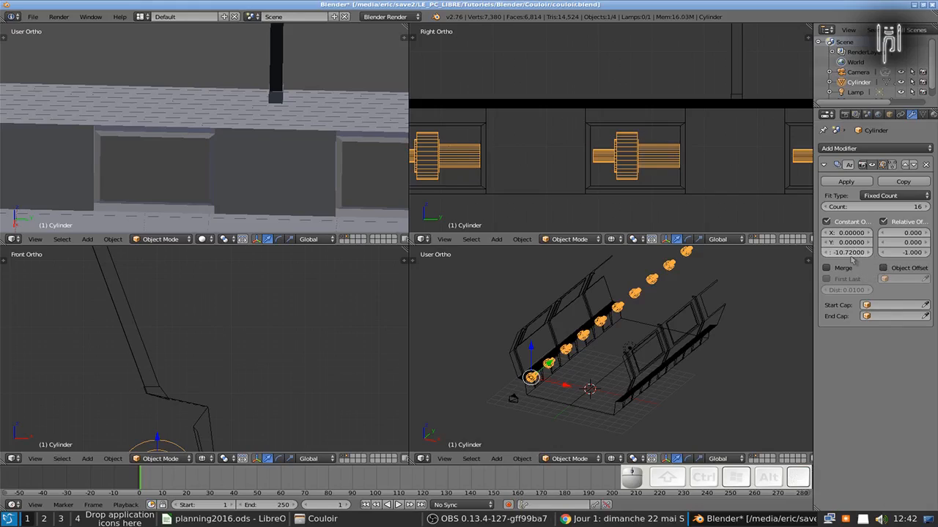
Adjust the array's constant Z offset to -10.7
key("KP_Subtract")
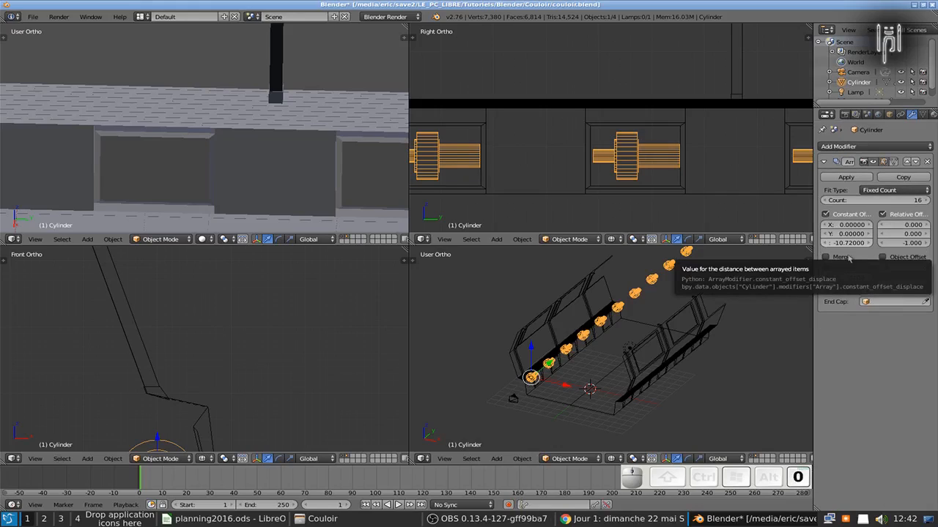
left_click(846, 242)
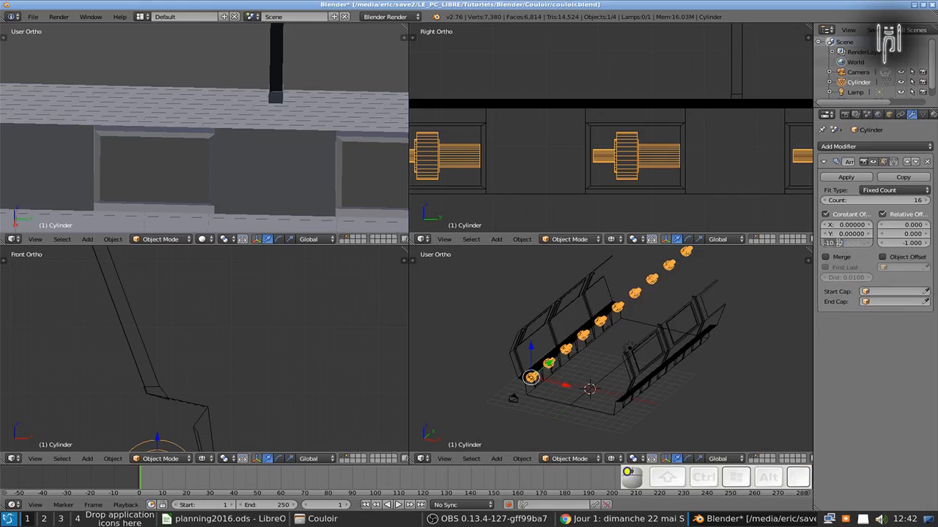
type("-10.7")
key("Return")
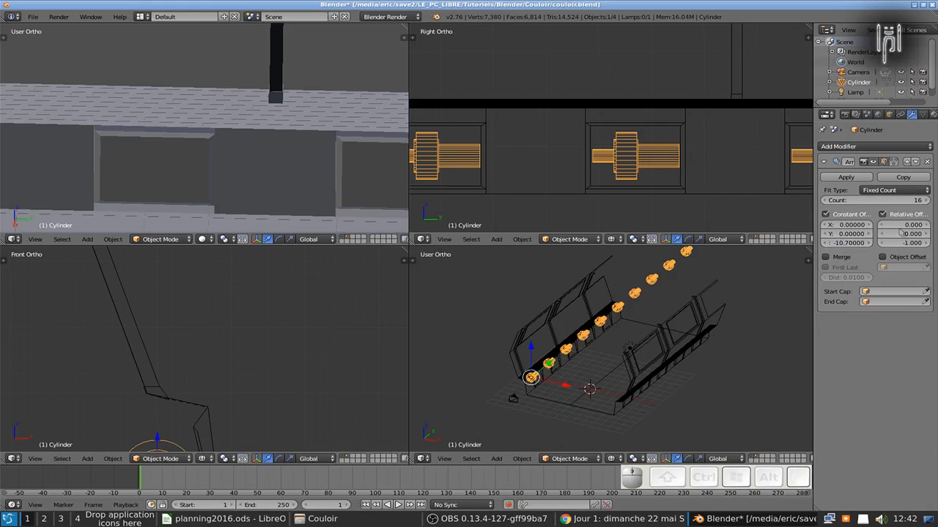
Check how a copy sits in its recess up close and set the constant Z offset to -10.69
mouse_move(605, 196)
middle_mouse_down("shift")
mouse_move(569, 195)
mouse_move(601, 193)
middle_mouse_up("shift")
scroll(728, 176, "up", 5)
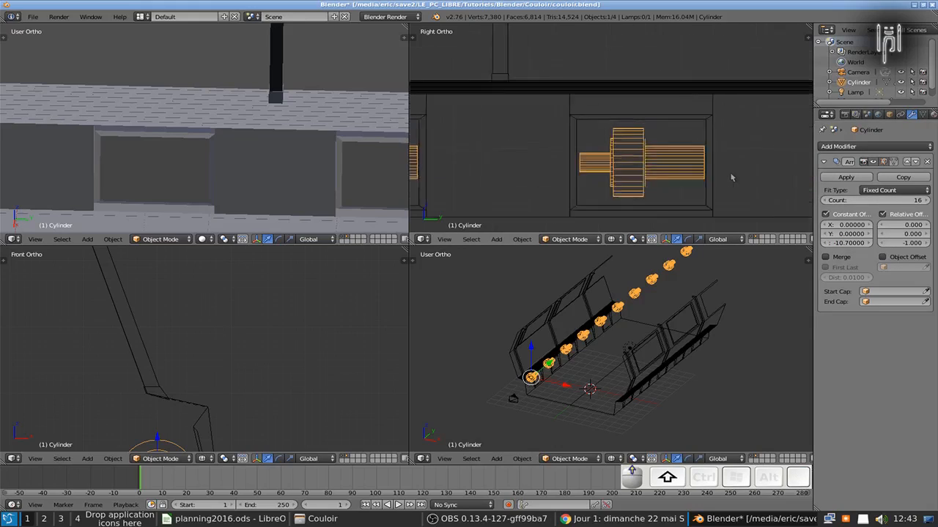
scroll(601, 189, "down", 3)
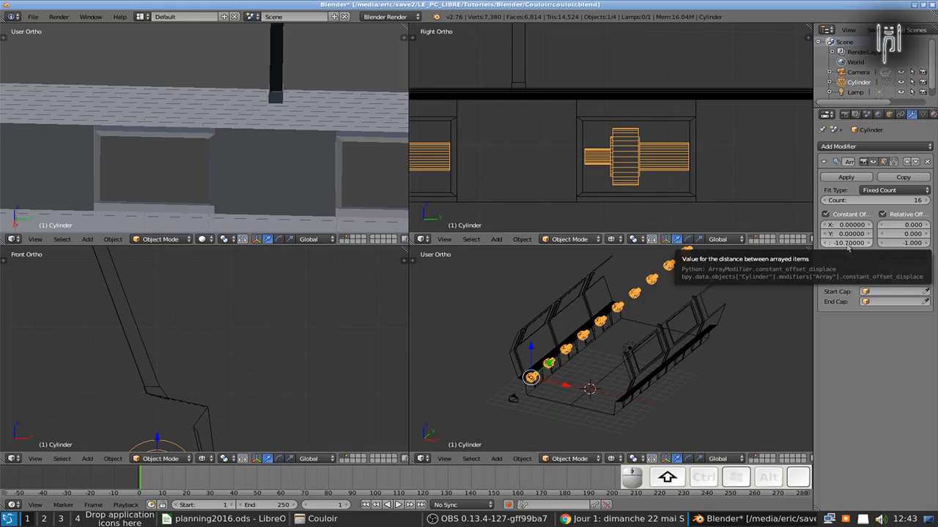
left_click(850, 247, "shift")
key("Right")
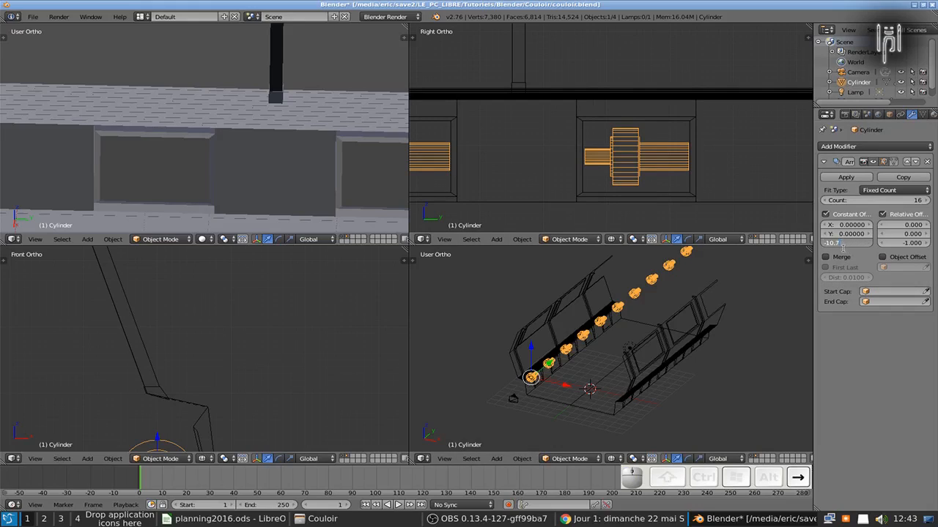
key("BackSpace")
type("69")
key("Return")
Examine in right view how the cylinder copies line up with the recesses through to the wall's end
middle_click_drag(529, 187, 767, 186, "shift")
key("KP_Subtract")
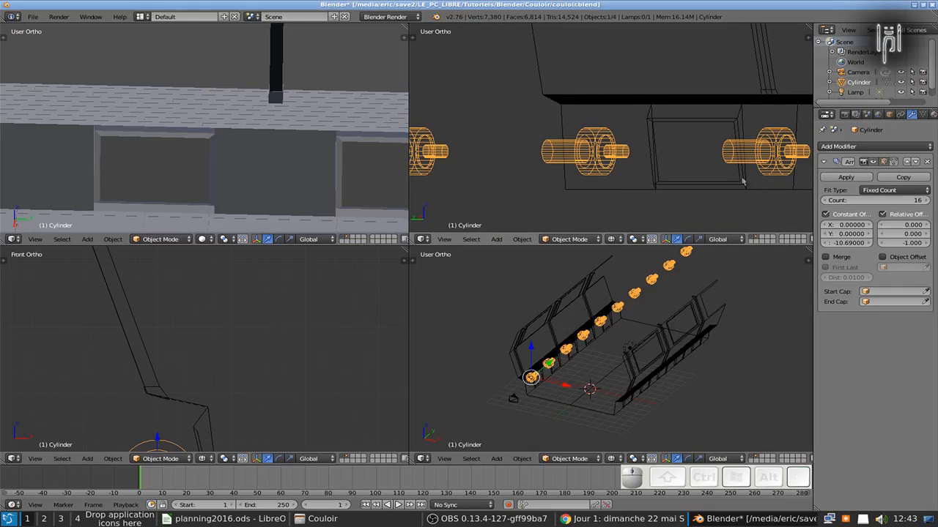
key("KP_1")
key("KP_3")
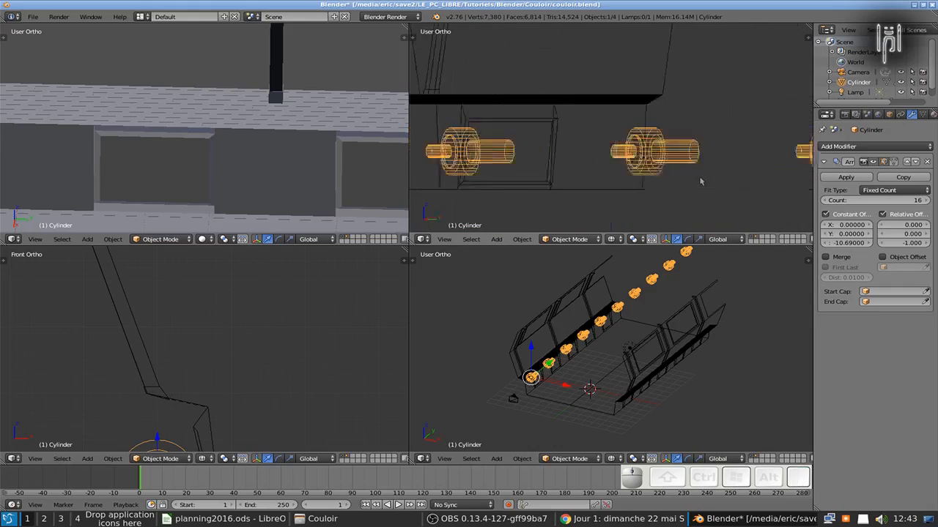
scroll(698, 181, "down", 4)
scroll(698, 181, "down", 1)
middle_click_drag(692, 180, 736, 188, "shift")
scroll(625, 159, "up", 3)
scroll(624, 159, "up", 6)
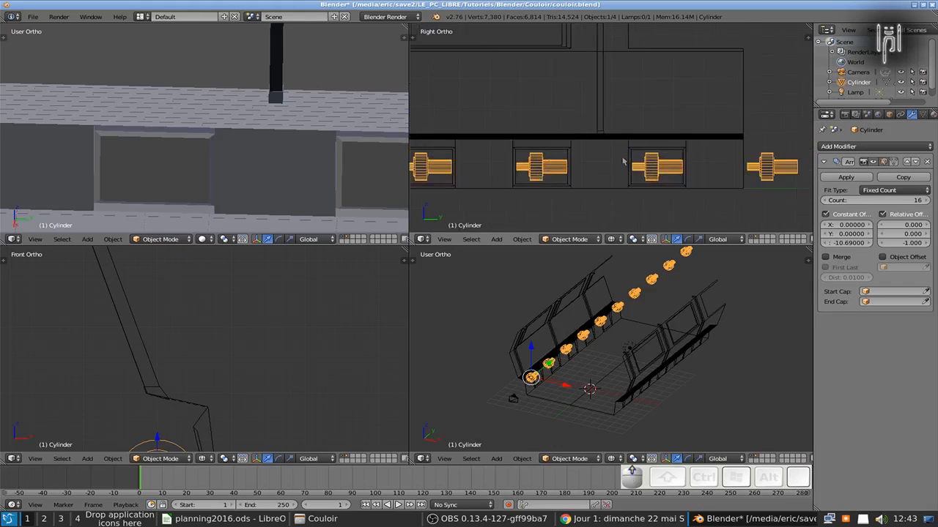
scroll(623, 162, "up", 1)
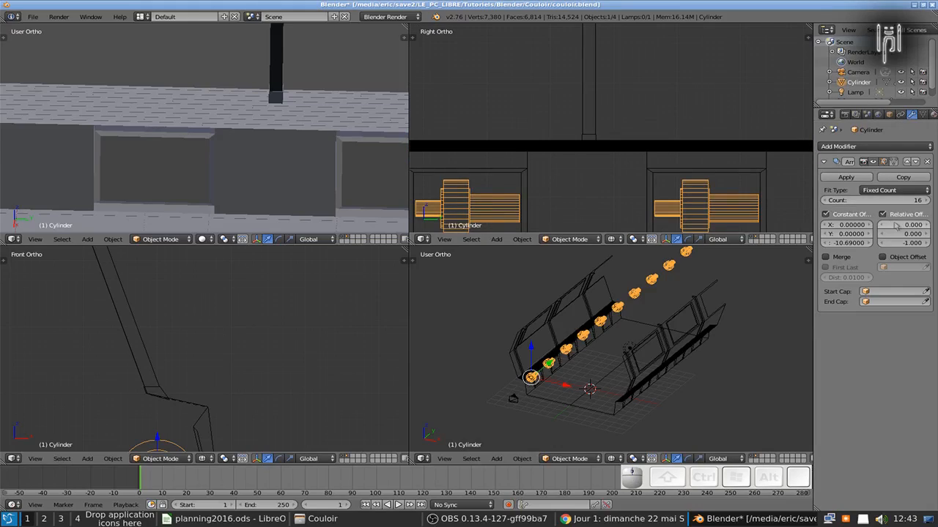
Reduce the array's count to 5 so the copies stop at the wall's last recess, and inspect the row
left_click(826, 201)
left_click(827, 202)
left_click(826, 202)
left_click(826, 202)
left_click(826, 202)
left_click(827, 202)
left_click(826, 201)
left_click(827, 201)
left_click(826, 201)
left_click(826, 201)
left_click(826, 201)
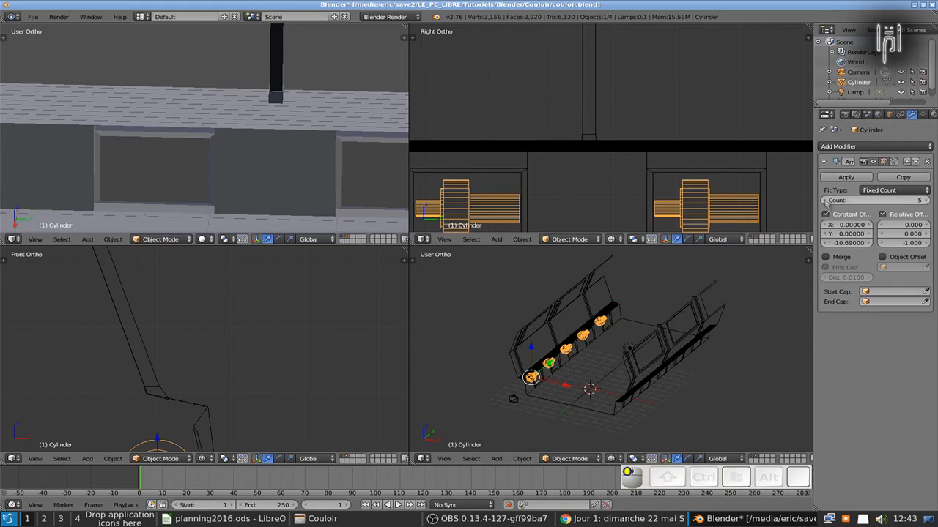
left_click(826, 202)
left_click(926, 201)
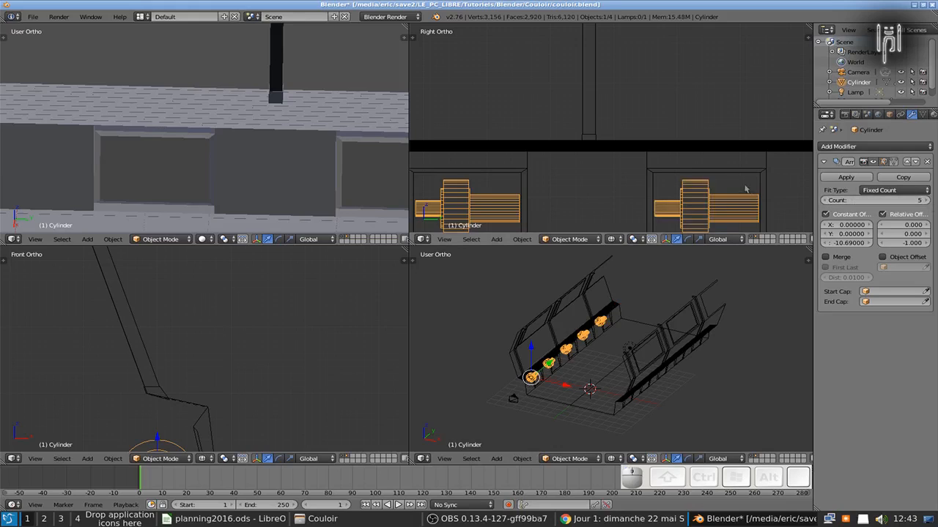
scroll(721, 194, "down", 5)
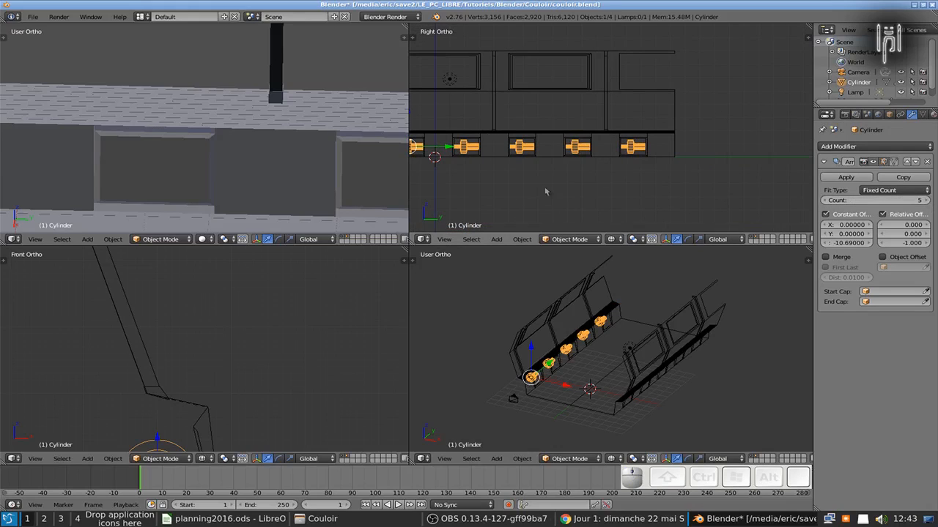
mouse_move(527, 187)
middle_mouse_down()
mouse_move(561, 197)
mouse_move(539, 201)
mouse_move(500, 167)
mouse_move(522, 189)
mouse_move(506, 153)
mouse_move(536, 202)
middle_mouse_up()
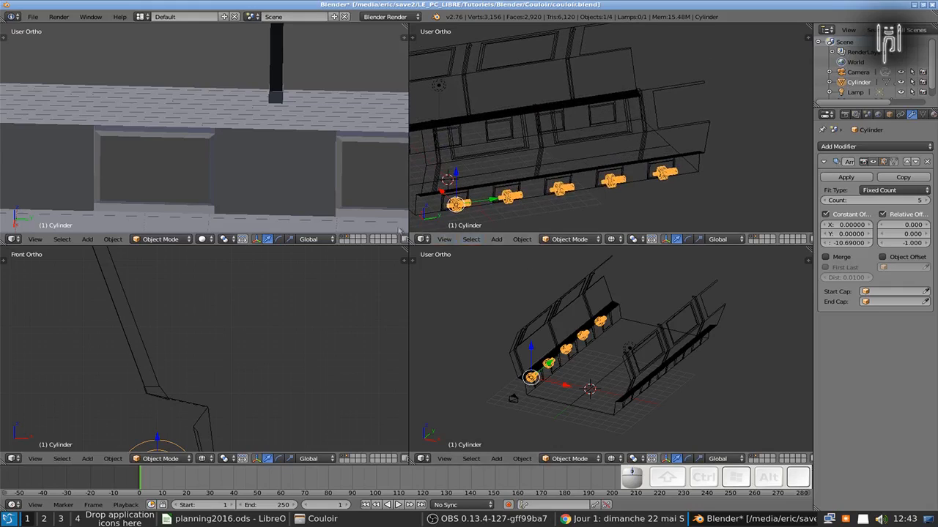
Set the upper viewports to top wireframe and right views, and frame the cylinder row in the front and perspective viewports
key("1")
key("1")
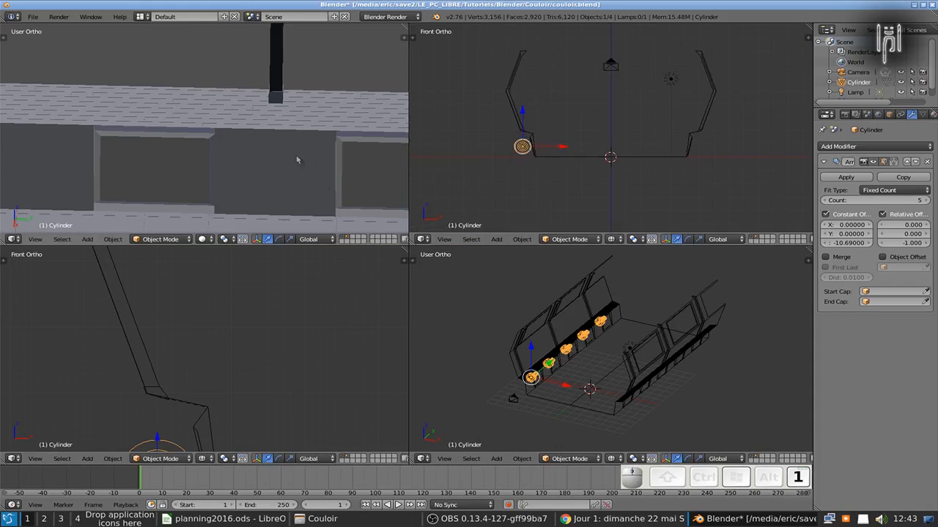
key("1")
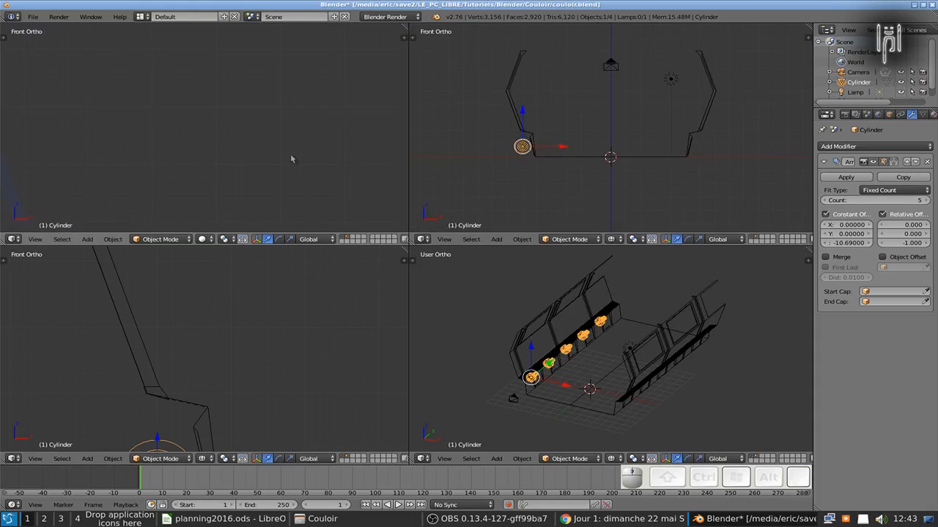
key("7")
key("3")
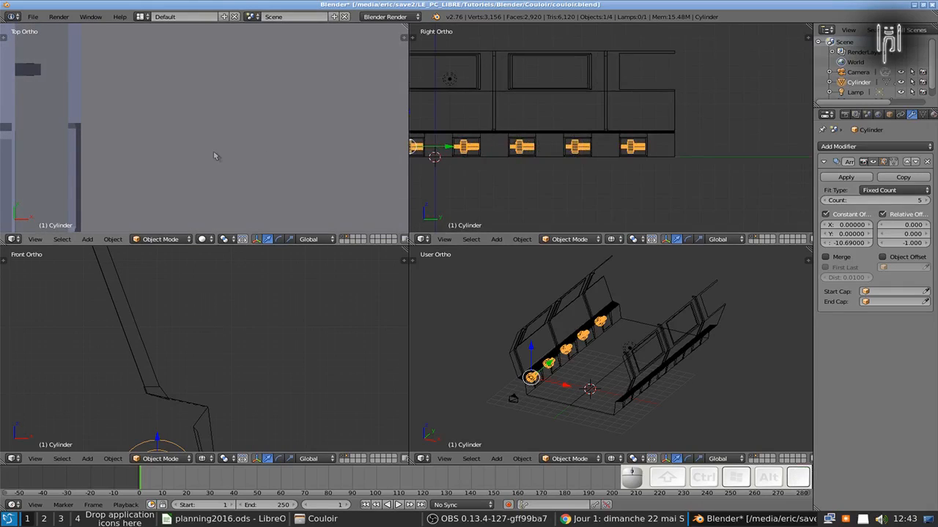
key("KP_0")
key("7")
key("z")
key("KP_Decimal")
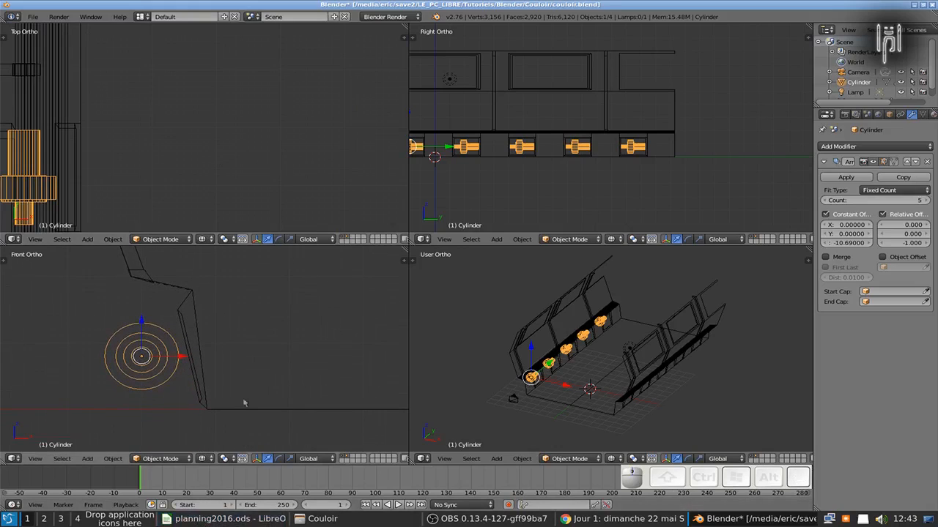
scroll(513, 403, "up", 4)
mouse_move(513, 404)
middle_mouse_down("shift")
mouse_move(570, 362)
mouse_move(527, 407)
middle_mouse_up("shift")
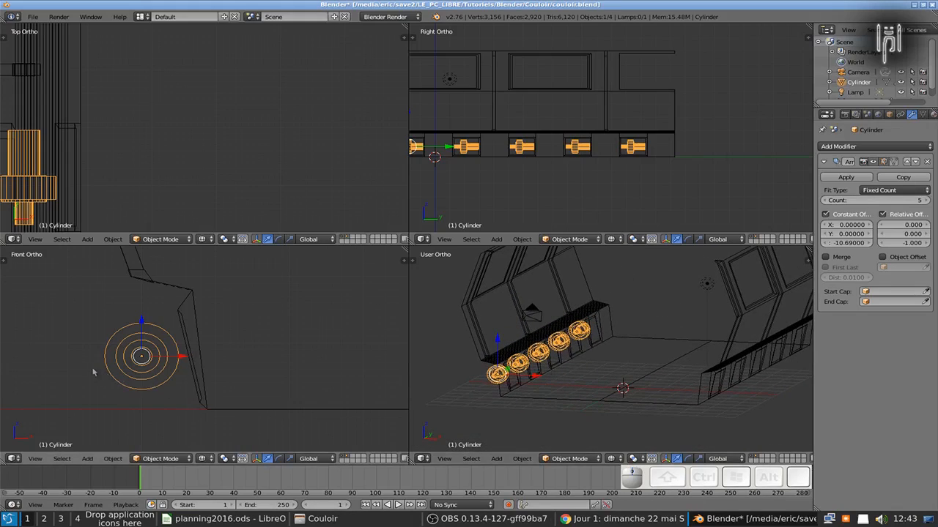
Move the cylinder row 0.8 along global X with snapping, toward the corridor's interior
key("g")
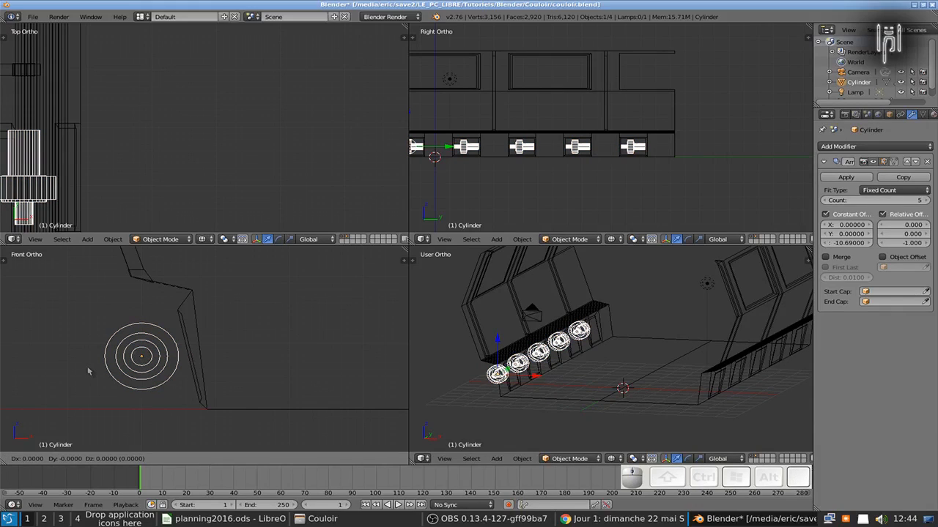
key("x")
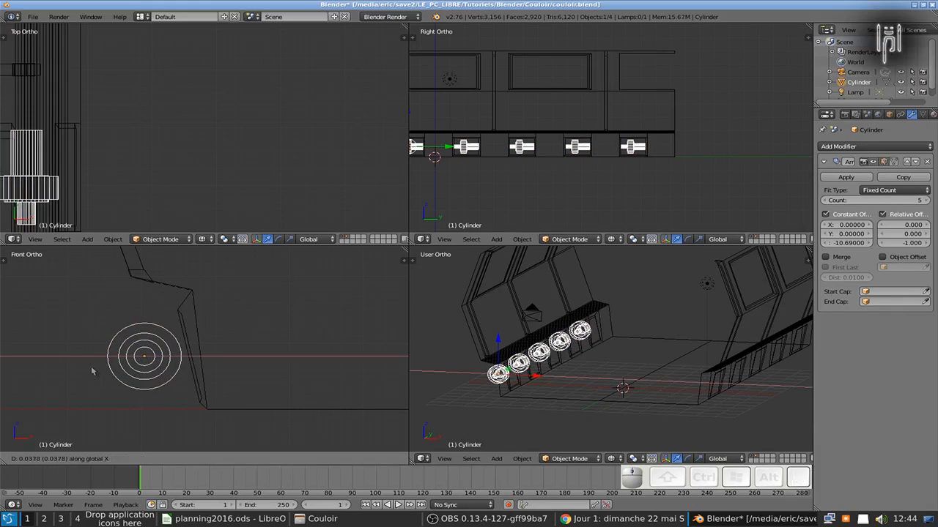
key("ctrl")
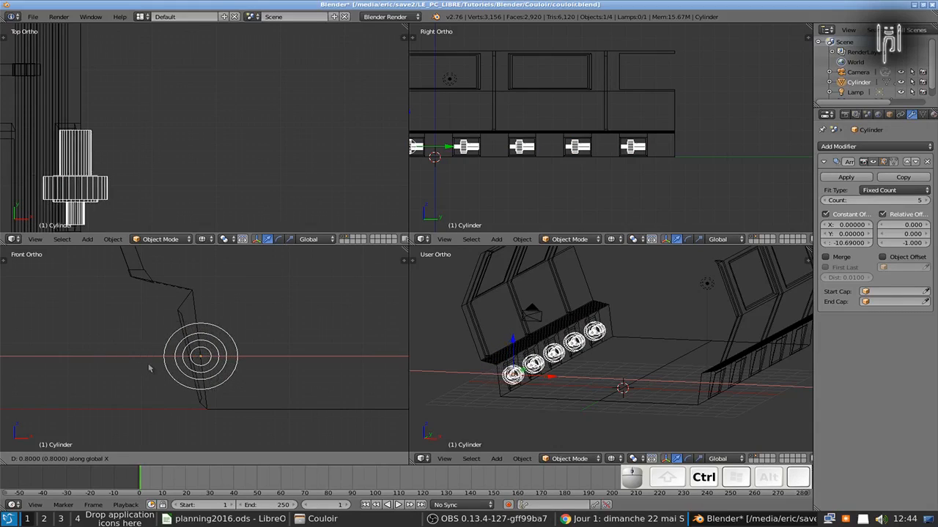
left_click(149, 369, "ctrl")
Check the cylinders up close in solid shading and shift them back along X to about -5.43, partly inside the recesses
mouse_move(513, 378)
middle_mouse_down()
mouse_move(530, 384)
mouse_move(543, 374)
middle_mouse_up()
key("z")
mouse_move(532, 412)
middle_mouse_down()
mouse_move(520, 394)
mouse_move(509, 438)
mouse_move(685, 431)
middle_mouse_up()
scroll(493, 423, "up", 4)
middle_click_drag(613, 421, 592, 423)
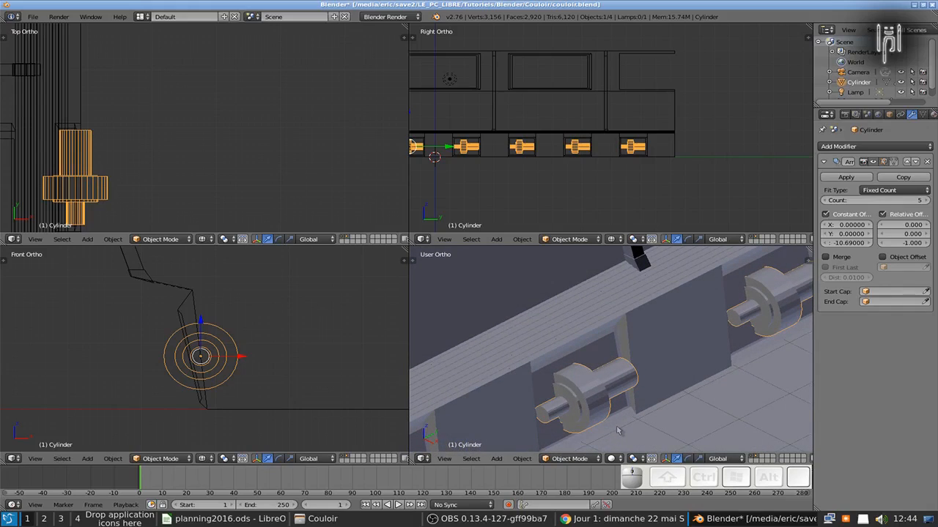
key("g")
key("x")
key("Left")
key("Left")
key("Left")
key("Left")
key("Left")
key("Left")
key("Left")
key("Left")
key("Left")
key("Left")
key("Left")
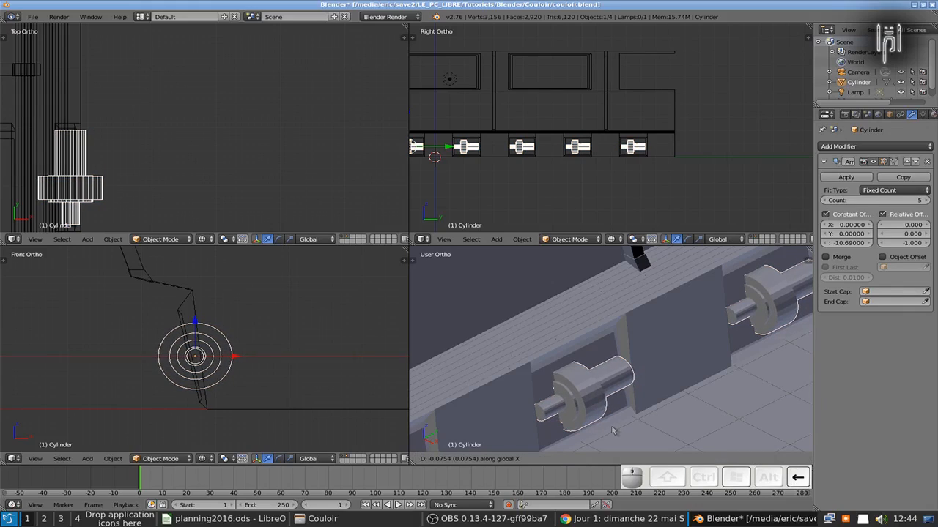
key("Left")
key("Left")
key("Left")
key("Left")
key("Left")
key("Left")
key("Left")
key("Left")
key("Left")
key("Left")
key("Left")
key("Left")
key("Left")
key("Left")
key("Left")
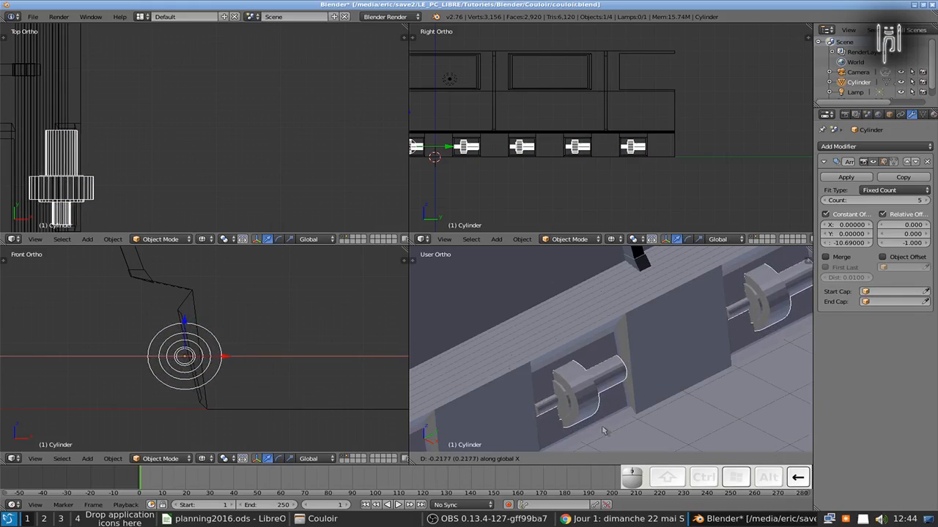
key("Right")
key("Right")
key("Right")
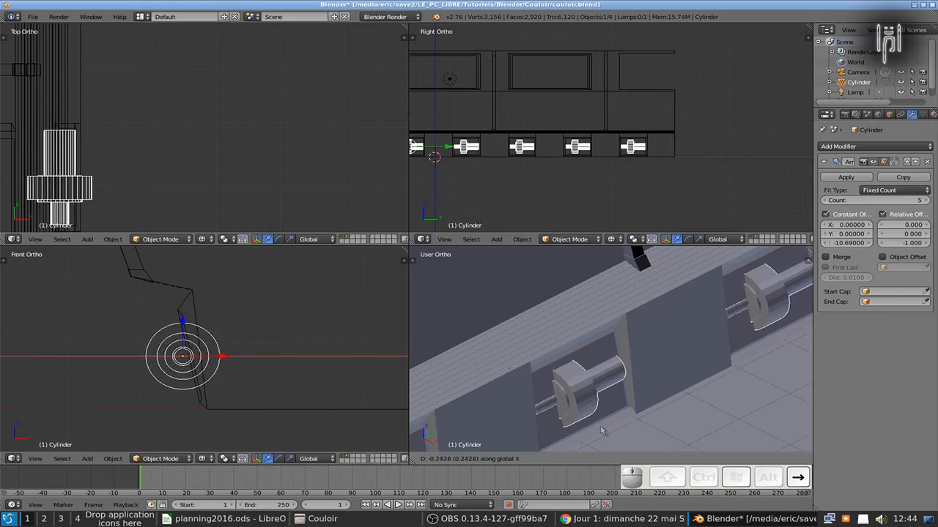
key("Right")
key("Return")
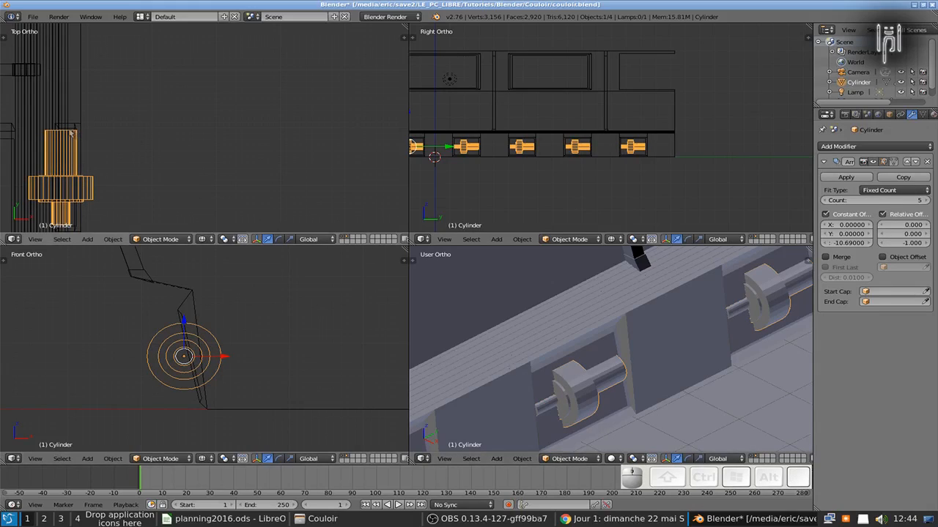
Try to extrude the end face of the cylinder's narrow shaft along its normal
key("Tab")
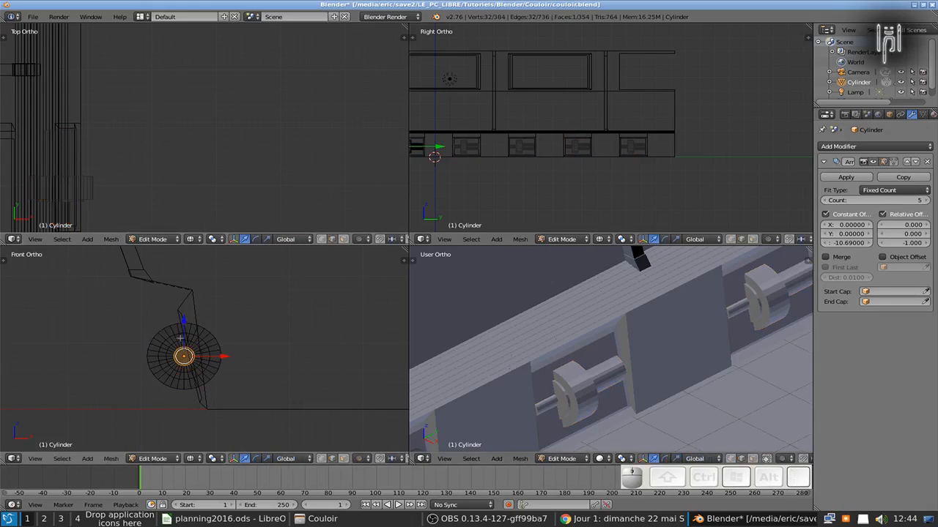
scroll(116, 160, "down", 6)
middle_click_drag(154, 189, 100, 195, "shift")
scroll(172, 139, "up", 6)
scroll(178, 136, "up", 4)
scroll(221, 119, "up", 2)
scroll(205, 122, "up", 3)
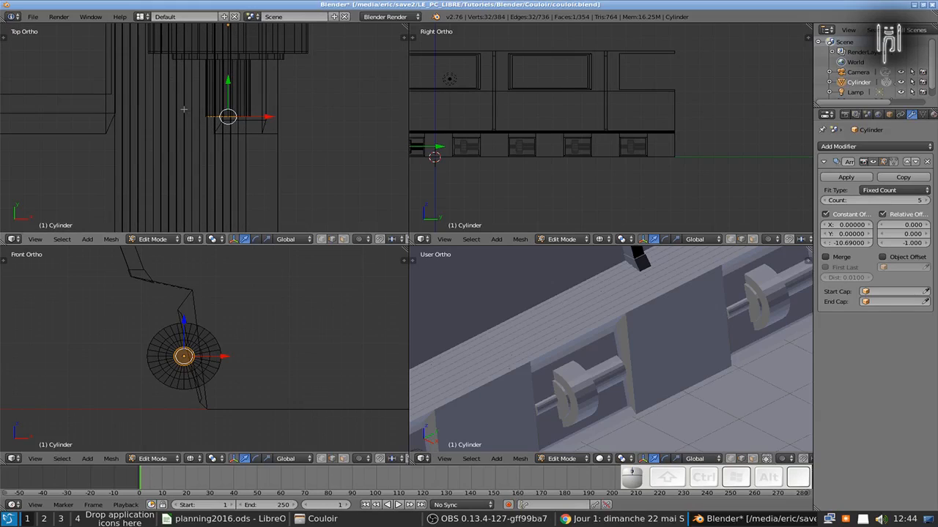
key("e")
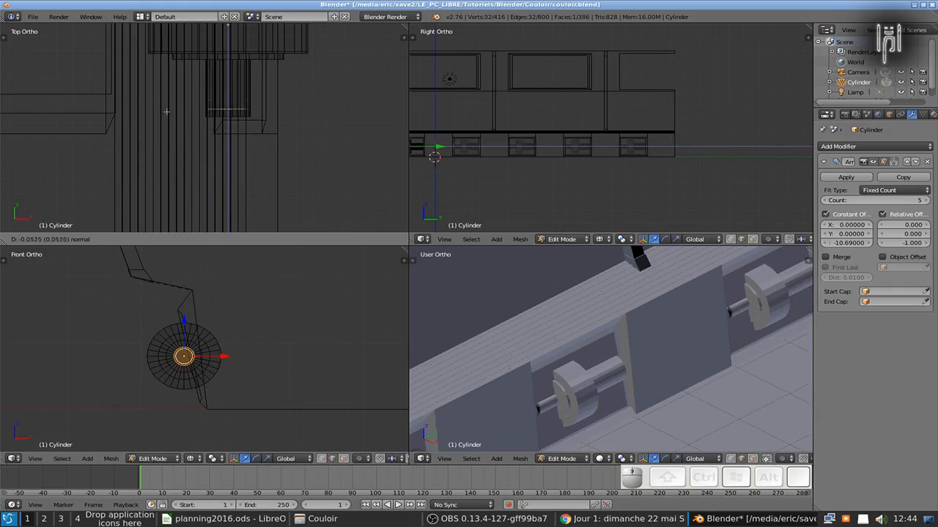
key("Escape")
key("ctrl+z")
scroll(544, 329, "down", 3)
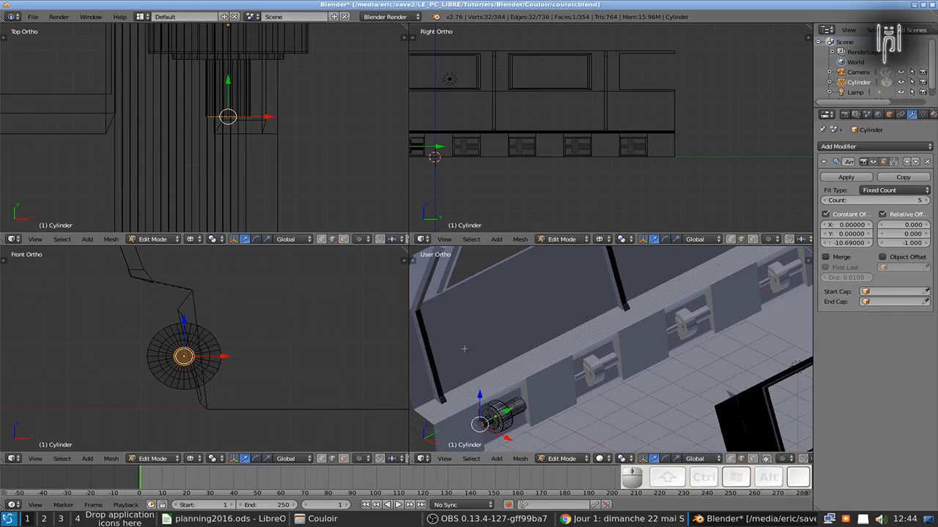
key("Tab")
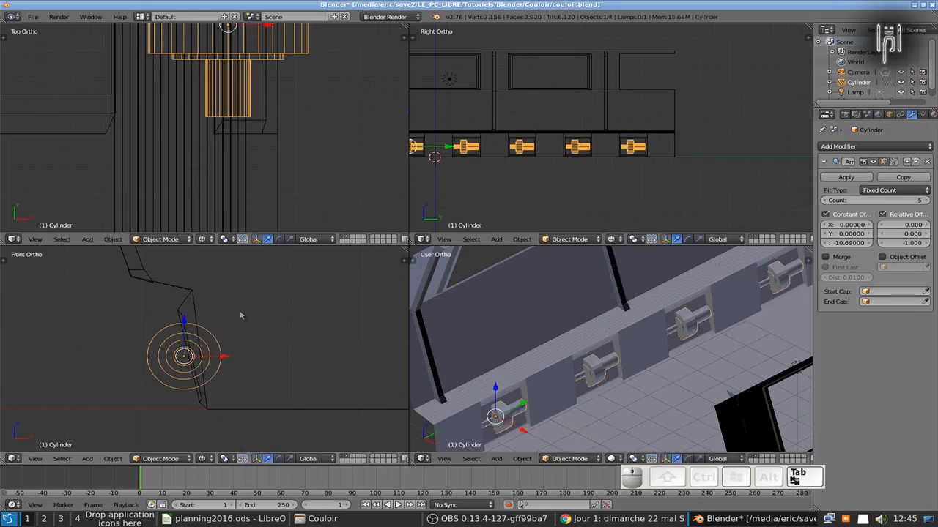
Try a Mirror modifier on the cylinder row, testing its X and Y axes, and remove it
scroll(355, 315, "down", 2)
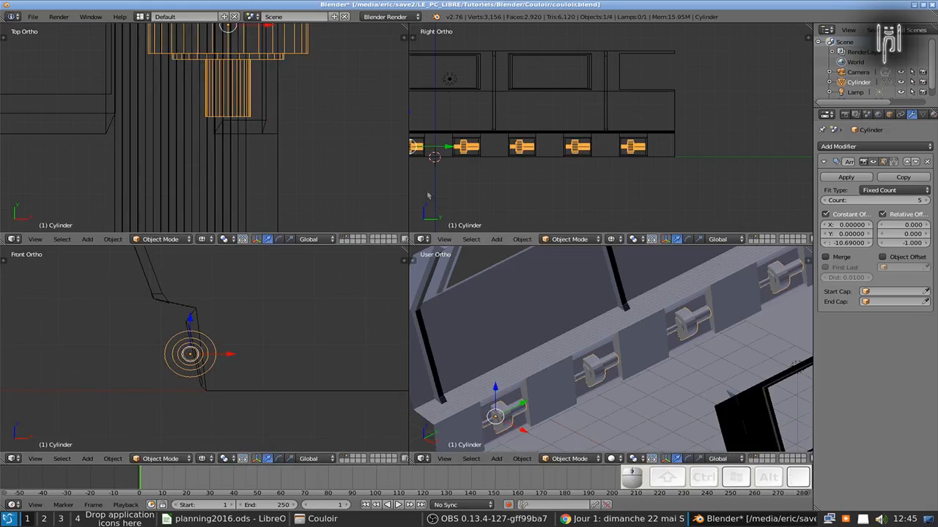
scroll(362, 157, "down", 5)
scroll(351, 157, "down", 2)
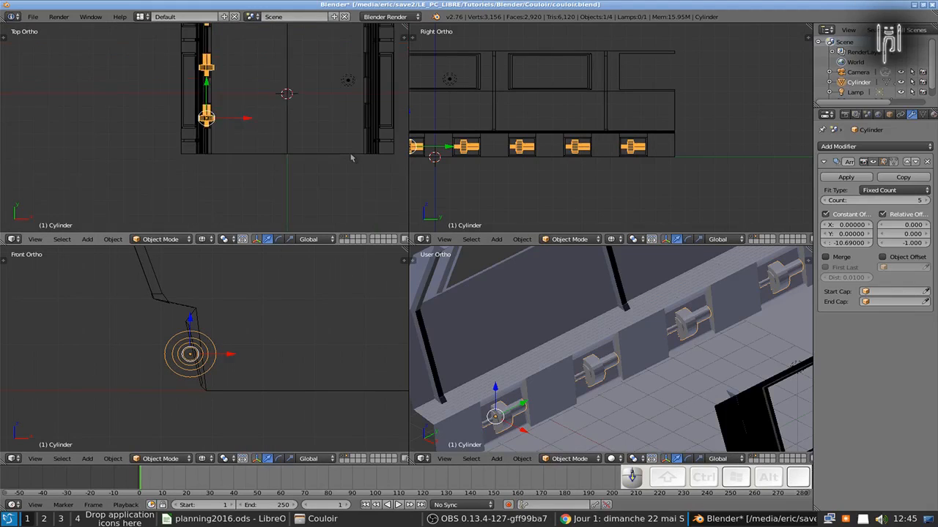
left_click(874, 147)
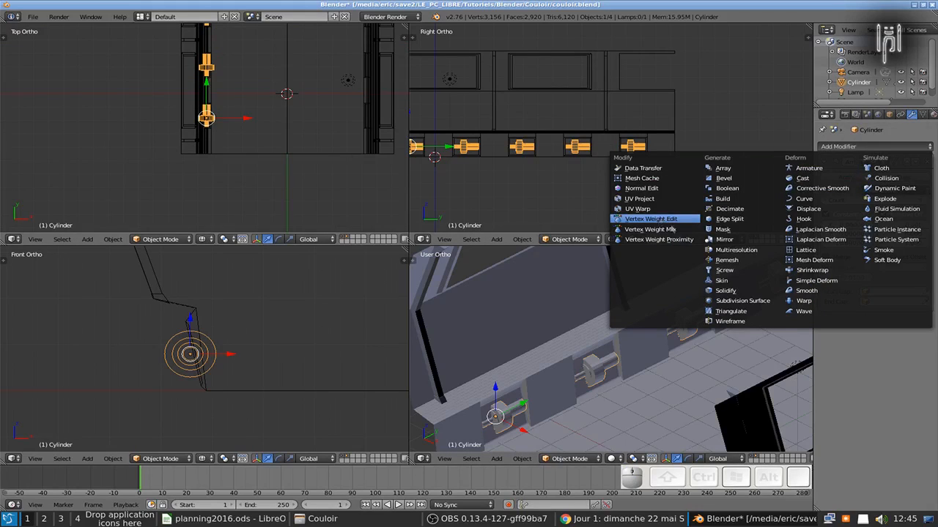
left_click(725, 239)
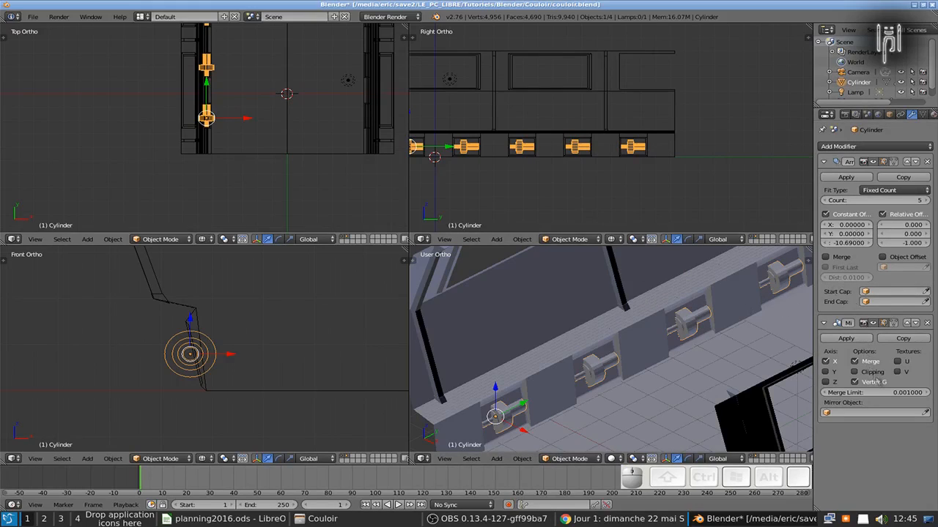
left_click(825, 371)
left_click(826, 372)
left_click(825, 362)
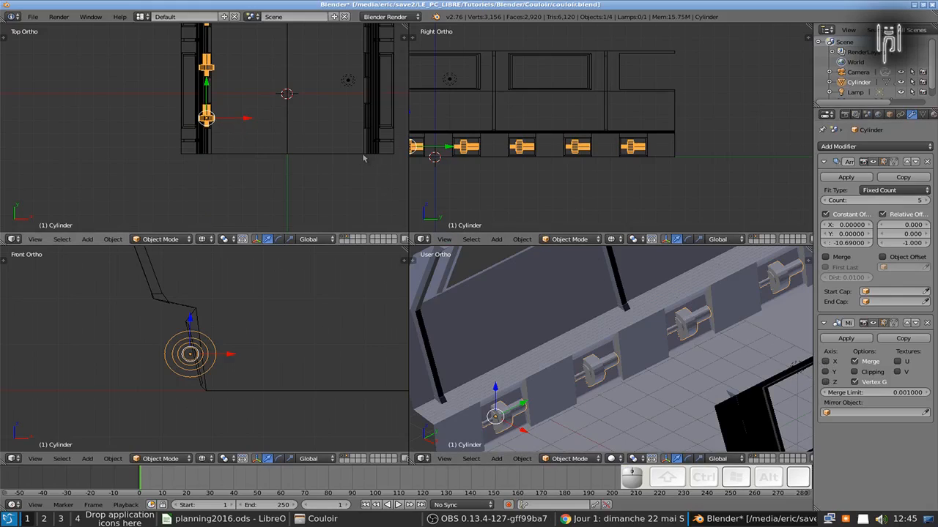
key("Tab")
key("Tab")
scroll(247, 123, "up", 3)
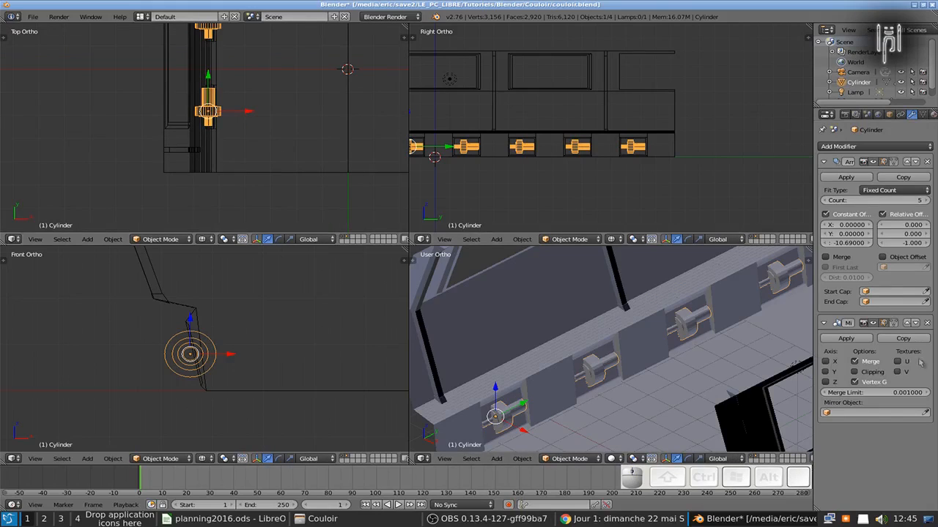
left_click(926, 323)
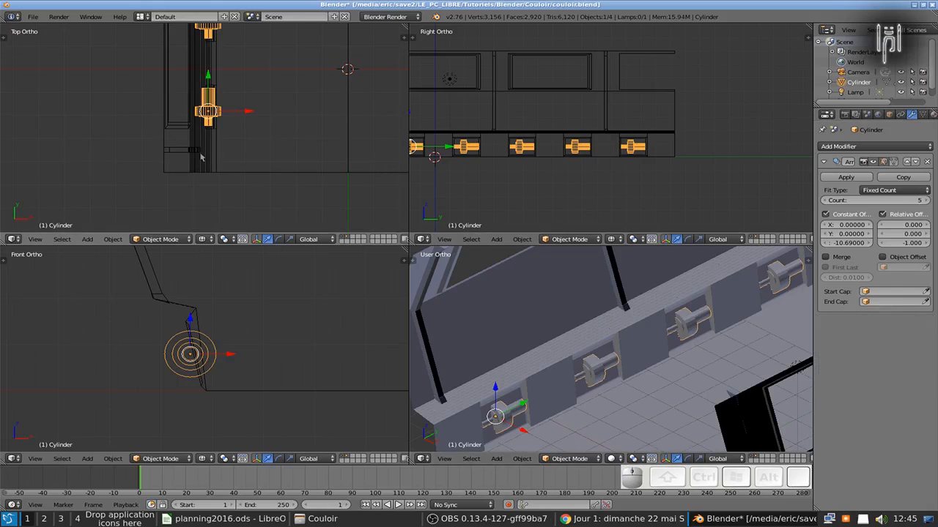
Set the cylinder object's X location to 0 so its origin lies on the corridor's centre line
key("g")
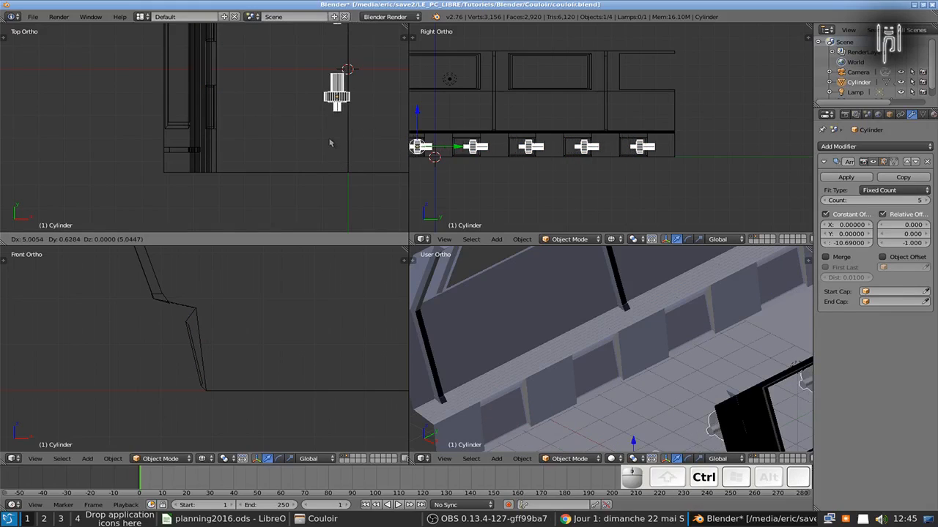
key("Escape")
key("n")
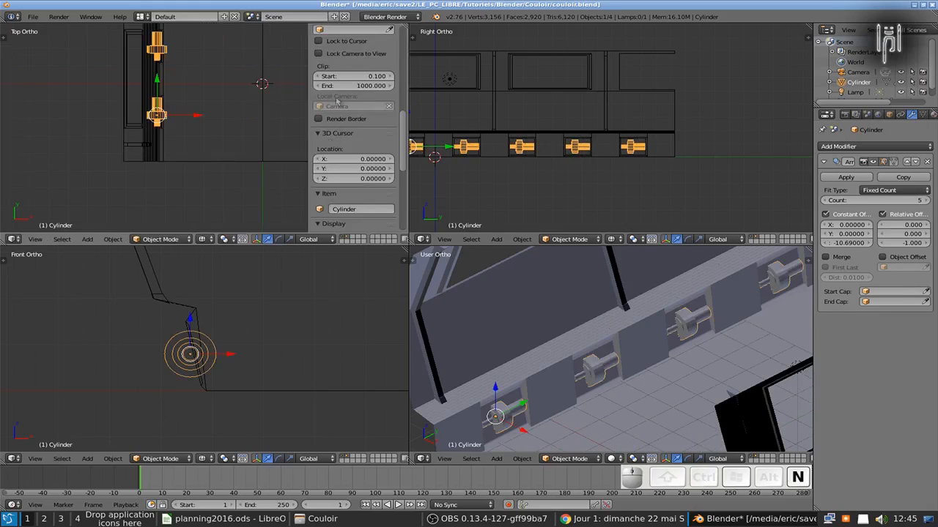
scroll(366, 118, "up", 3)
scroll(372, 122, "up", 6)
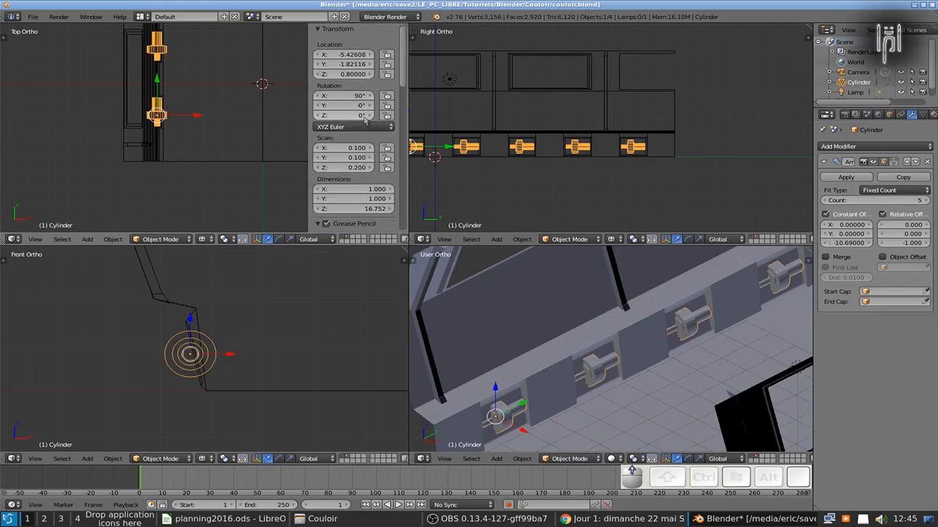
left_click(349, 56)
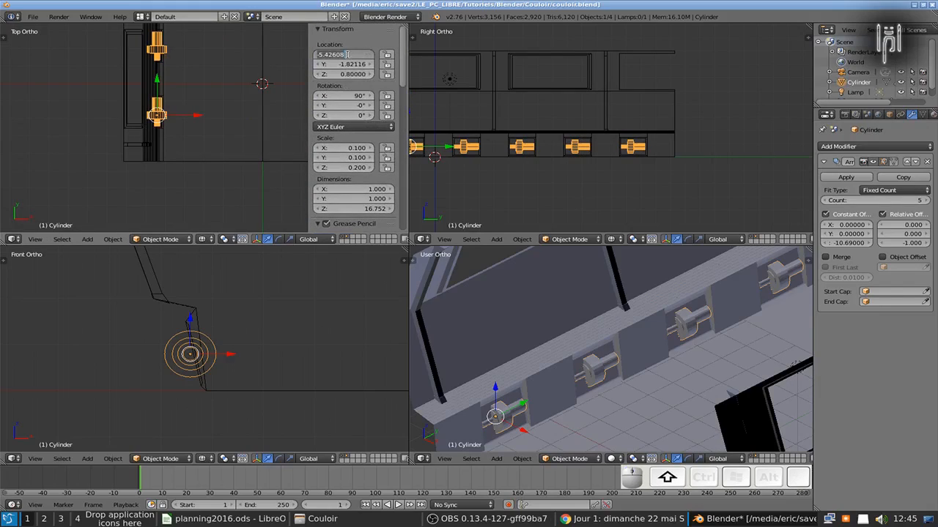
type("0")
key("Return")
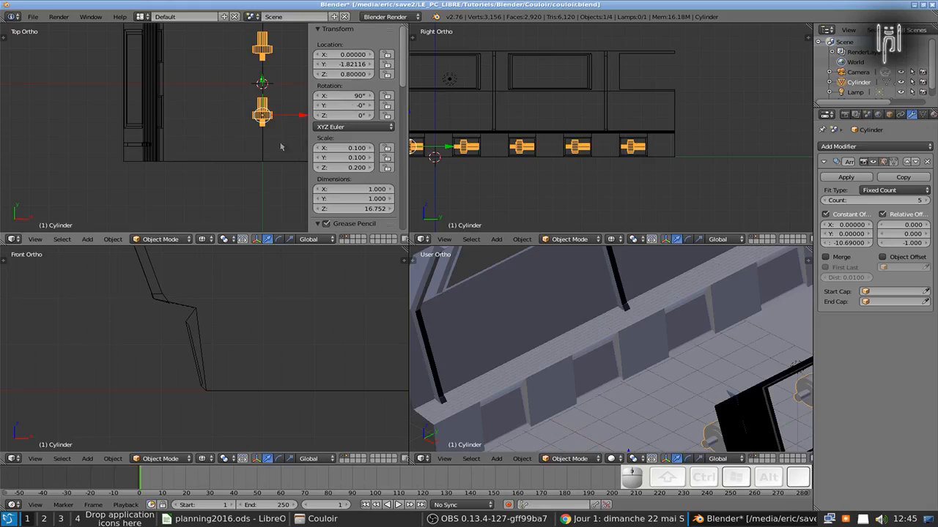
key("Return")
key("Escape")
key("n")
Move the cylinder's entire mesh in Edit Mode along positive X into the recess of the opposite wall, leaving its origin at the centre
middle_click_drag(318, 140, 112, 187, "shift")
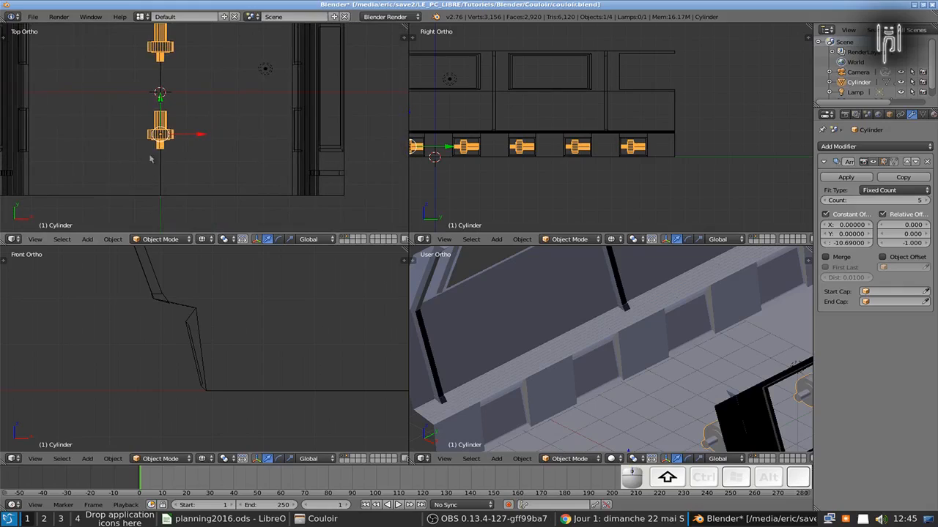
key("Tab")
key("a")
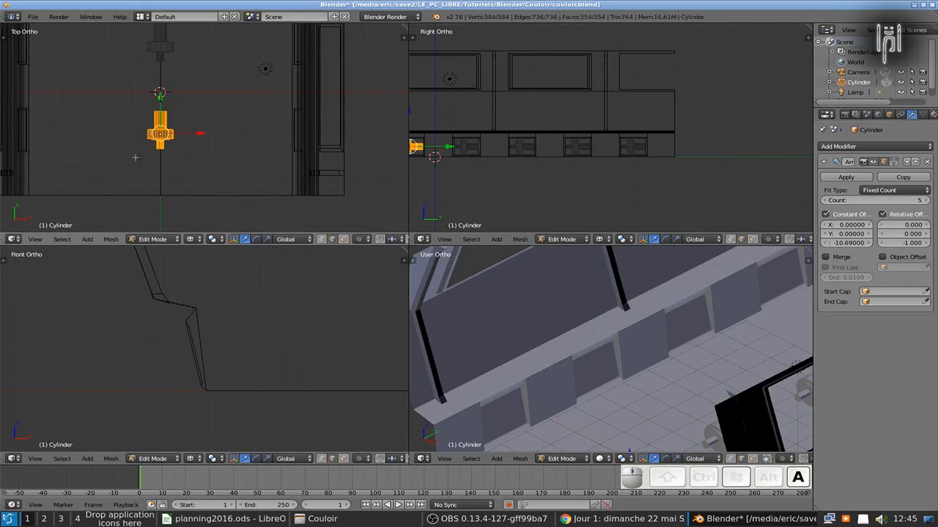
key("KP_Decimal")
middle_click_drag(328, 340, 209, 368, "shift")
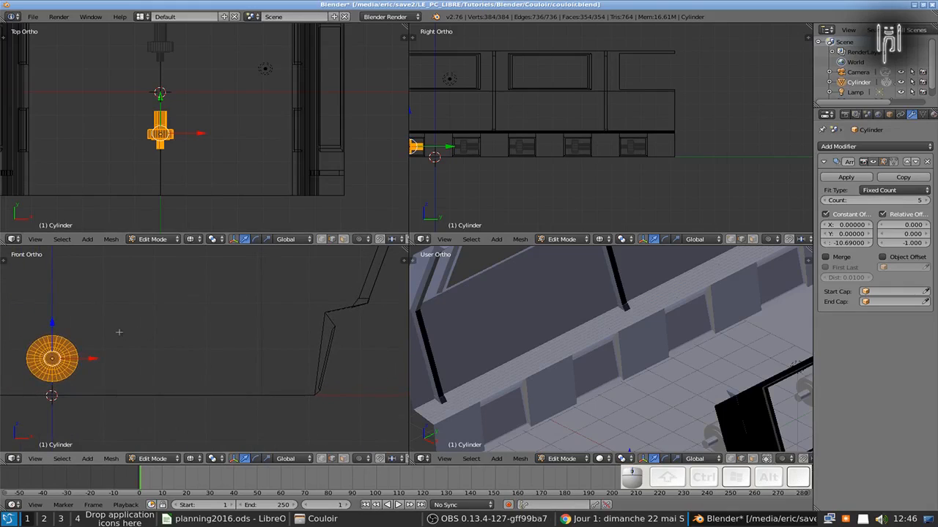
key("g")
key("x")
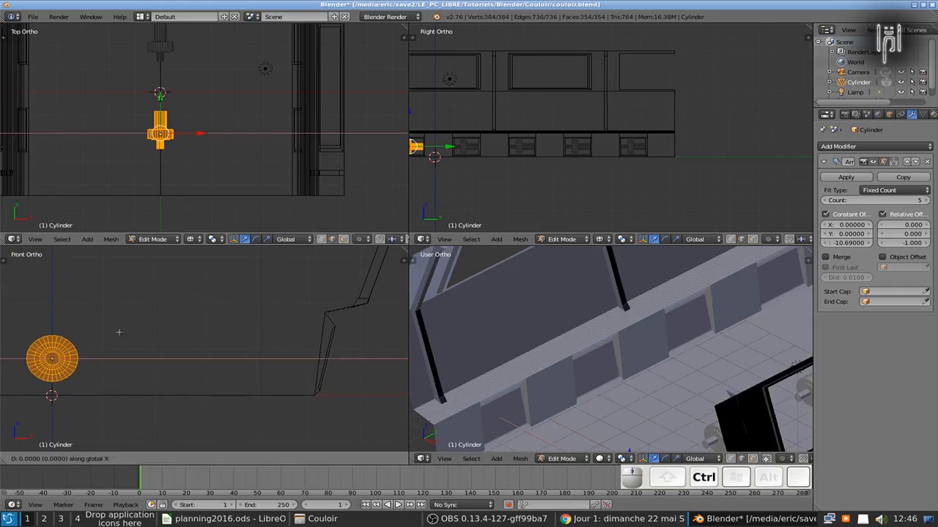
left_click(390, 331)
scroll(771, 412, "up", 5)
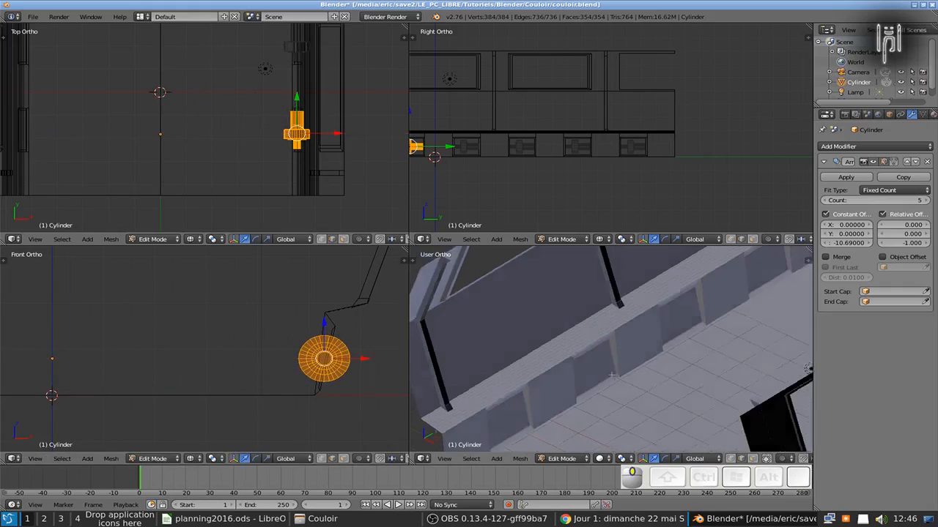
Move the cylinder's entire mesh in Edit Mode about 0.065 along global X, deeper into the wall recess
middle_click_drag(691, 374, 371, 315)
scroll(635, 366, "up", 5)
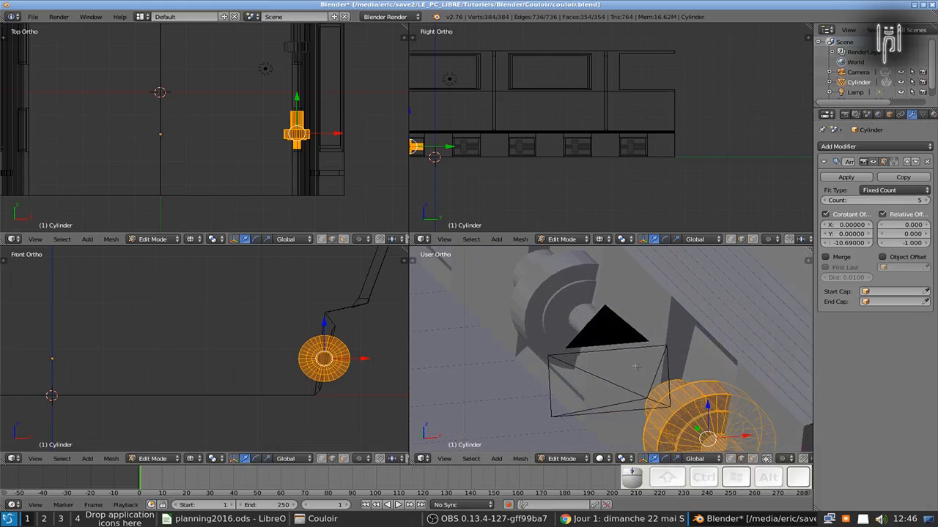
middle_click_drag(590, 358, 671, 367)
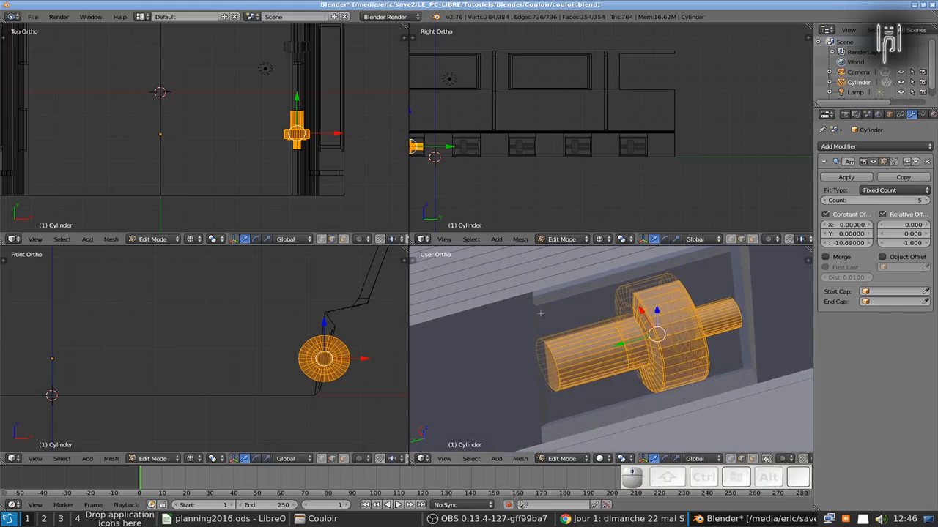
key("g")
key("x")
key("Right")
key("Right")
key("Right")
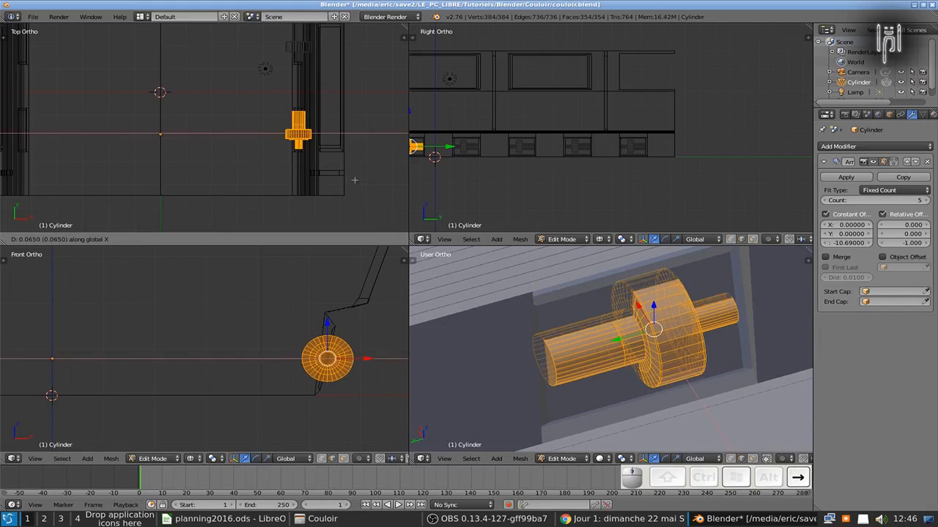
key("Return")
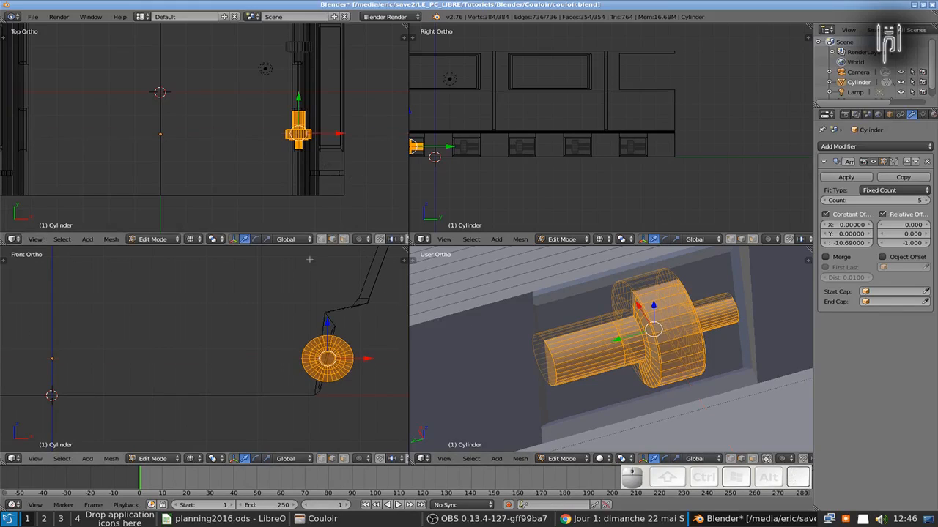
key("Tab")
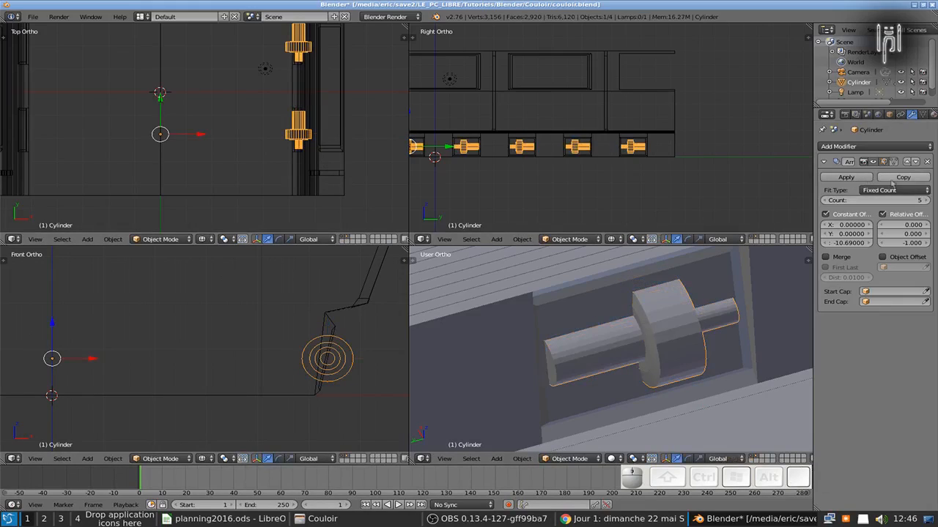
Add a Mirror modifier on the X axis to the cylinder row and check both corridor walls in an enlarged 3D view
left_click(832, 146)
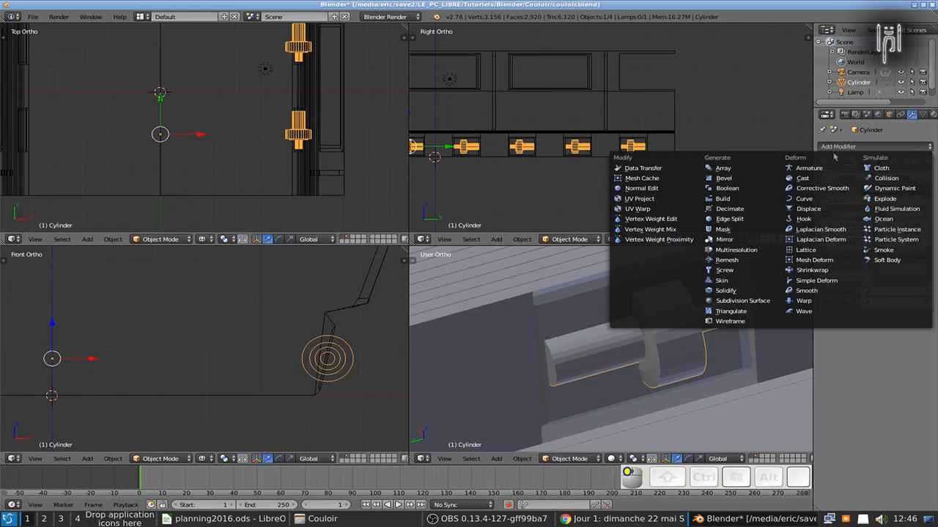
left_click(747, 243)
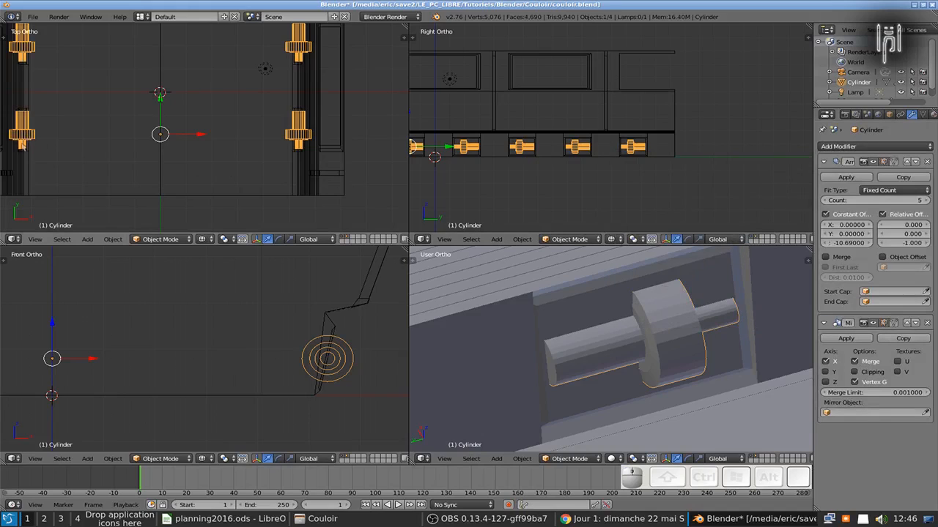
scroll(574, 347, "down", 11)
middle_click_drag(574, 347, 542, 349)
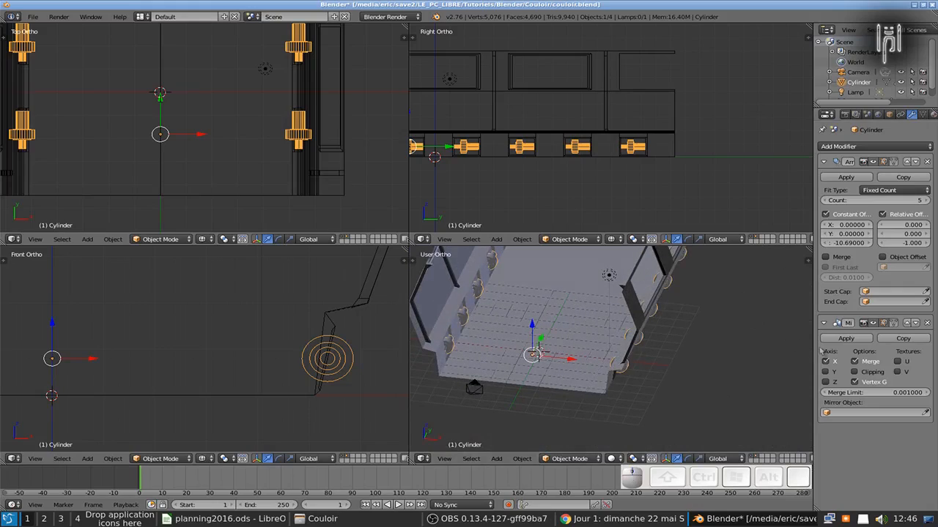
scroll(541, 351, "up", 3)
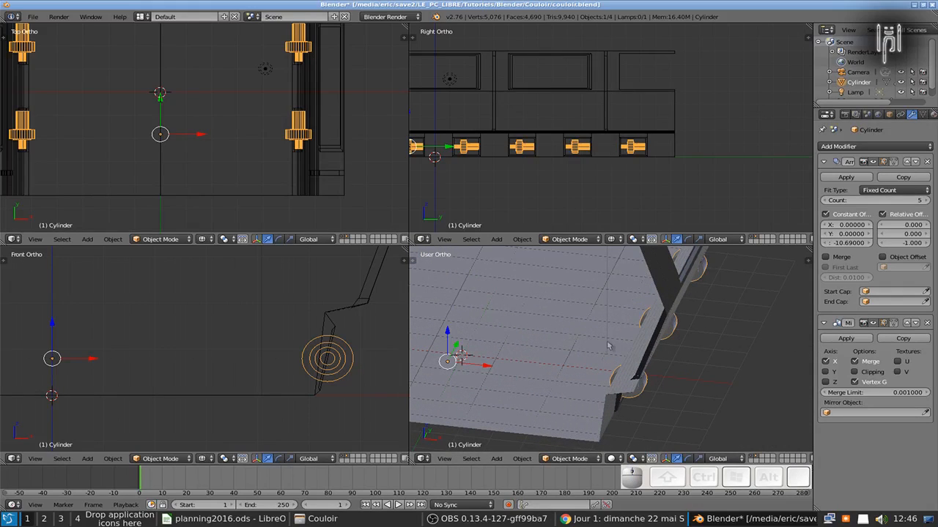
key("ctrl+Up")
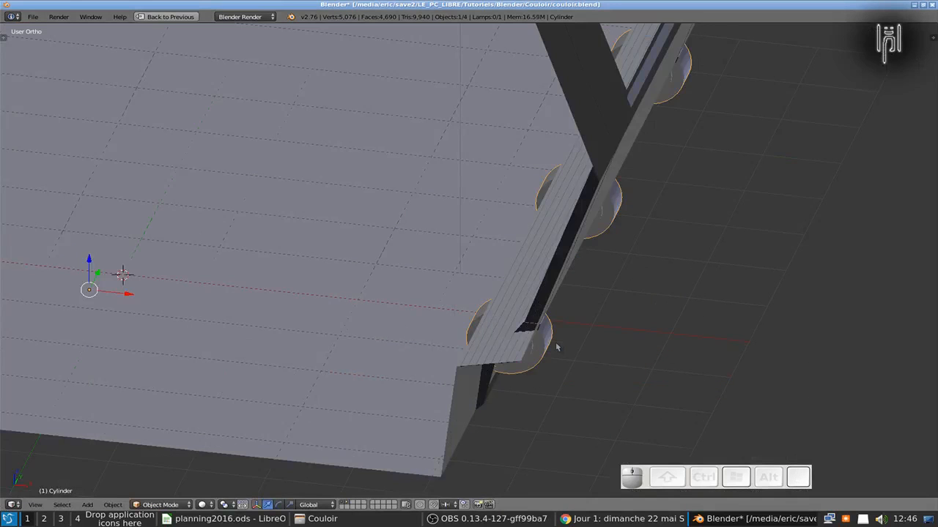
key("Home")
middle_click_drag(459, 283, 533, 270)
scroll(312, 262, "up", 6)
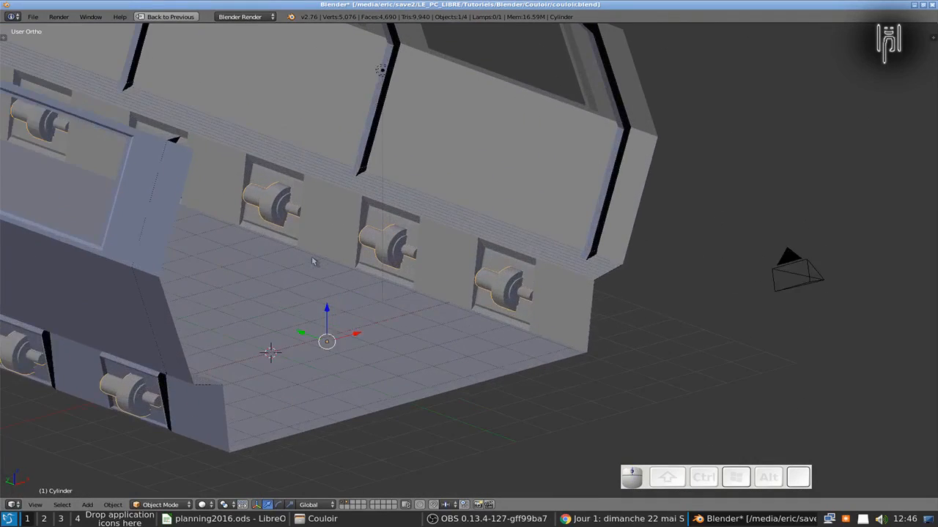
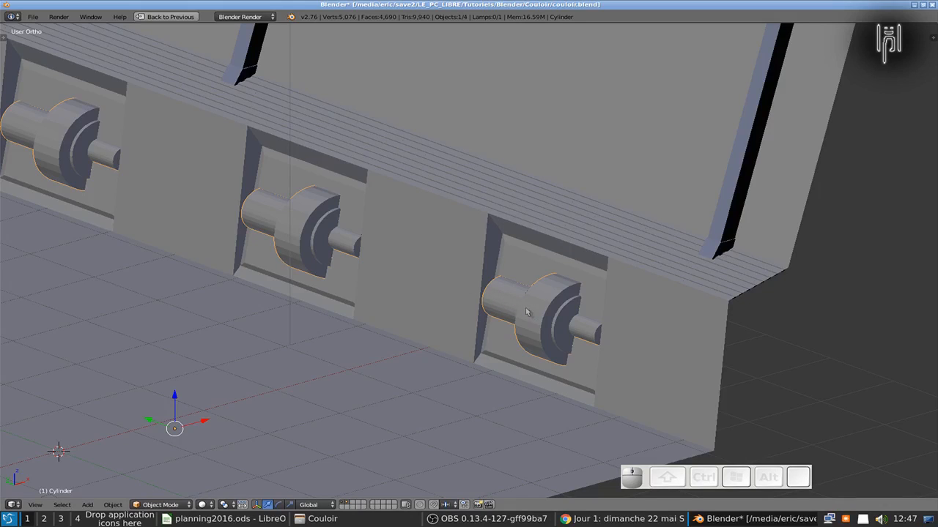
Move the end face of the cylinder's narrow shaft about 0.06 along negative global Y, working in wireframe
scroll(526, 313, "down", 1)
key("Tab")
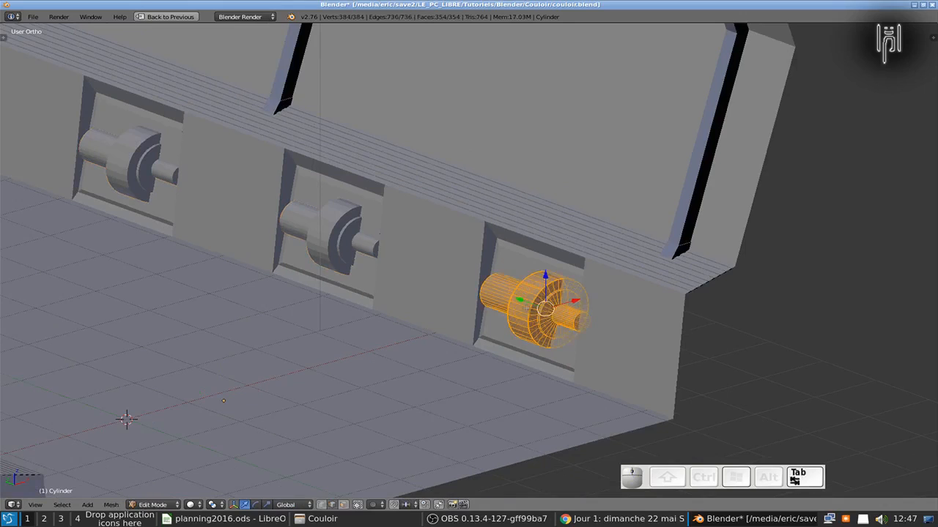
scroll(568, 332, "up", 3)
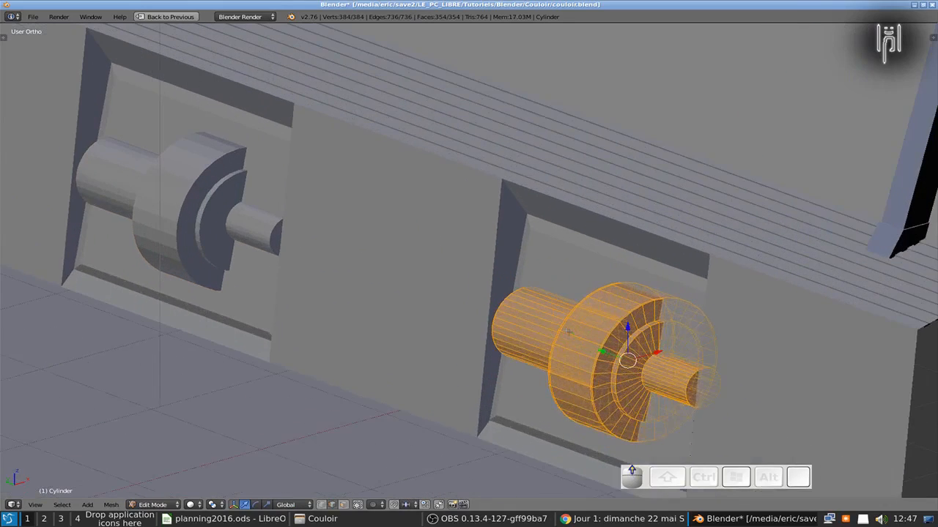
key("z")
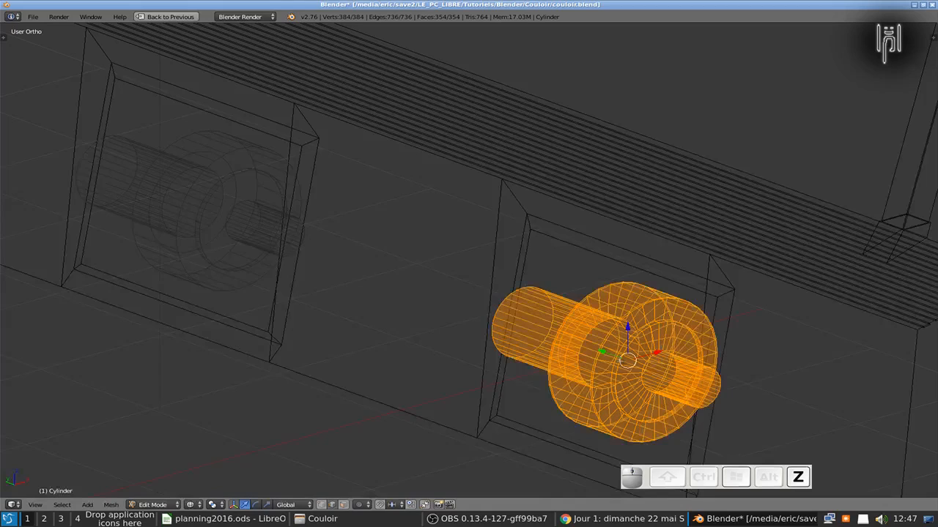
key("a")
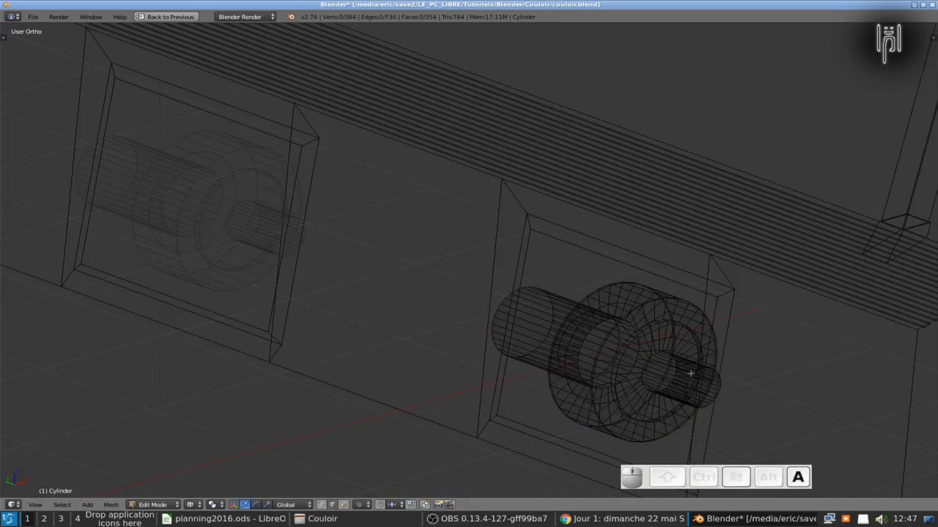
scroll(692, 378, "up", 2)
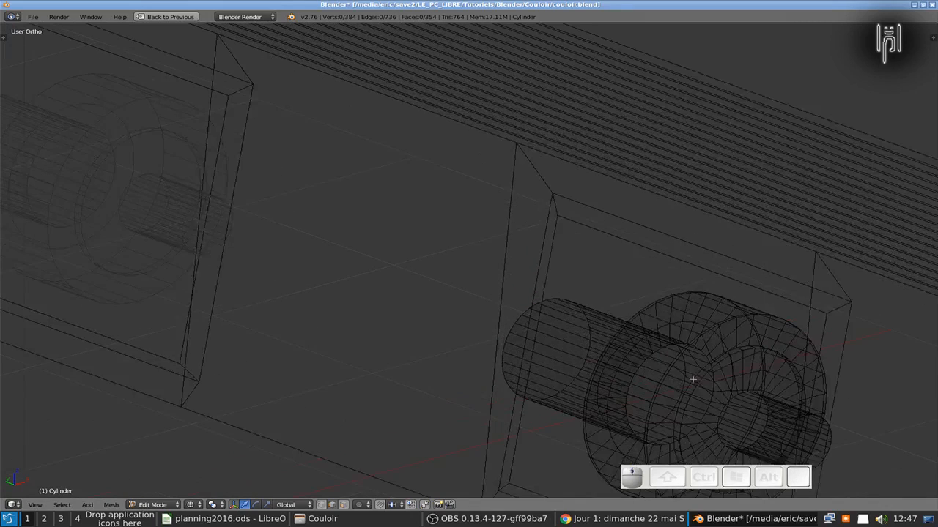
middle_click_drag(707, 394, 412, 216, "shift")
scroll(576, 327, "up", 3)
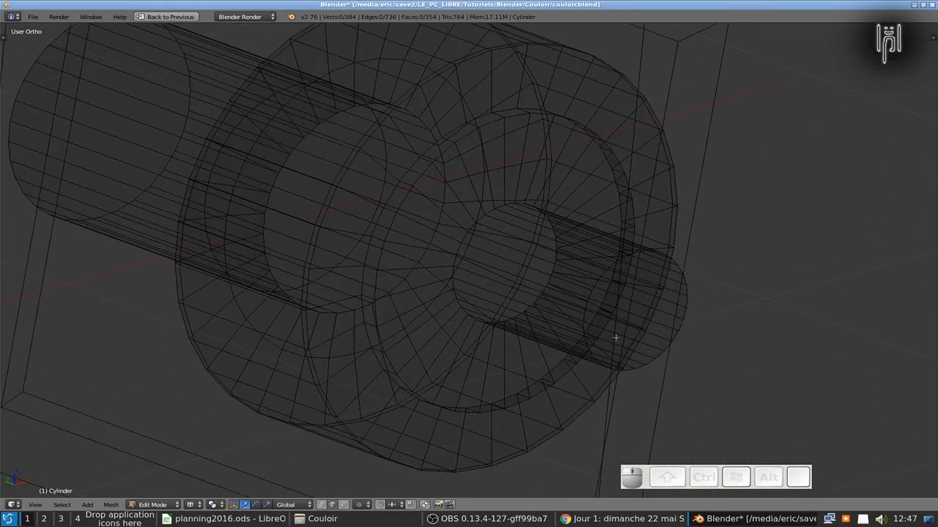
right_click(666, 350, "alt+shift")
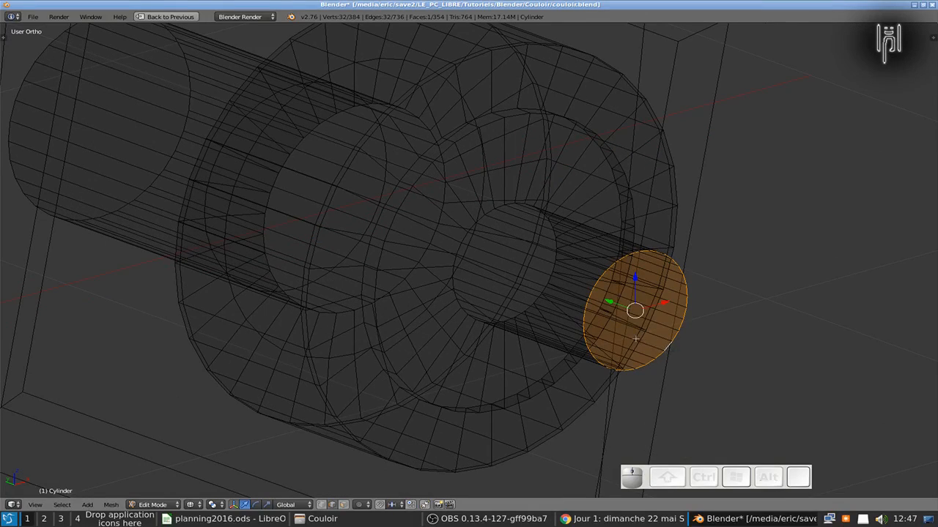
key("g")
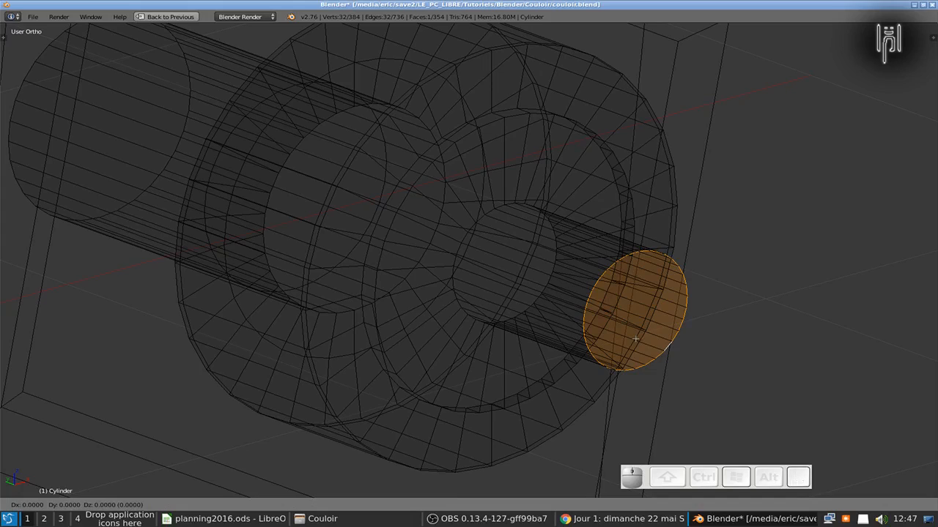
key("y")
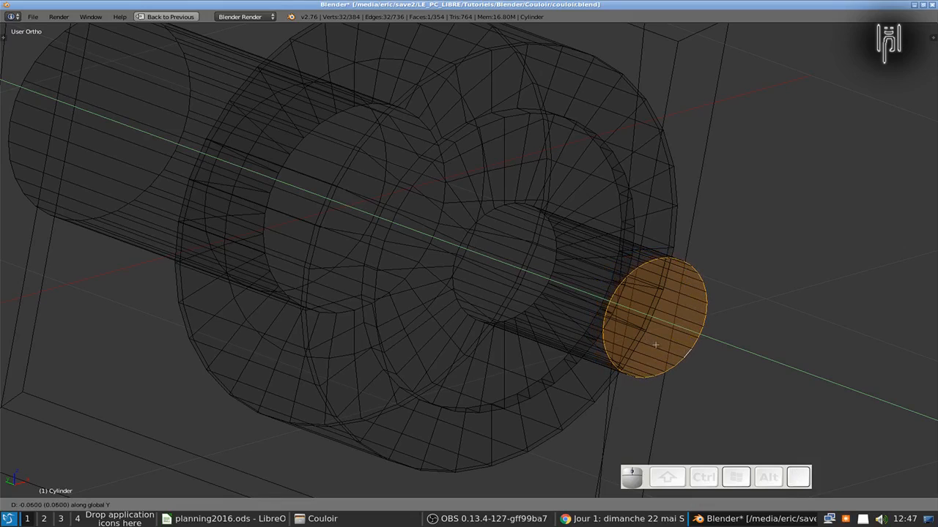
left_click(655, 344)
Move the end face of the thick shaft outward along positive global Y and return to solid shading in Object Mode
middle_click_drag(273, 239, 689, 326, "shift")
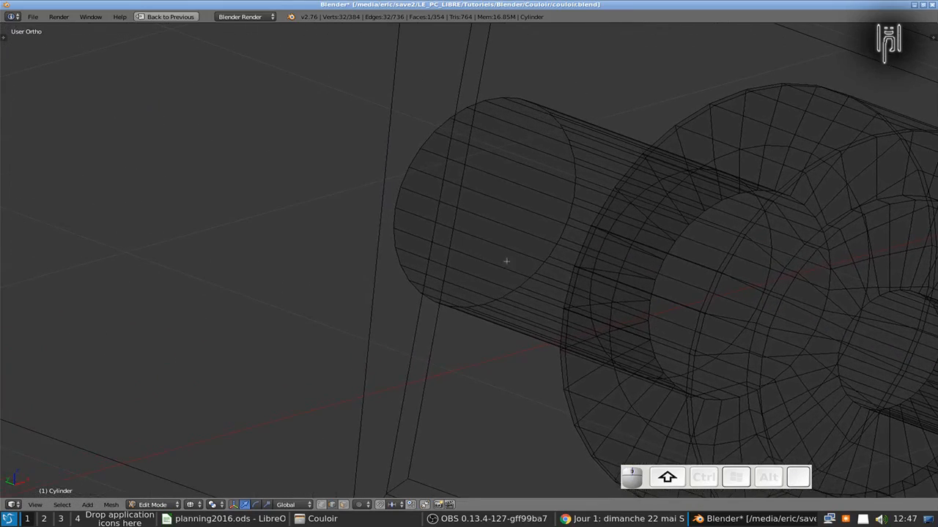
left_click(392, 195, "alt+shift")
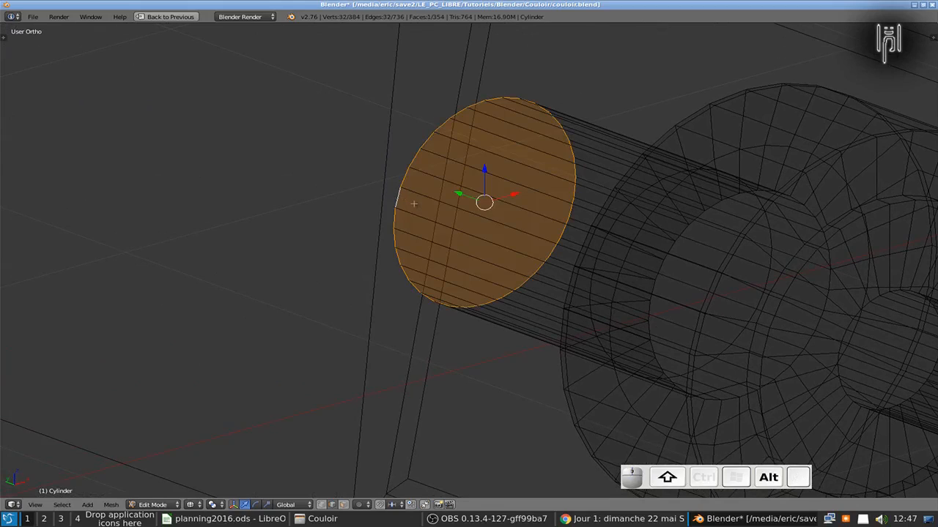
key("g")
key("y")
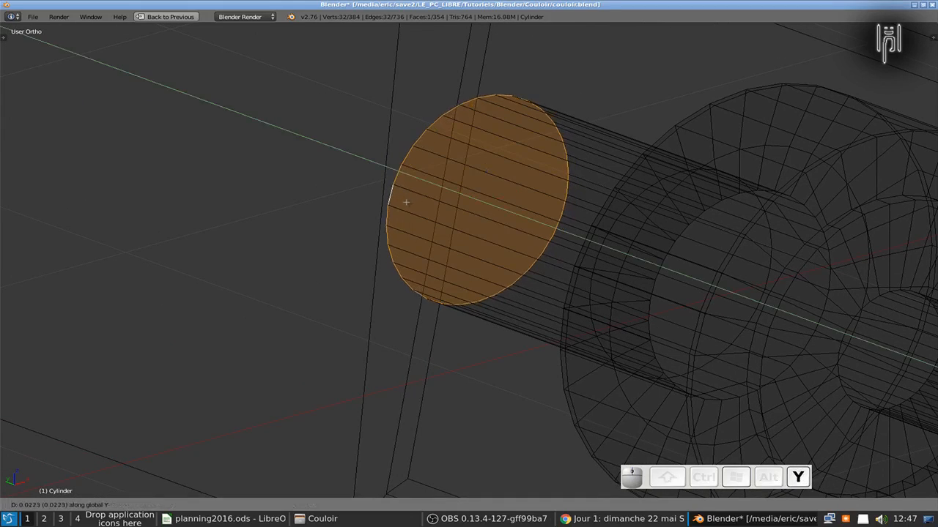
left_click(386, 202)
key("Tab")
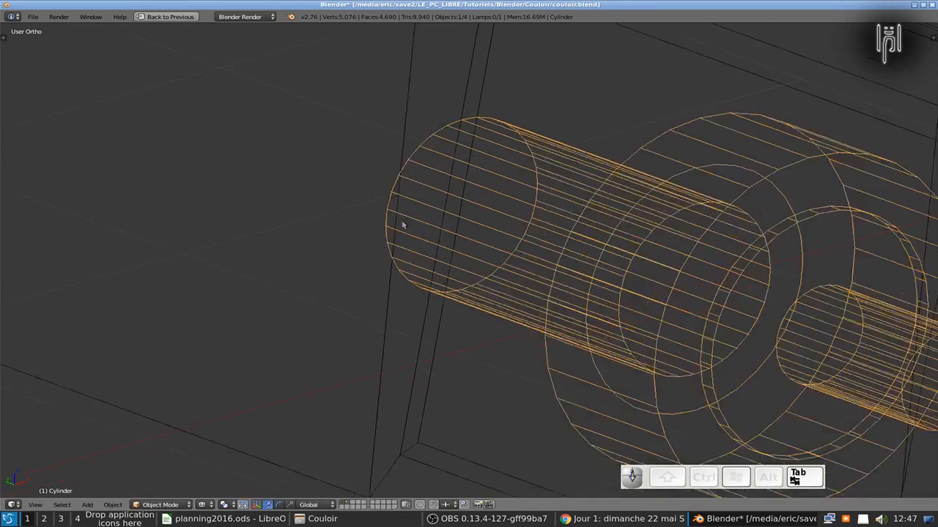
scroll(399, 218, "down", 4)
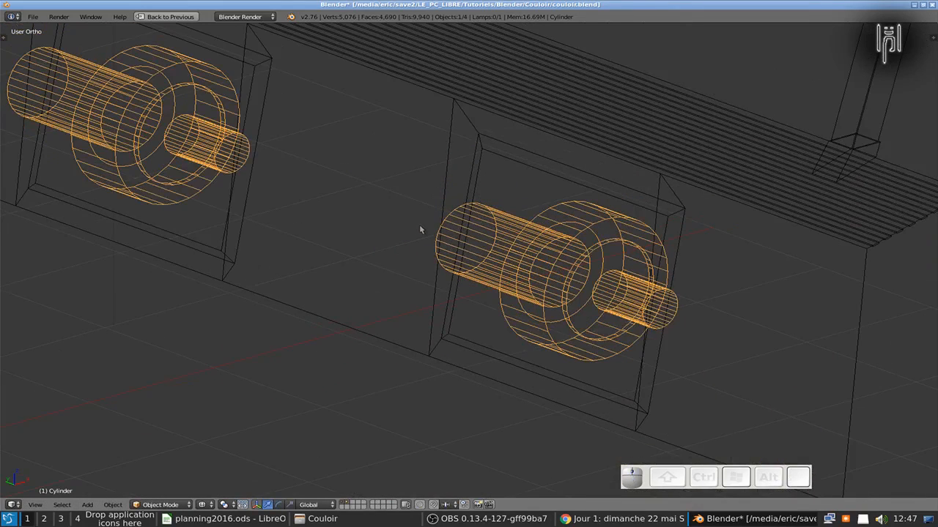
key("z")
middle_click_drag(419, 231, 587, 227)
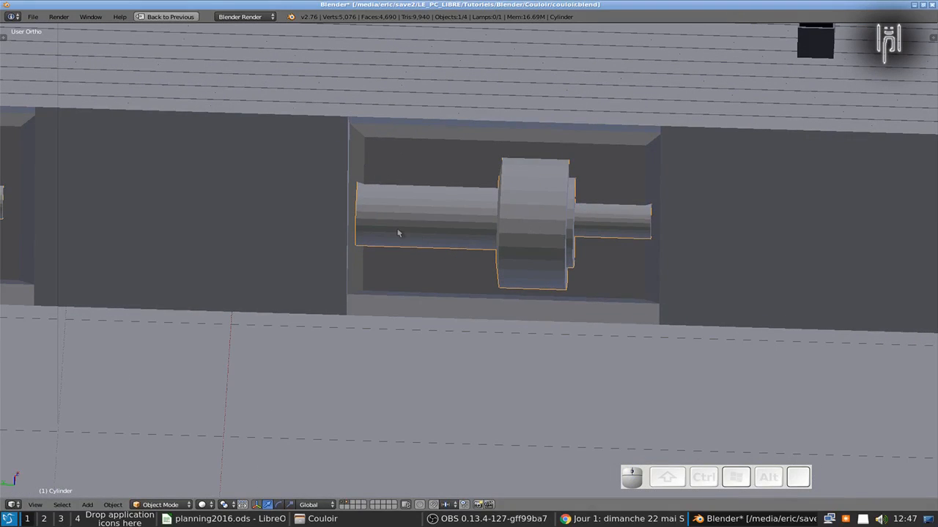
Lengthen the thick shaft further by moving its end face along Y past the edge of the recess
key("Tab")
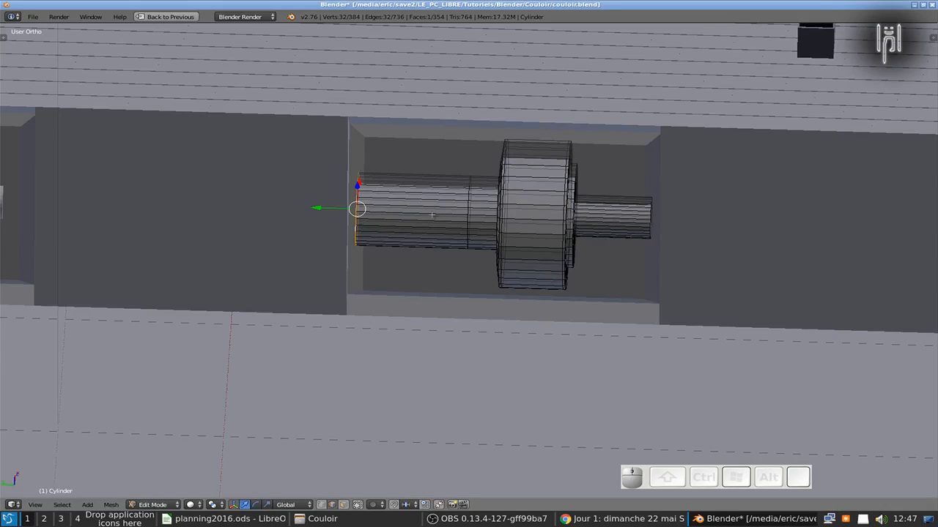
key("g")
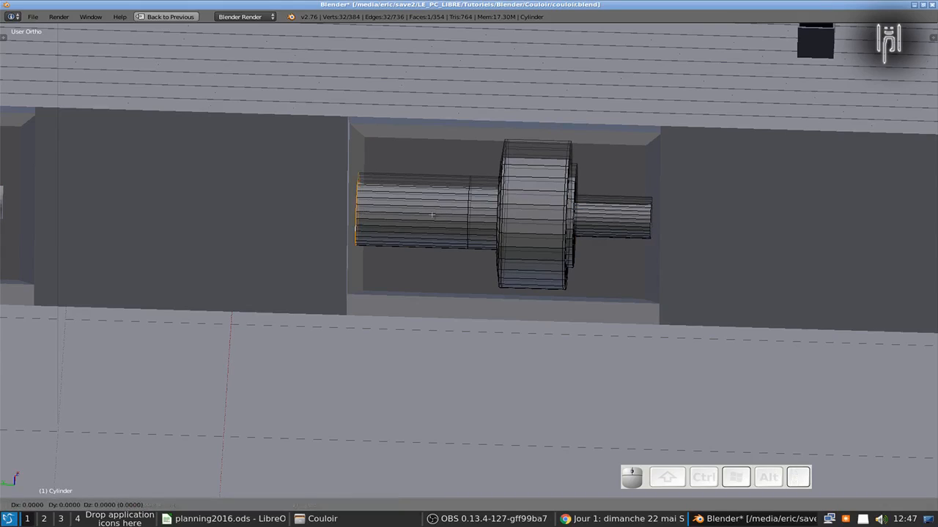
left_click(406, 213)
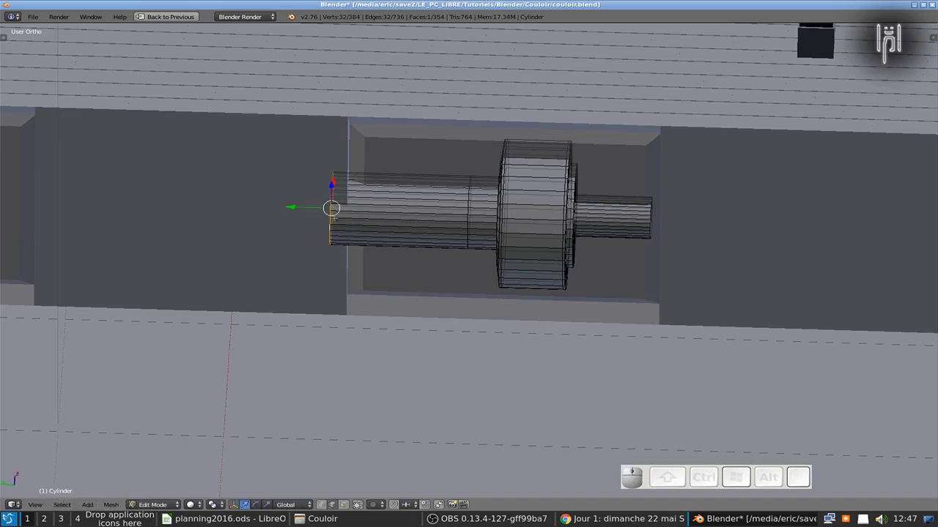
Select the narrow shaft's end vertices and move them along negative global Y until the shaft enters the recess's side wall
key("a")
key("b")
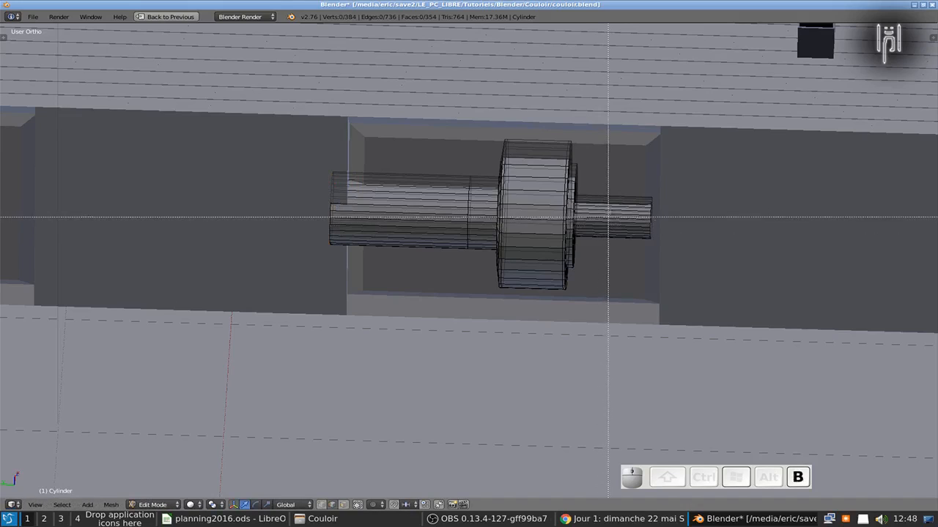
left_click_drag(621, 184, 663, 264)
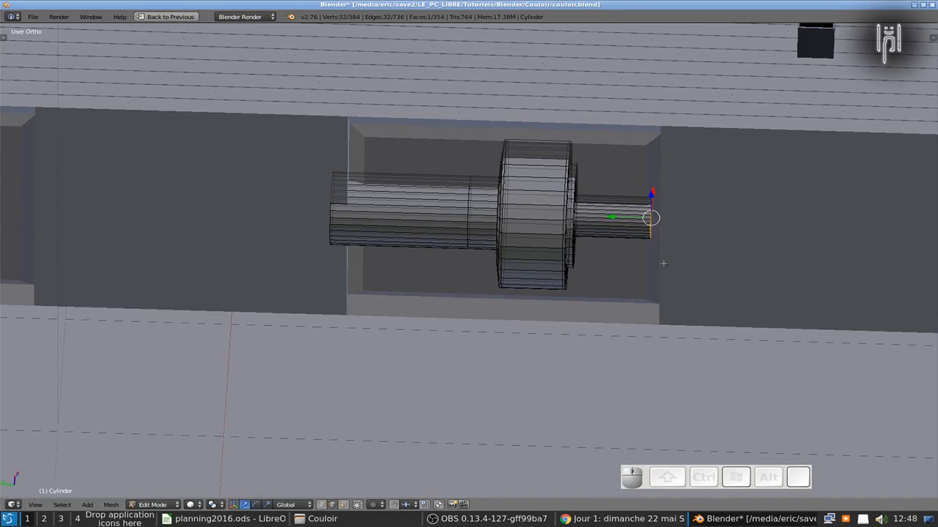
key("g")
key("y")
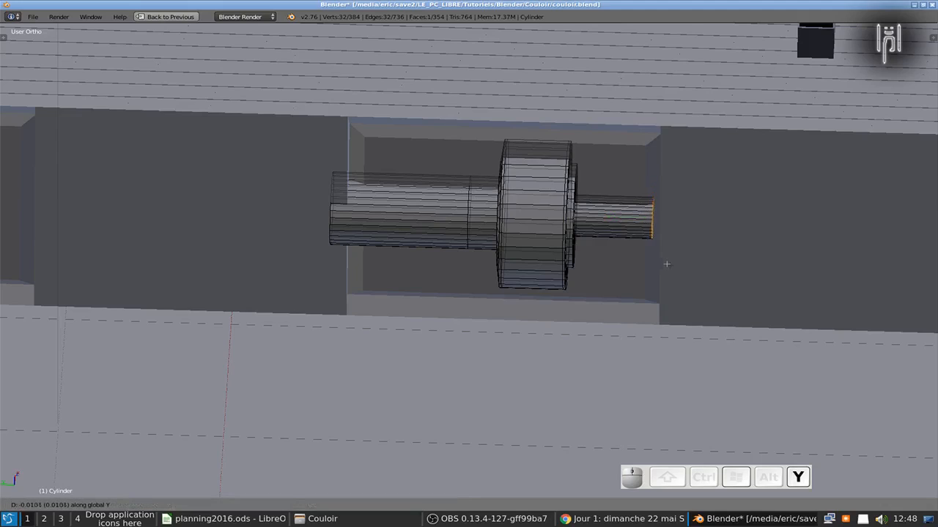
left_click(686, 268)
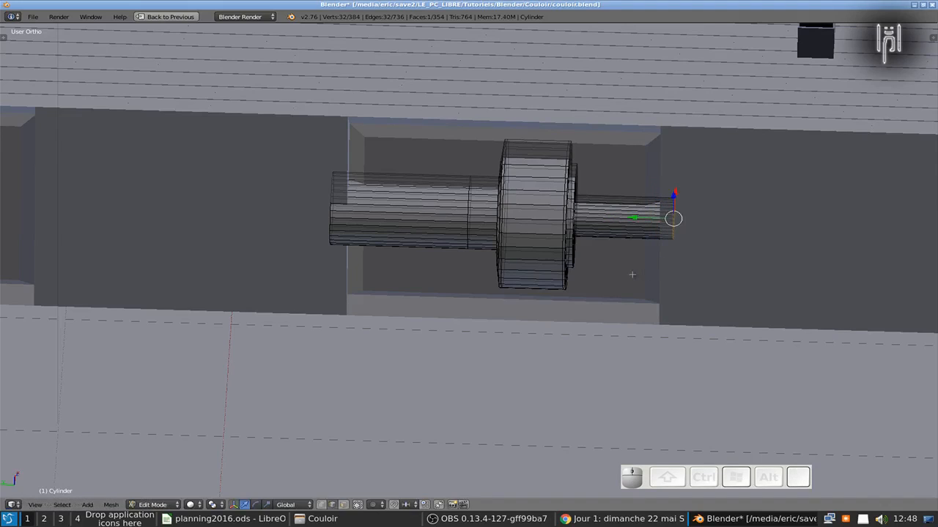
key("Tab")
middle_click_drag(627, 274, 583, 250)
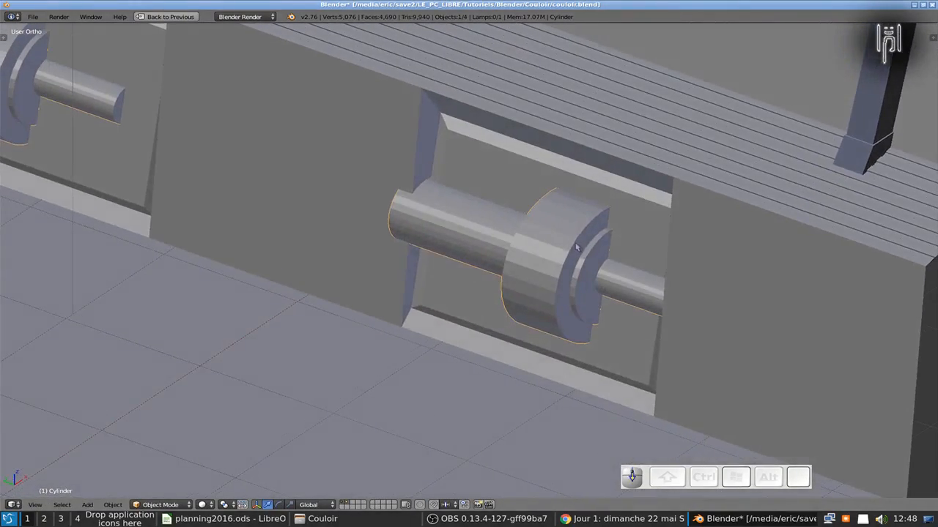
Set the Array modifier's constant Z offset to -8.51 to space the cylinders closer together along the wall
scroll(576, 246, "down", 2)
middle_click_drag(325, 225, 809, 335, "shift")
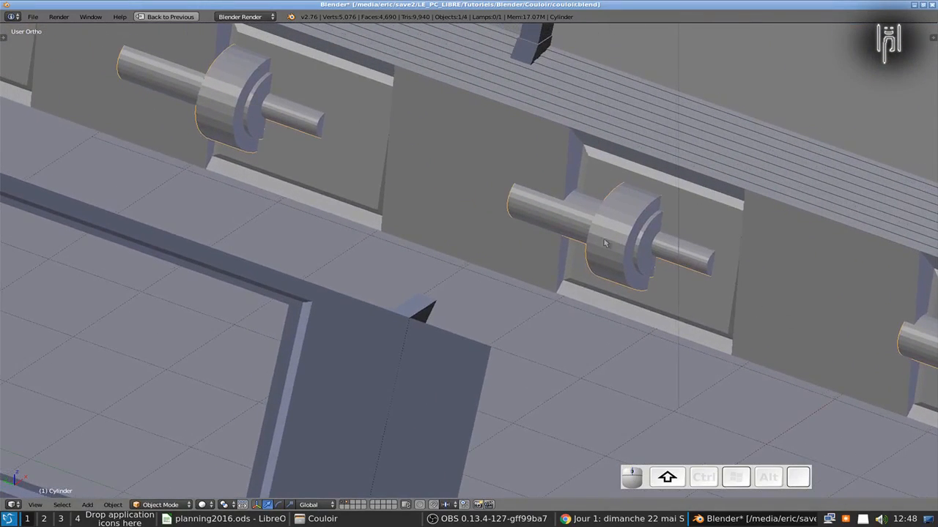
middle_click_drag(666, 279, 537, 304, "shift")
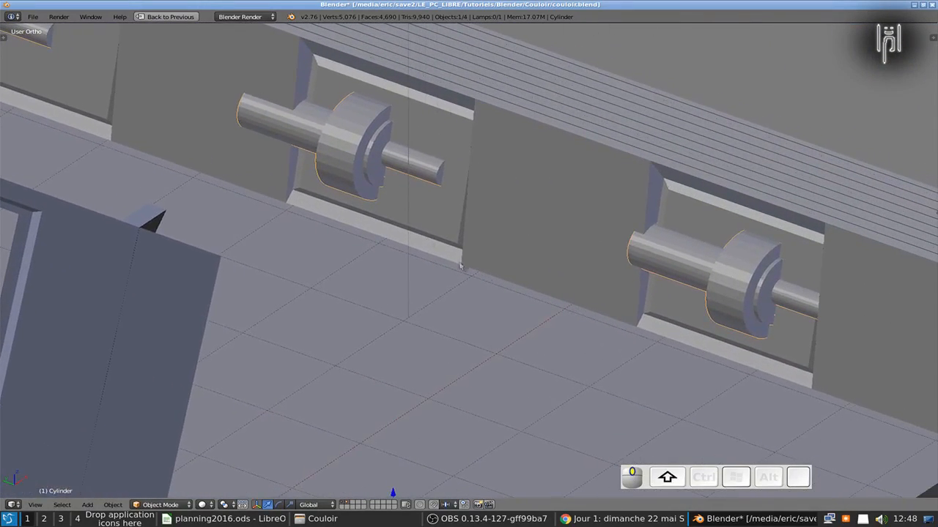
key("ctrl+Up")
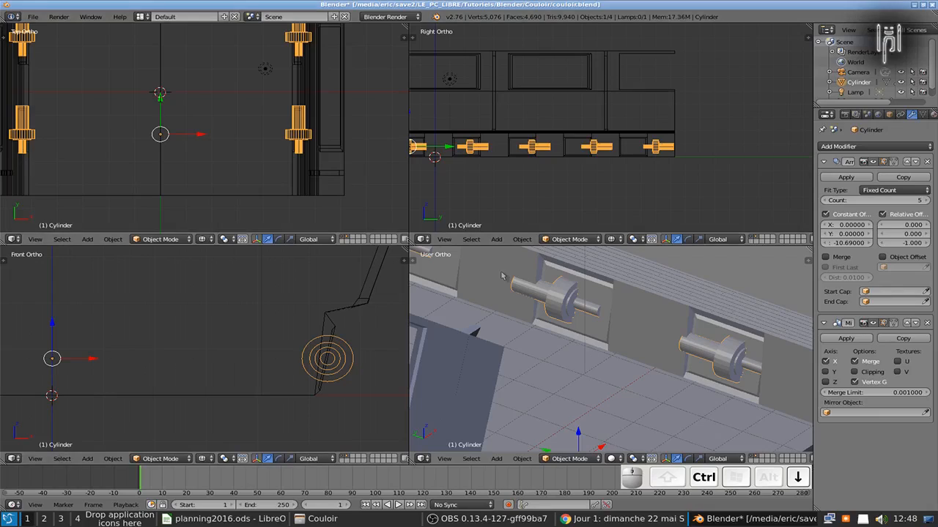
left_click(849, 244)
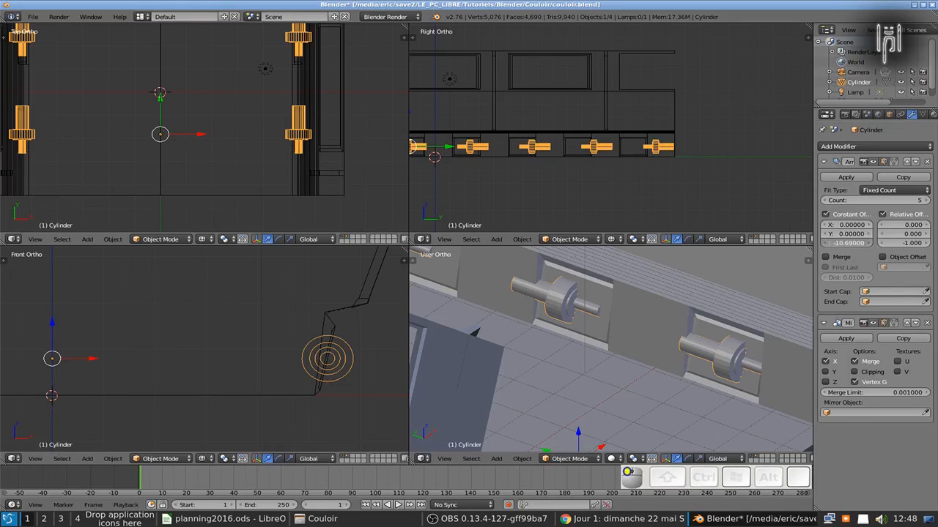
left_click_drag(849, 244, 924, 244)
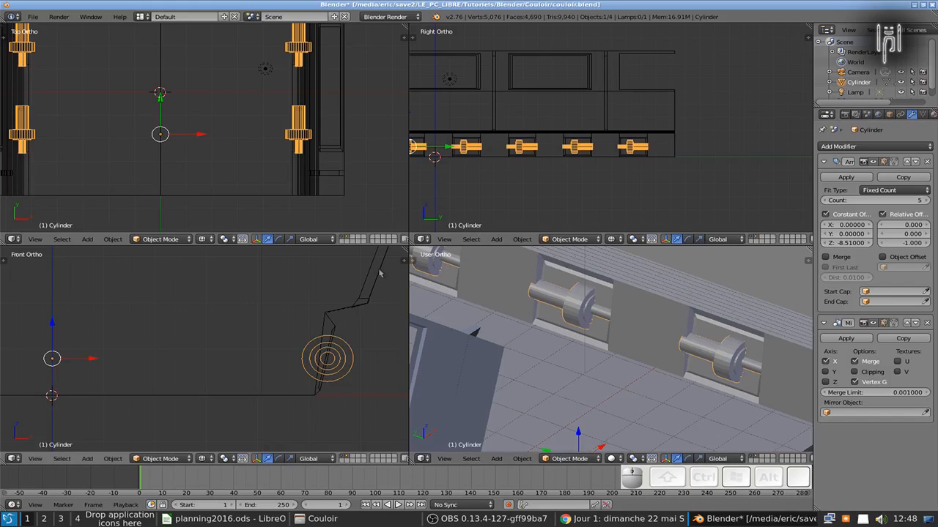
Move the arrayed cylinders about 0.1 along positive global X, deeper into the wall recesses
scroll(610, 310, "up", 3)
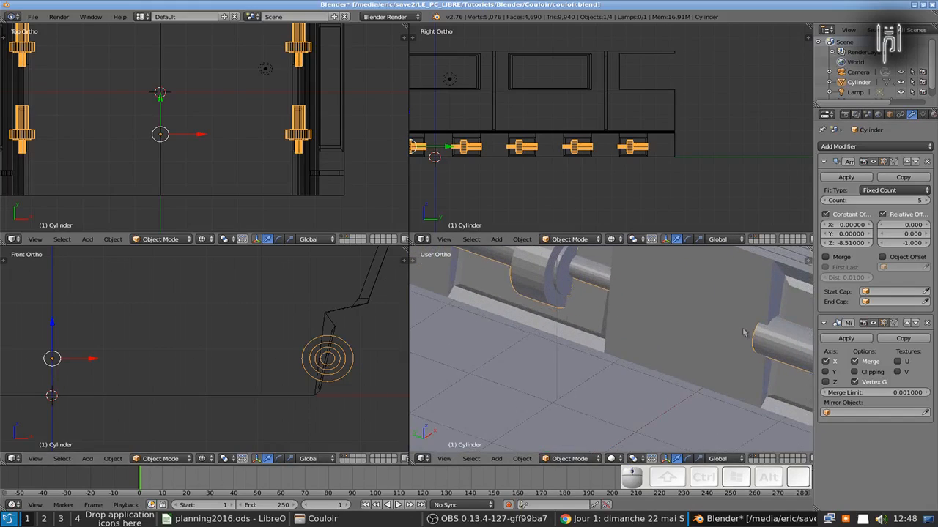
middle_click_drag(709, 336, 501, 322, "shift")
scroll(278, 168, "up", 5)
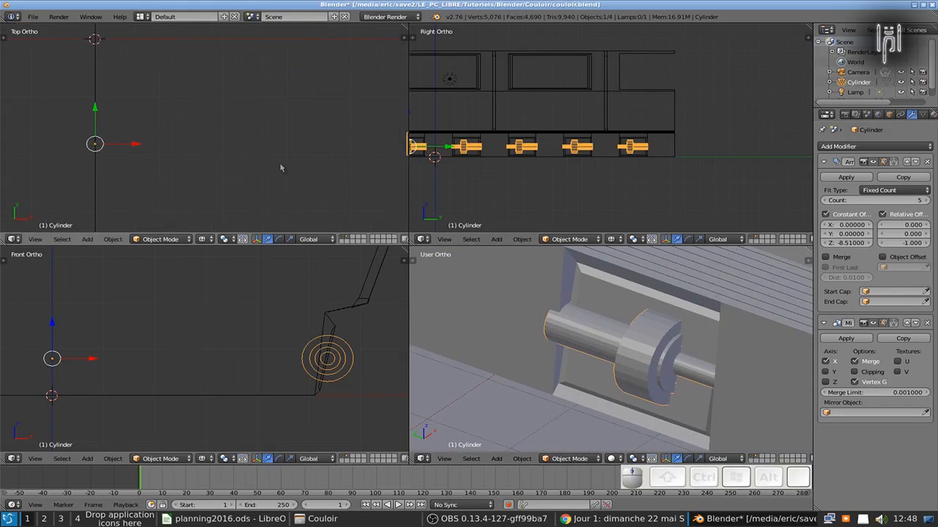
scroll(278, 169, "down", 3)
middle_click_drag(308, 170, 239, 181, "shift")
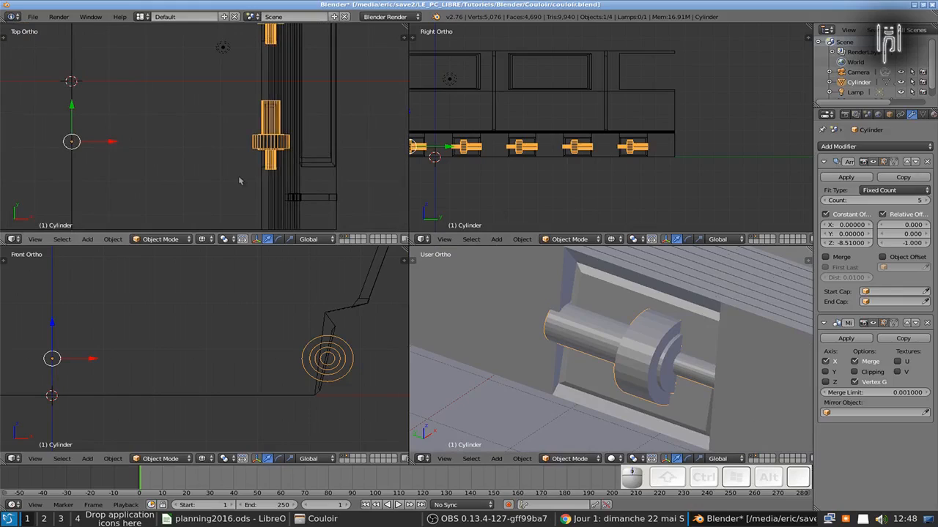
key("g")
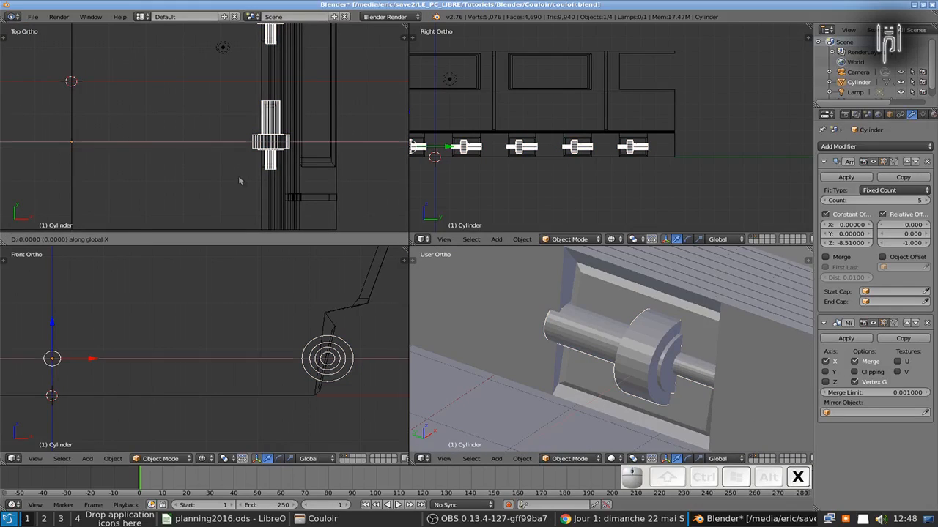
key("x")
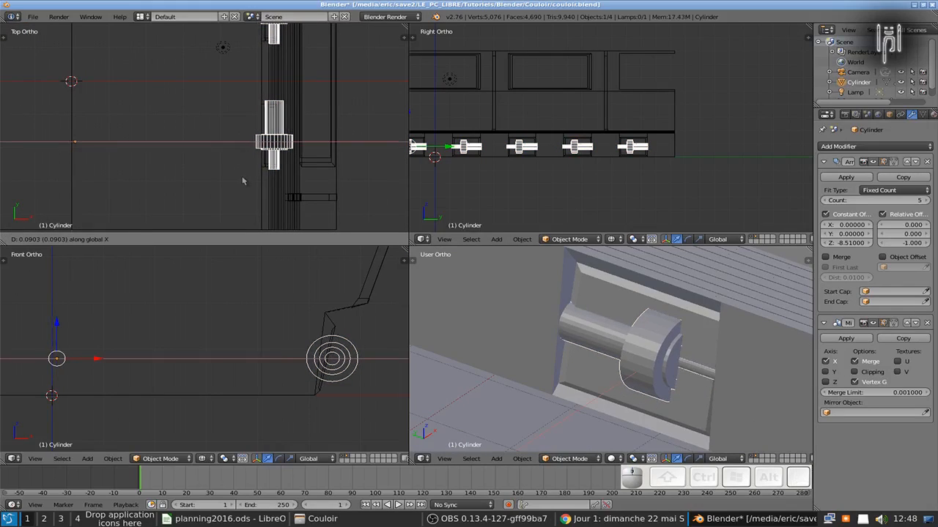
left_click(244, 181)
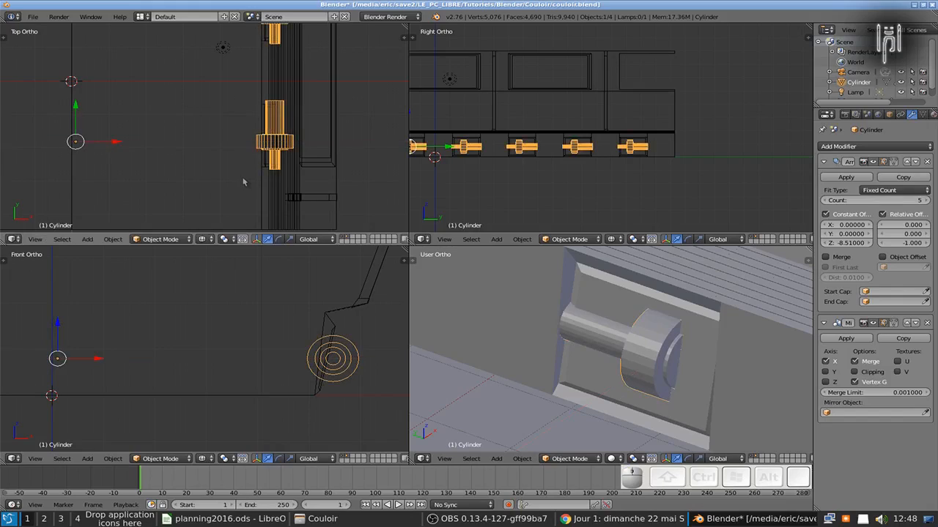
Nudge the cylinders back by 0.015 along negative global X
key("g")
key("x")
key("Left")
key("Right")
key("Right")
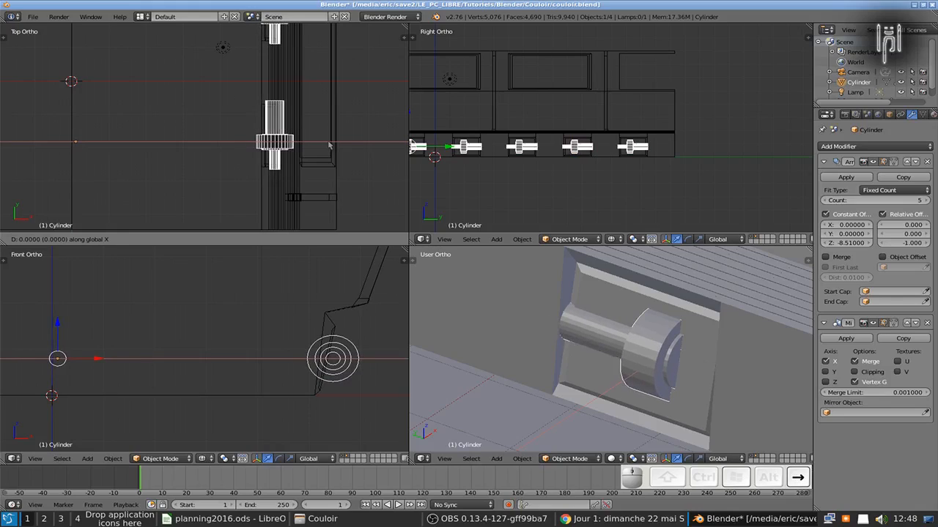
key("Left")
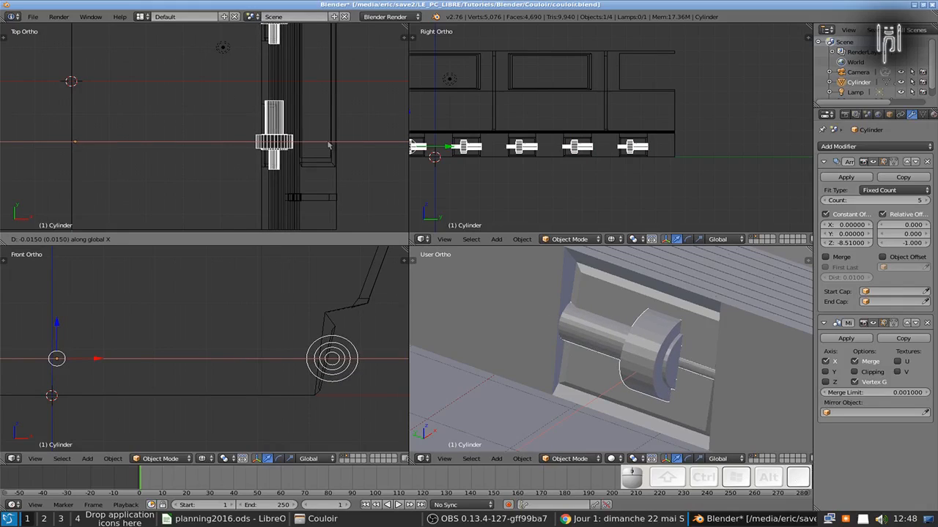
key("Return")
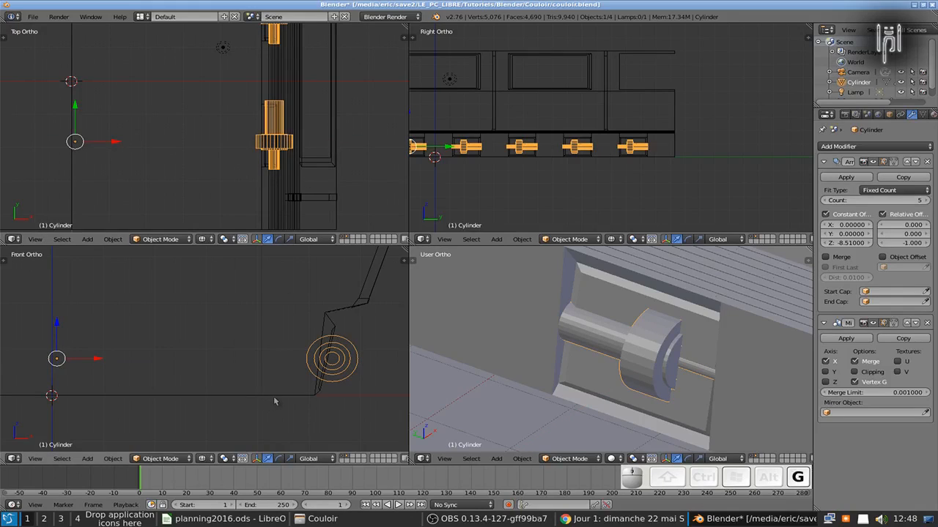
Raise the cylinders about 0.02 along global Z to centre them vertically in the recesses
key("g")
key("z")
key("Up")
key("Up")
key("Up")
key("Up")
key("Up")
key("Up")
key("Down")
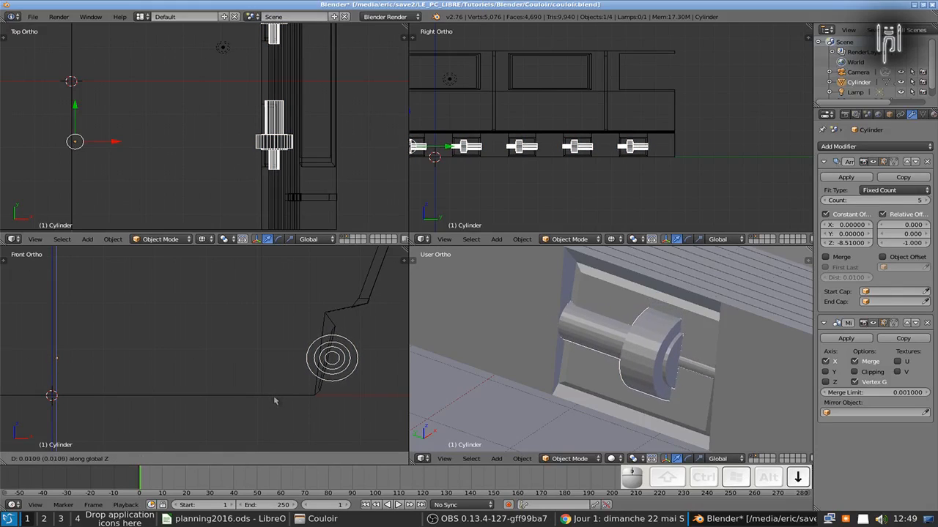
key("Up")
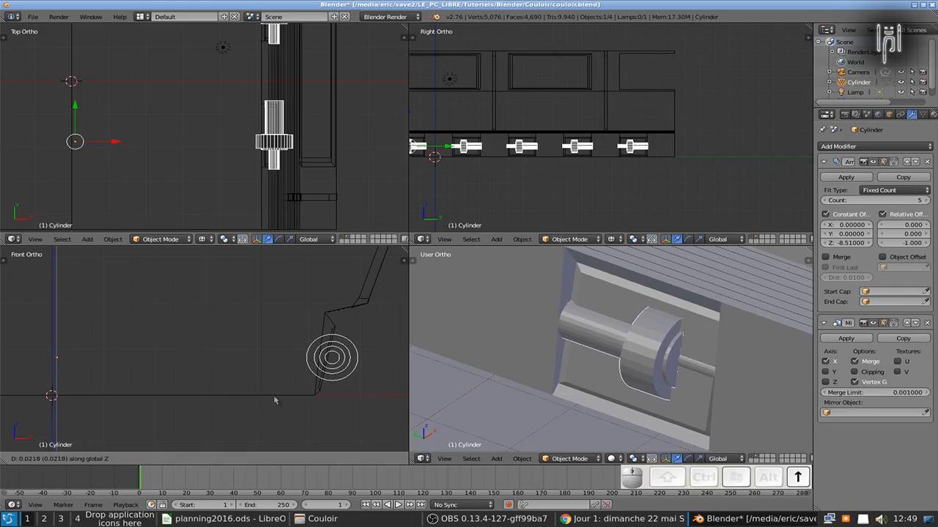
key("Return")
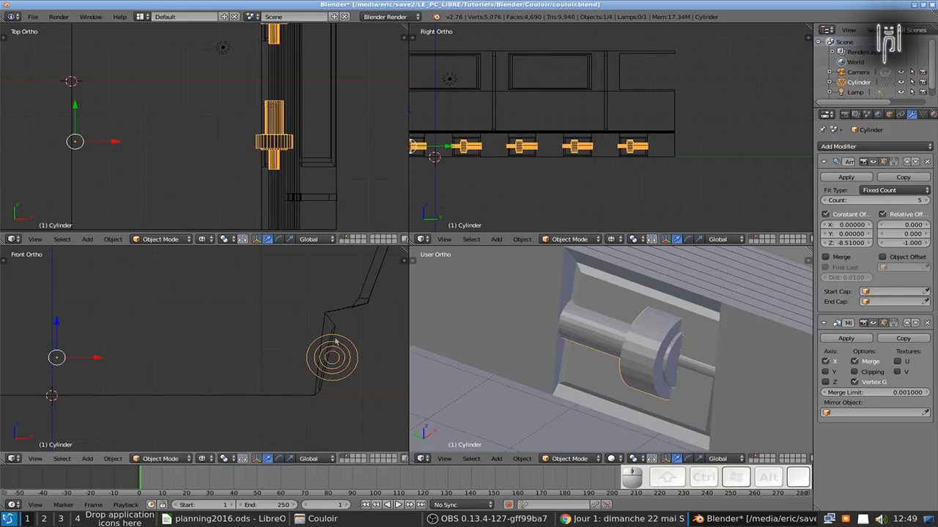
Set the Array modifier's constant Z offset to -8.43 while comparing neighbouring cylinders with their recesses
scroll(456, 357, "down", 4)
middle_click_drag(456, 358, 602, 316, "shift")
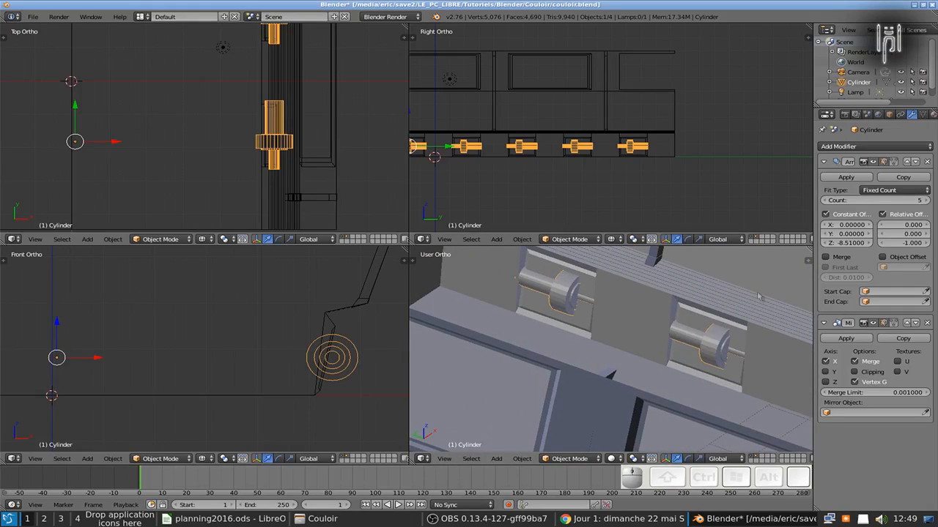
scroll(565, 297, "up", 2)
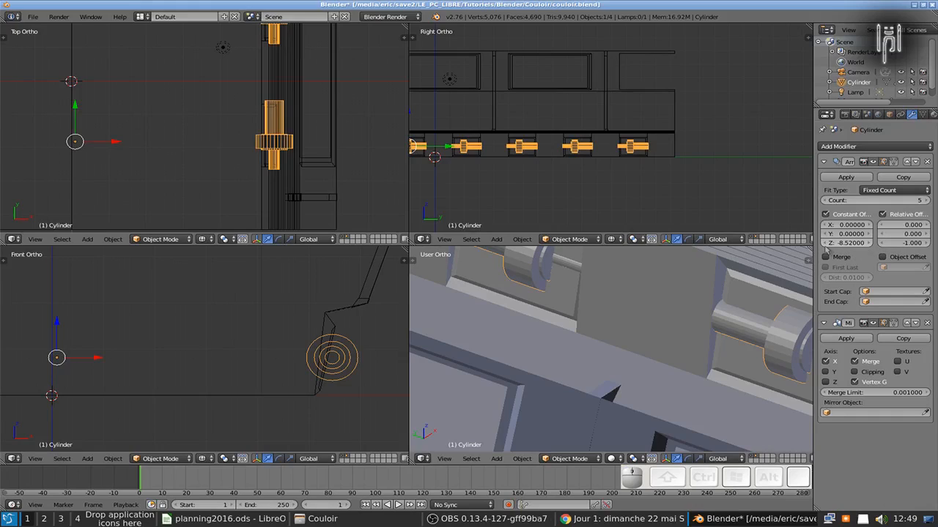
left_click(869, 243)
left_click(868, 245)
left_click(868, 244)
left_click(869, 245)
left_click(869, 245)
left_click(869, 245)
left_click(869, 244)
left_click(868, 244)
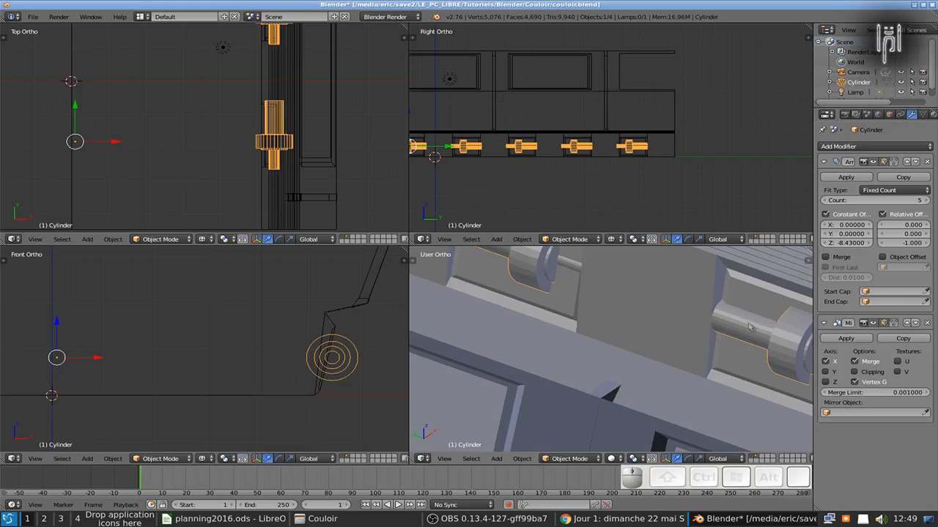
Switch the perspective viewport to wireframe and set the array's constant Z offset to -8.62, comparing the whole row in the side view
scroll(748, 328, "down", 2)
key("z")
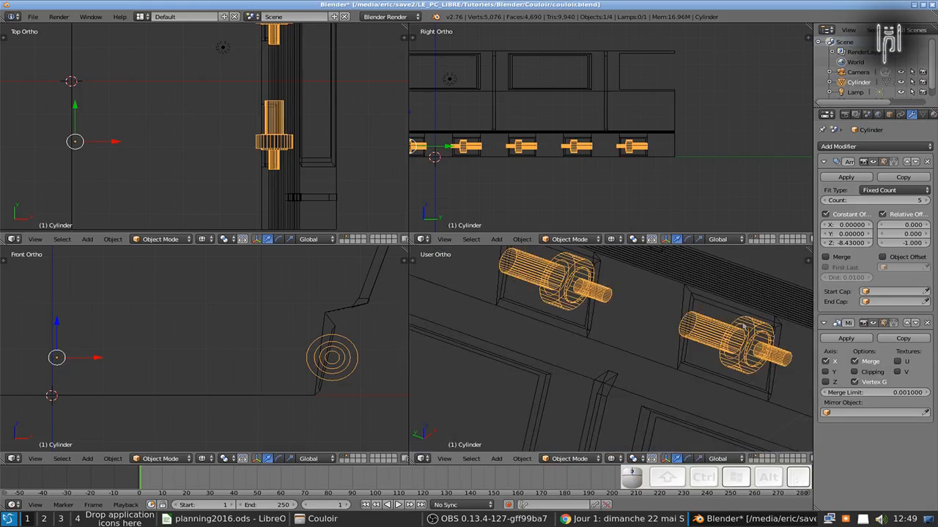
key("KP_1")
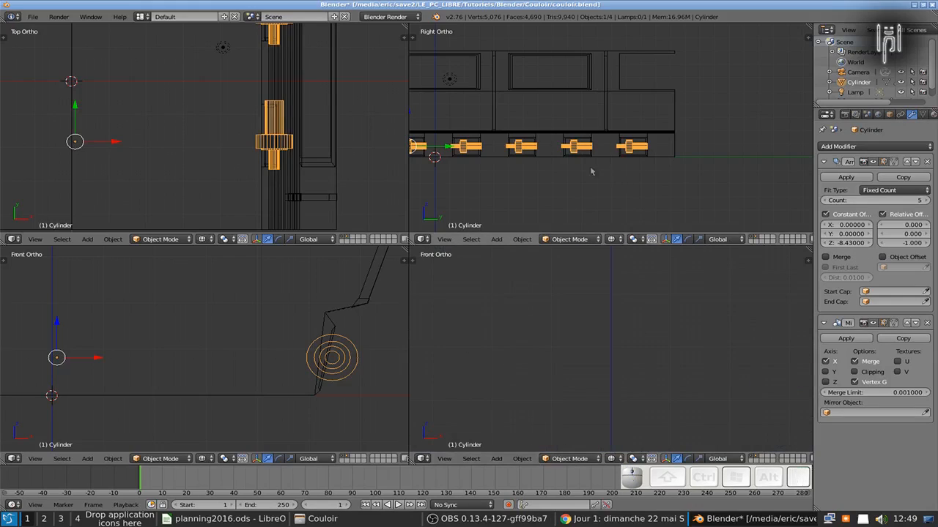
scroll(587, 174, "up", 4)
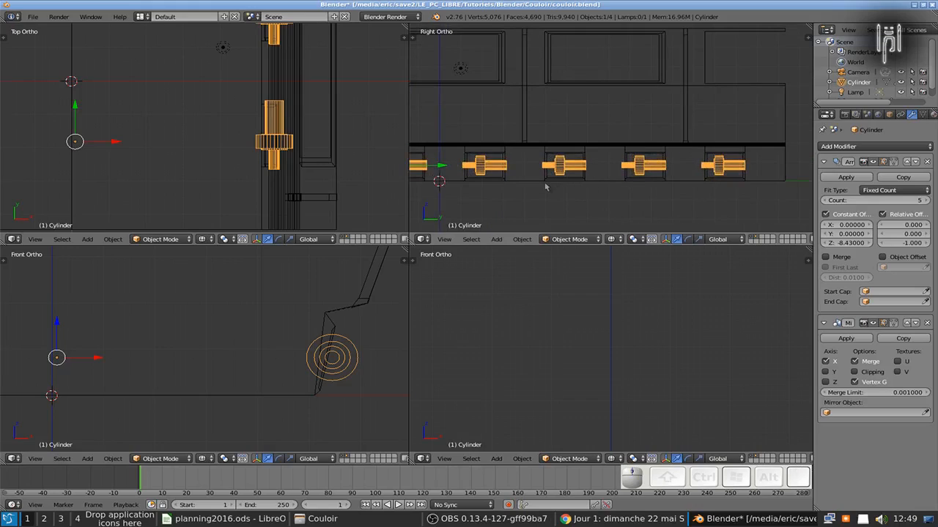
key("ctrl+Up")
middle_click_drag(544, 189, 621, 129, "shift")
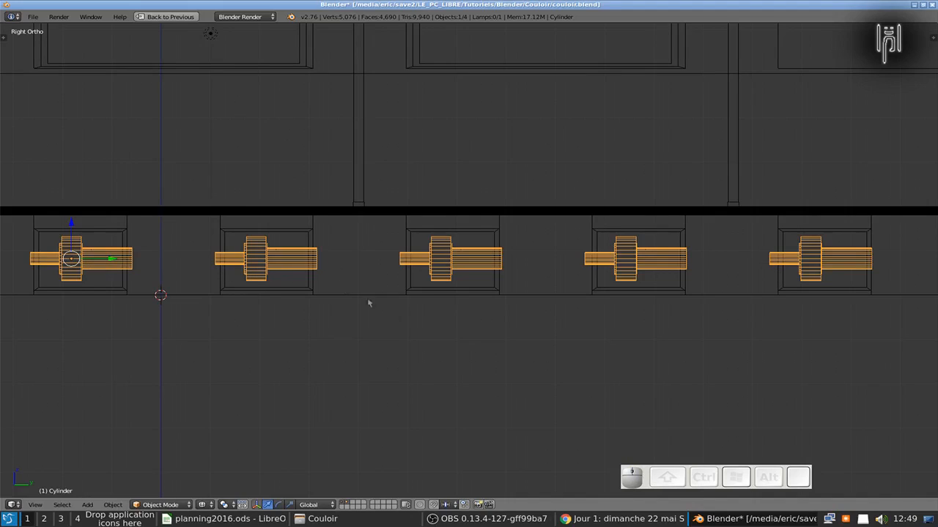
key("ctrl+space")
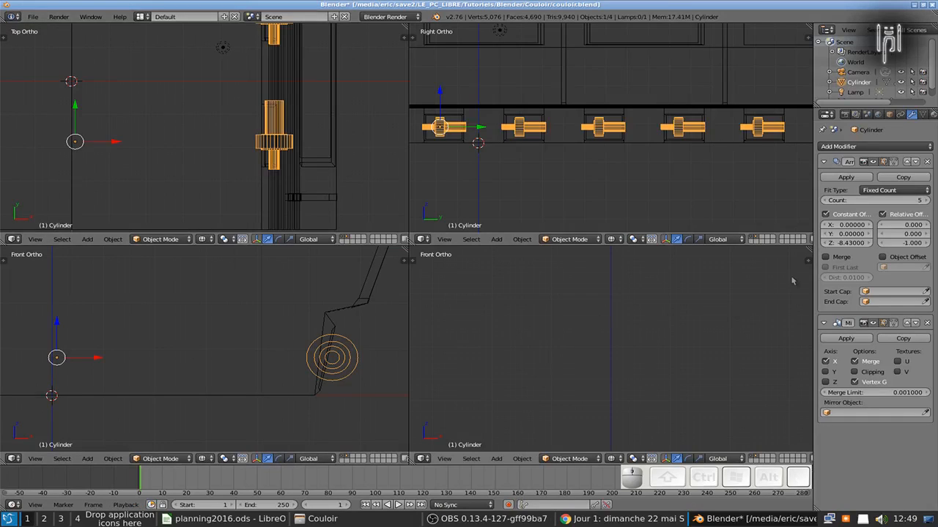
mouse_move(864, 245)
left_mouse_down()
mouse_move(883, 246)
mouse_move(859, 245)
left_mouse_up()
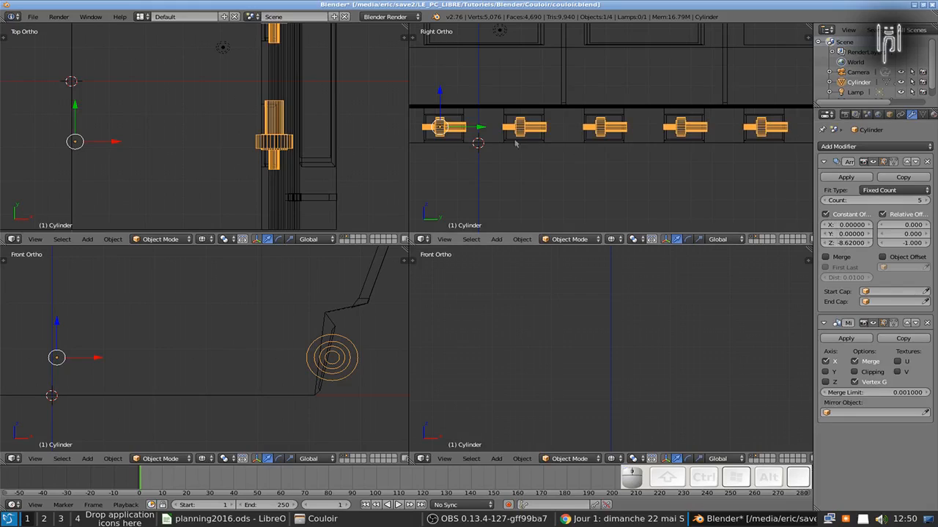
Set the array's constant Z offset to -8.77 so the narrow shaft's end lines up with the recess edge
scroll(483, 150, "up", 5)
scroll(481, 153, "up", 2)
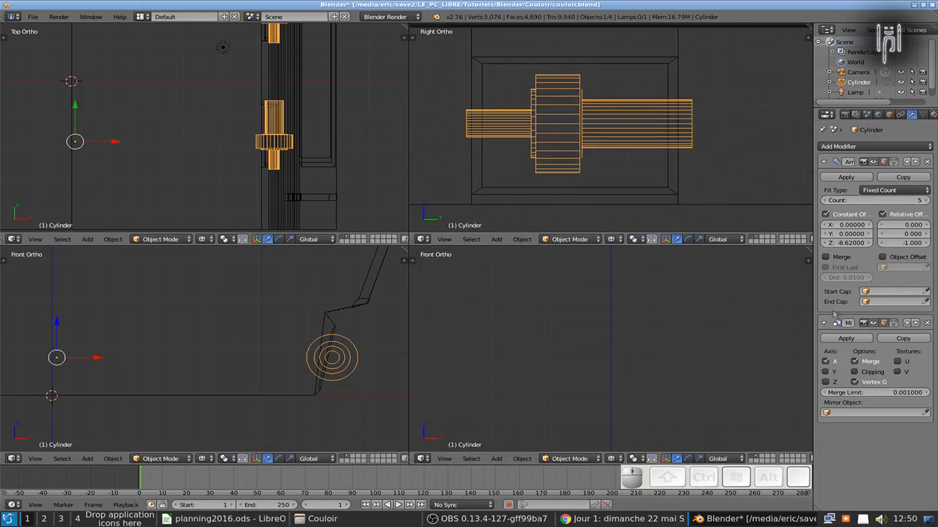
left_click_drag(848, 244, 801, 236)
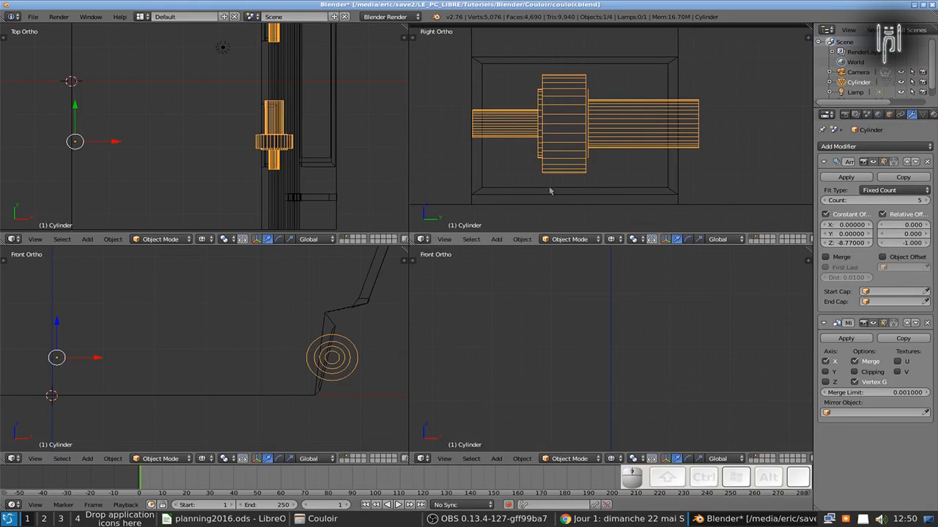
Compare with the first cylinder, set the array's constant Z offset to -8.54, and check the row up to the wall's end
middle_click_drag(517, 193, 449, 183, "shift")
scroll(446, 183, "down", 8)
scroll(439, 185, "up", 7)
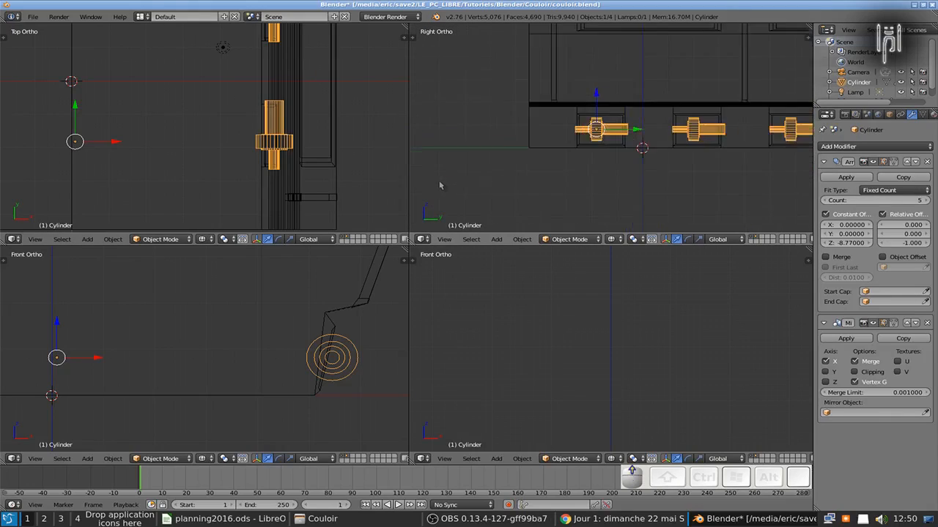
scroll(433, 185, "up", 2)
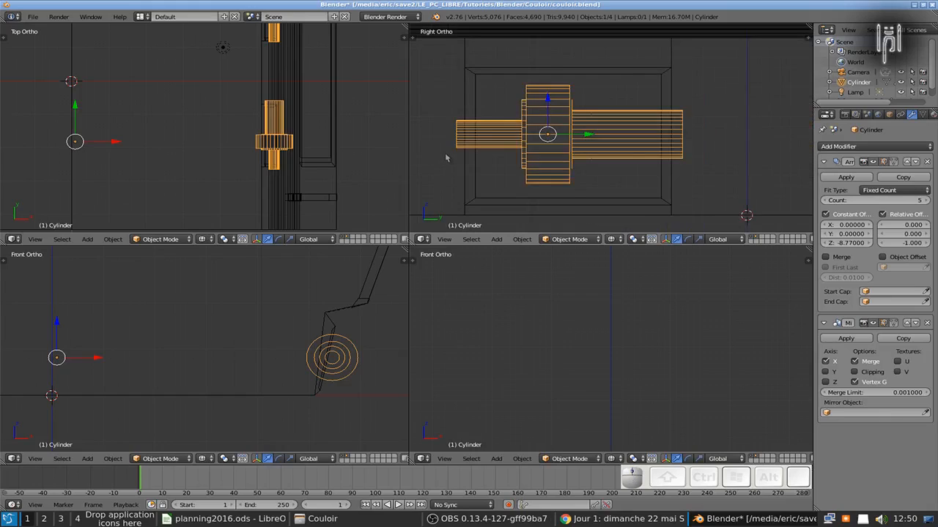
scroll(613, 182, "down", 3)
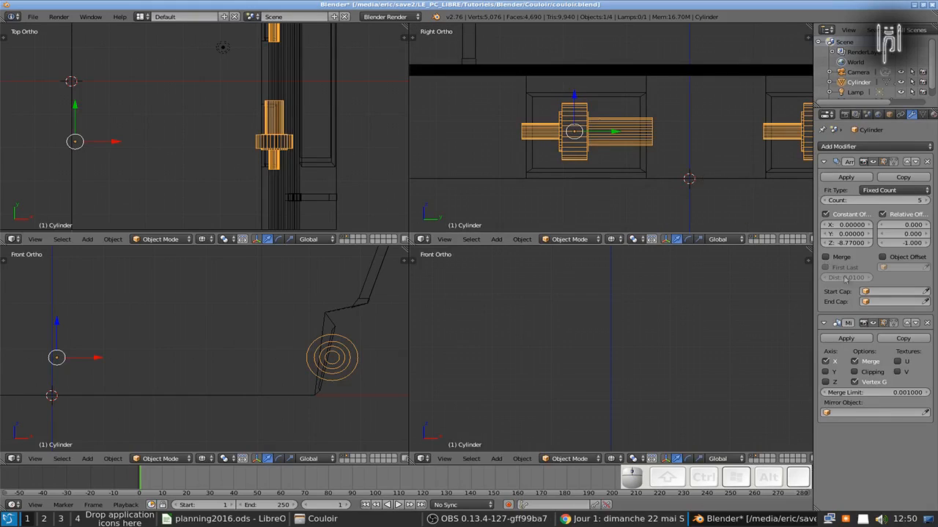
left_click_drag(868, 243, 882, 243)
middle_click_drag(731, 210, 476, 204, "shift")
middle_click_drag(723, 199, 534, 199, "shift")
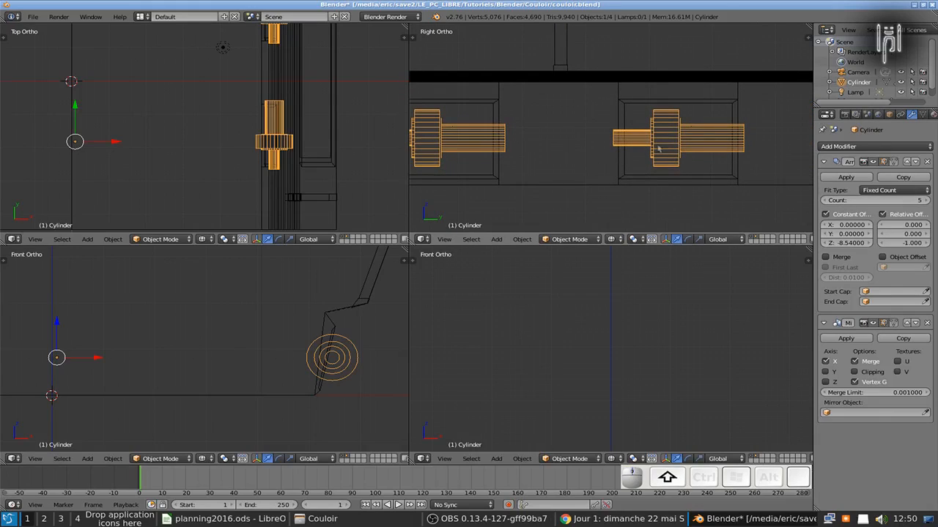
middle_click_drag(798, 196, 547, 207, "shift")
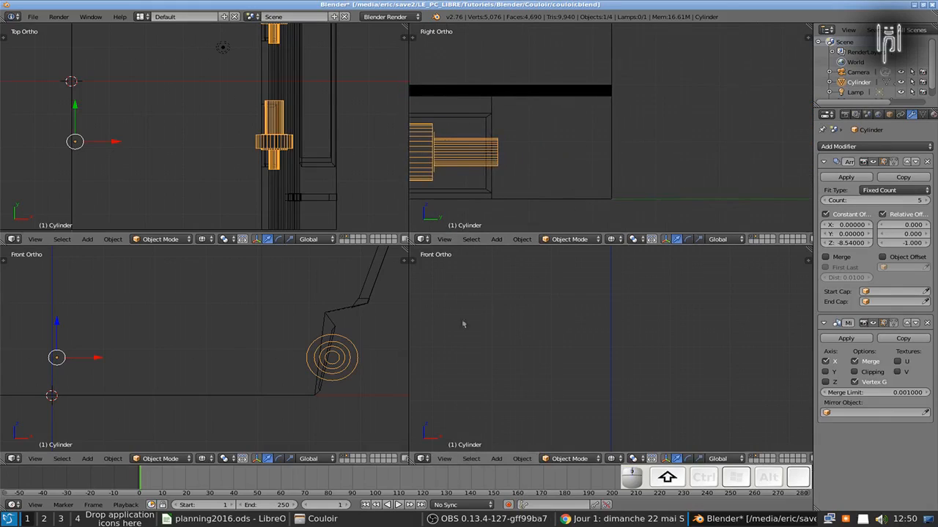
Inspect the mirrored row of cylinders in the corridor's wall recesses in a maximized view with solid shading
scroll(286, 344, "down", 8)
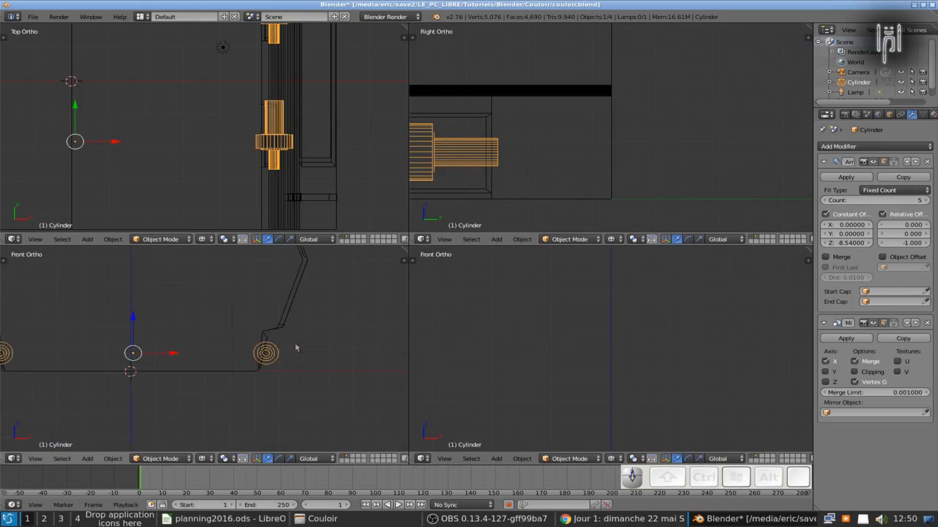
key("ctrl+Up")
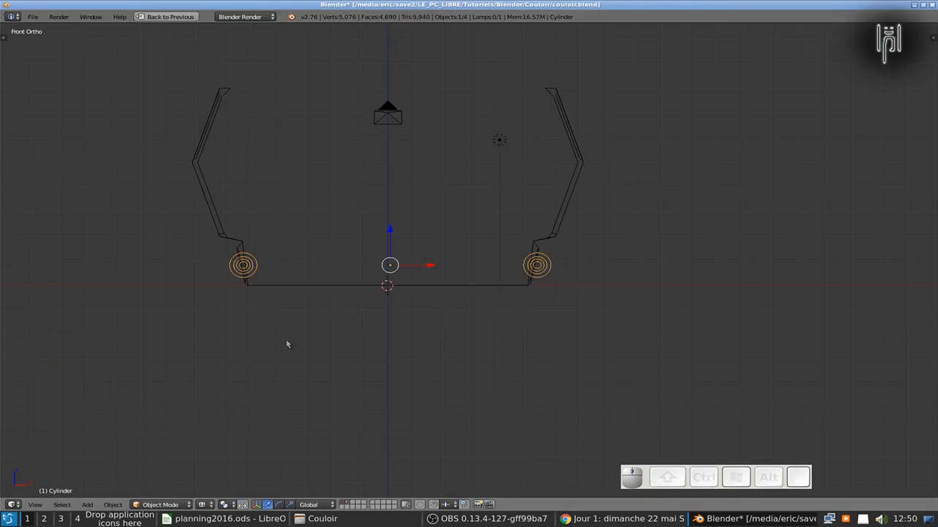
key("z")
mouse_move(303, 298)
middle_mouse_down()
mouse_move(341, 318)
mouse_move(338, 367)
mouse_move(356, 339)
mouse_move(433, 346)
mouse_move(426, 341)
middle_mouse_up()
scroll(300, 269, "up", 3)
scroll(300, 272, "up", 6)
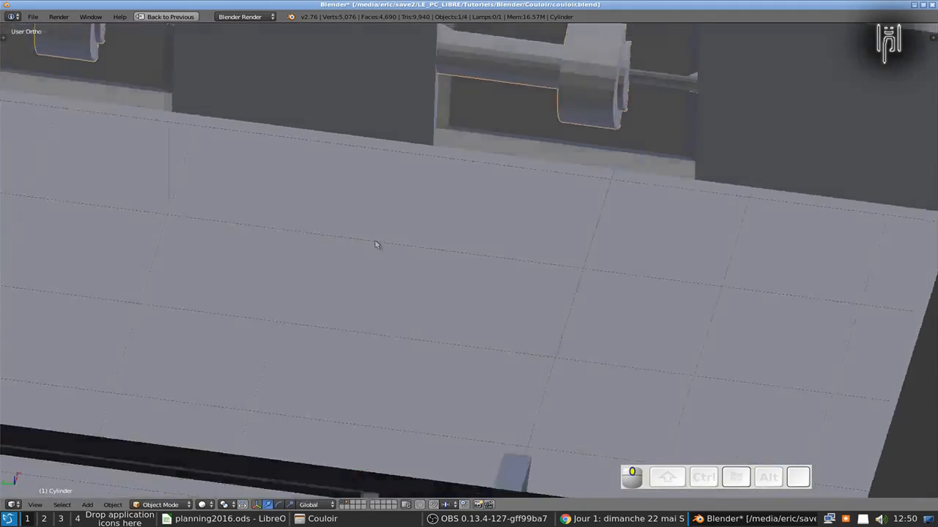
middle_click_drag(375, 245, 502, 219)
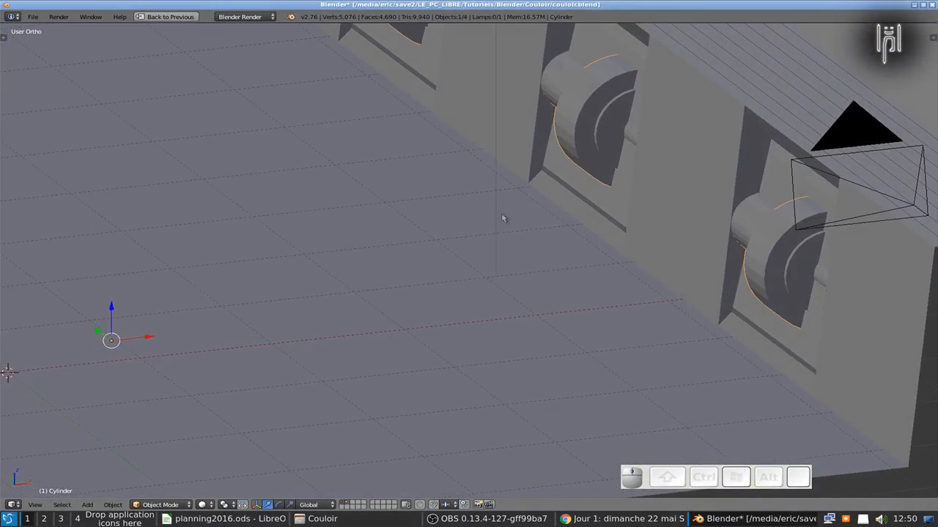
Select the corridor mesh and nudge it about -0.0083 along the global X axis
right_click(594, 257)
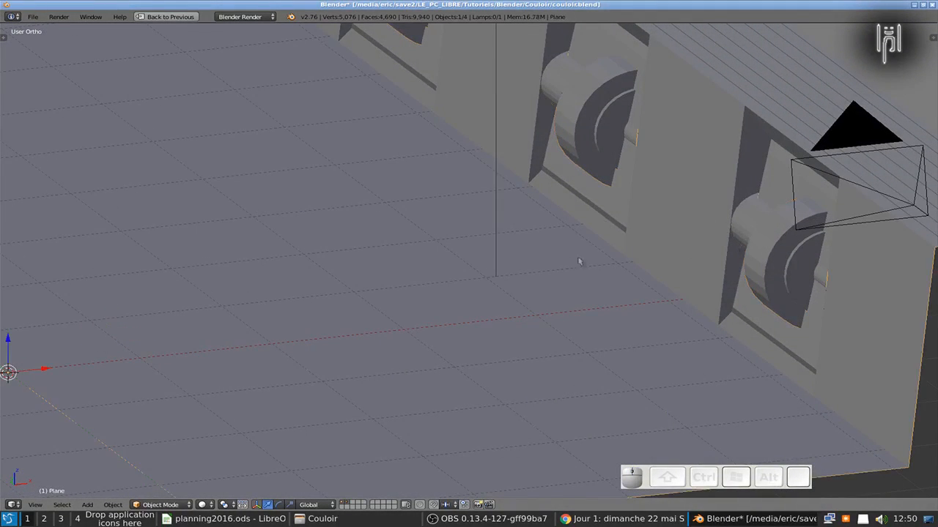
key("g")
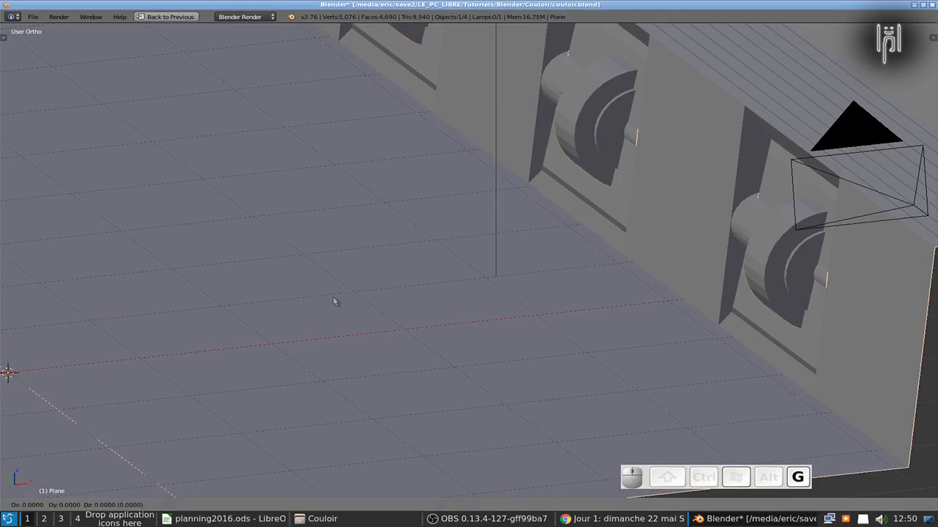
key("y")
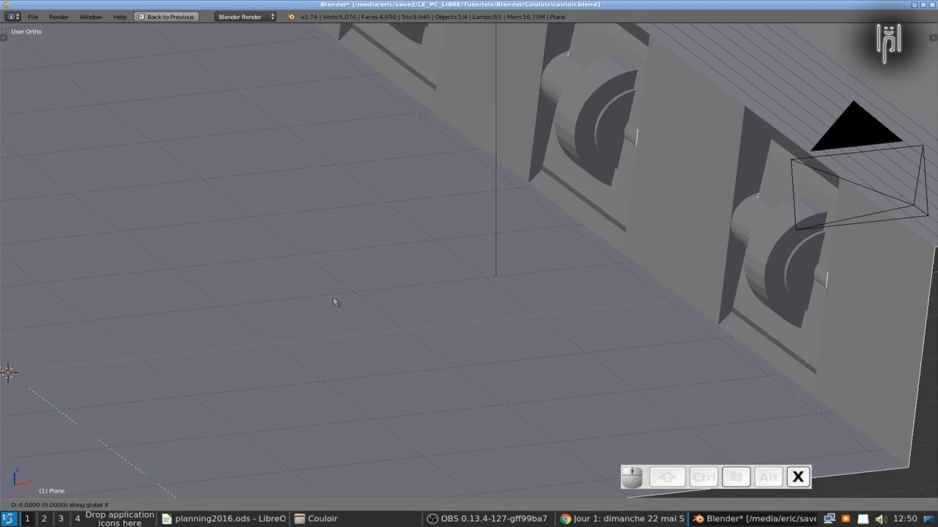
key("Left")
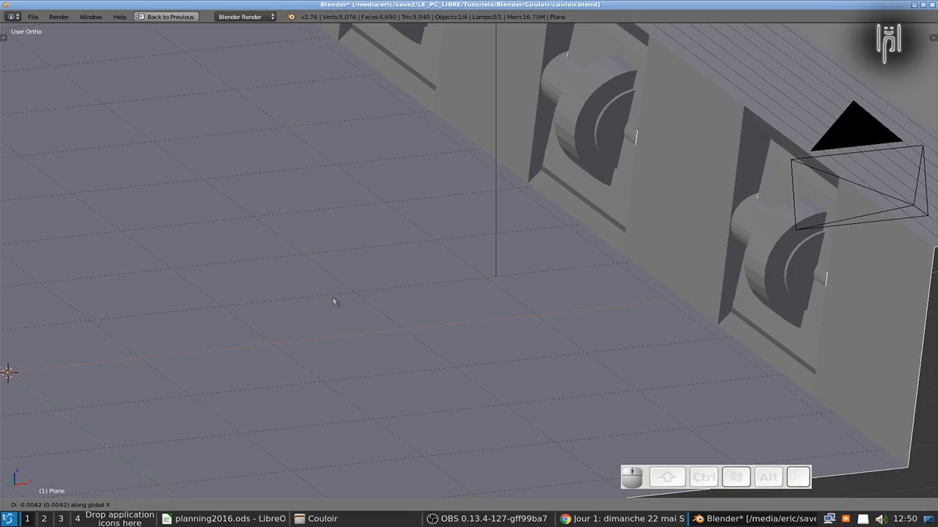
key("Left")
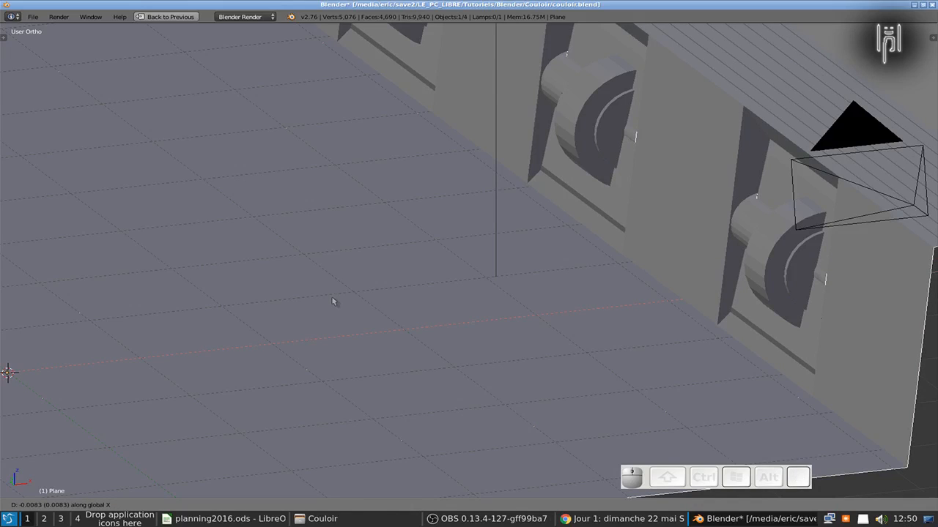
key("Return")
middle_click_drag(345, 305, 383, 292)
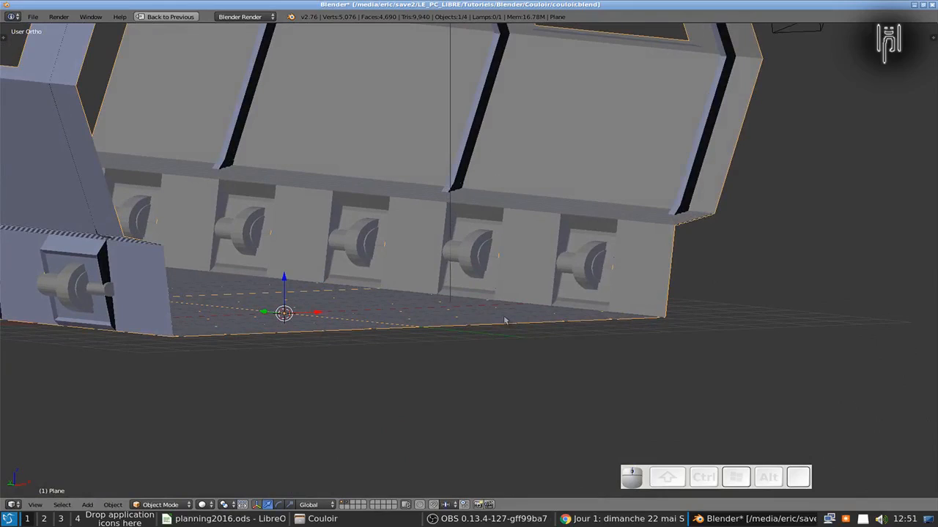
Switch to the empty third layer, restore the four-view layout and add a cube at the scene origin
left_click(355, 507)
key("KP_1")
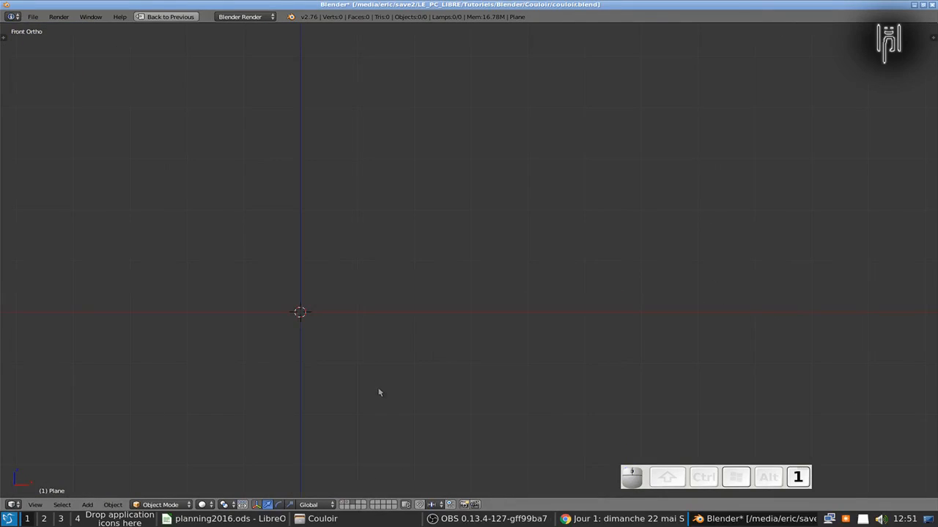
key("ctrl+Down")
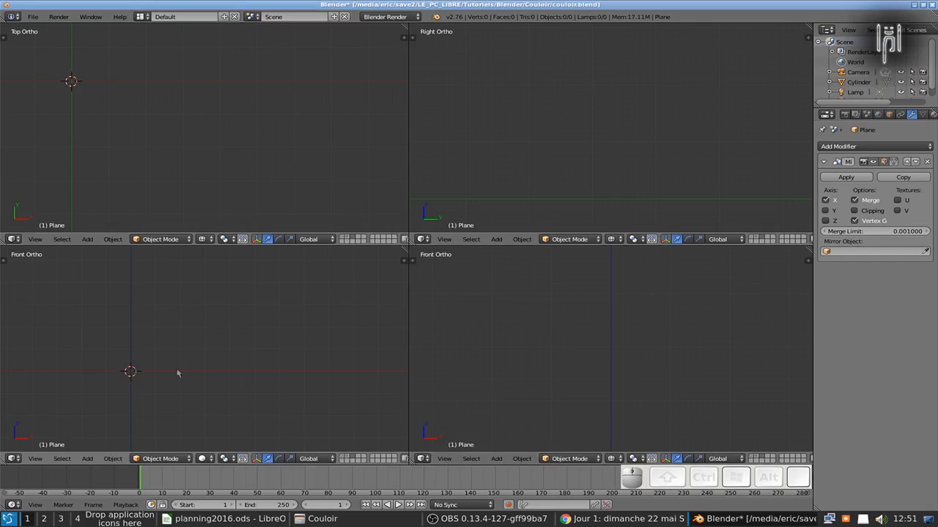
middle_click_drag(141, 370, 211, 330, "shift")
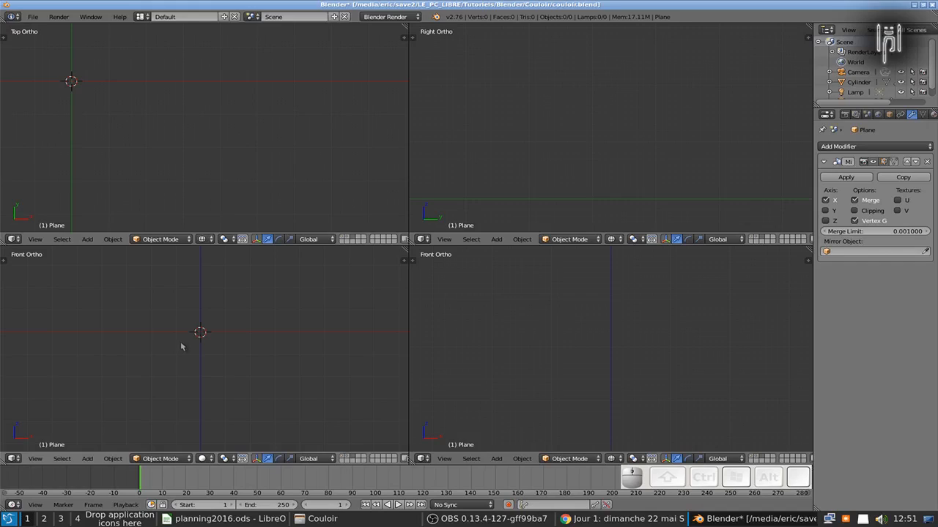
key("shift+a")
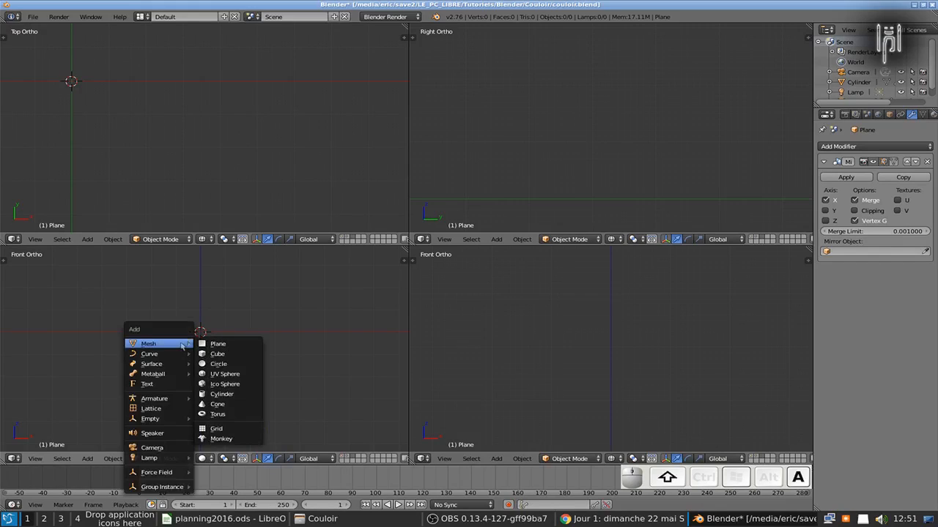
left_click(222, 355)
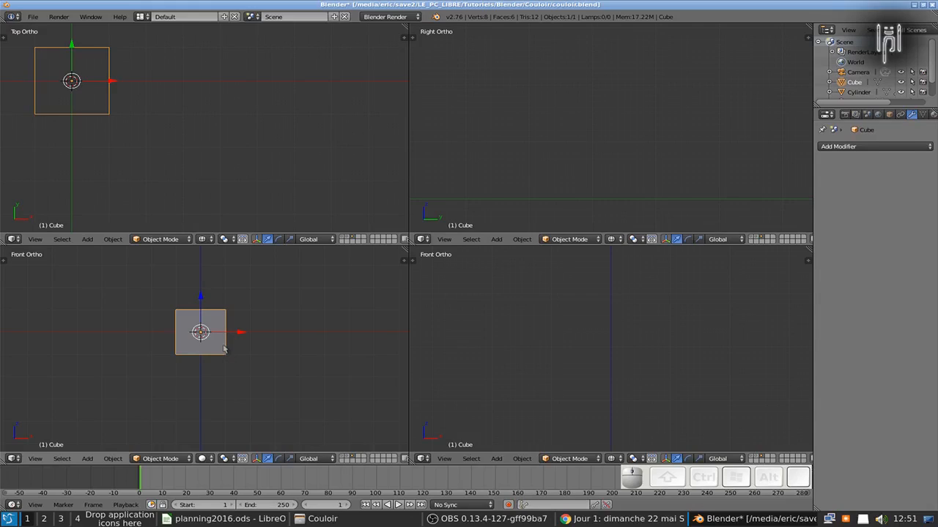
Show the corridor's first layer together with the cube's layer
left_click(342, 459)
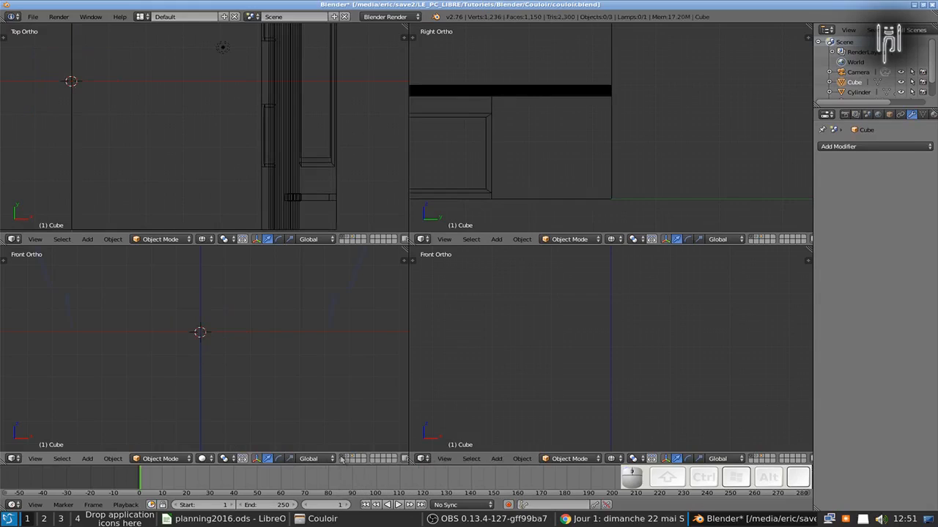
left_click(350, 459, "shift")
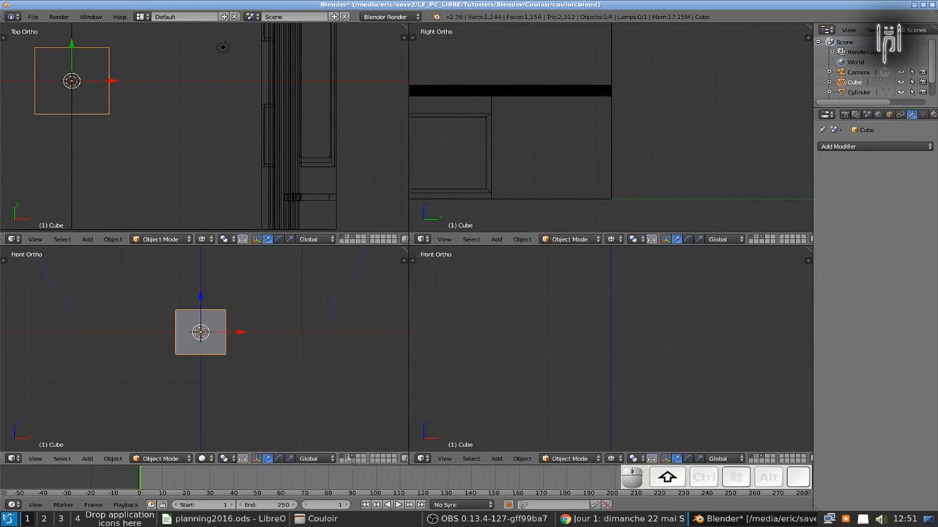
scroll(262, 295, "down", 1)
scroll(256, 286, "up", 2)
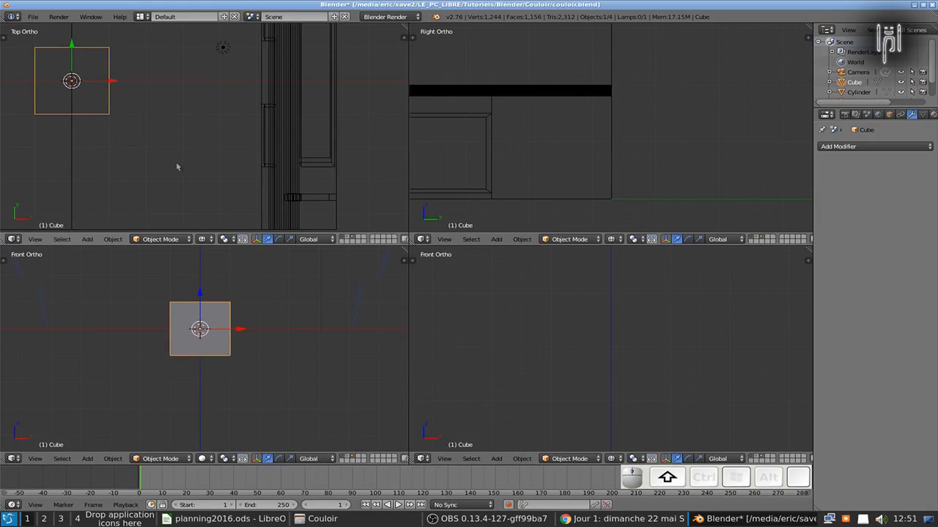
Scale the cube to 0.1 along the global X axis, making a thin slab
middle_click_drag(204, 191, 404, 197, "shift")
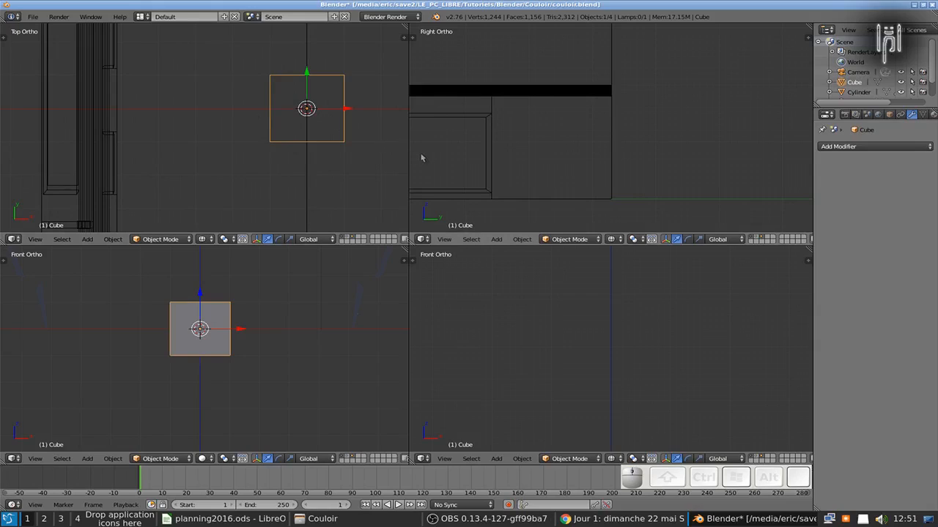
key("s")
key("x")
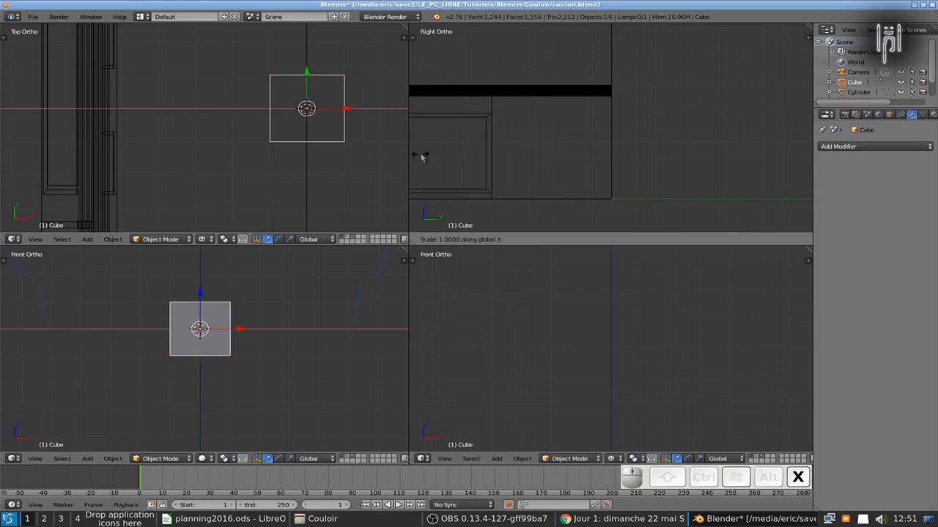
key("ctrl")
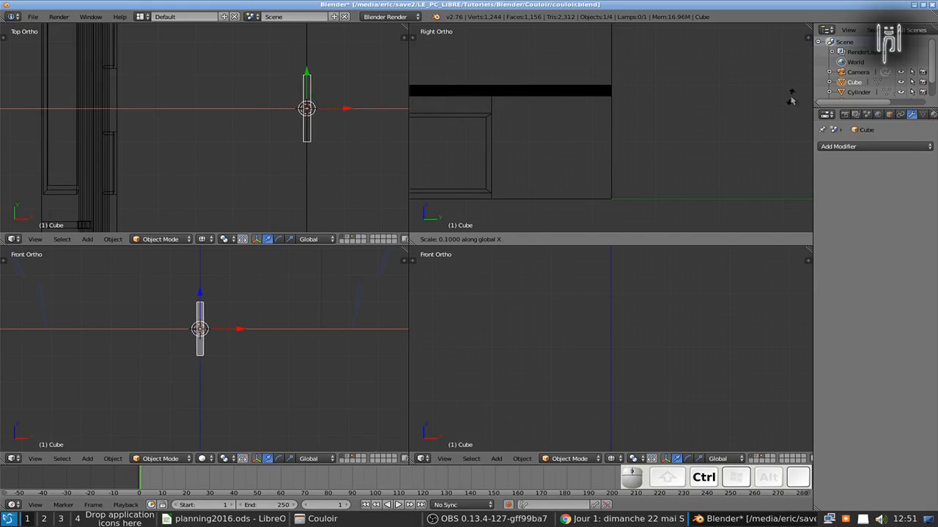
left_click(791, 100)
Show the front view in wireframe and raise the cube straight up along Z above the corridor floor
middle_click_drag(542, 169, 519, 122, "shift")
scroll(350, 131, "down", 4)
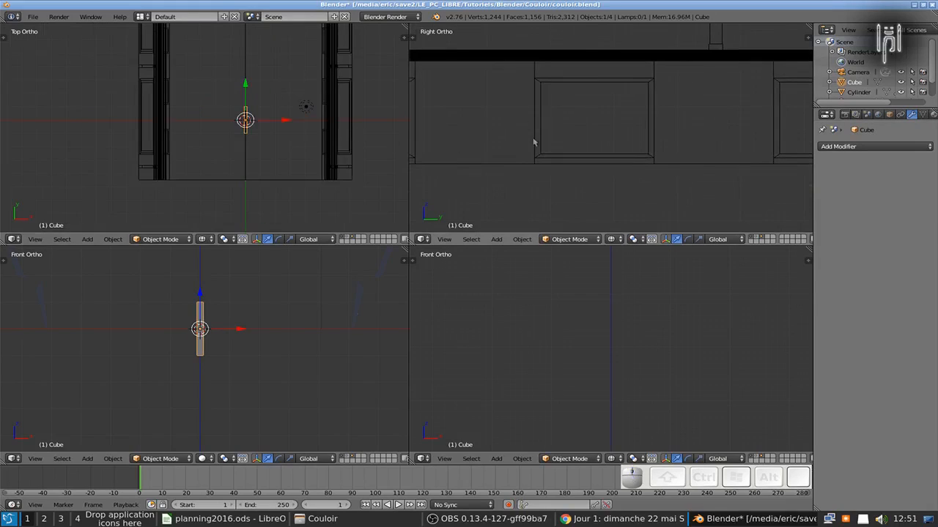
scroll(534, 146, "down", 5)
scroll(528, 150, "up", 4)
middle_click_drag(504, 155, 722, 166, "shift")
scroll(684, 155, "up", 4)
middle_click_drag(665, 184, 617, 186, "shift")
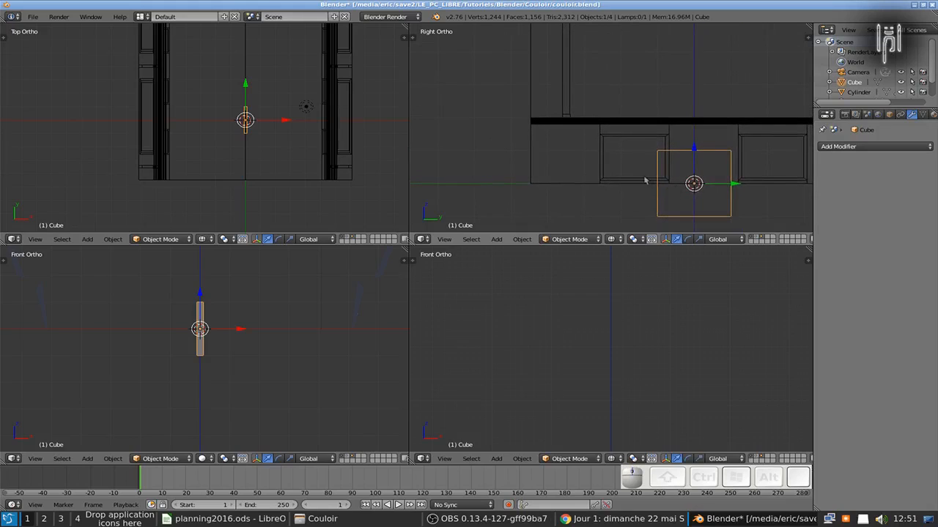
mouse_move(493, 176)
middle_mouse_down()
mouse_move(530, 167)
mouse_move(500, 175)
mouse_move(488, 210)
mouse_move(505, 201)
mouse_move(504, 185)
middle_mouse_up()
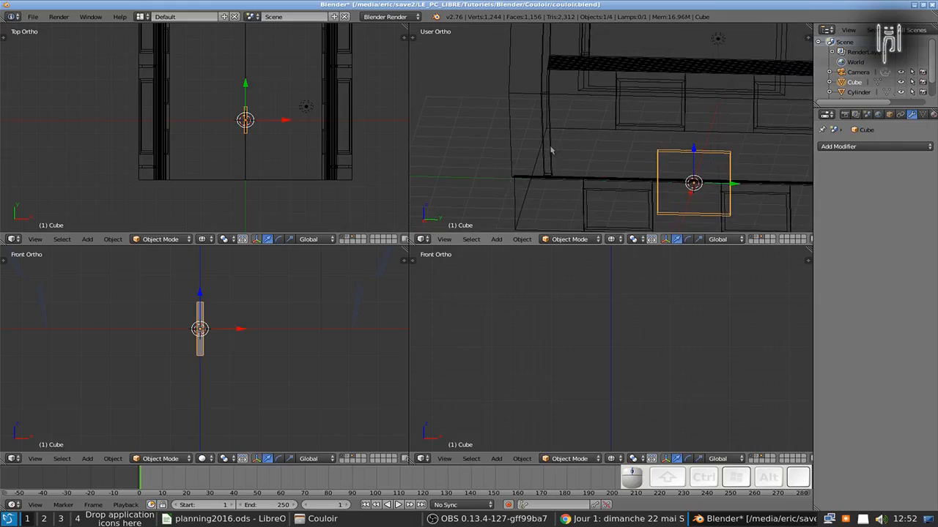
middle_click_drag(144, 314, 213, 342, "shift")
key("z")
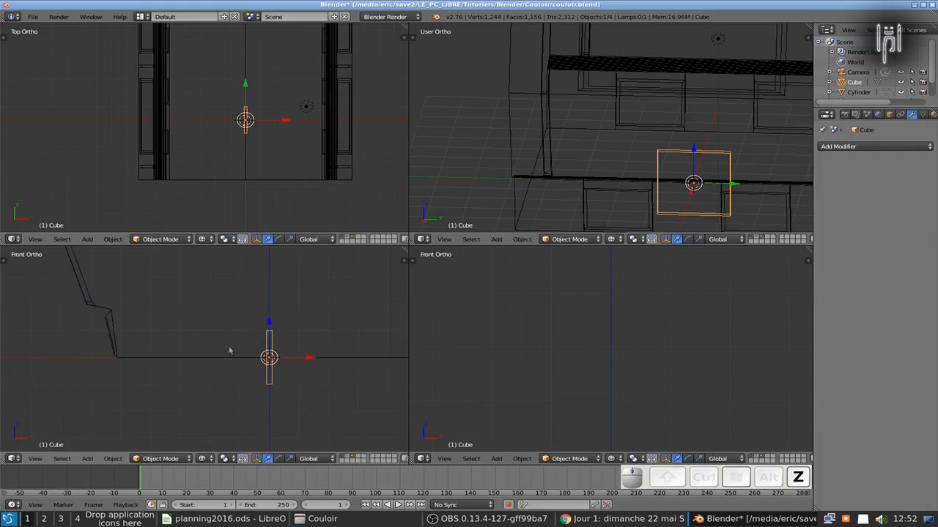
middle_click_drag(231, 387, 291, 412, "shift")
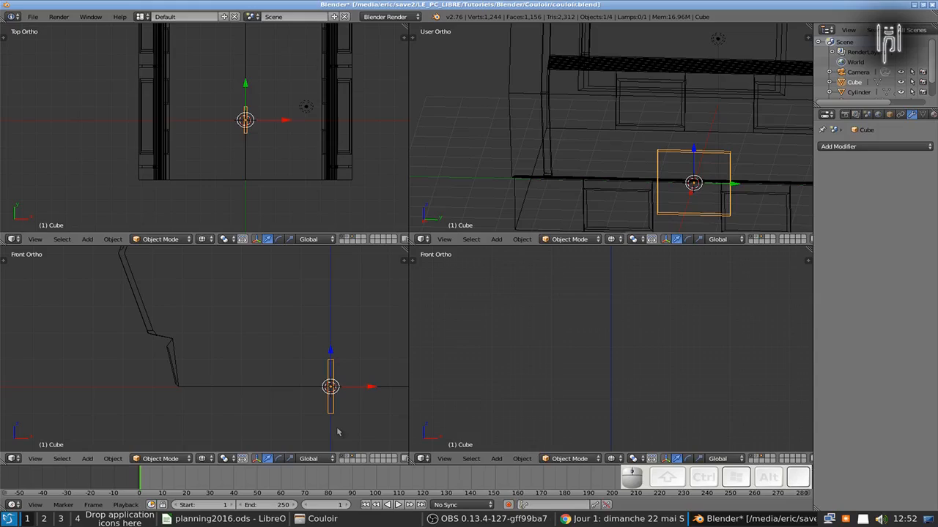
key("g")
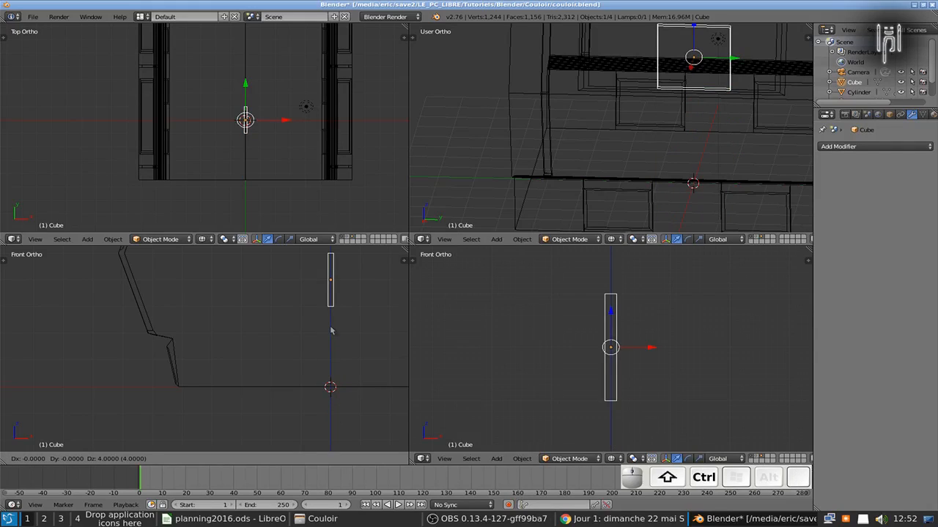
left_click(396, 393, "ctrl+shift")
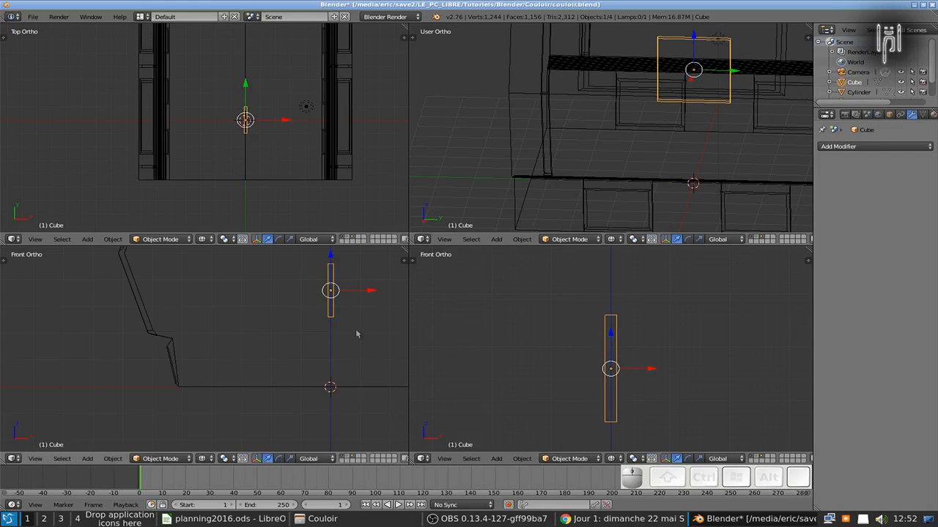
Stretch the cube along the global Z axis by a factor of about 1.305
key("s")
key("z")
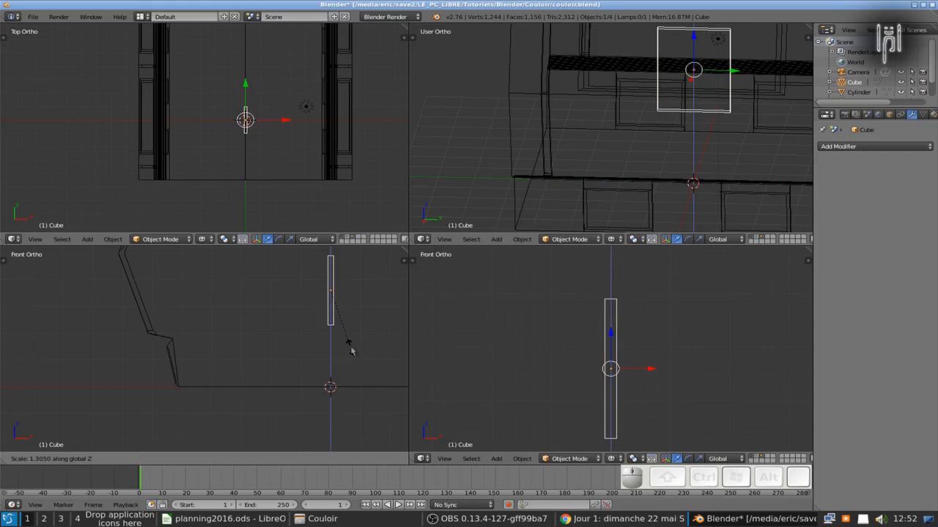
left_click(350, 351)
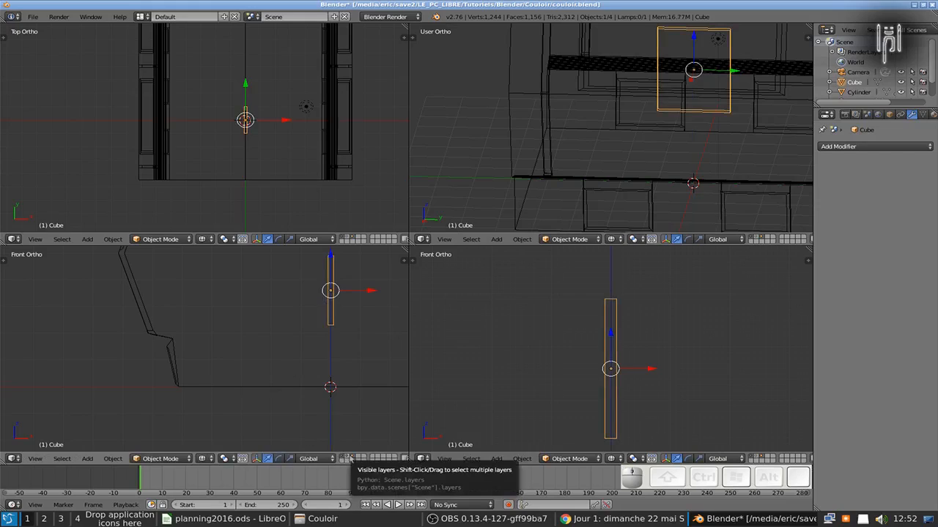
Isolate the cube's layer and set the four viewports to top, right, front and camera views
left_click(352, 458)
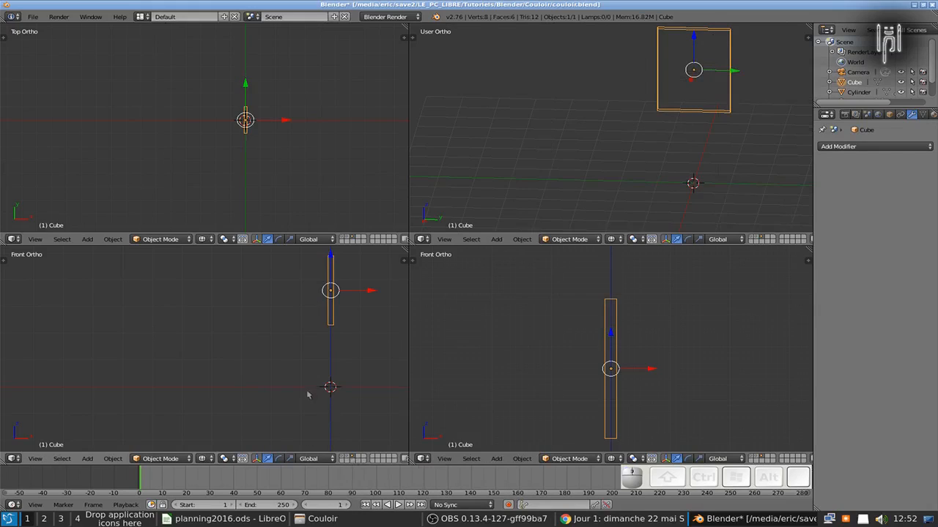
key("KP_1")
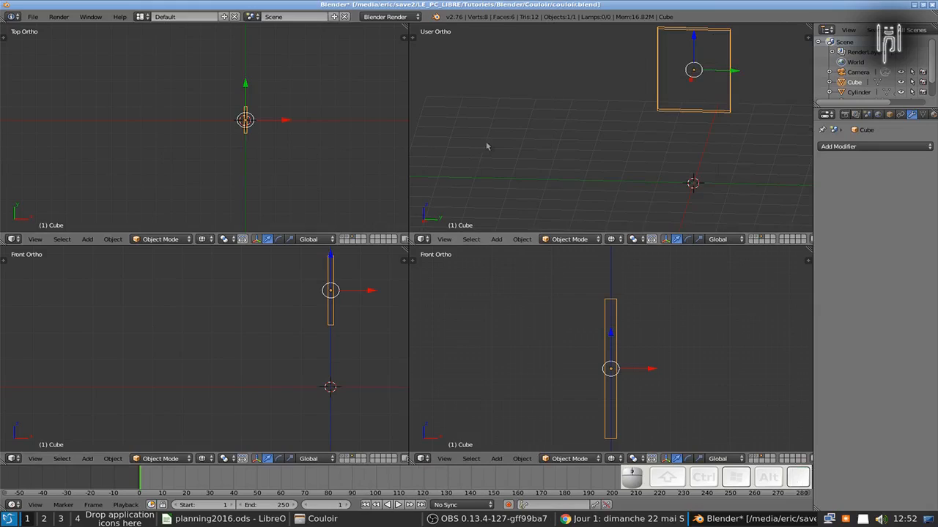
key("KP_3")
key("KP_7")
key("KP_0")
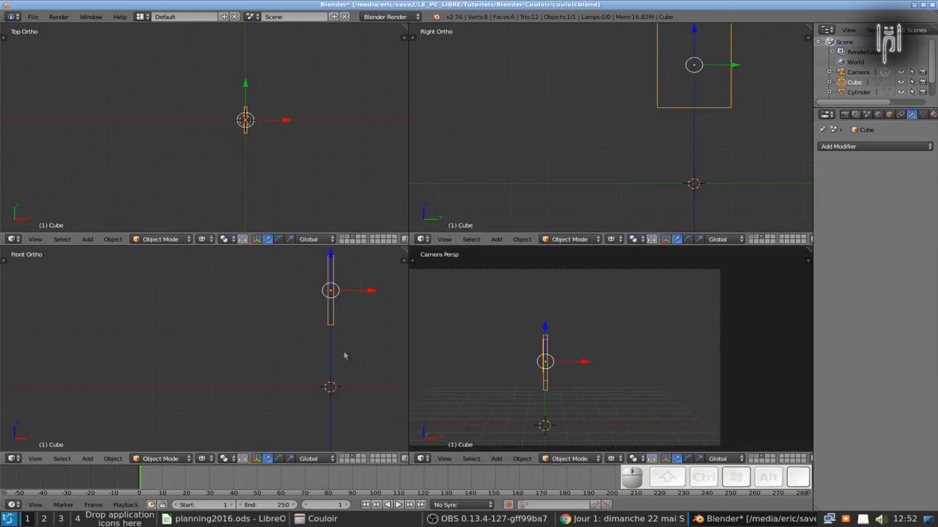
Center the cube in the front and right views and show the corridor's first layer alongside it
middle_click_drag(330, 338, 183, 383, "shift")
middle_click_drag(622, 139, 578, 212, "shift")
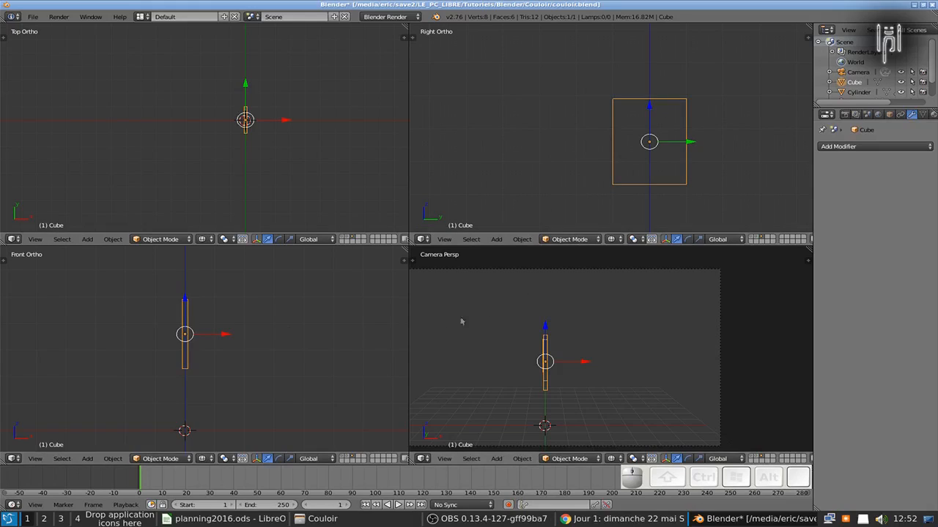
left_click(342, 458, "shift")
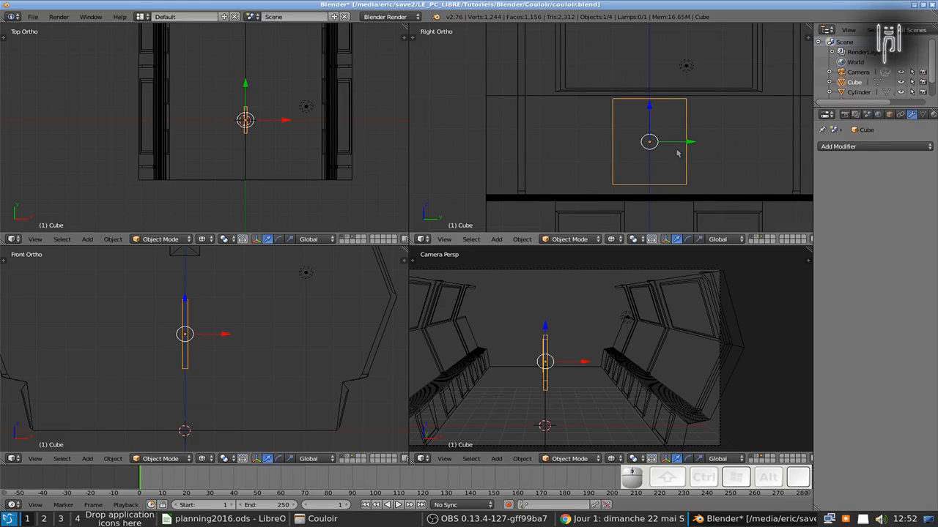
Stretch the cube along the global Y axis by a factor of about 3.1
key("s")
key("y")
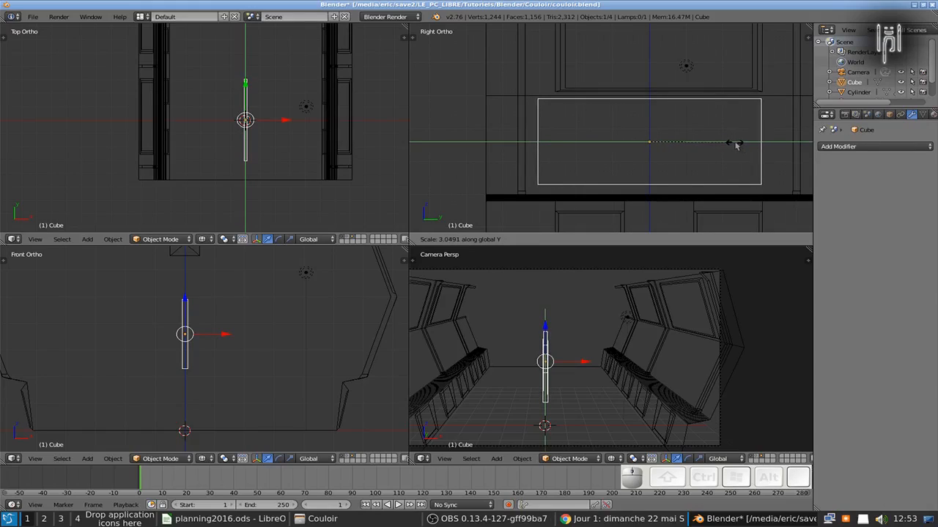
left_click(733, 145)
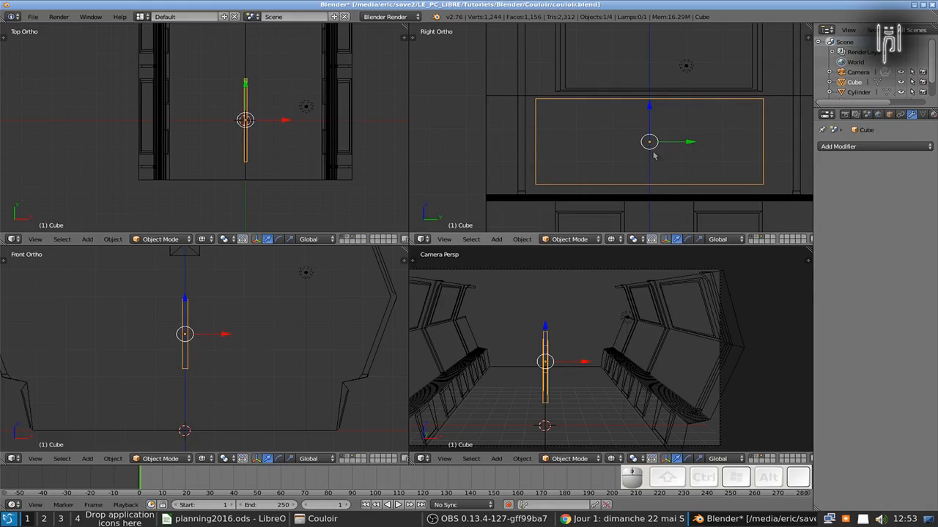
key("g")
key("x")
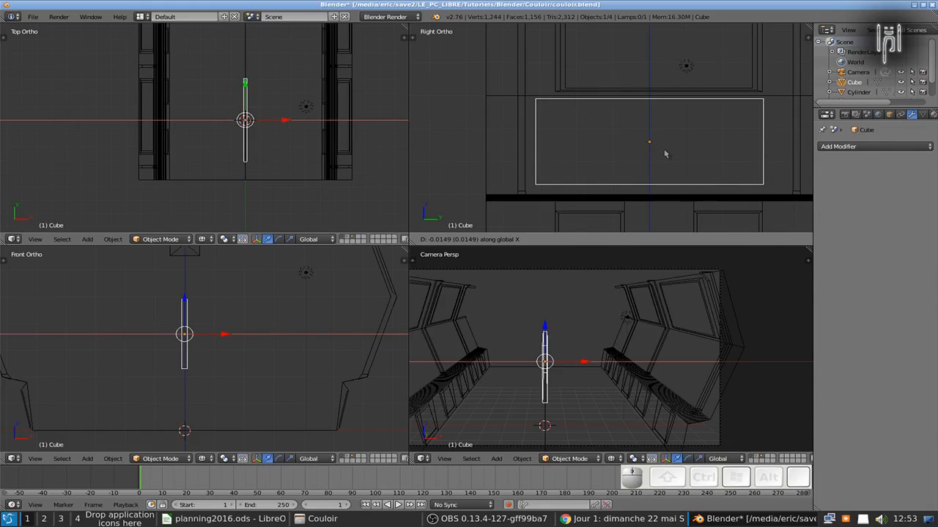
key("Escape")
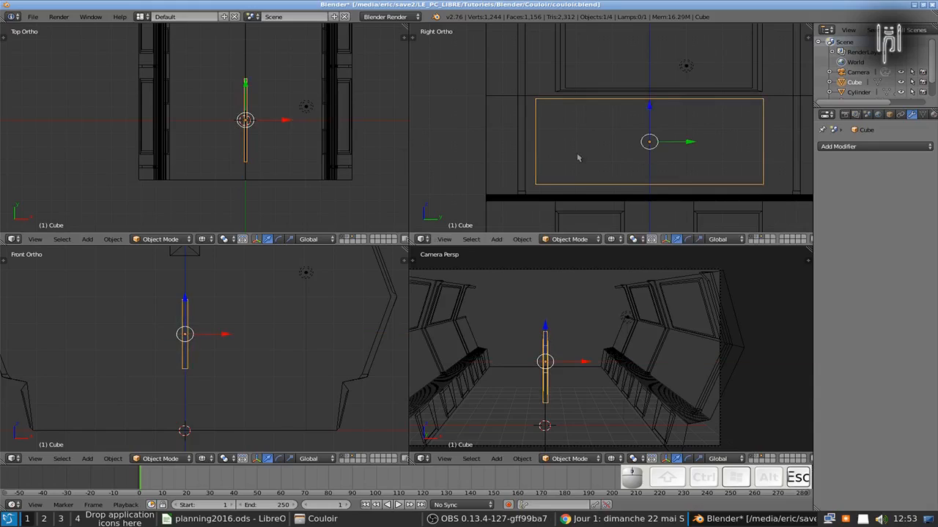
Move the cube about 0.18 units along the global Y axis
key("g")
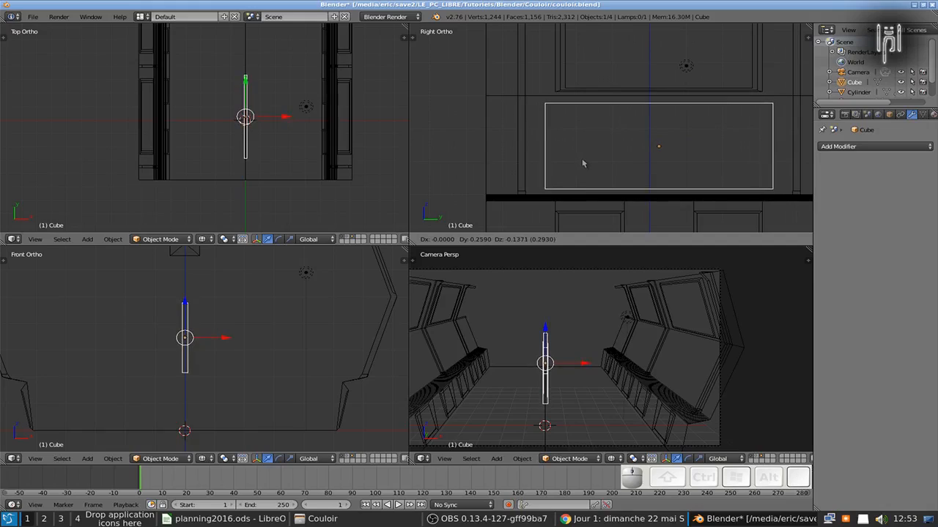
key("y")
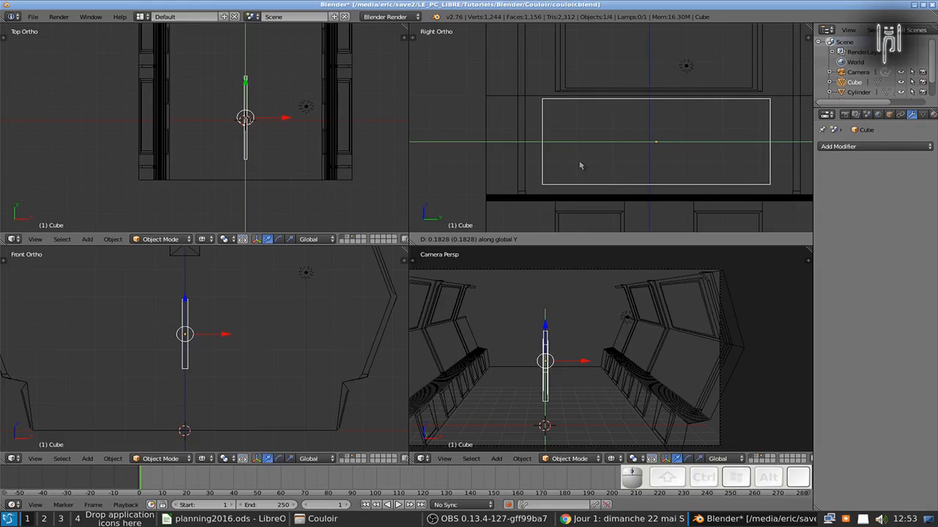
left_click(579, 165)
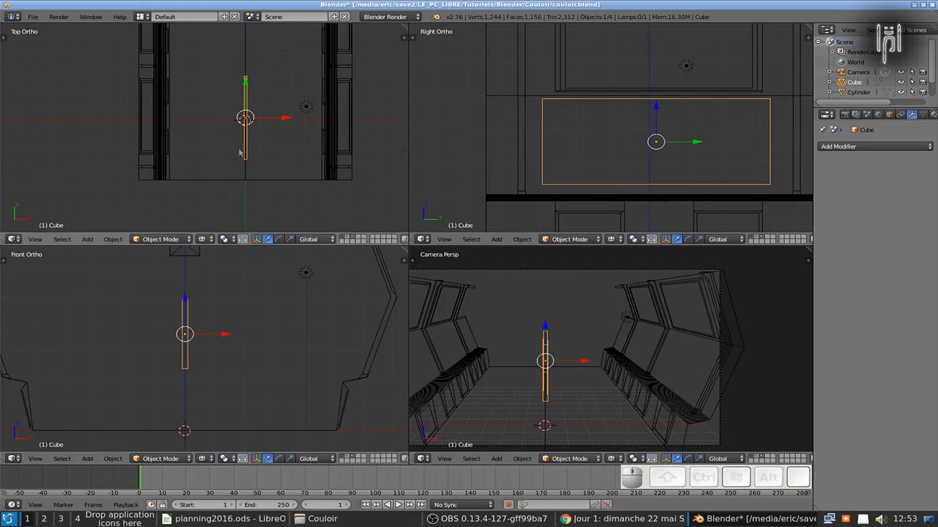
Set the pivot point to Individual Origins for transformations
scroll(245, 144, "up", 4)
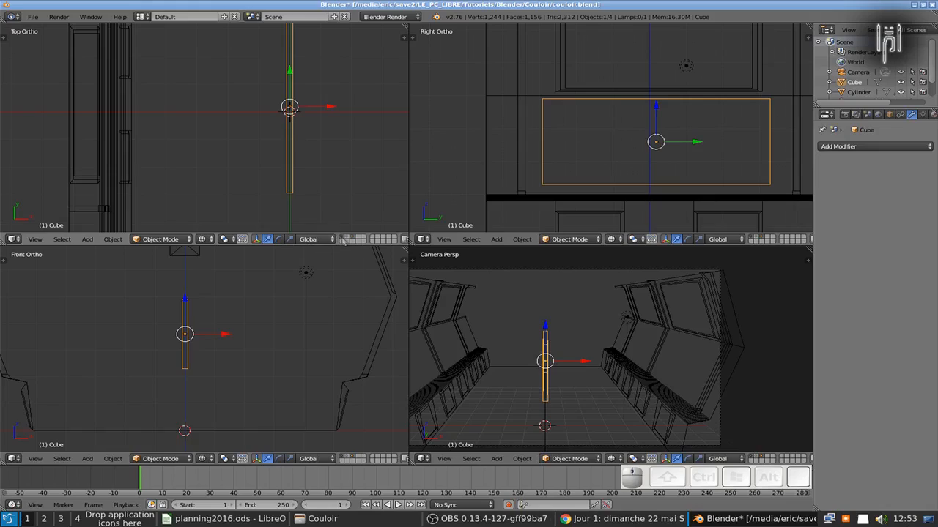
left_click(206, 242)
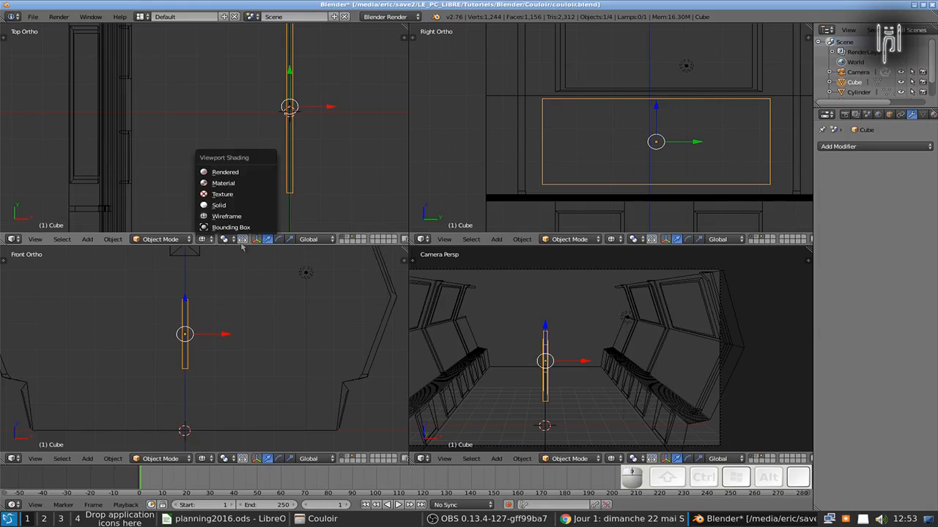
left_click(233, 242)
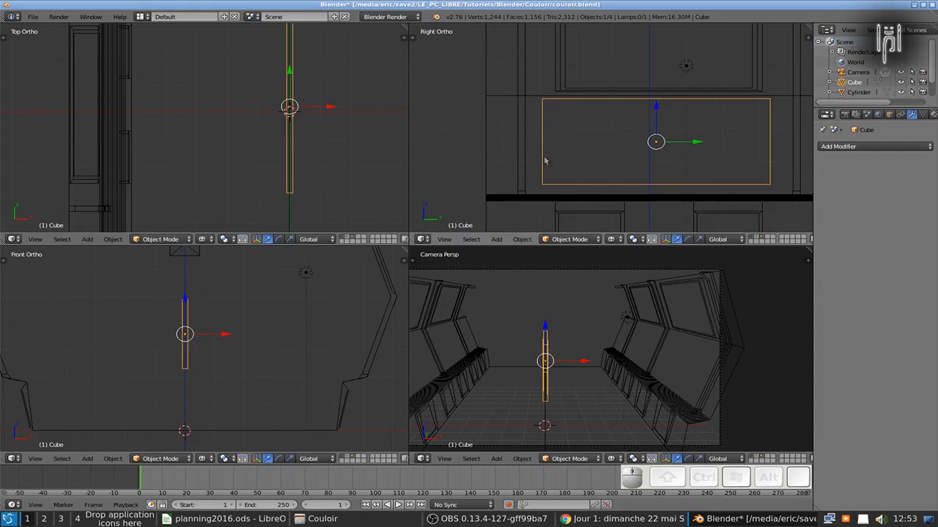
key("shift")
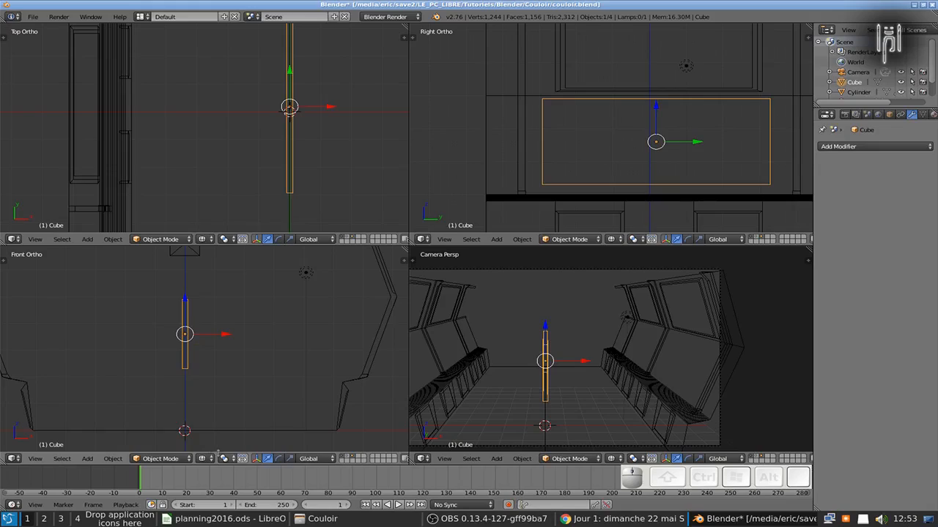
left_click(226, 459)
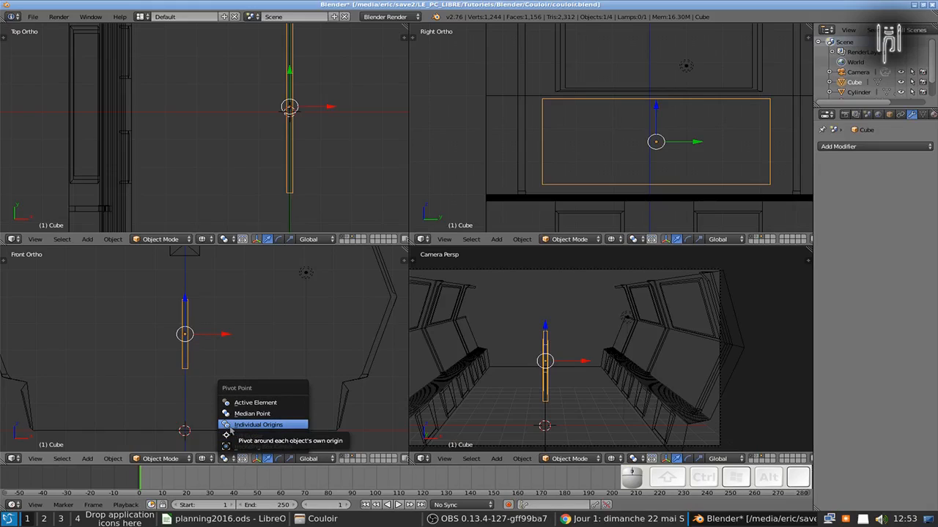
left_click(229, 428)
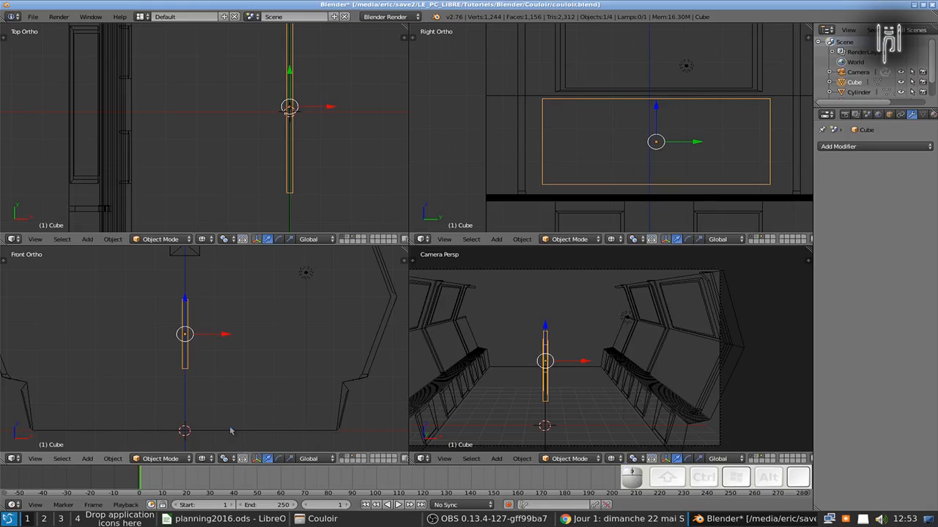
Add a mesh cylinder at the 3D cursor and rotate it 90° about the X axis
key("shift+a")
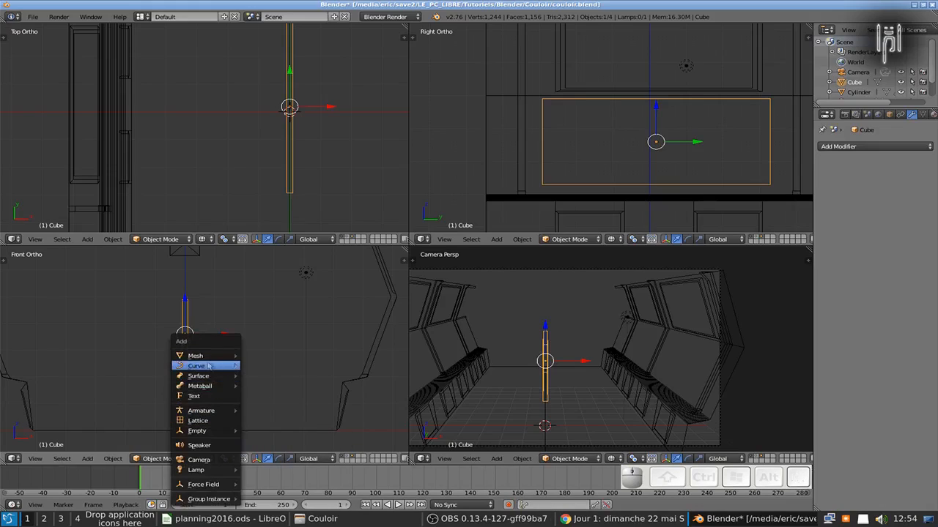
mouse_move(206, 357)
left_click(271, 406)
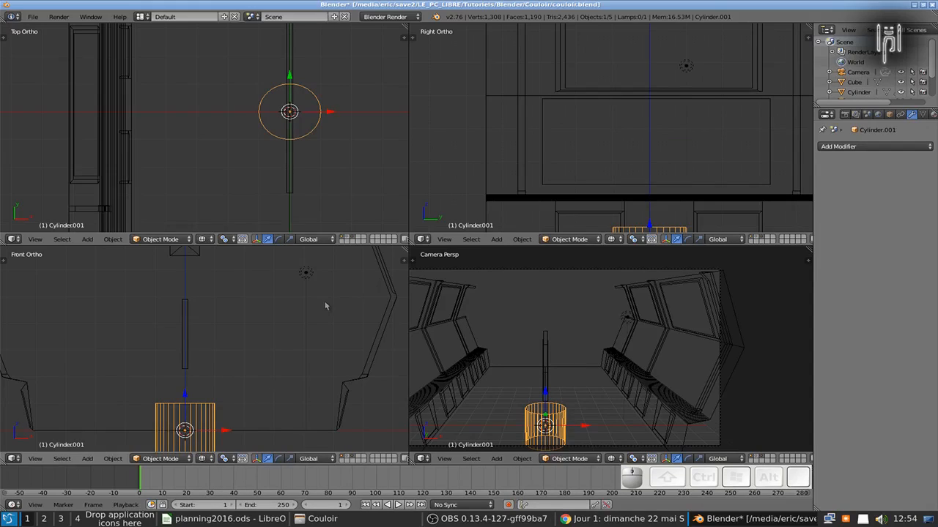
scroll(266, 335, "down", 2)
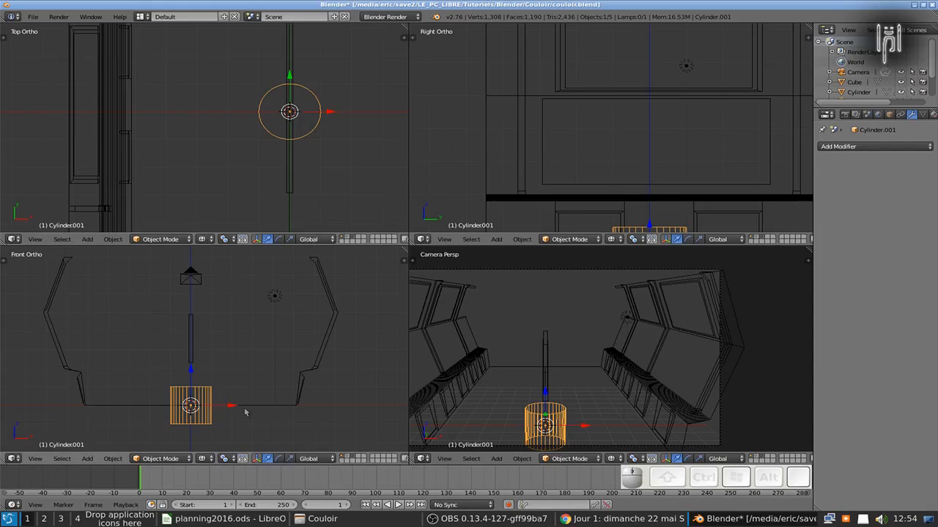
type("rx90")
key("Return")
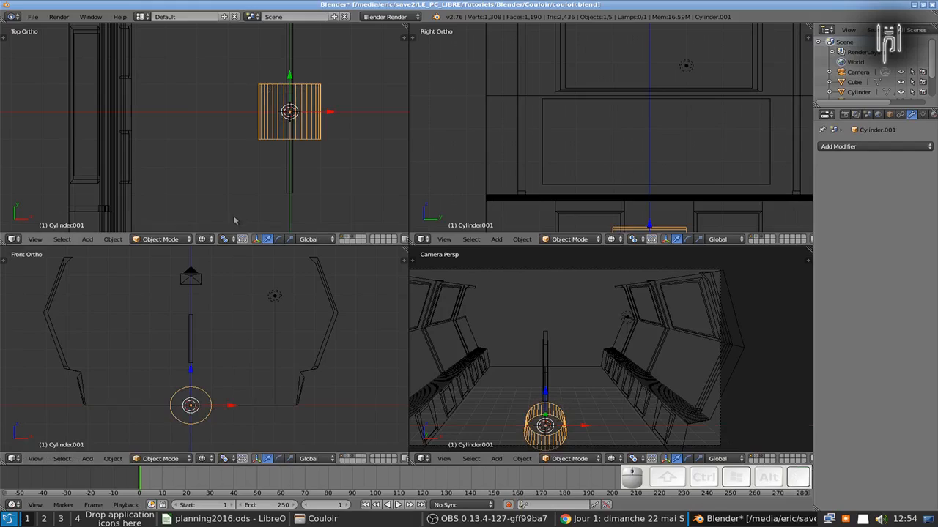
Flatten the cylinder along the global Y axis to about 0.1, and scale it uniformly by 0.4
key("s")
key("y")
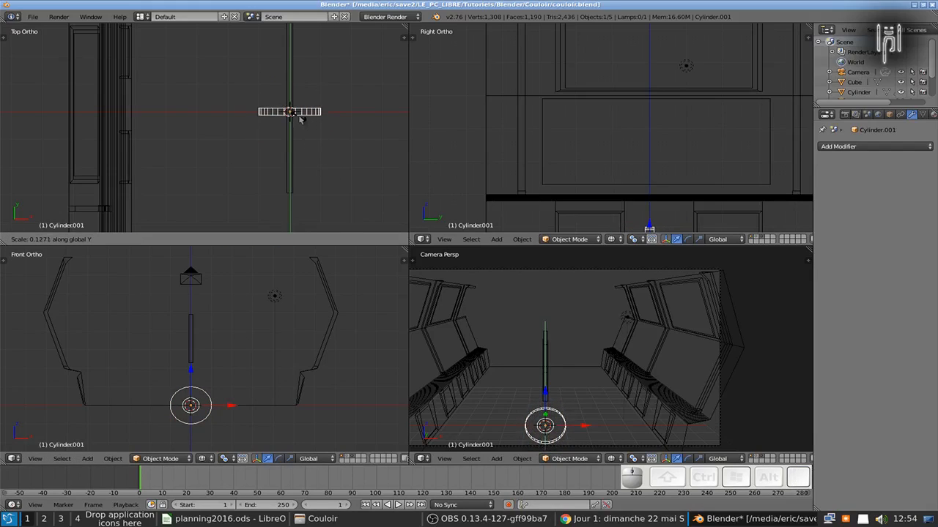
left_click(300, 120, "ctrl")
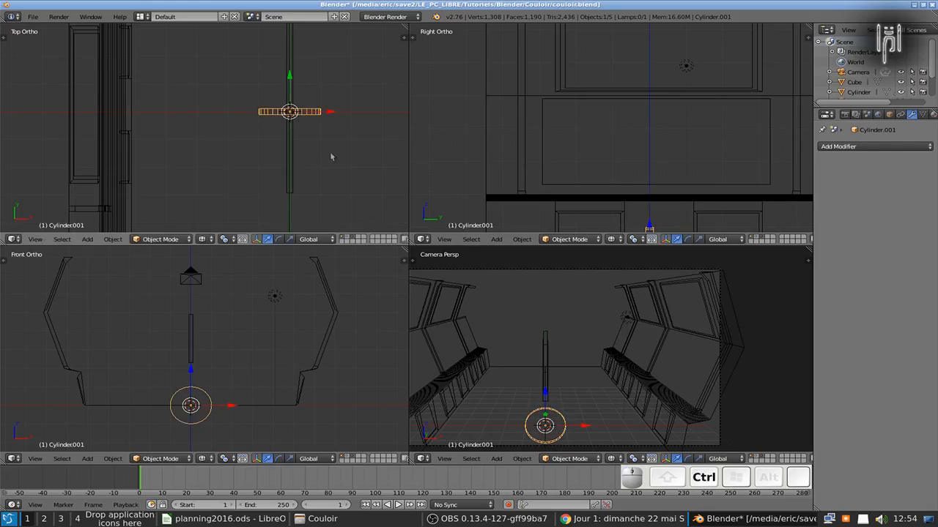
key("s")
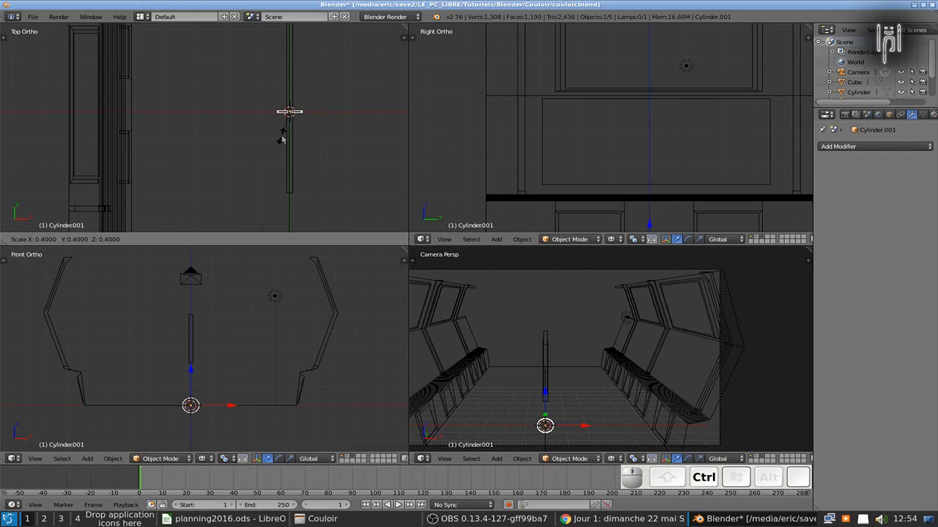
left_click(282, 138, "ctrl")
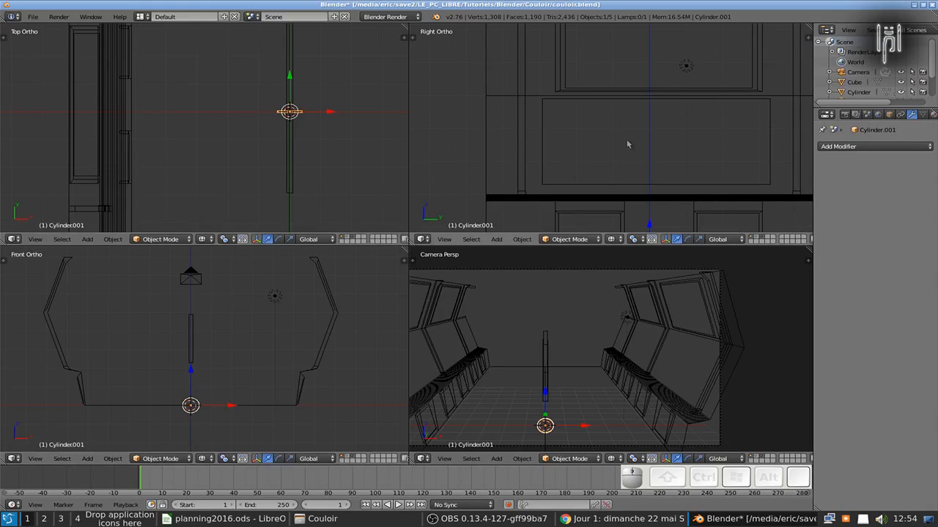
Move the cylinder to the cube's layer, layer 2, and show only that layer
scroll(628, 144, "down", 4)
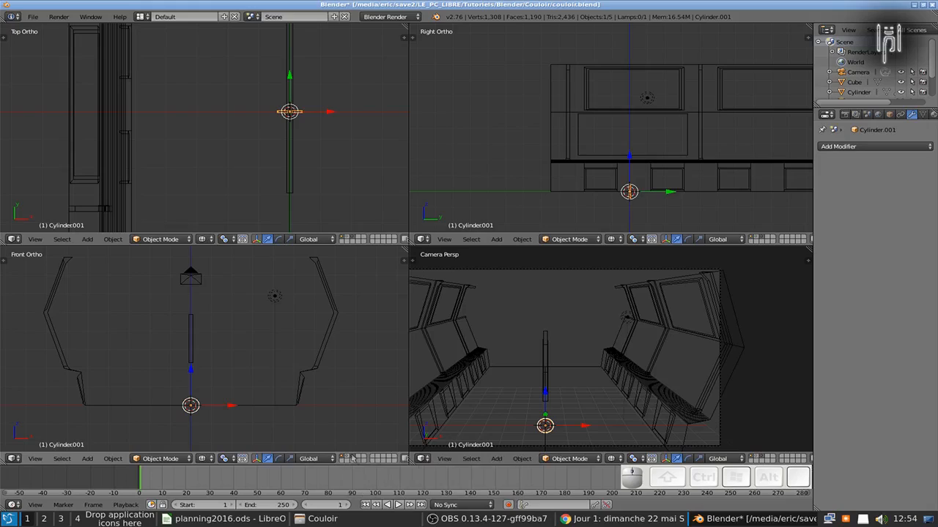
left_click(351, 457)
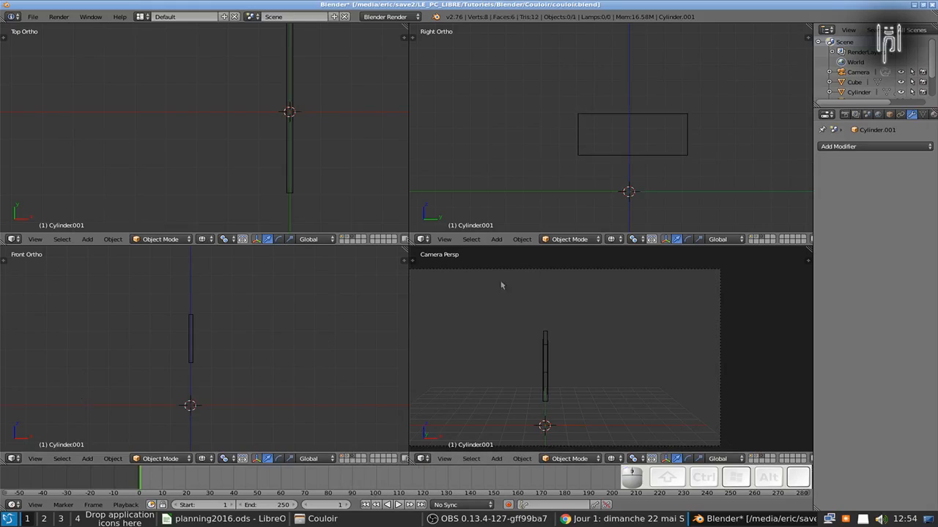
left_click(344, 457)
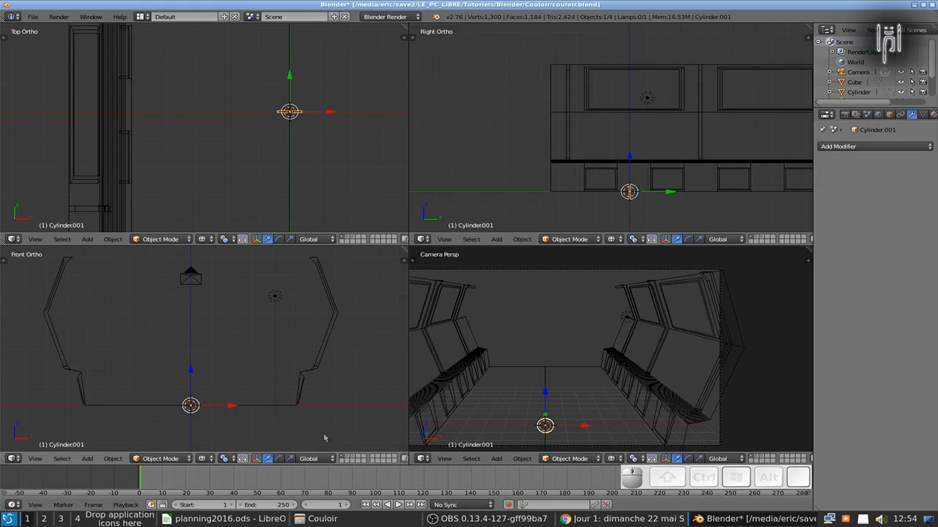
key("m")
left_click(386, 419)
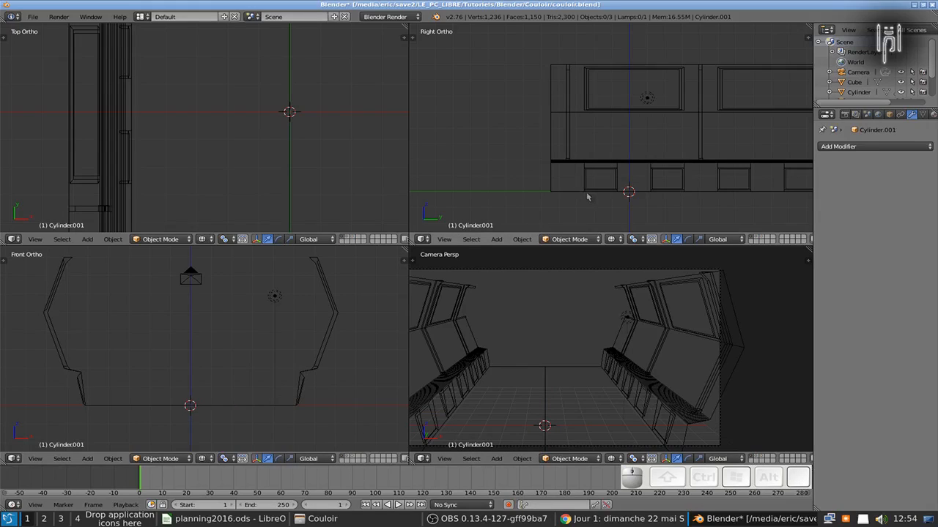
key("2")
Turn the cylinder 90° in the top view and move it -2 units in Y and 4 units in Z onto the slab
scroll(619, 195, "up", 2)
scroll(610, 211, "down", 1)
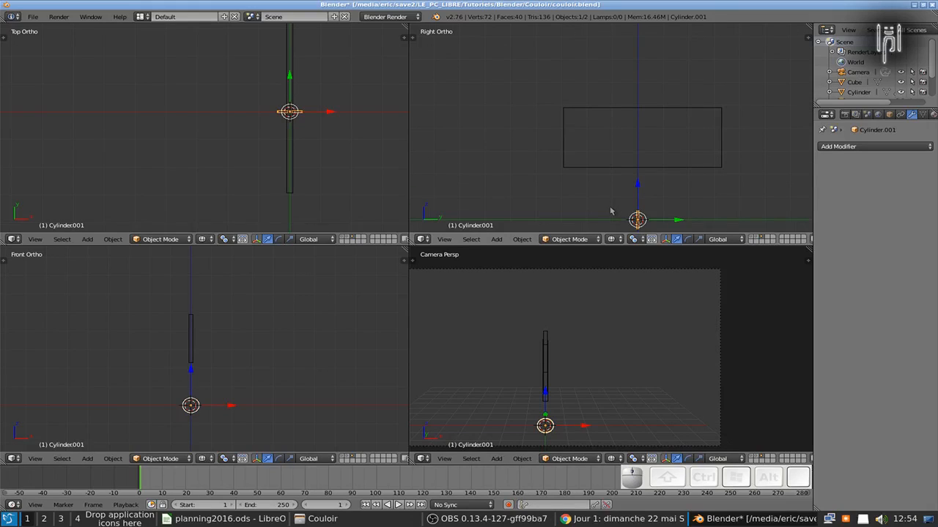
middle_click_drag(613, 210, 579, 168, "shift")
scroll(589, 191, "up", 2)
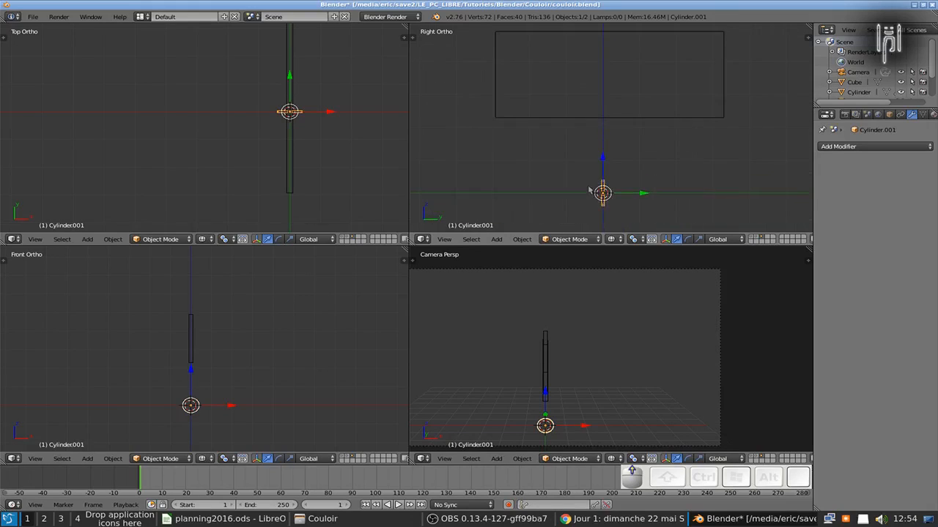
key("r")
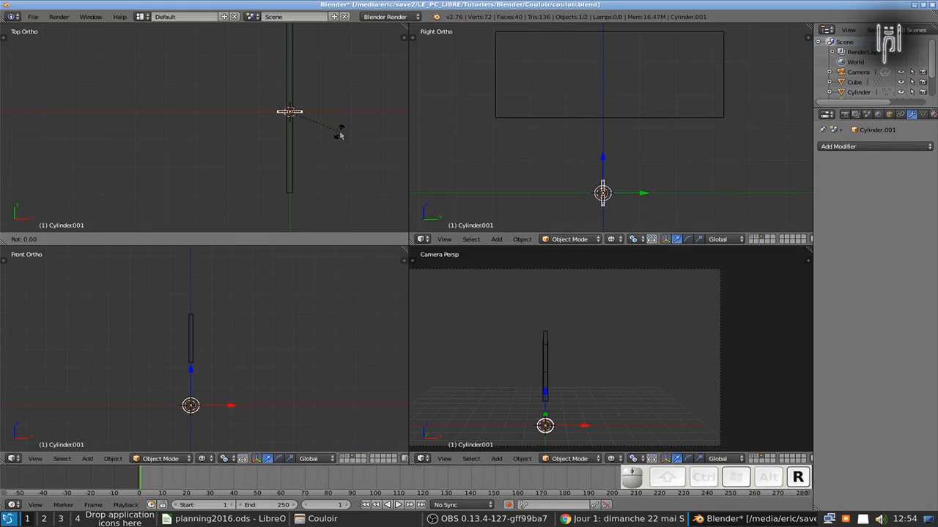
left_click(304, 90, "ctrl")
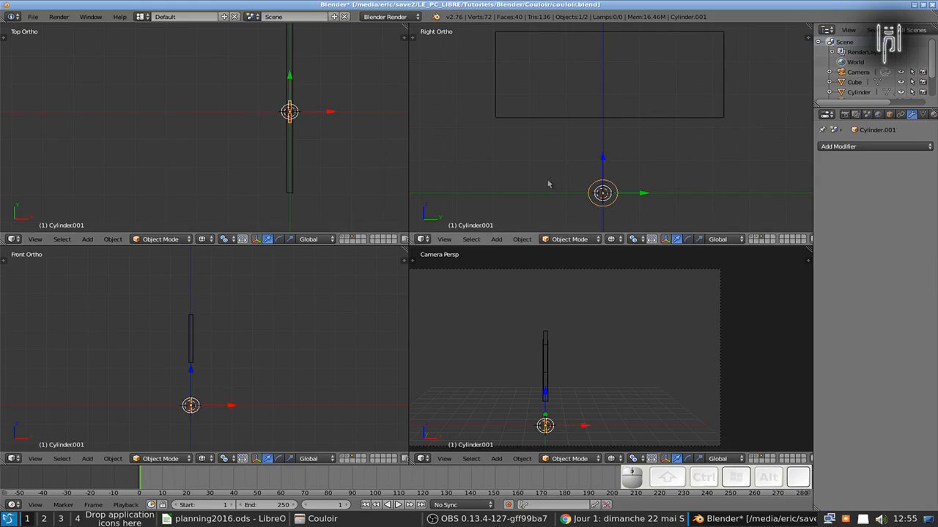
key("g")
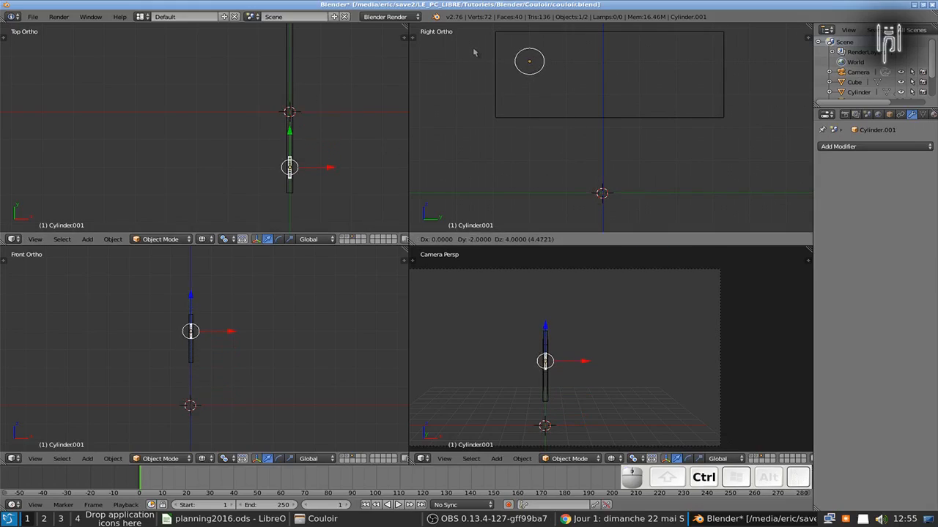
left_click(473, 52, "ctrl")
Duplicate the flat cylinder three times to form a two-by-two grid on the slab, spaced 1 unit apart in Y and Z
middle_click_drag(521, 142, 517, 218, "shift")
scroll(575, 146, "up", 3)
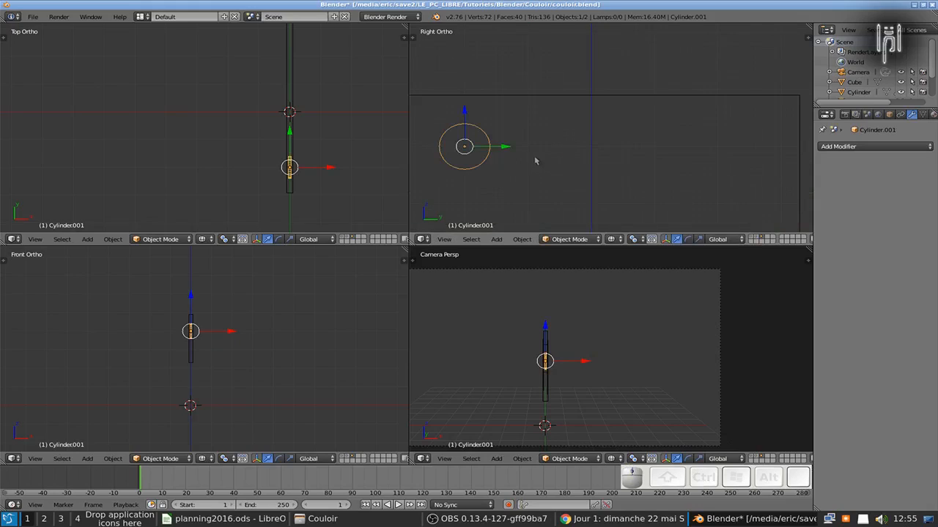
key("shift+d")
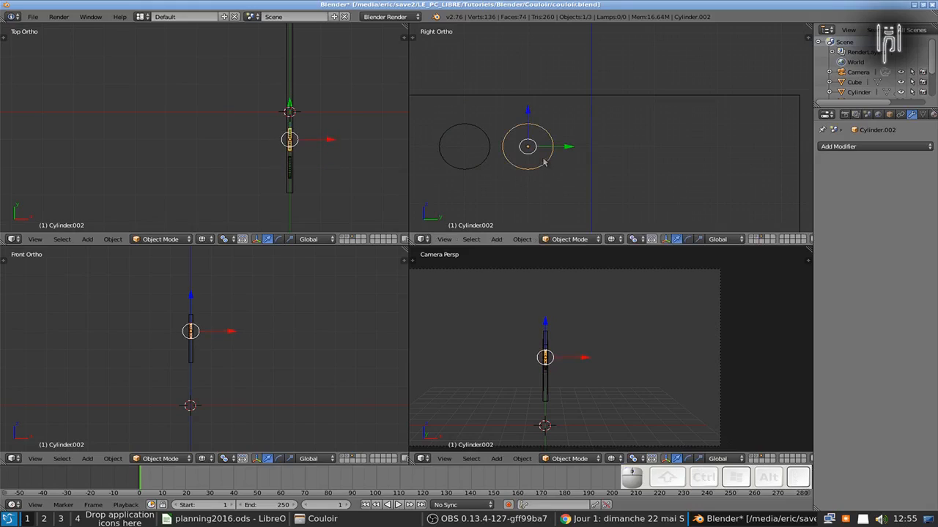
key("shift+d")
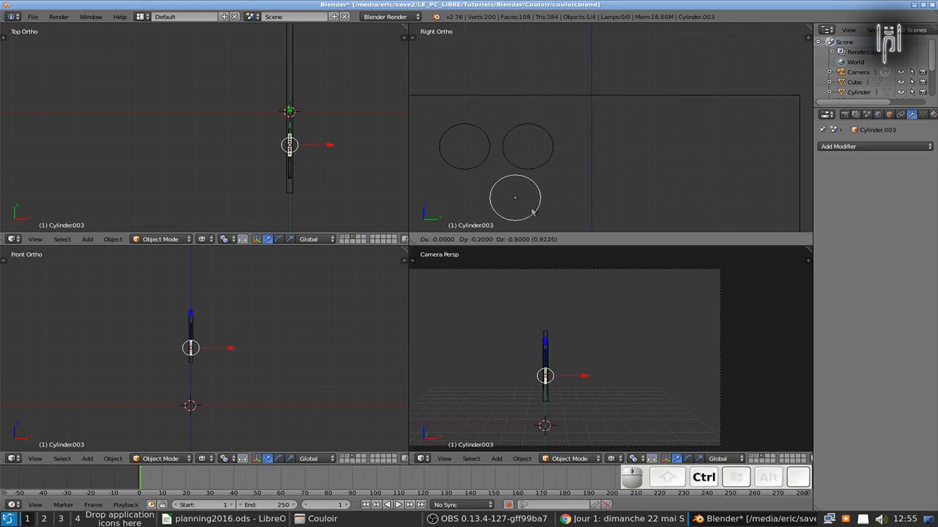
left_click(545, 214)
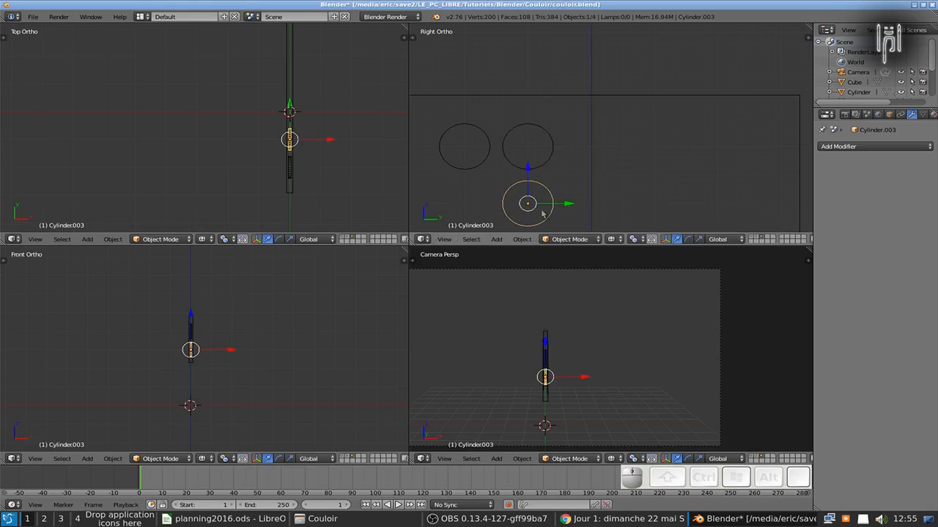
key("shift+d")
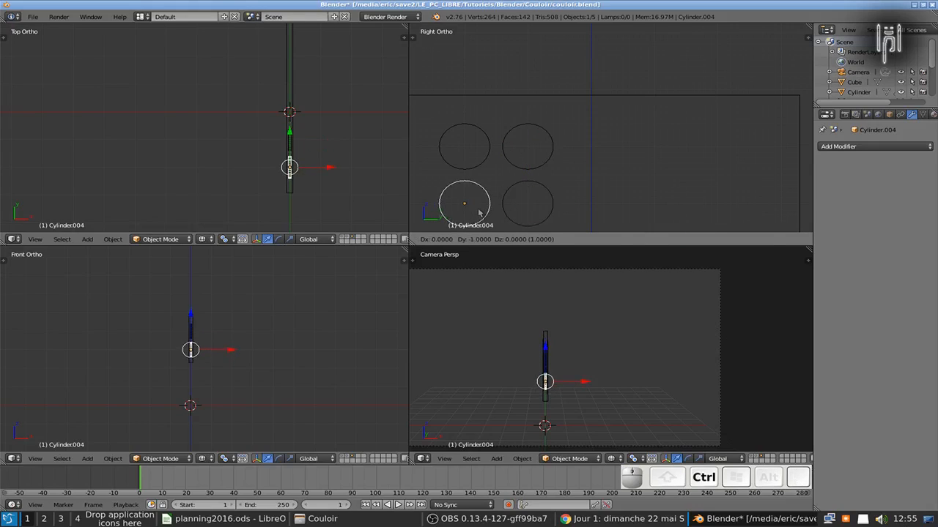
left_click(480, 212)
Snap the 3D cursor to the selected cylinder, the last one duplicated, and add a mesh cube there
middle_click_drag(501, 156, 502, 109, "shift")
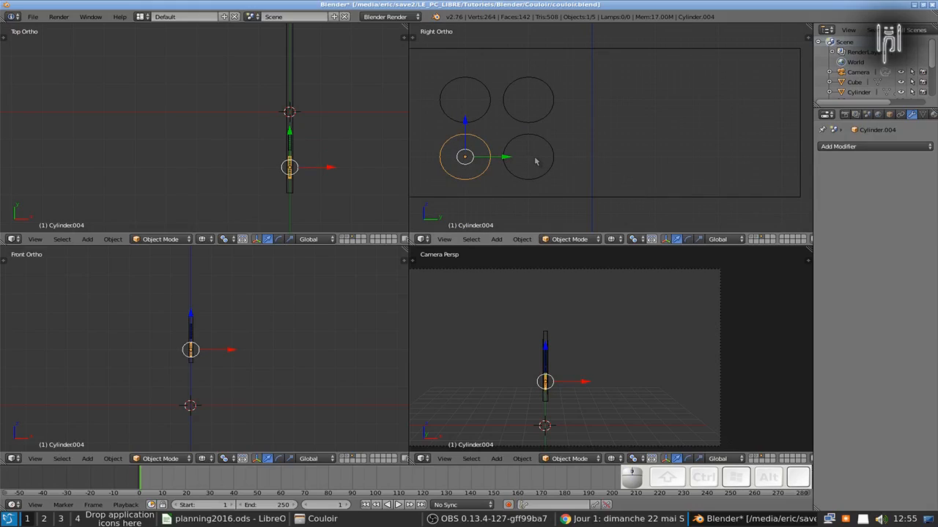
key("shift+a")
mouse_move(537, 159)
key("shift+s")
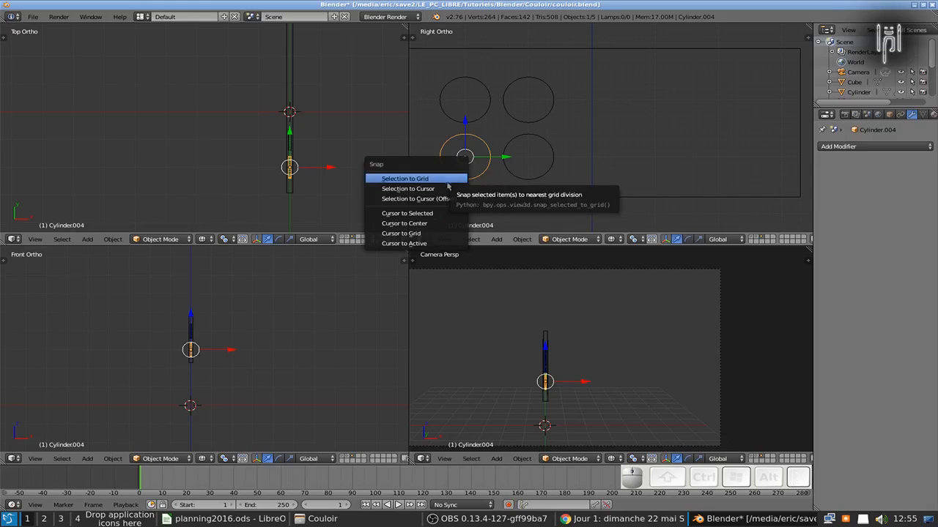
left_click(390, 213)
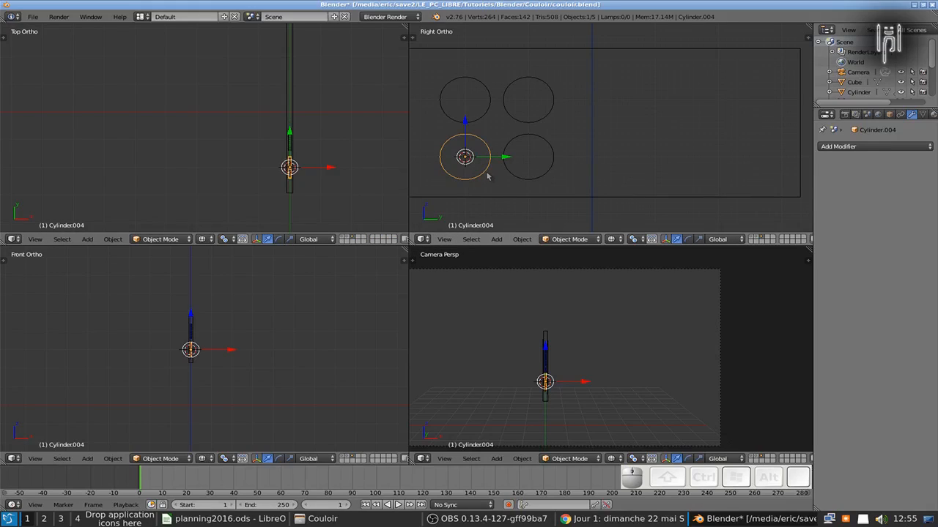
key("shift+a")
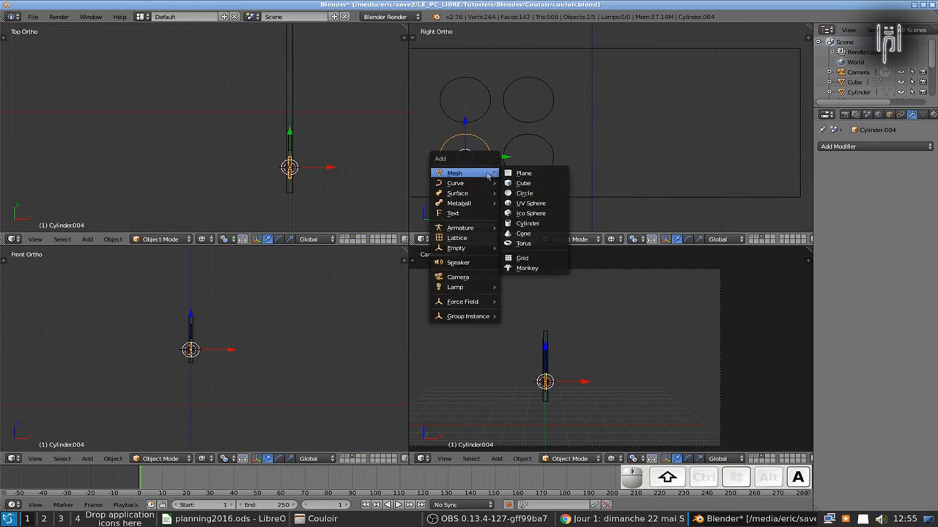
left_click(523, 183)
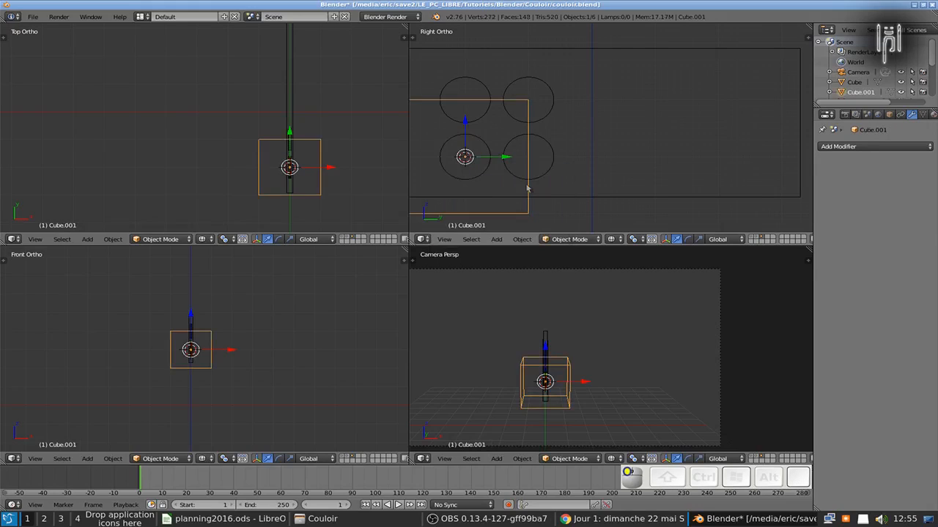
Scale the cube uniformly to about 0.2 so it fits inside the cylinder's outline, and rotate it 45° in the right view
key("s")
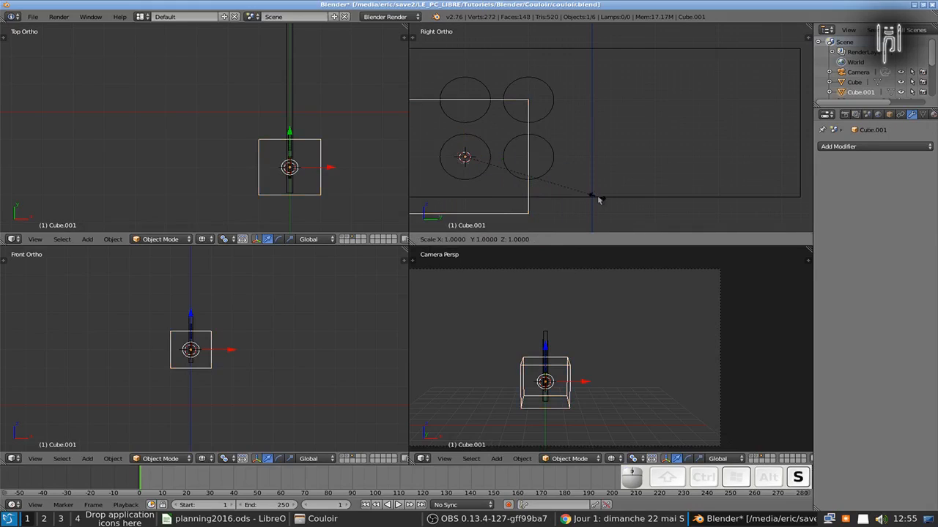
left_click(495, 175)
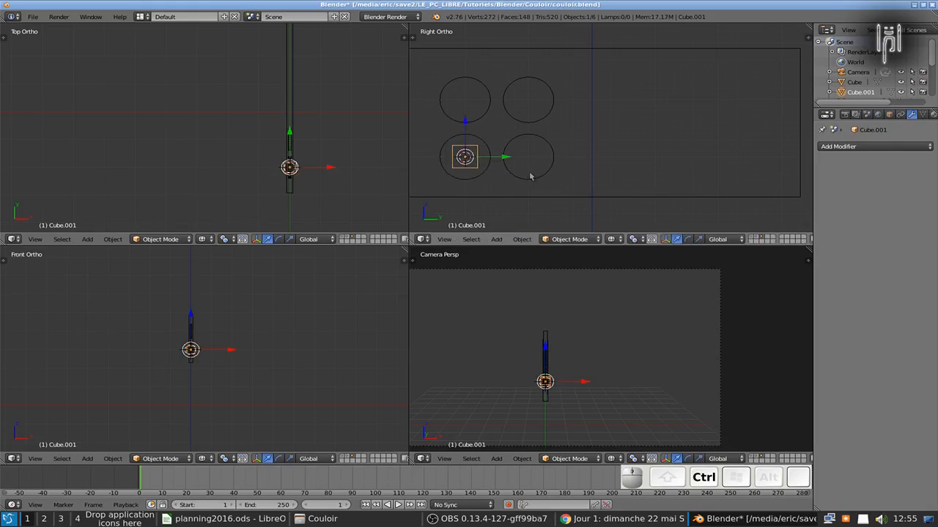
key("r")
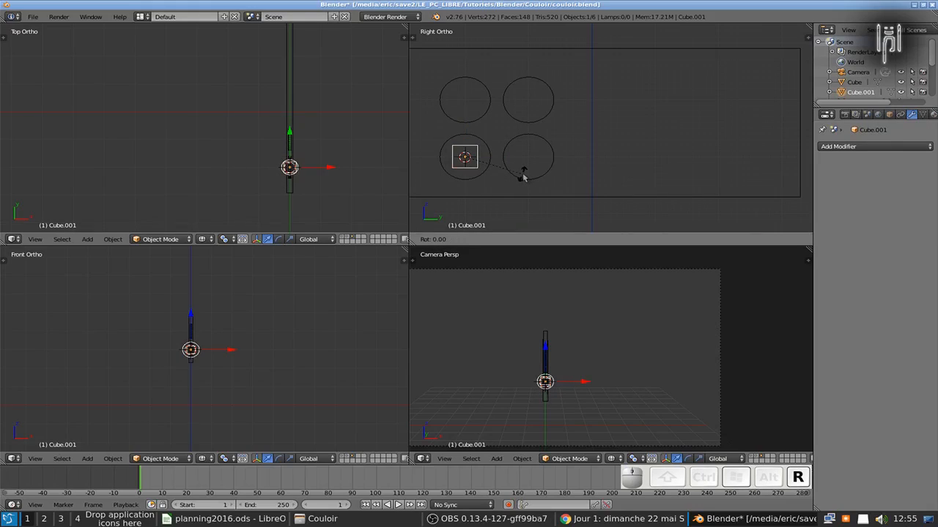
key("ctrl")
left_click(495, 209, "ctrl")
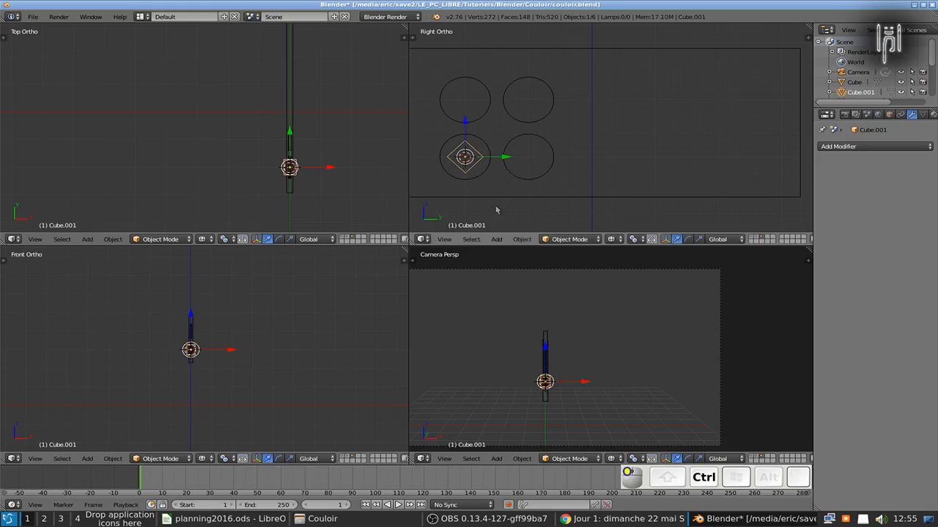
Scale the small rotated cube along the global X axis to 0.3
scroll(327, 176, "up", 4)
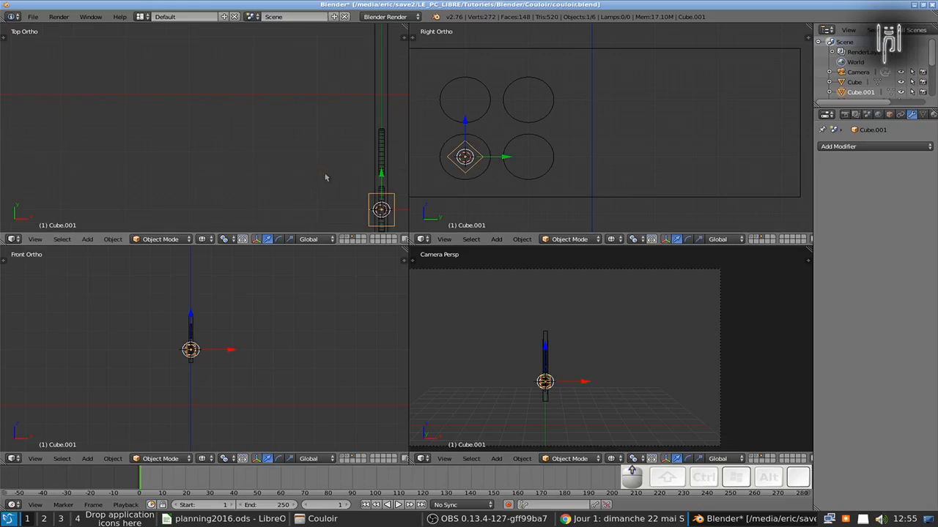
middle_click_drag(347, 193, 218, 96, "shift")
scroll(306, 151, "up", 4)
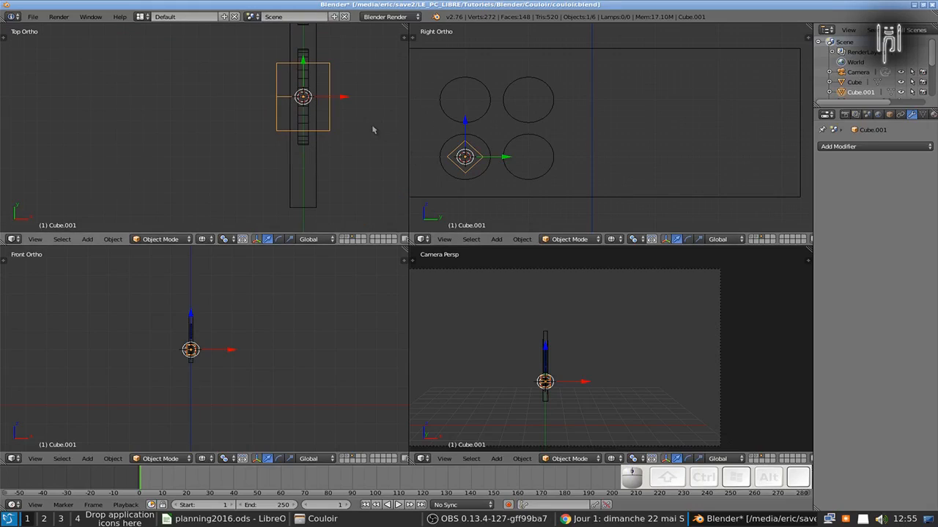
key("s")
key("x")
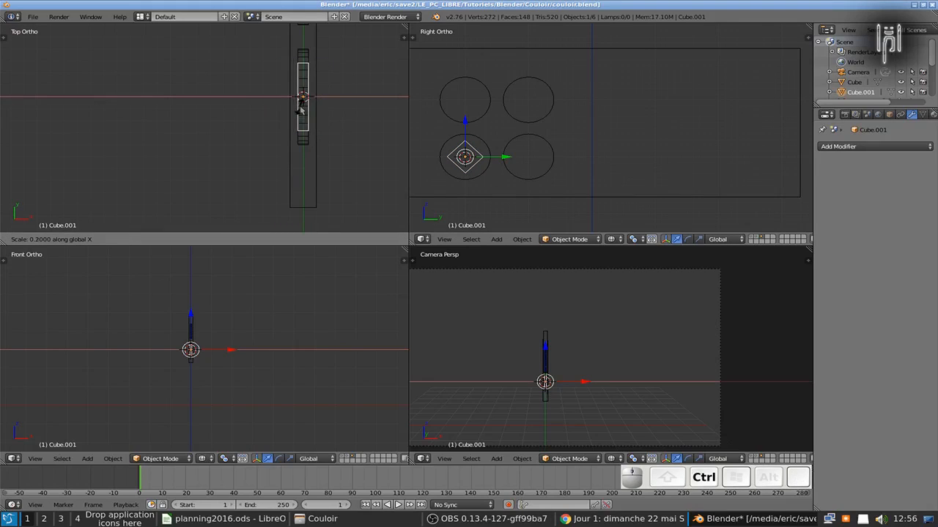
left_click(301, 110)
scroll(282, 137, "up", 3)
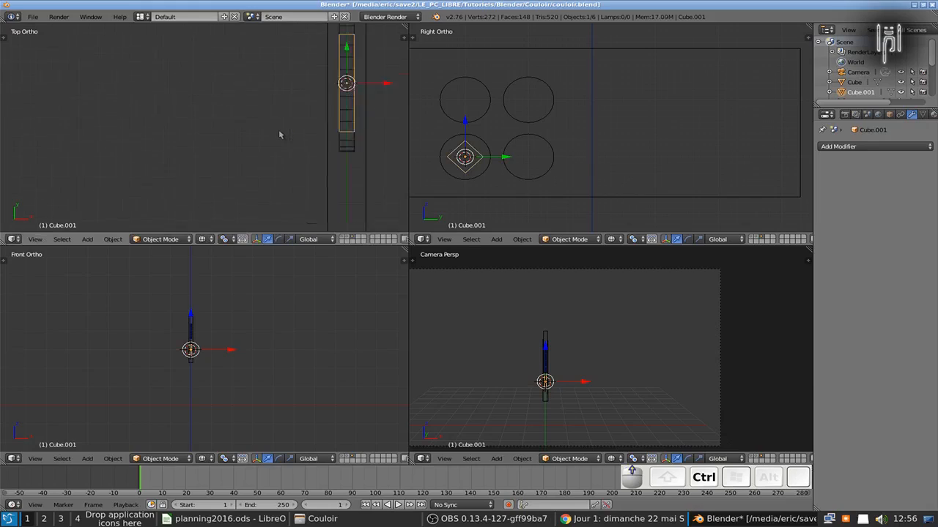
Move the small rotated cube about 0.02 units along global X so it projects slightly from the cylinder
middle_click_drag(283, 134, 231, 165, "shift")
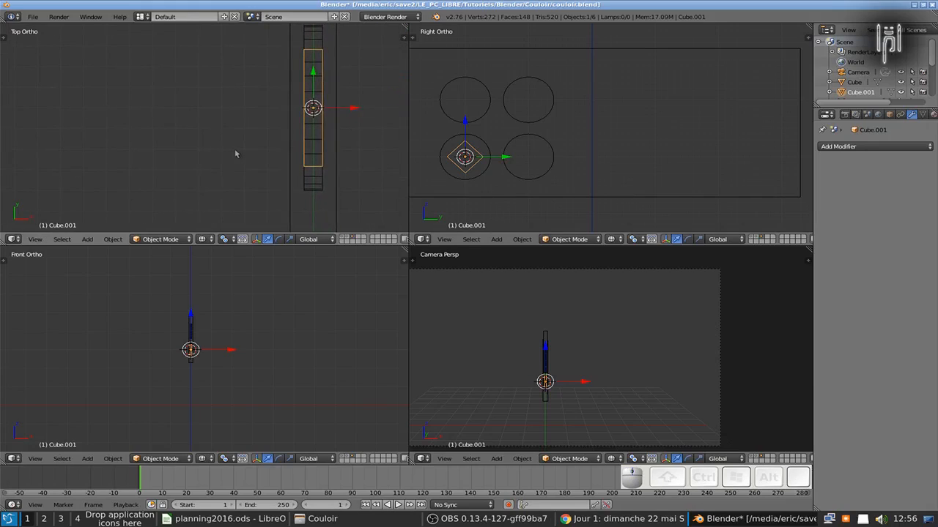
key("g")
key("x")
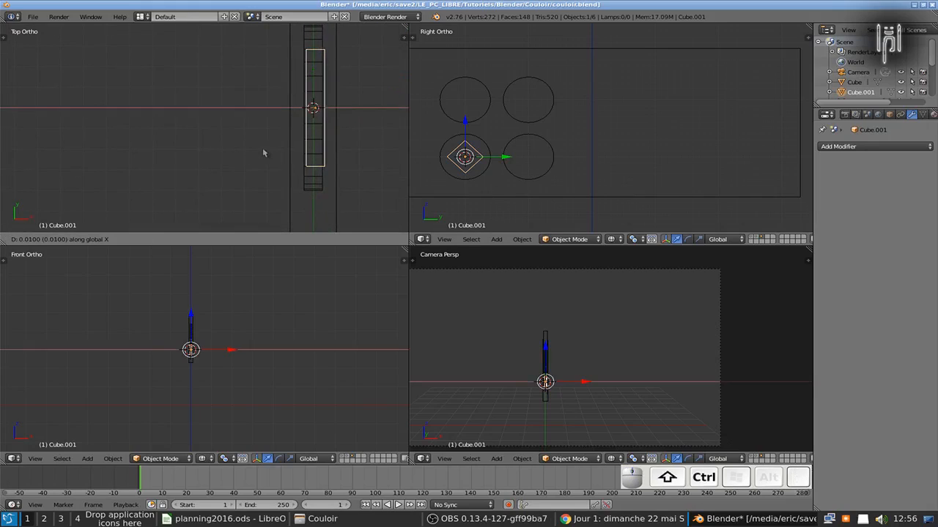
left_click(291, 154, "ctrl")
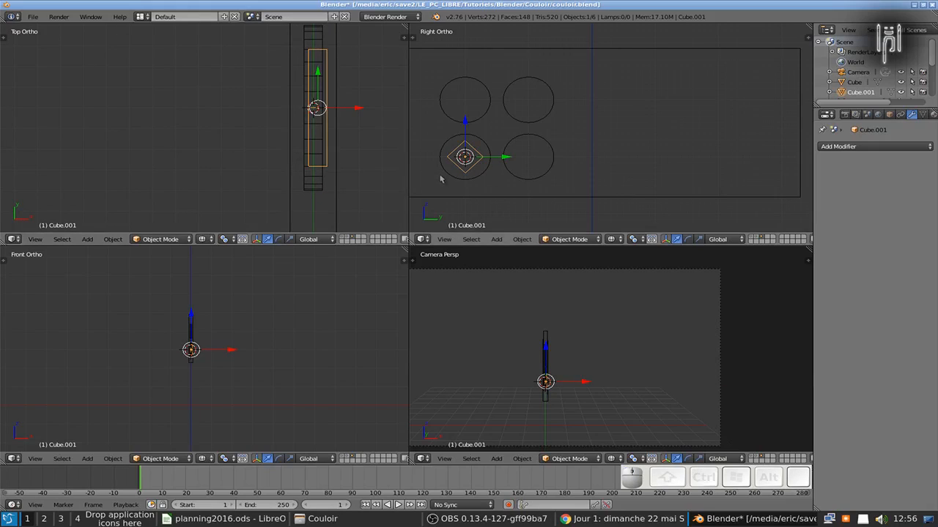
Check the model in solid shading and move the slab about -0.1 units along global X so the cylinders protrude from its face
key("z")
mouse_move(438, 179)
middle_mouse_down()
mouse_move(576, 194)
mouse_move(599, 189)
mouse_move(505, 217)
mouse_move(466, 204)
middle_mouse_up()
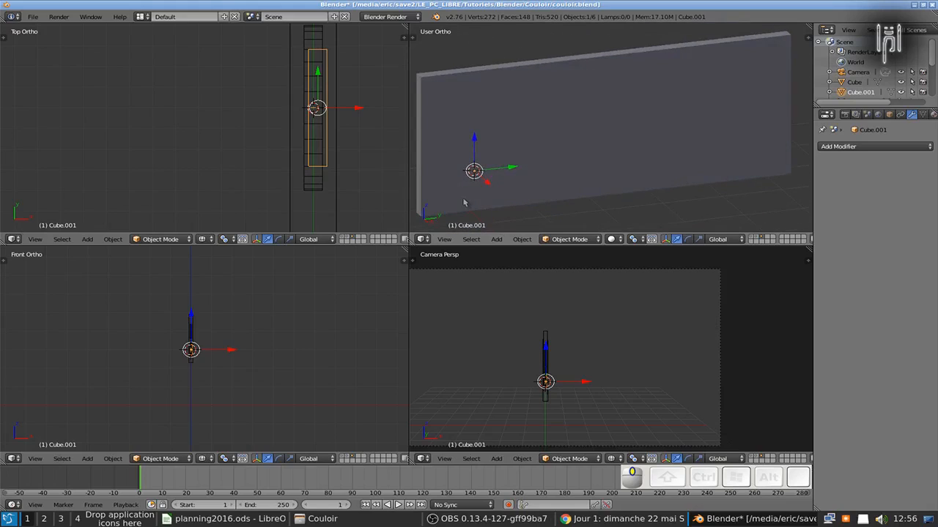
right_click(337, 191)
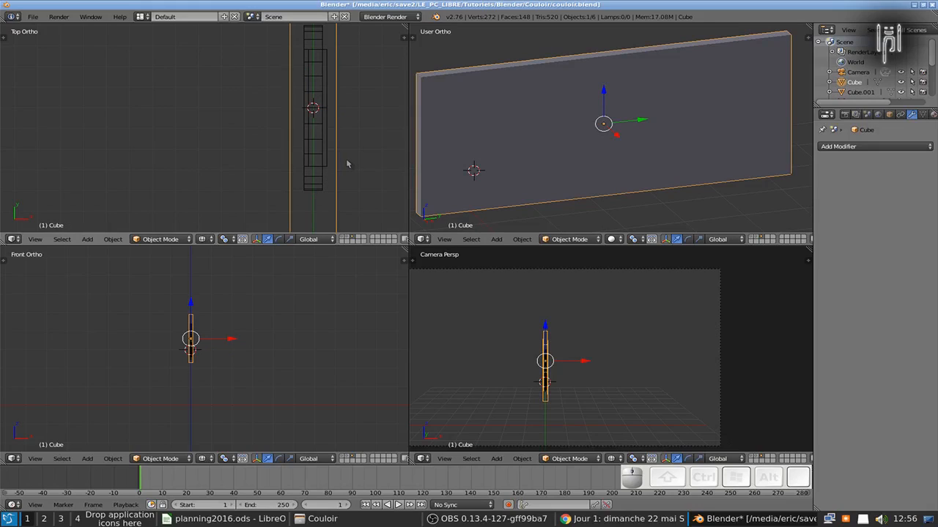
right_click(315, 162)
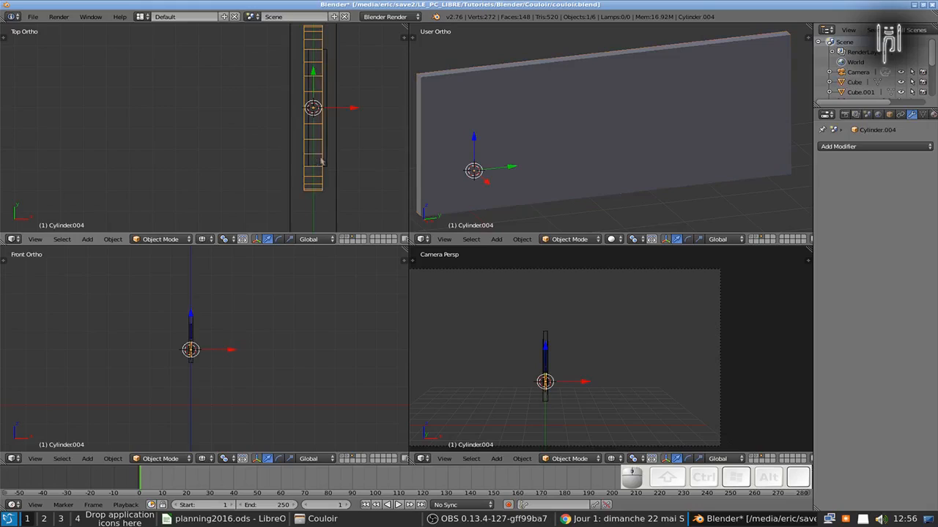
right_click(336, 158)
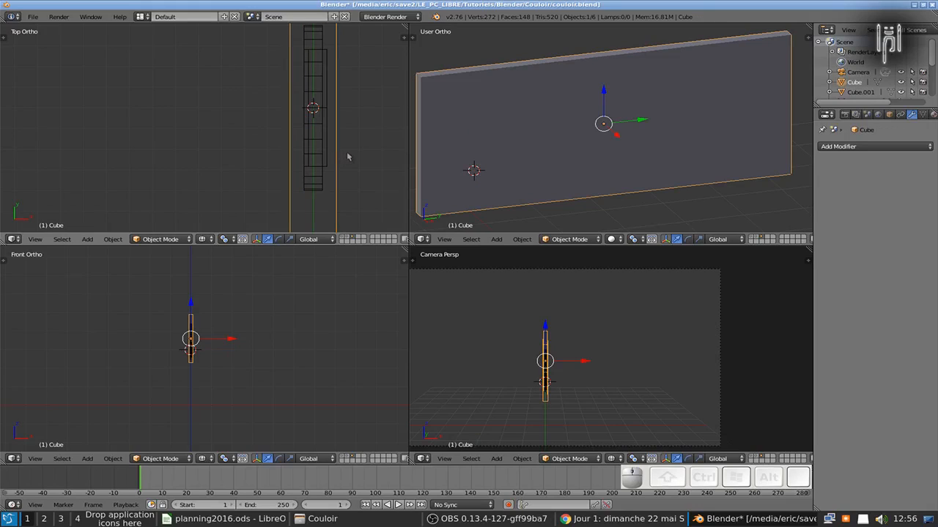
key("g")
key("x")
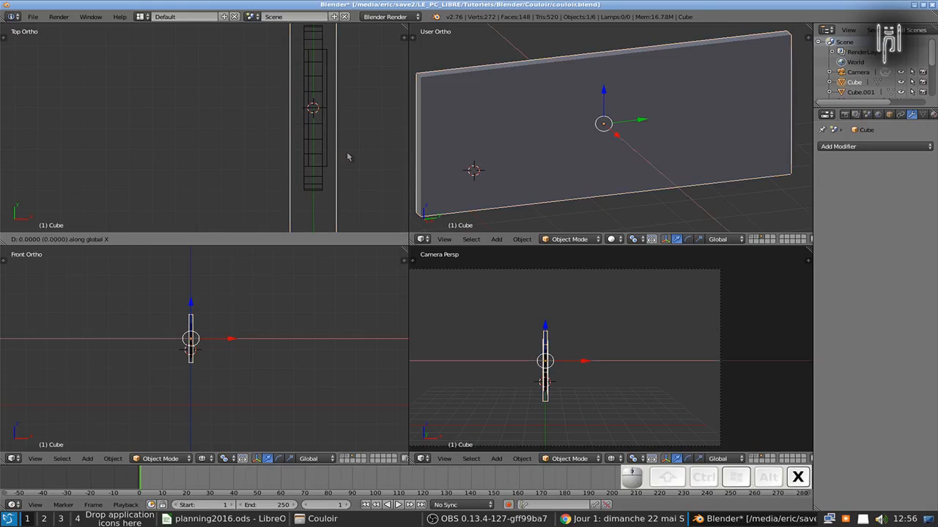
left_click(324, 159)
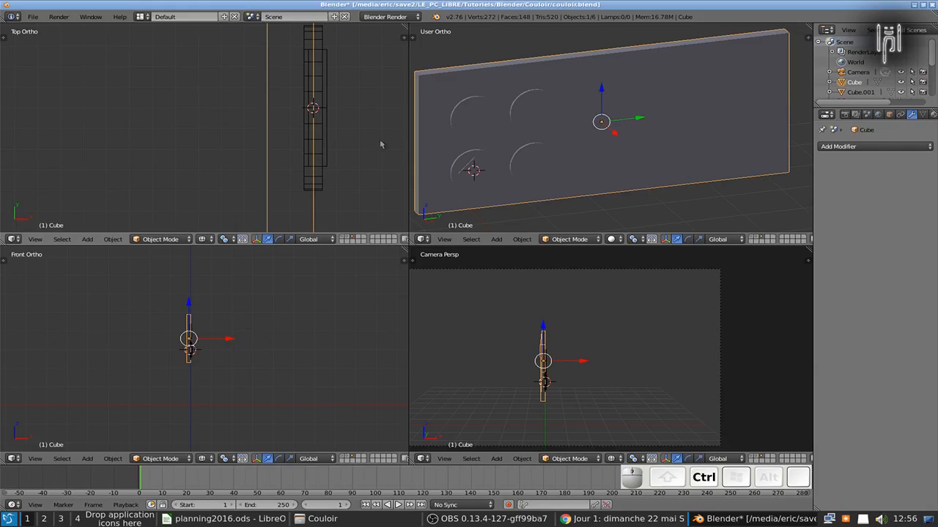
middle_click_drag(12, 149, 469, 154)
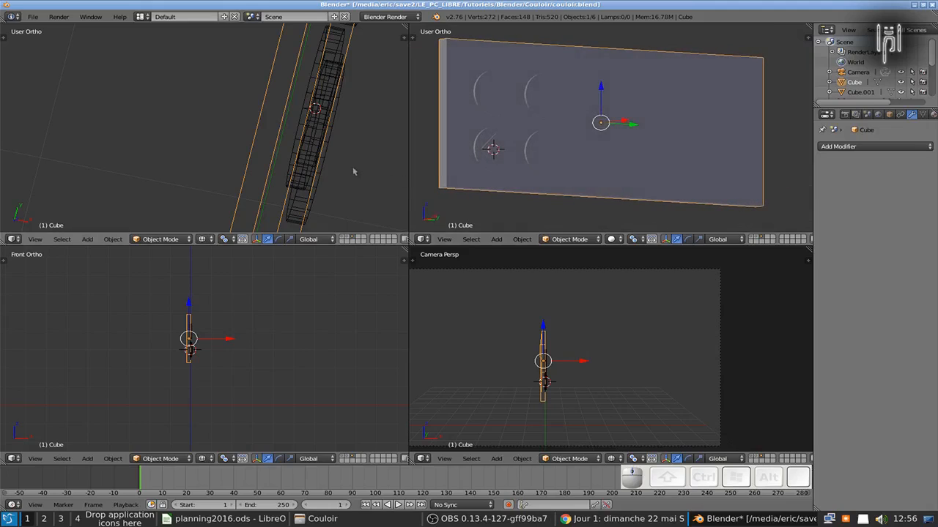
Return to wireframe in the right view and add another mesh cube at the 3D cursor
key("KP_1")
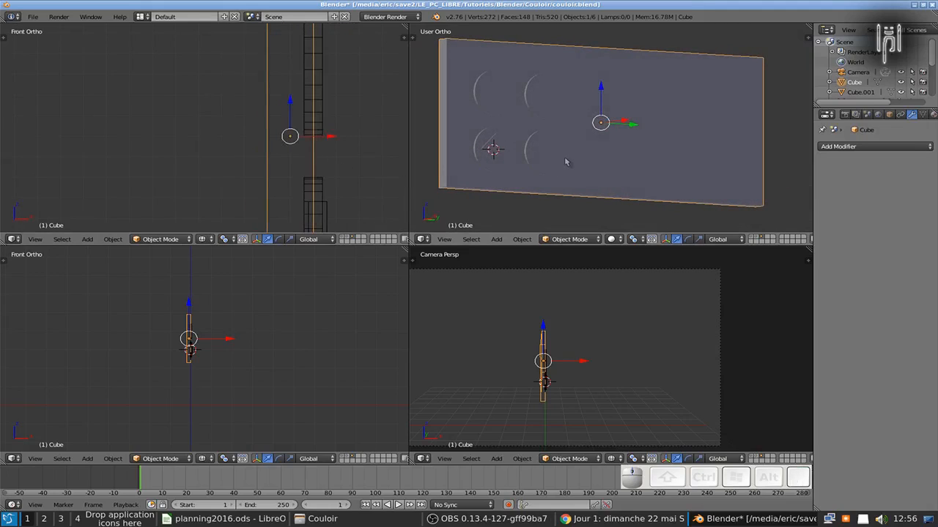
key("KP_3")
key("z")
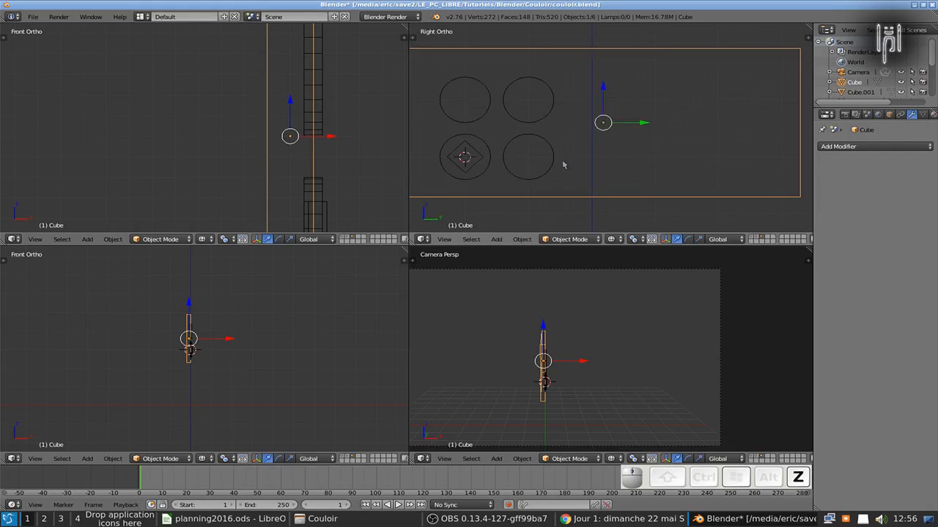
scroll(460, 152, "down", 2)
scroll(485, 156, "up", 2)
scroll(439, 164, "up", 1)
scroll(440, 164, "down", 2)
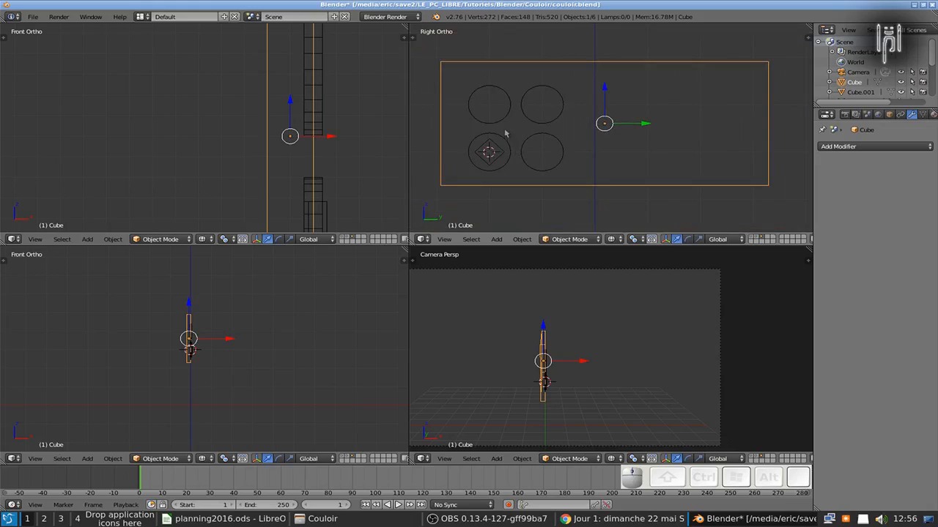
right_click(505, 123)
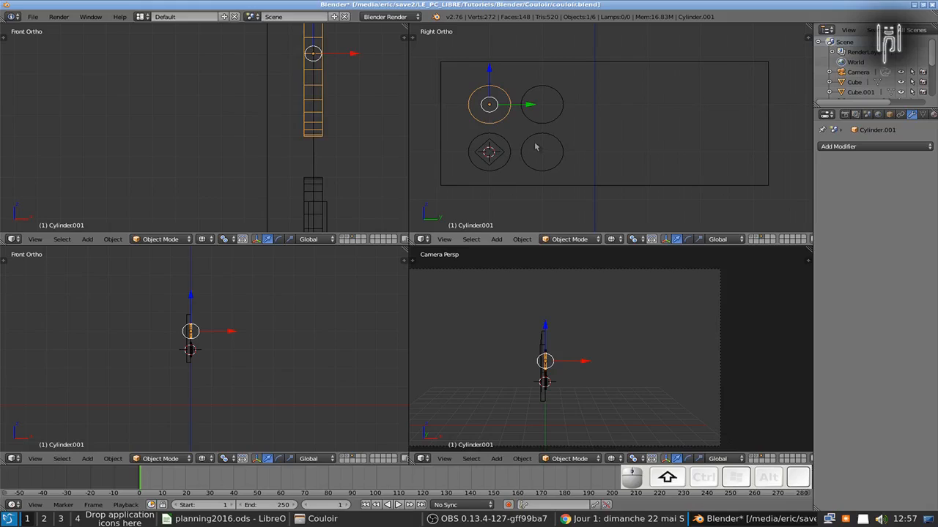
key("shift+a")
mouse_move(534, 144)
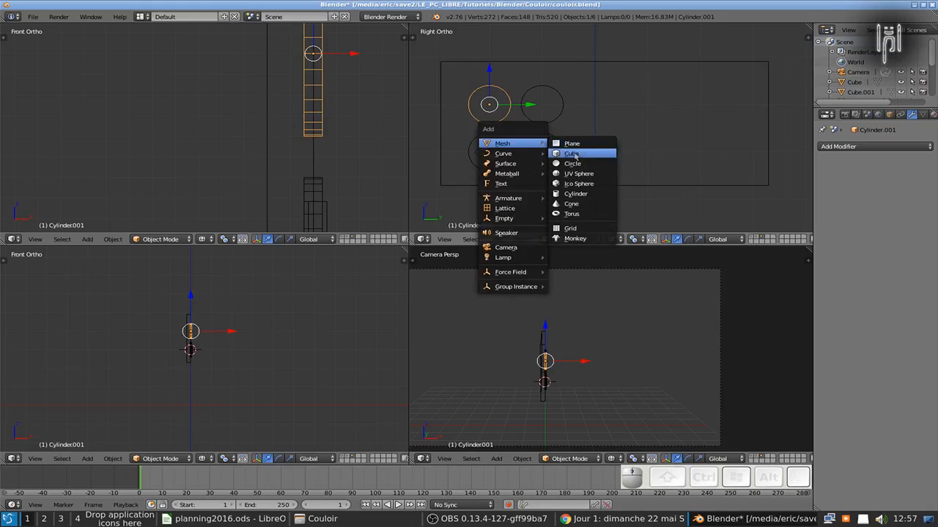
left_click(574, 154)
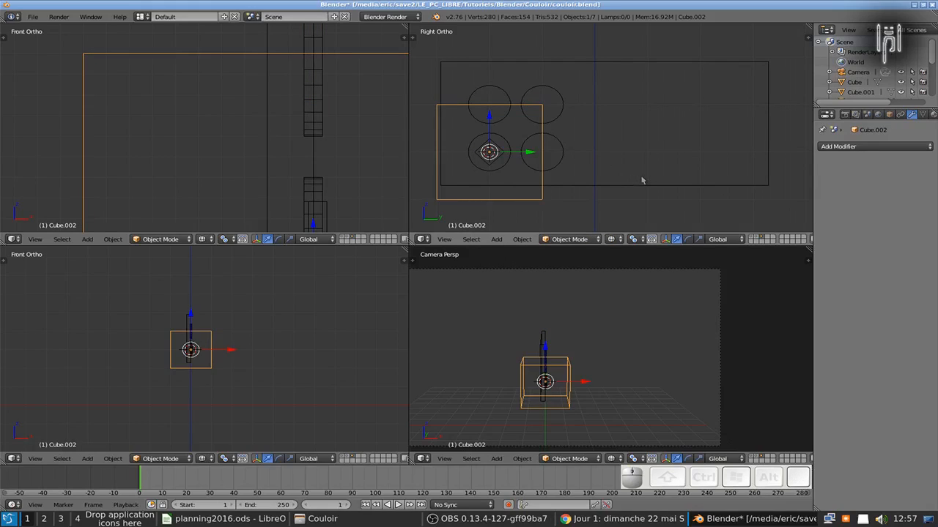
Scale the new cube along the global X axis to -0.1 so it becomes a thin plate
key("s")
key("x")
key("ctrl")
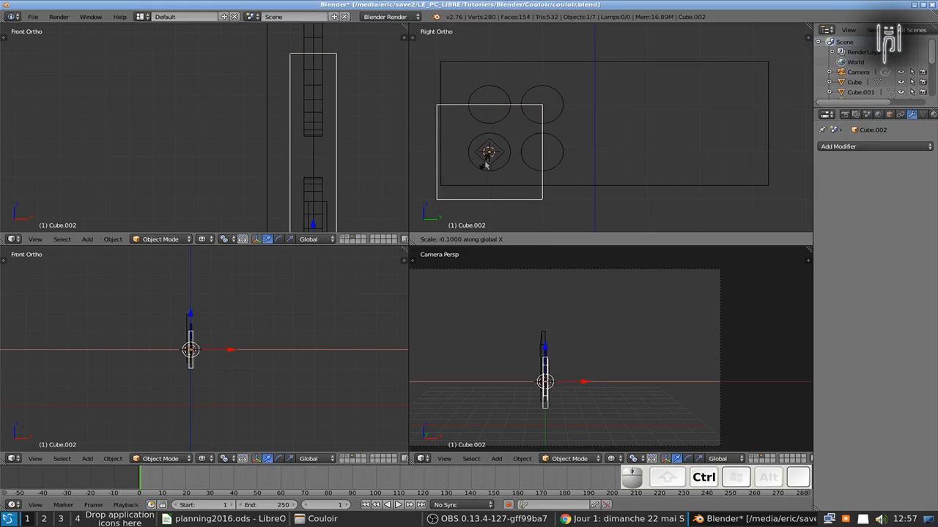
right_click(486, 158)
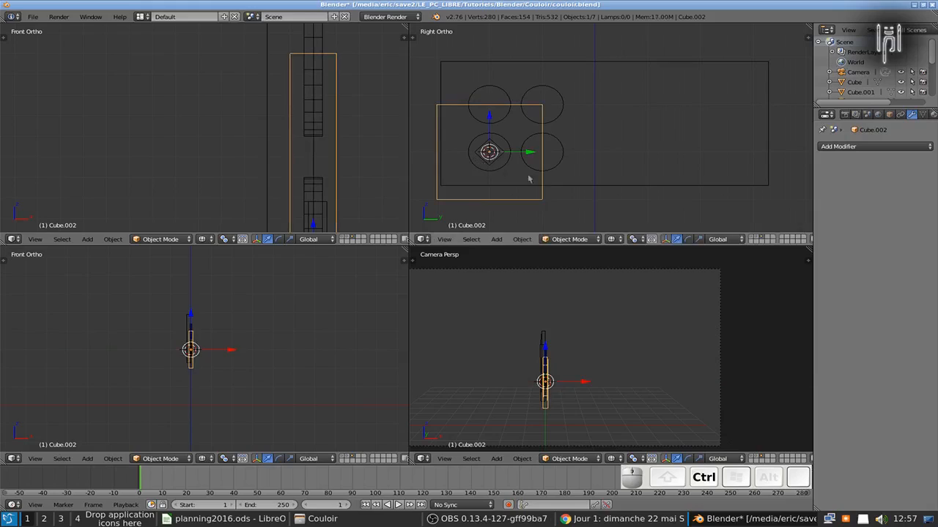
Scale the thin cube along global Y to 0.1 and then again to 0.2, narrowing it into a vertical bar
key("s")
key("y")
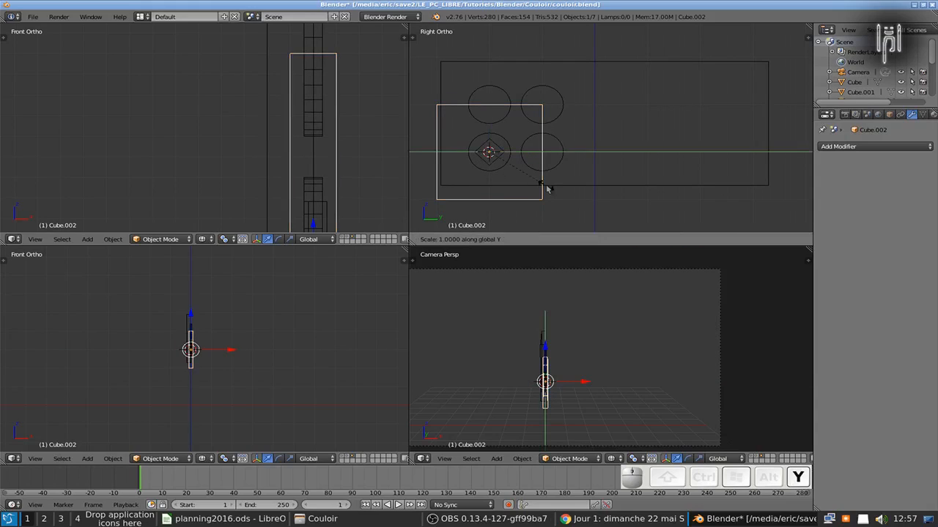
key("ctrl")
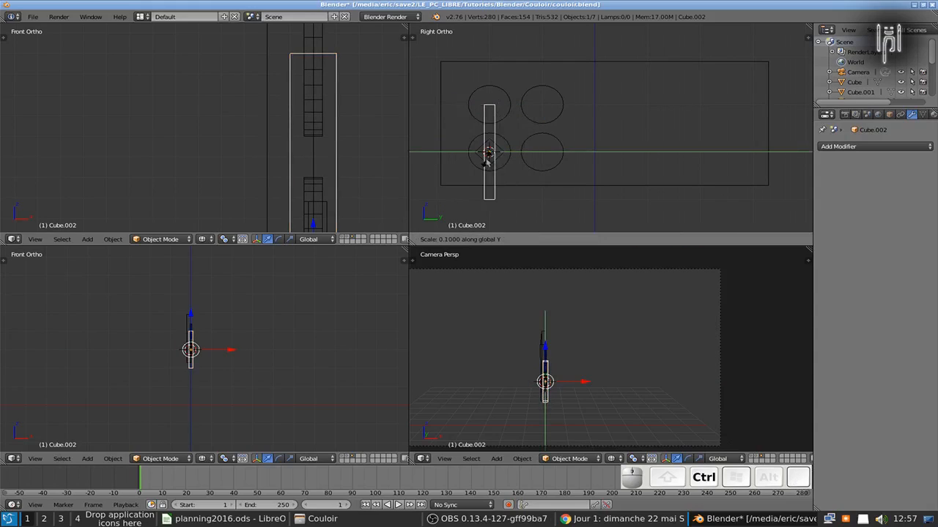
left_click(490, 154)
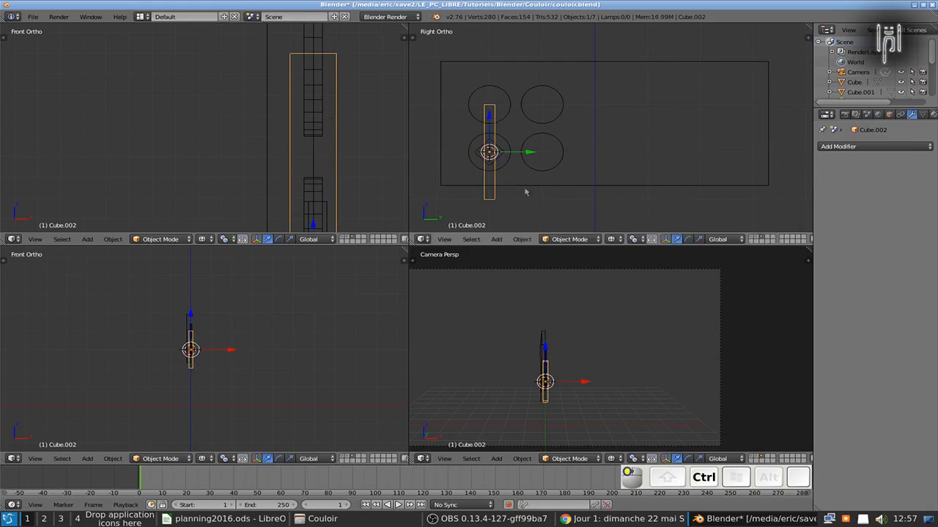
key("s")
key("y")
key("ctrl")
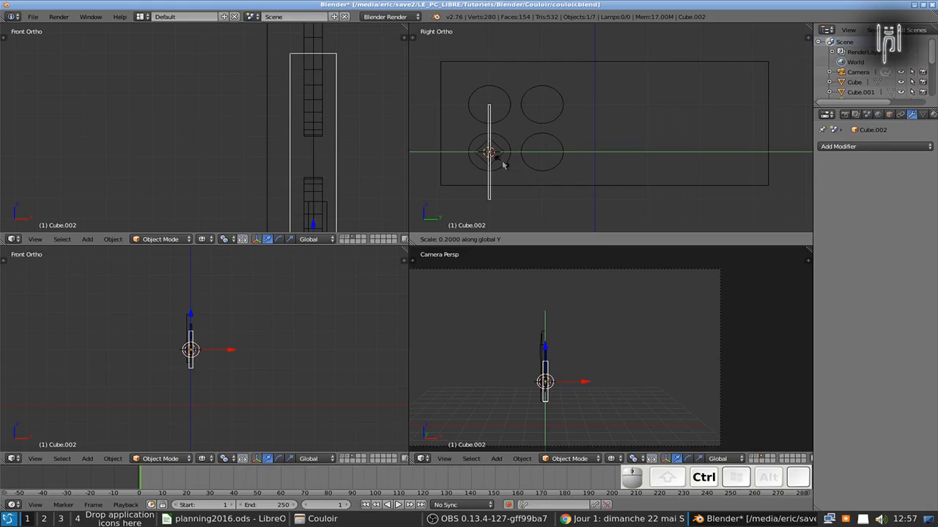
left_click(497, 161, "ctrl")
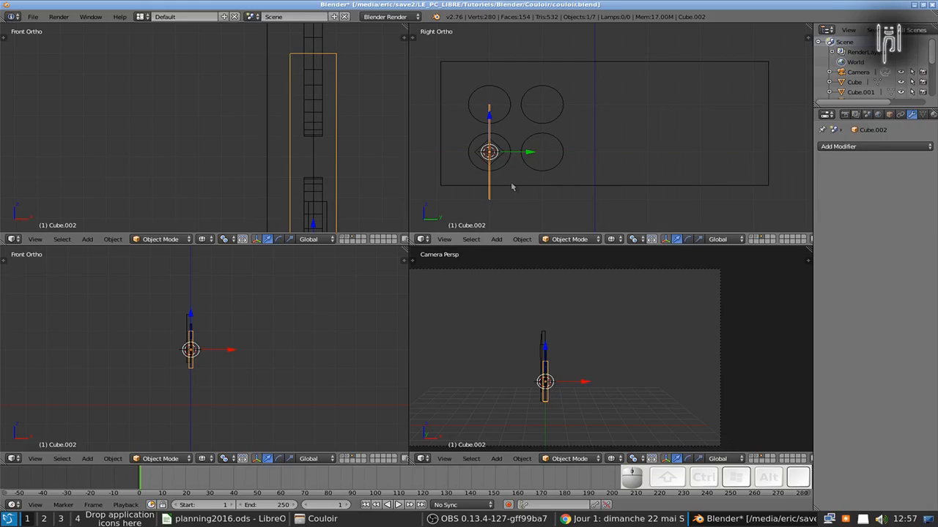
Move the bar to the middle of the slab beside the cylinder grid and scale it along global Z to 1.2
key("g")
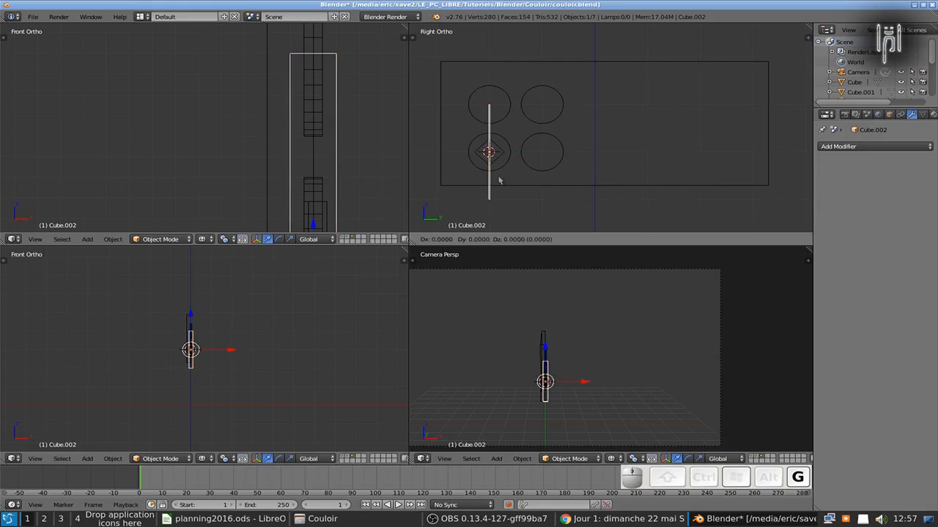
left_click(606, 153, "ctrl")
scroll(597, 162, "up", 4)
scroll(595, 163, "down", 2)
scroll(594, 163, "down", 1)
key("s")
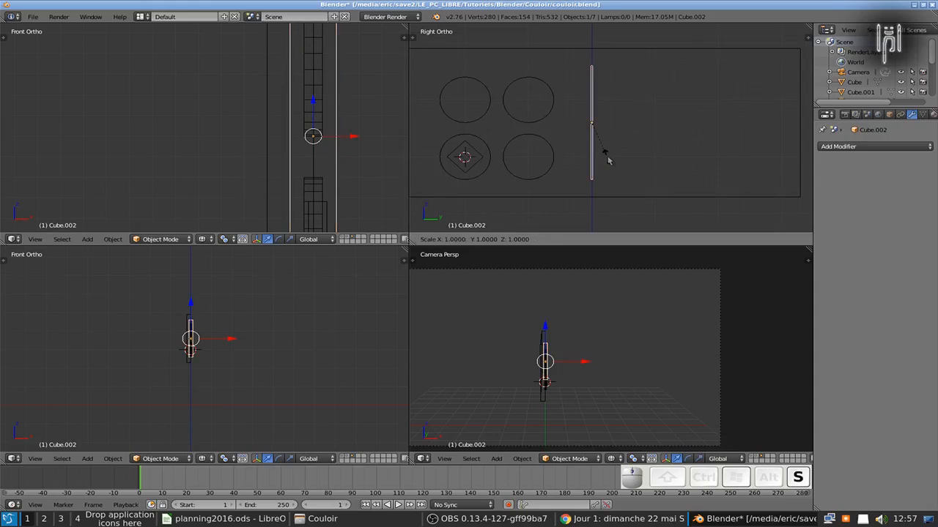
key("z")
key("ctrl")
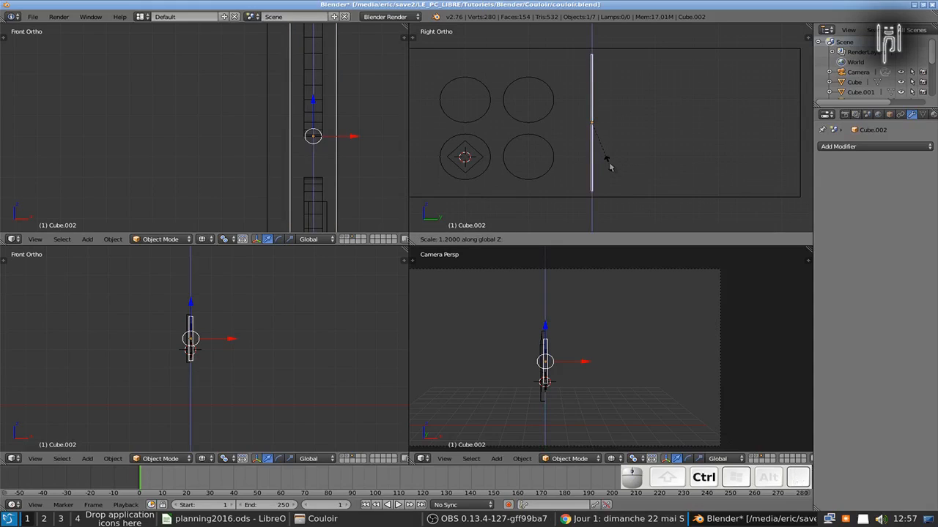
left_click(608, 167)
Scale the bar along the global X axis to 0.5 to reduce its depth
scroll(576, 167, "up", 3)
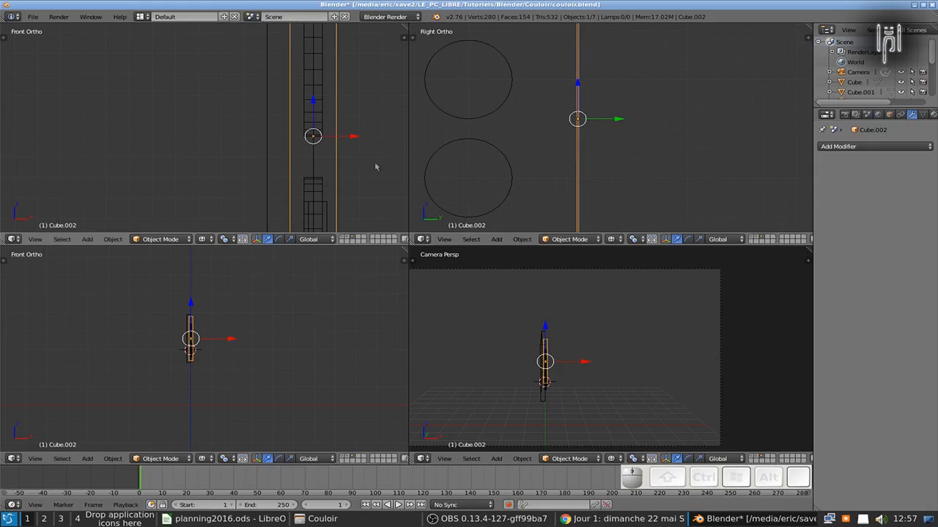
key("s")
key("x")
key("ctrl")
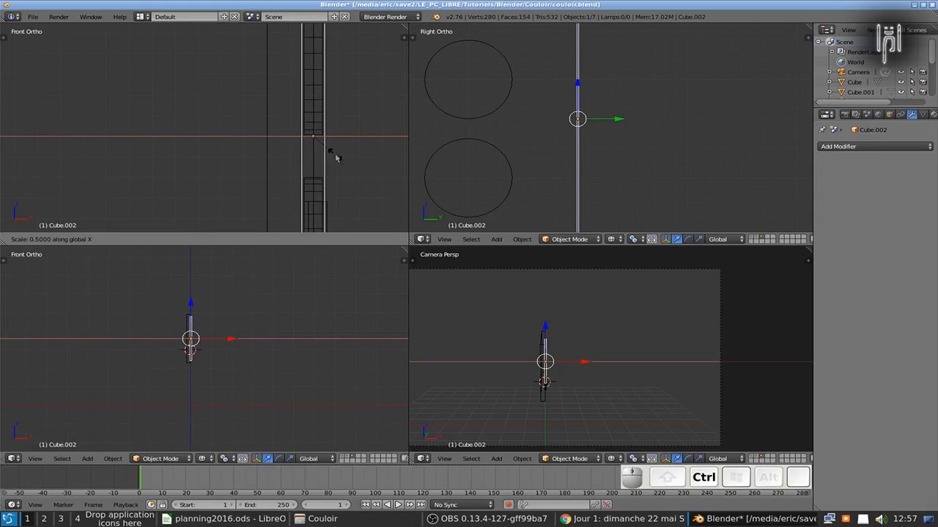
left_click(336, 157)
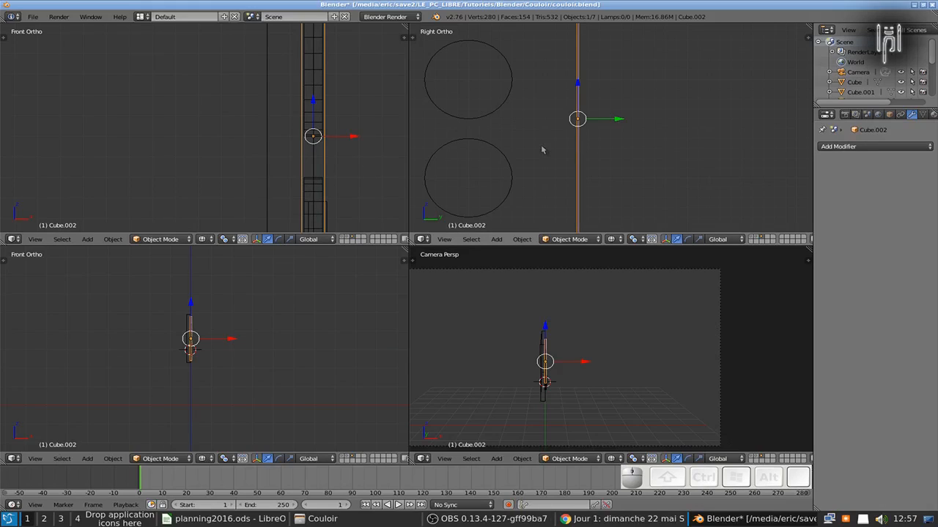
Enter Edit Mode on the bar and add an Array modifier to it
key("Tab")
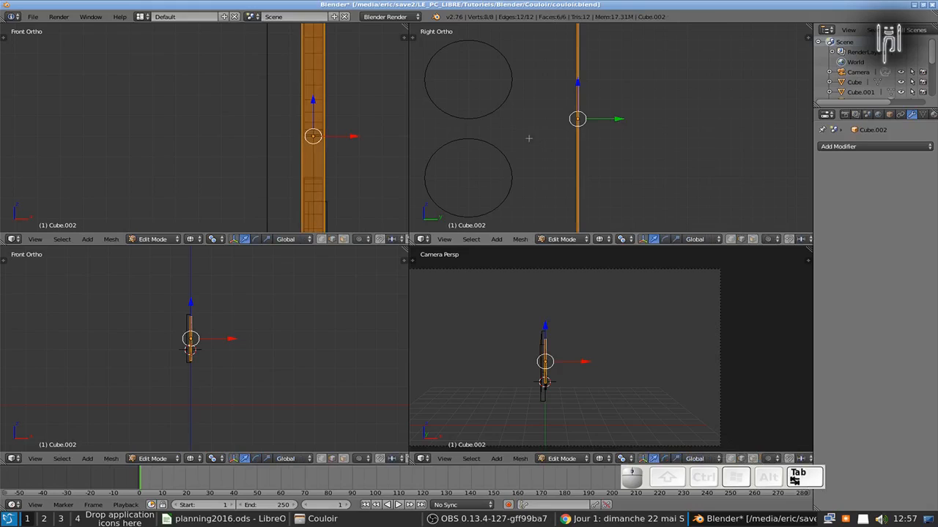
scroll(518, 133, "down", 4)
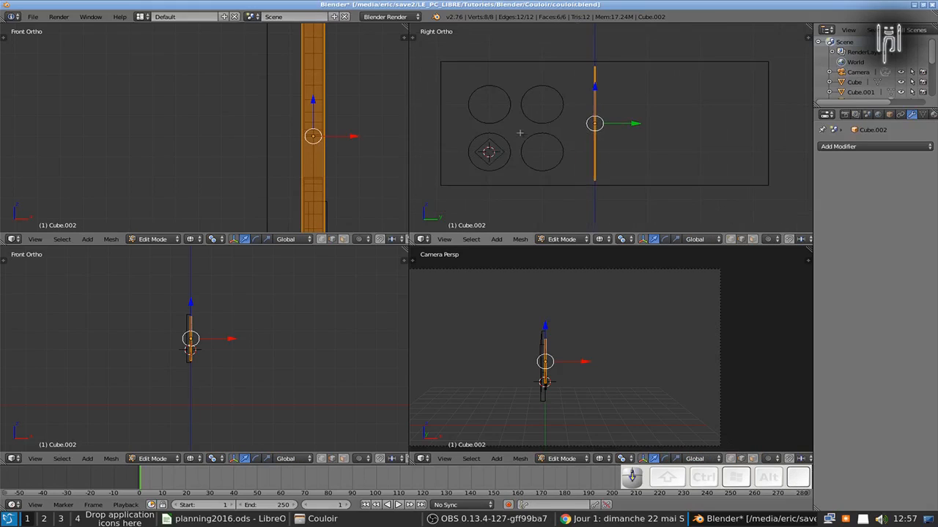
left_click(865, 147)
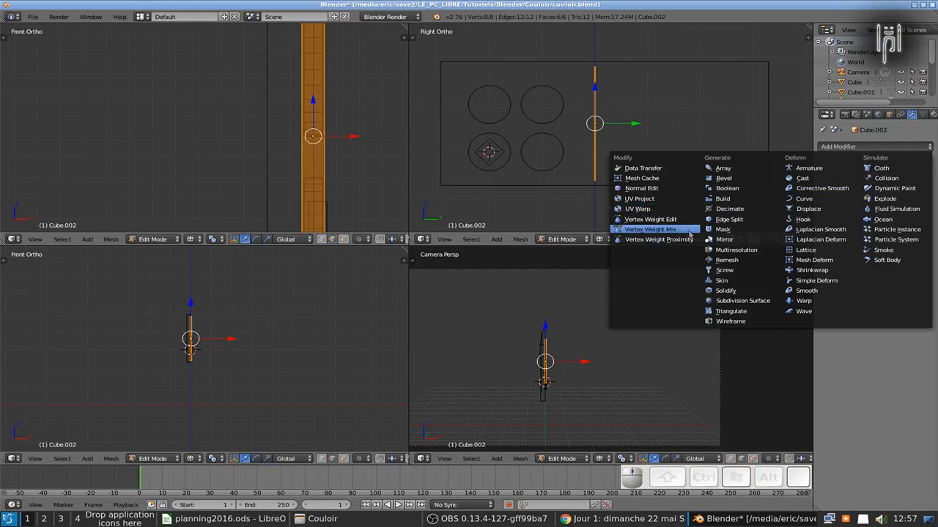
left_click(724, 169)
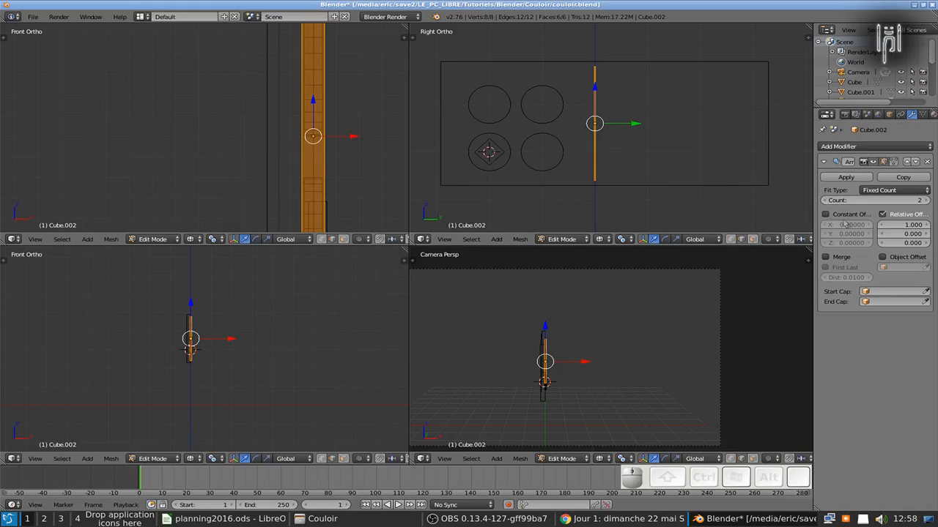
Set the bar's Array modifier count to 21
left_click(926, 200)
left_click(824, 201)
left_click(825, 201)
scroll(208, 301, "down", 6)
scroll(208, 300, "up", 6)
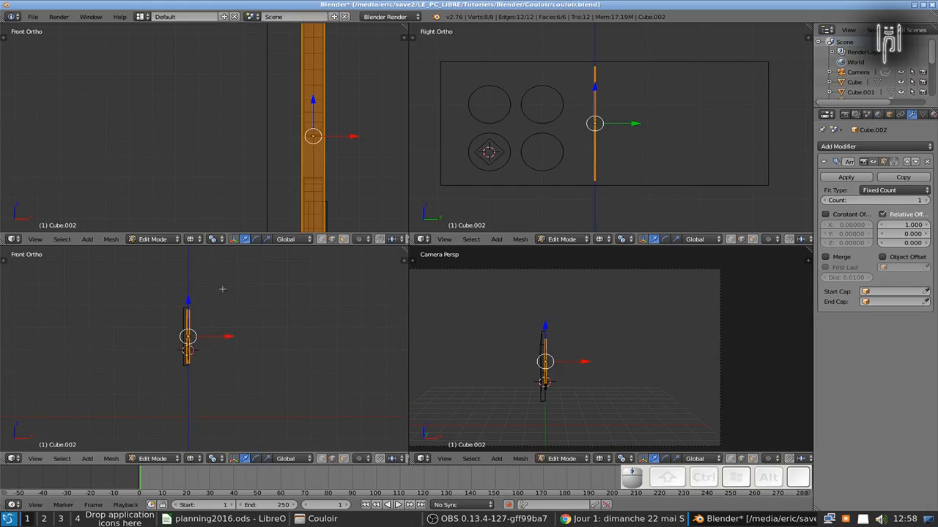
key("Tab")
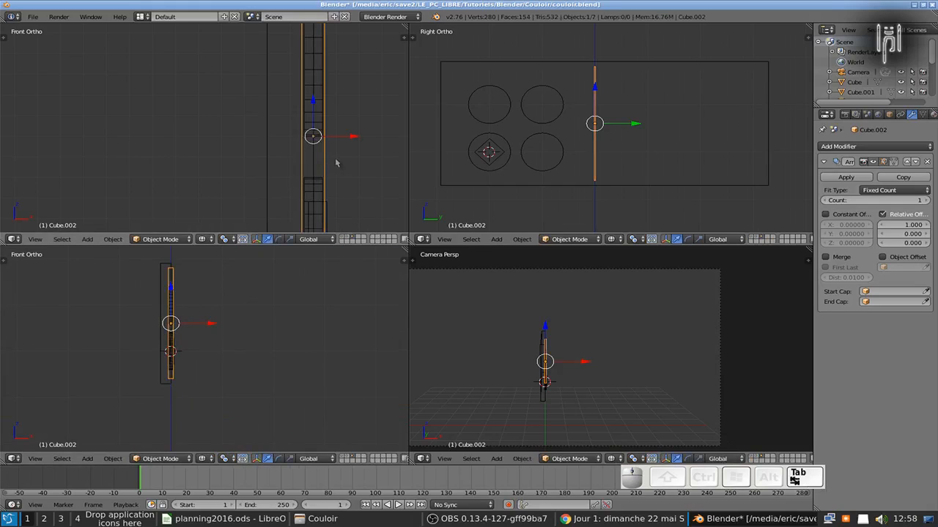
key("Tab")
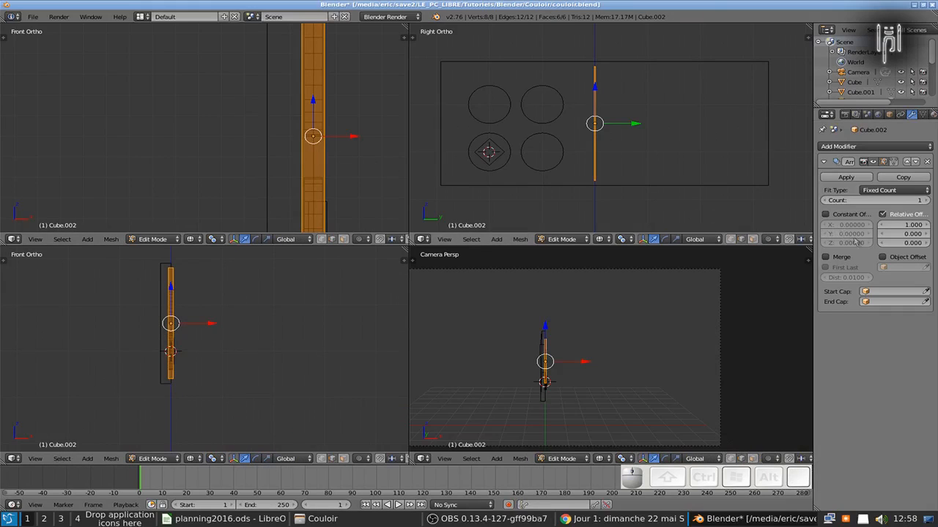
left_click_drag(889, 201, 926, 200)
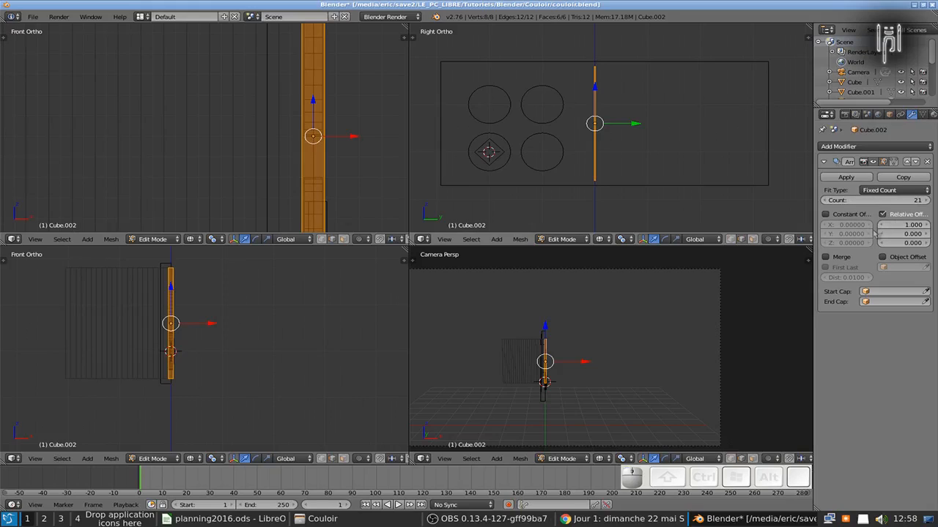
Set the array's relative offset to 0 in X and 1 in Y so the copies line up along the slab
key("shift")
left_click(896, 226)
type("0")
key("Return")
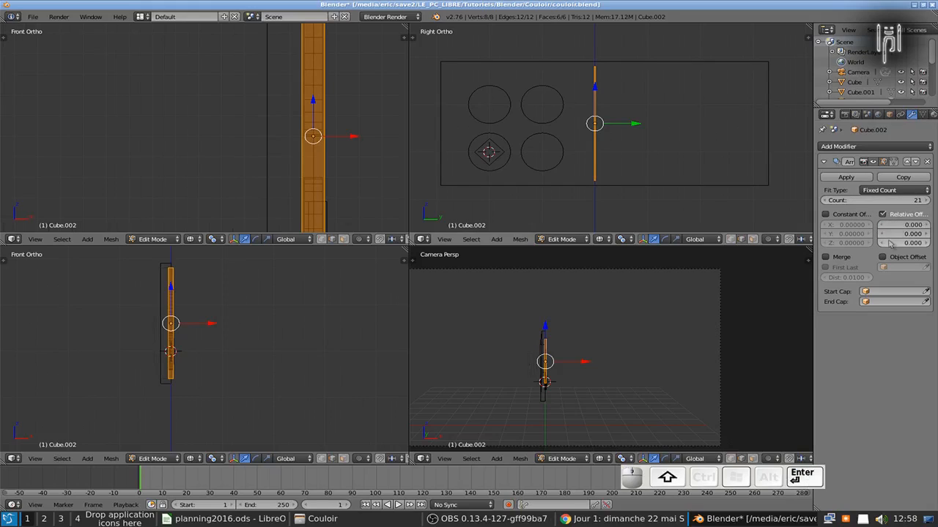
left_click(888, 234)
type("1")
key("Return")
scroll(685, 161, "up", 3)
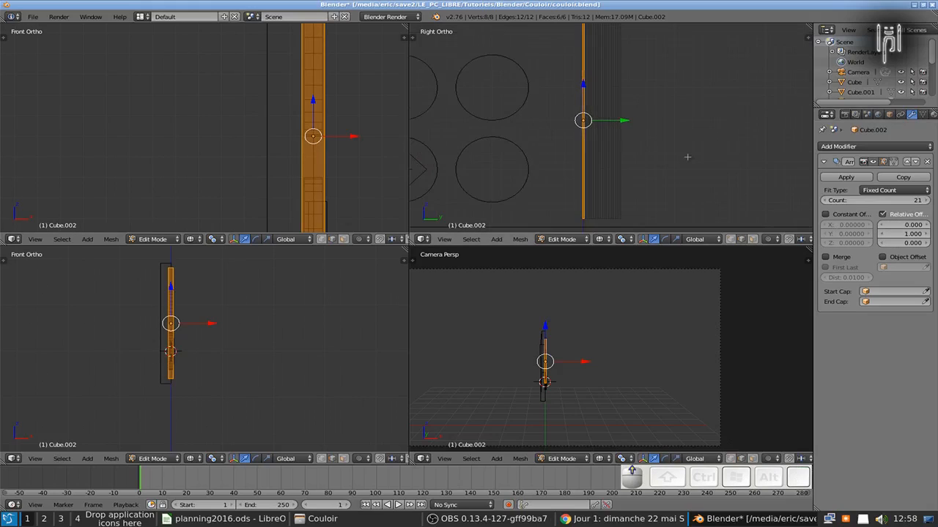
scroll(684, 163, "down", 2)
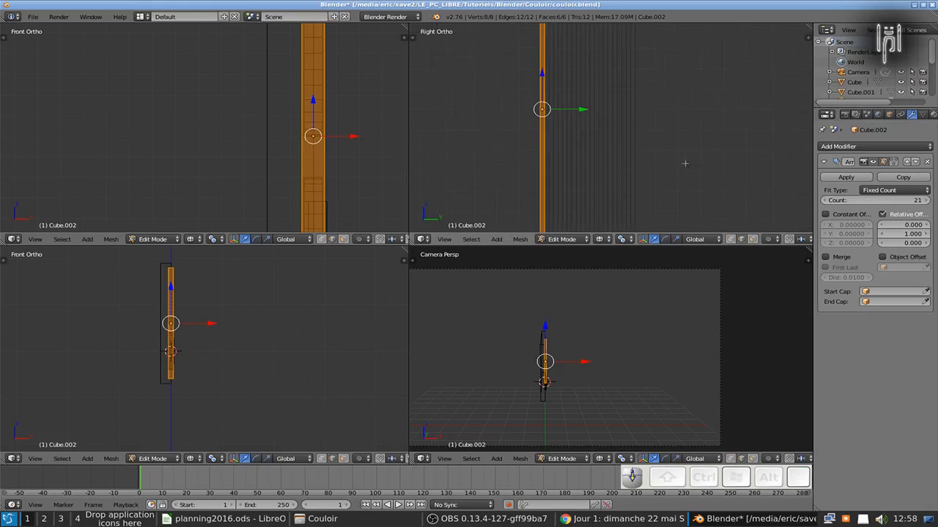
Enable the array's constant offset and set its Y value to 2
left_click(826, 214)
left_click_drag(836, 234, 934, 234)
left_click(832, 234, "shift")
type("1")
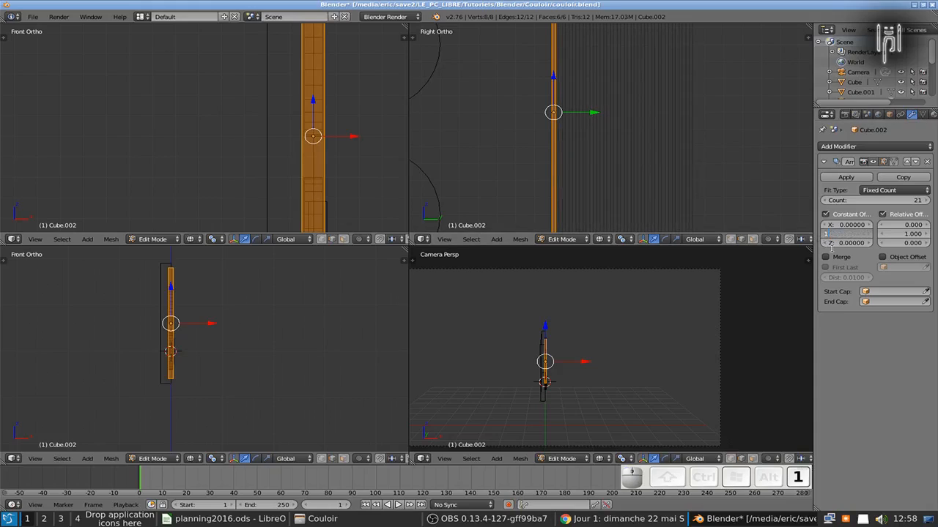
key("BackSpace")
type("2")
key("Return")
scroll(643, 177, "down", 2)
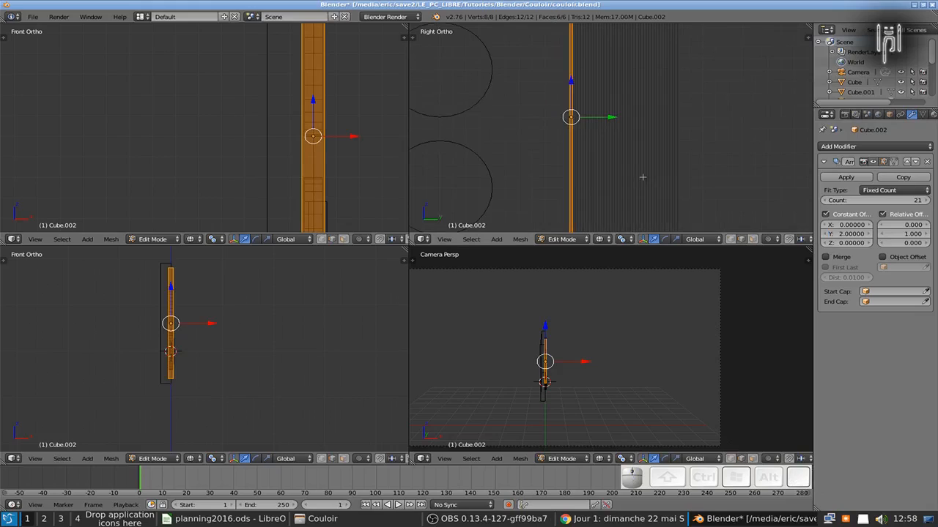
Return to Object Mode and show the right view in solid shading to check the spacing of the bars
key("Tab")
key("shift+z")
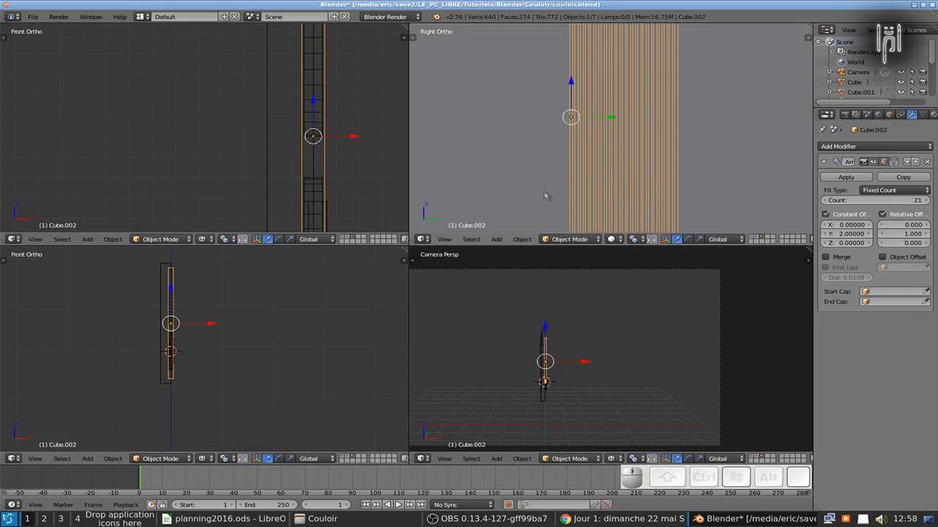
scroll(544, 195, "down", 2)
scroll(544, 195, "up", 3)
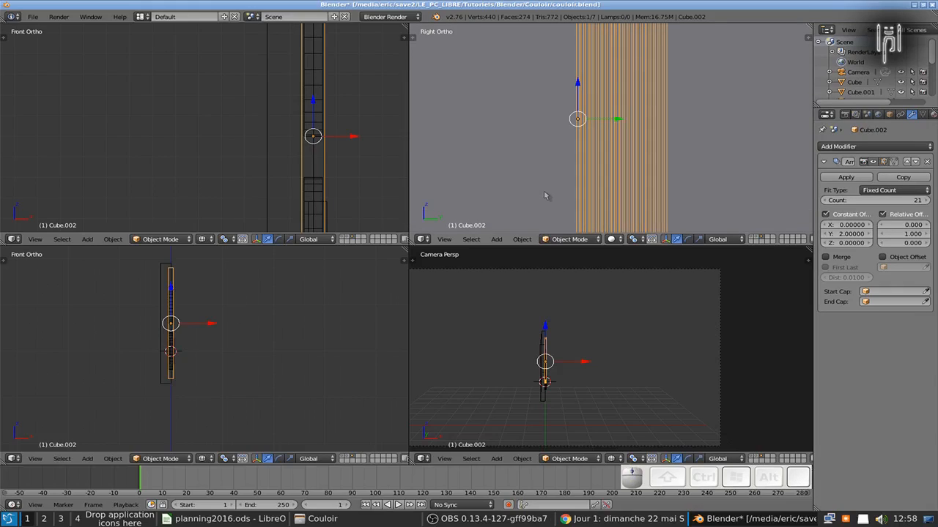
scroll(590, 185, "down", 2)
scroll(590, 185, "up", 4)
Set the array's constant Y offset to 5 and its count to 10
mouse_move(832, 234)
left_mouse_down()
mouse_move(853, 235)
mouse_move(832, 236)
left_mouse_up()
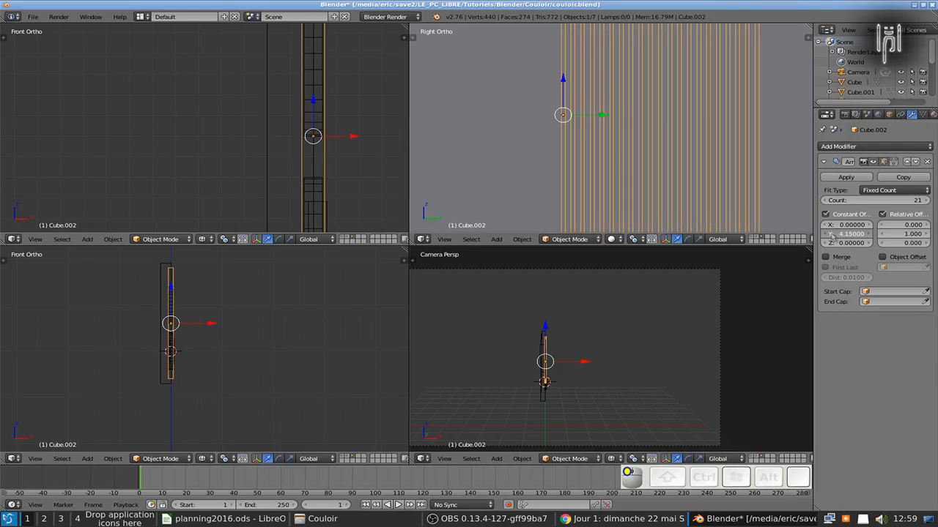
left_click(846, 235, "shift")
type("5")
key("Return")
left_click(875, 200, "shift")
type("10")
key("Return")
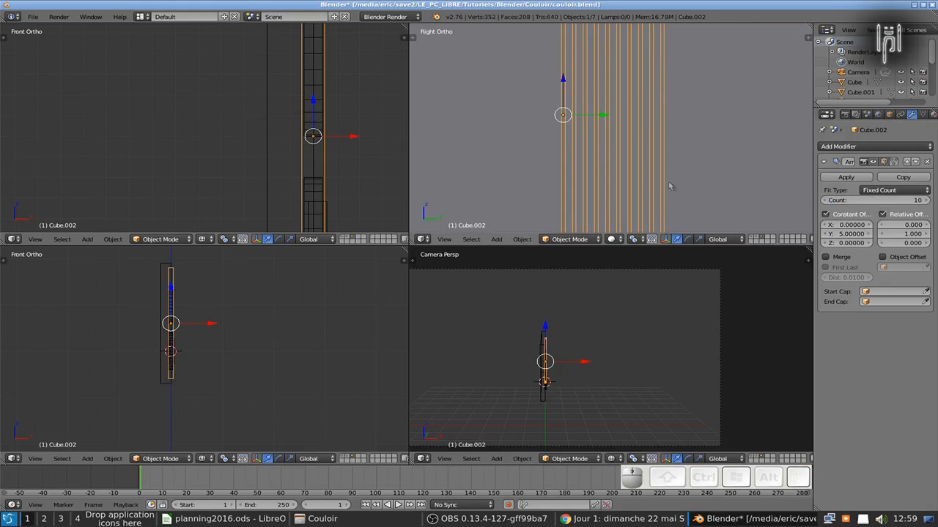
Inspect the row of arrayed bars on the slab's face from several oblique angles
scroll(669, 187, "down", 3)
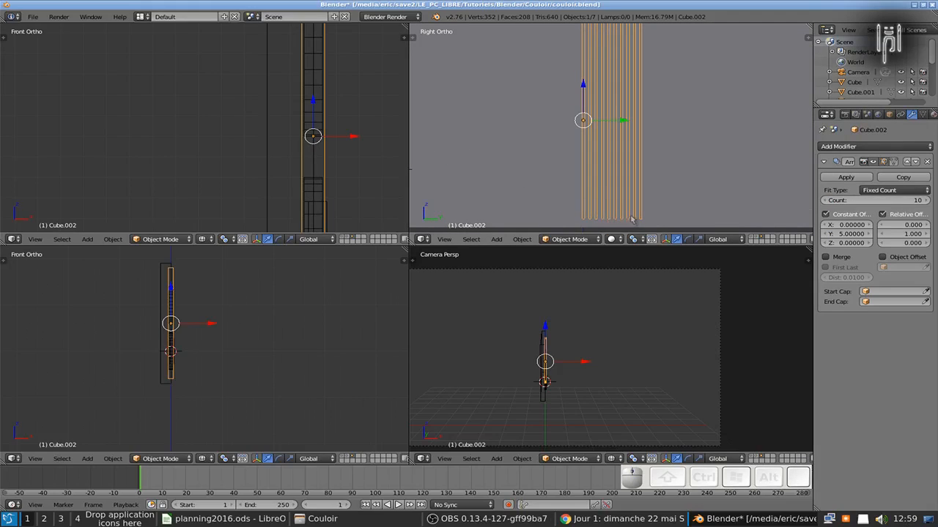
scroll(564, 209, "down", 4)
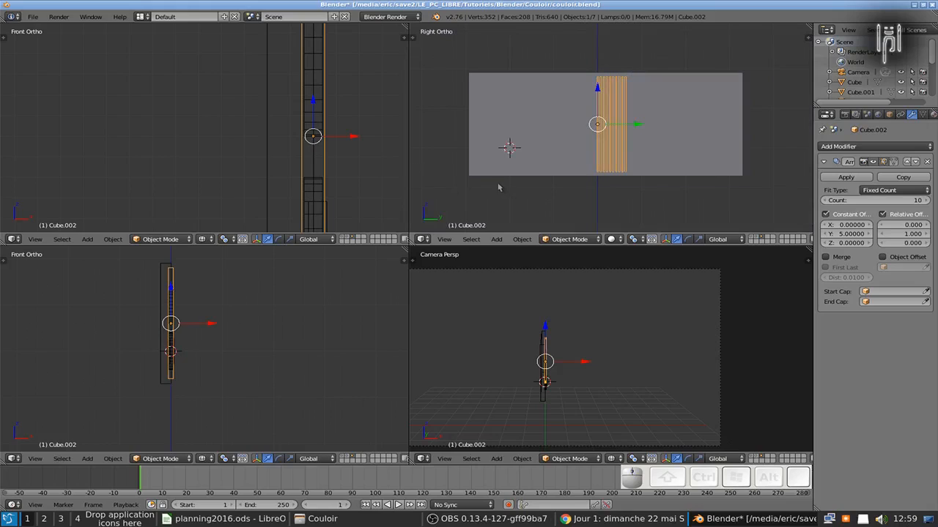
middle_click_drag(481, 200, 594, 35)
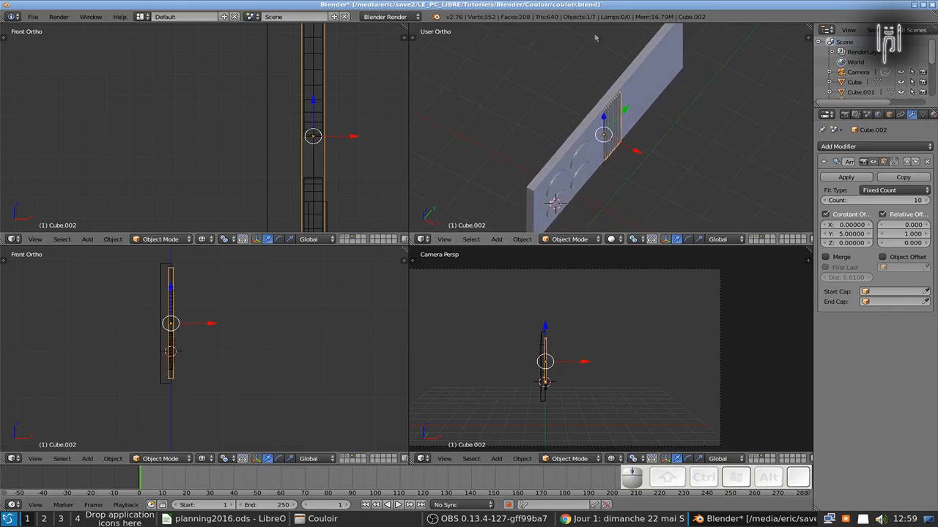
scroll(586, 44, "up", 6)
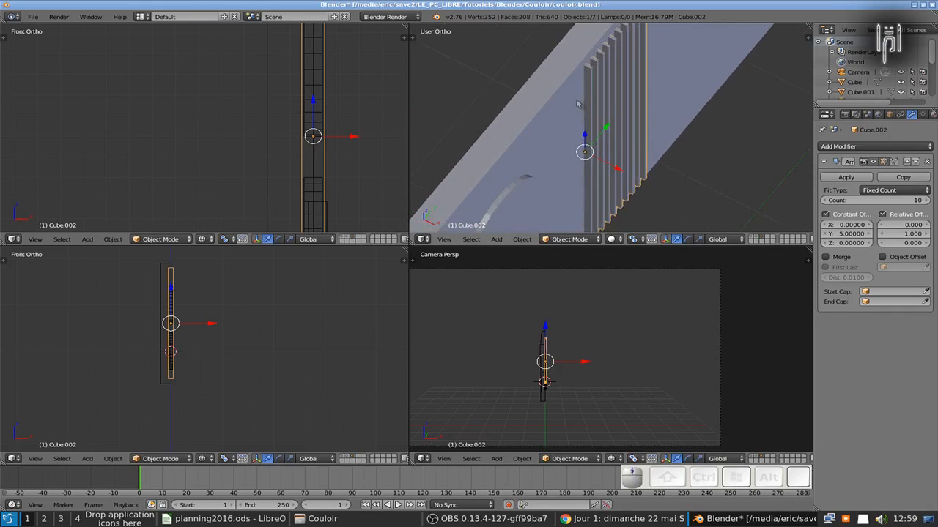
middle_click_drag(561, 95, 533, 72, "shift")
middle_click_drag(534, 72, 607, 122)
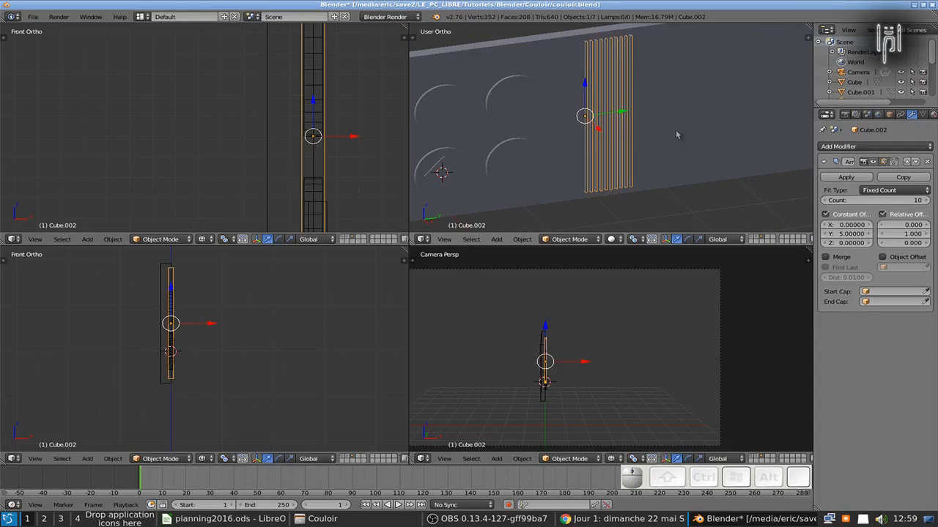
Move the arrayed bars along the global Y axis, closer to the cylinder grid on the slab
key("Tab")
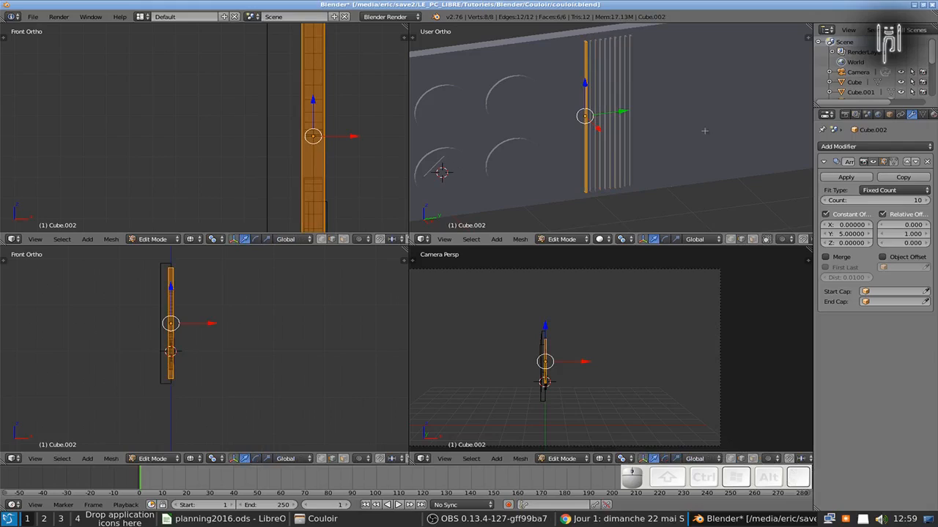
key("Tab")
key("g")
key("x")
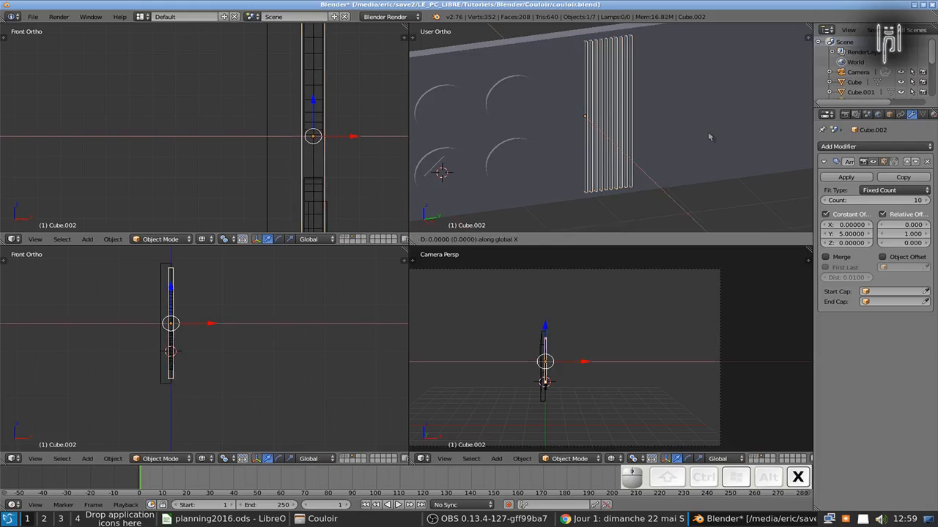
key("y")
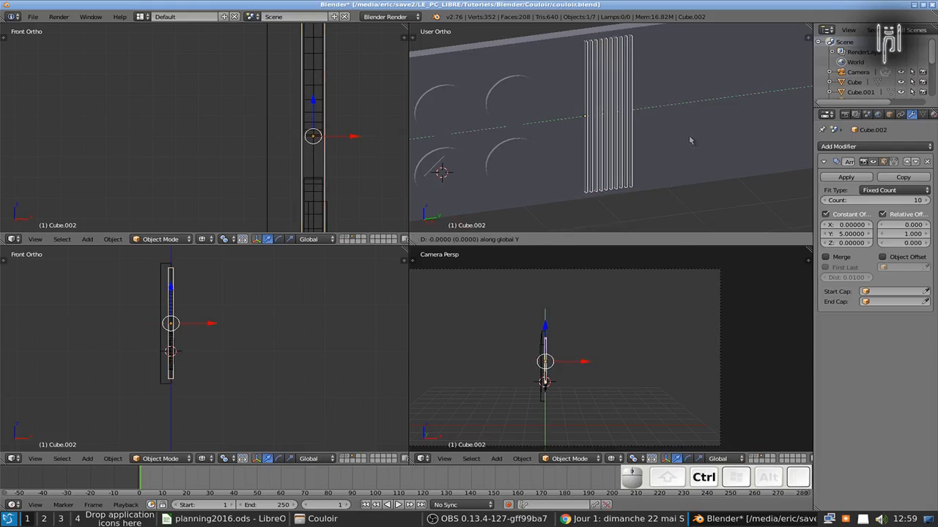
left_click(654, 149)
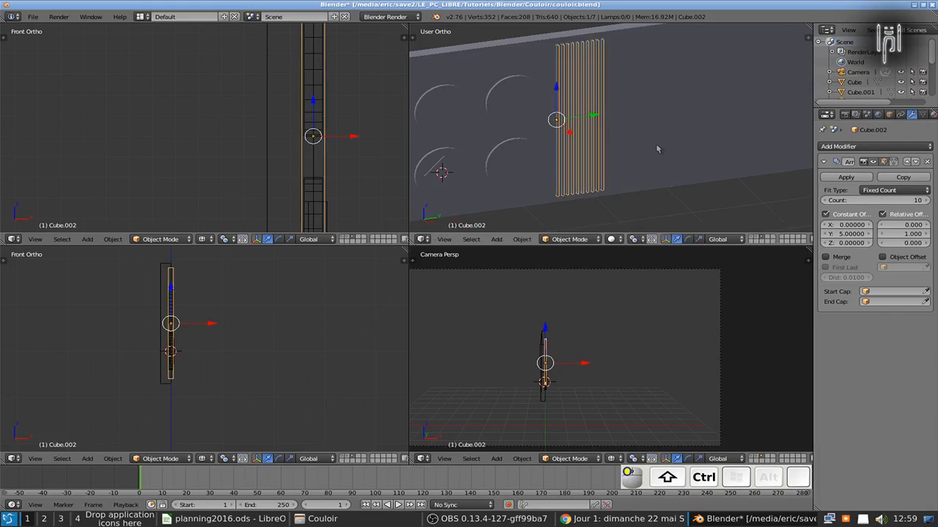
Duplicate the bar array twice along Y, placing each copy 1 unit beyond the previous one
scroll(596, 127, "down", 3)
middle_click_drag(536, 122, 511, 117)
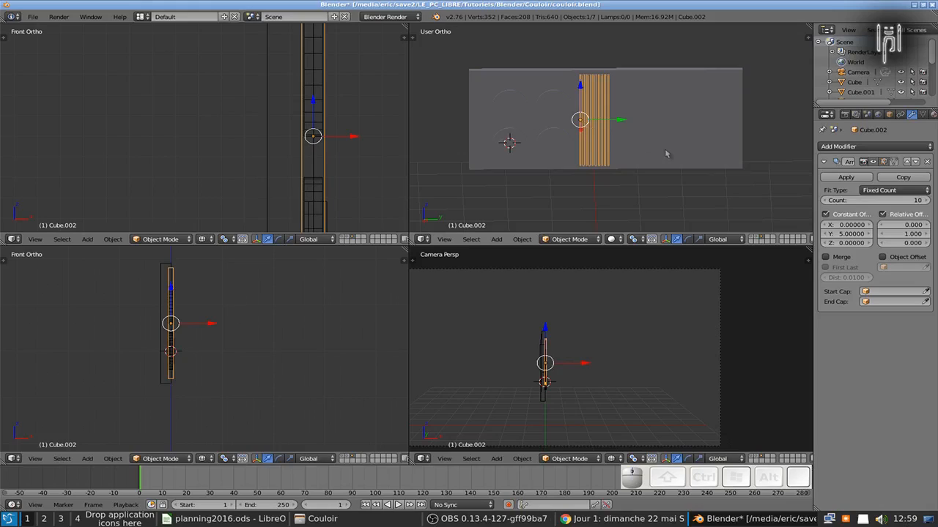
key("shift")
key("shift+d")
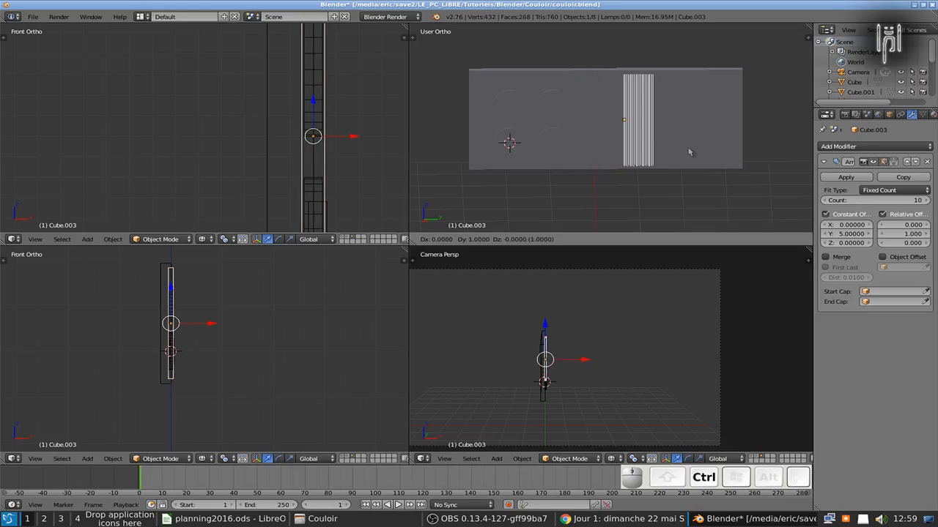
left_click(688, 153, "ctrl")
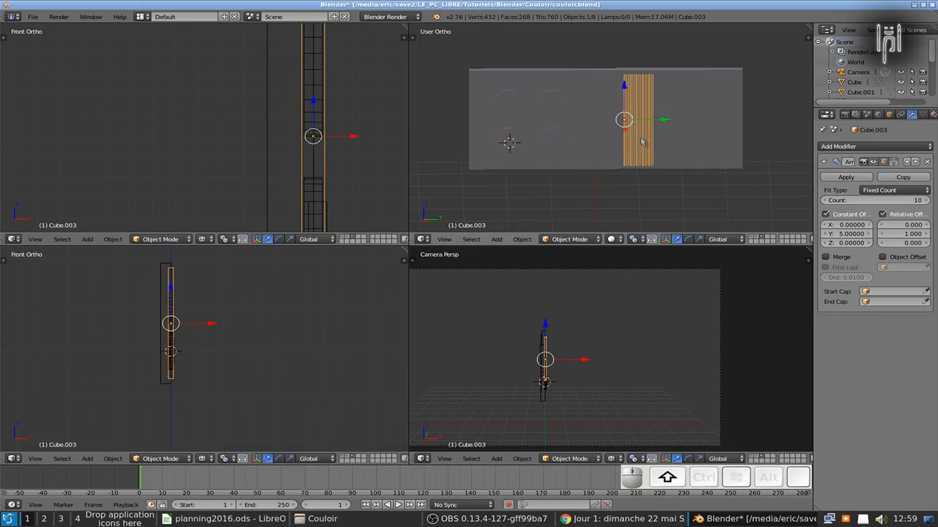
key("shift+d")
left_click(692, 148, "ctrl")
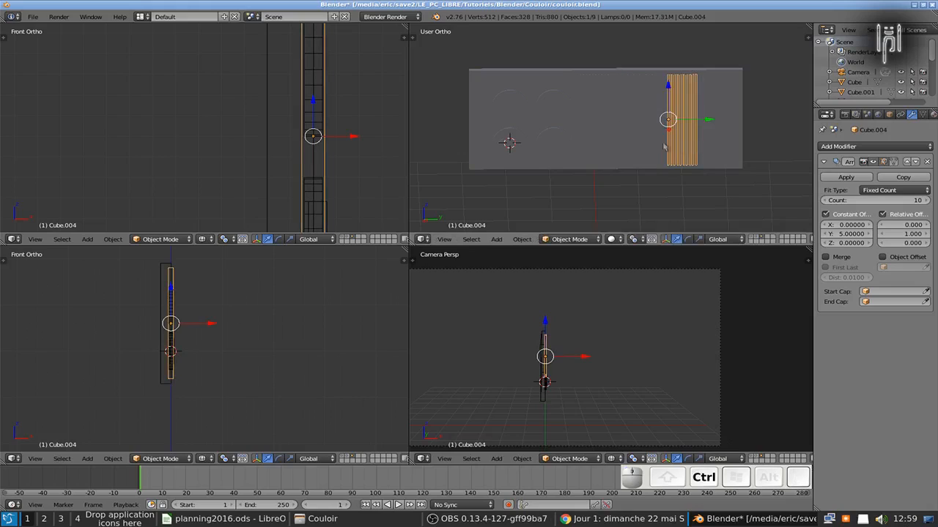
Apply the Array modifier on each of the three bar groups, starting with the group farthest from the cylinders
middle_click_drag(527, 129, 534, 149)
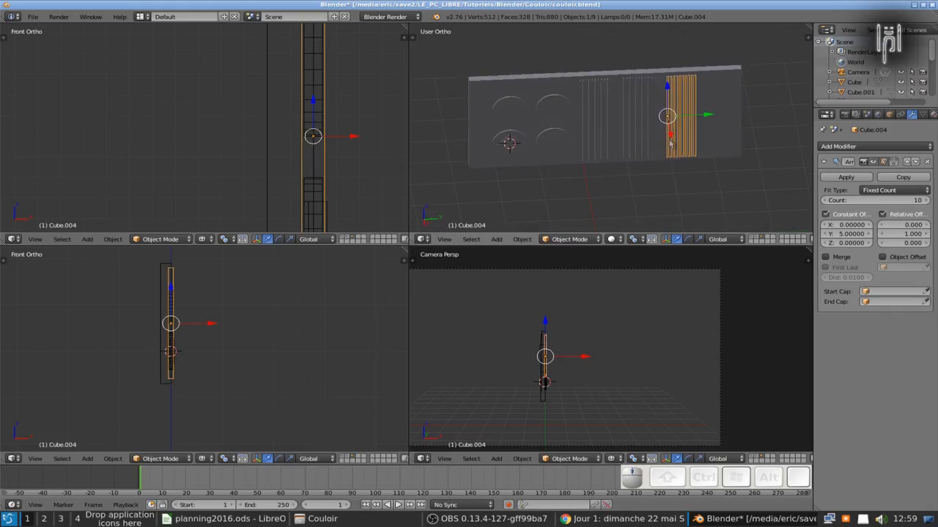
scroll(668, 145, "up", 5)
scroll(666, 146, "down", 4)
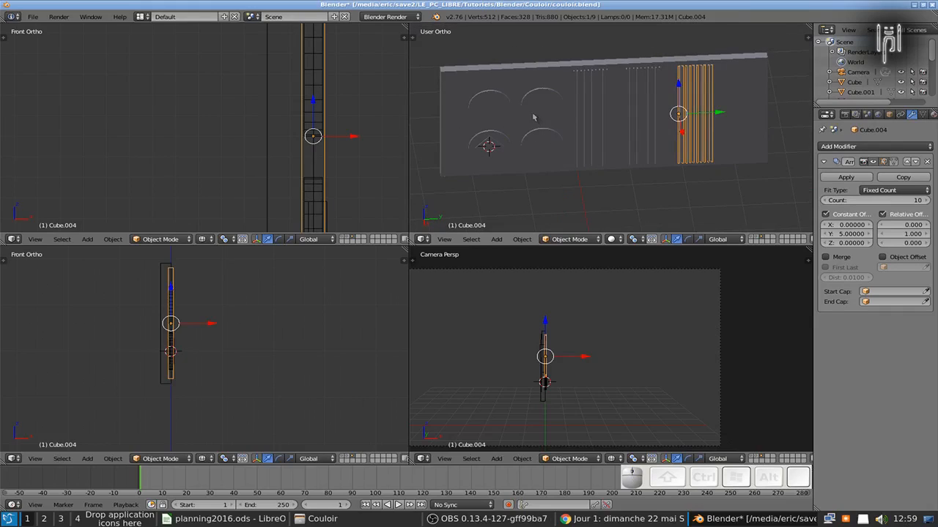
scroll(539, 152, "up", 2)
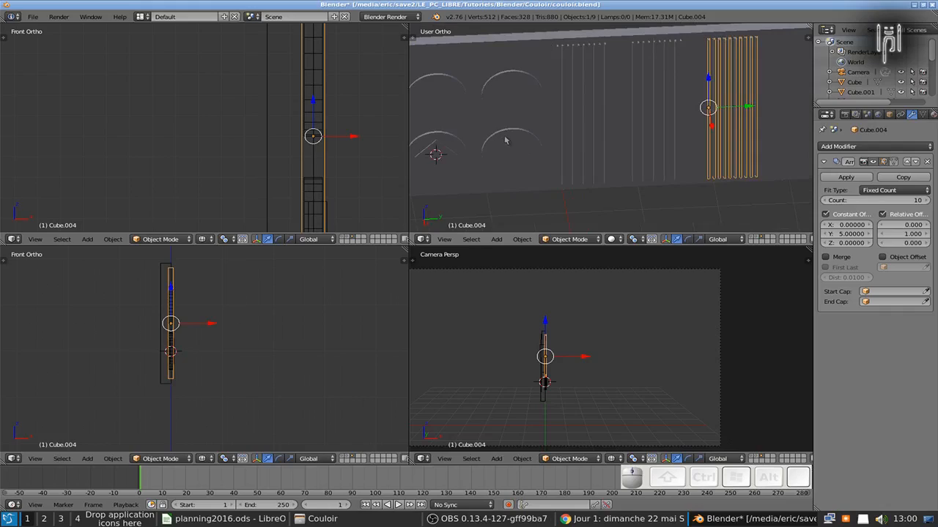
scroll(505, 140, "down", 2)
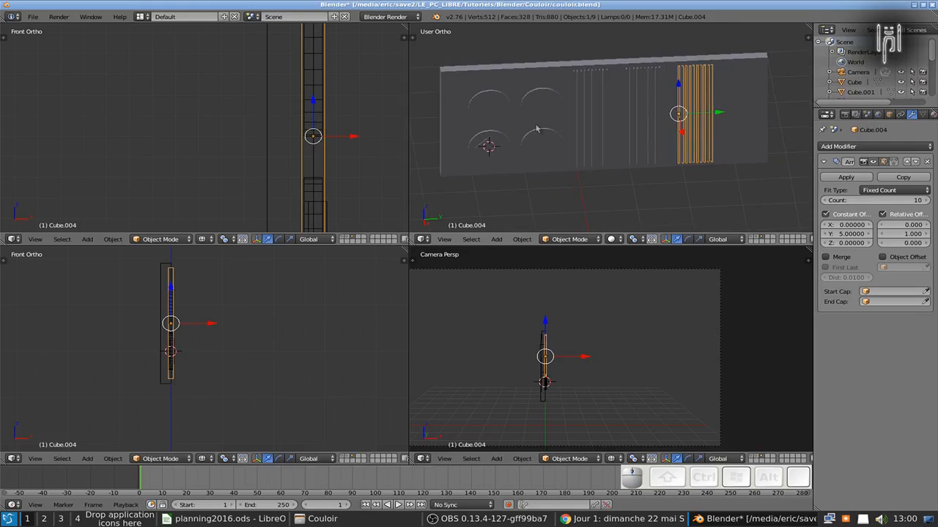
scroll(536, 129, "up", 2)
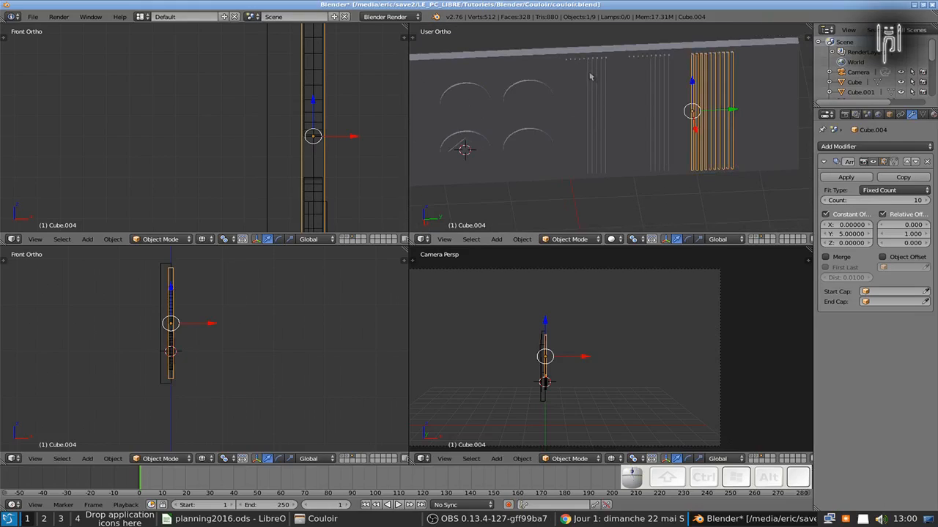
left_click(846, 178)
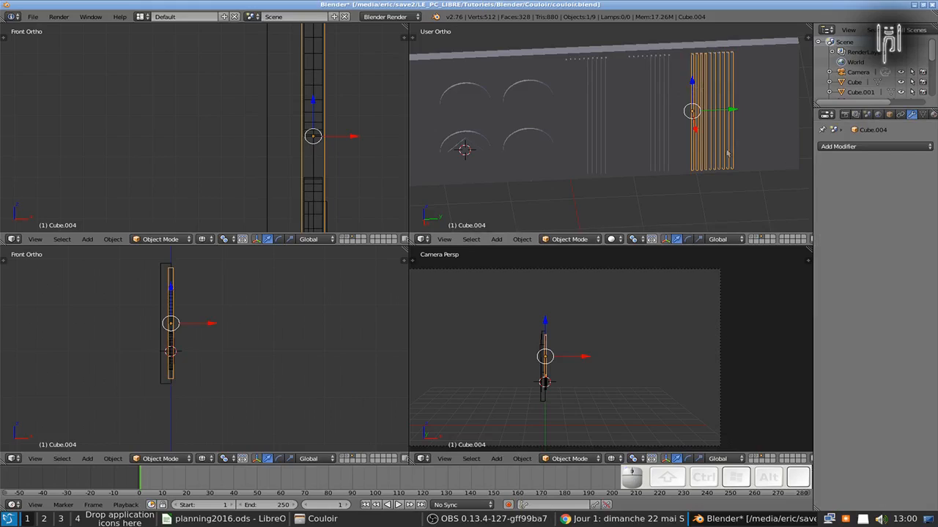
right_click(649, 76)
left_click(843, 177)
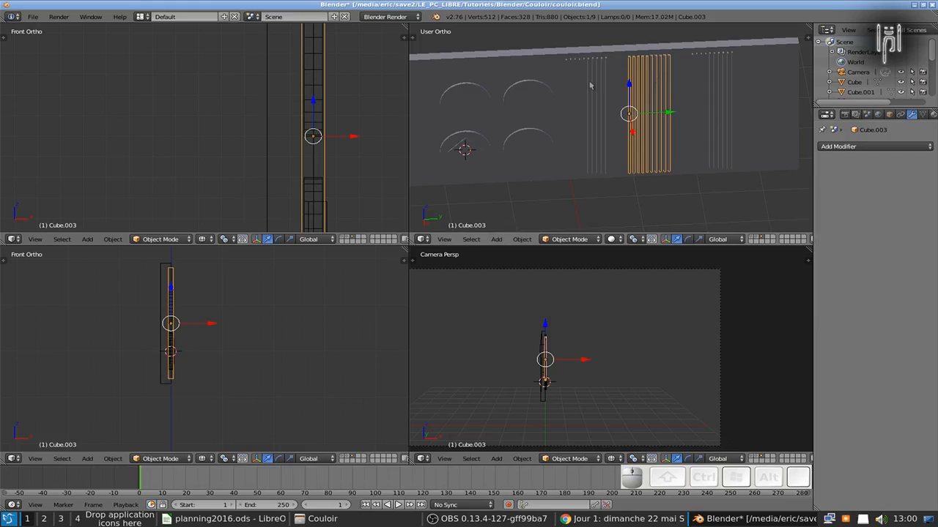
right_click(589, 86)
left_click(845, 178)
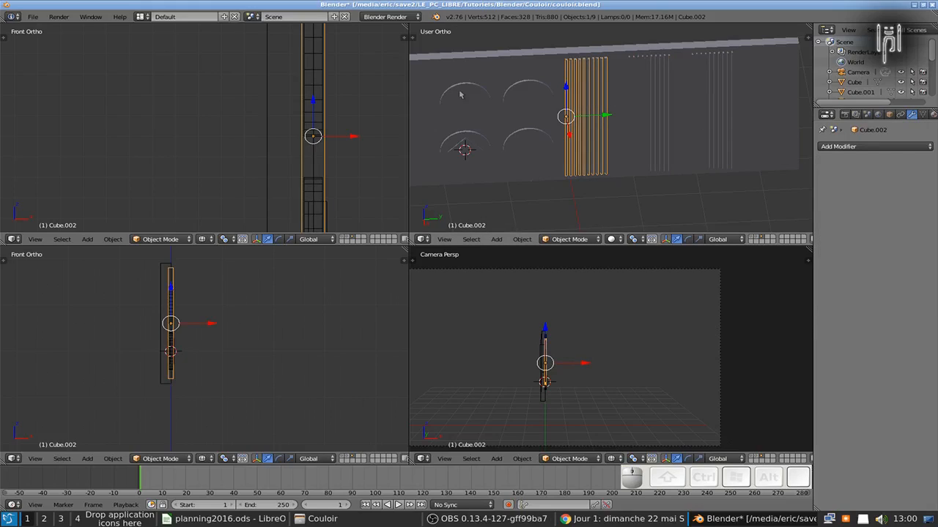
Join the three bar groups into a single object
right_click(657, 104, "shift")
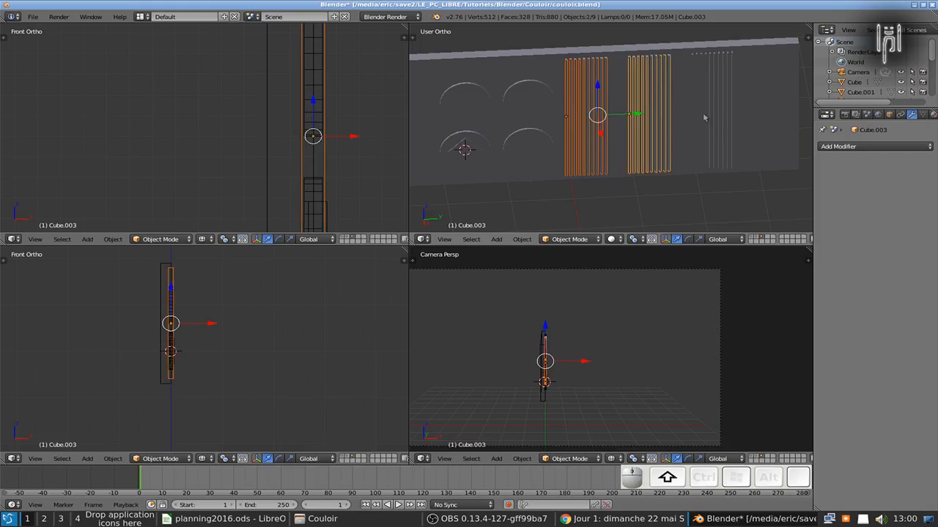
right_click(708, 129, "shift")
key("ctrl+j")
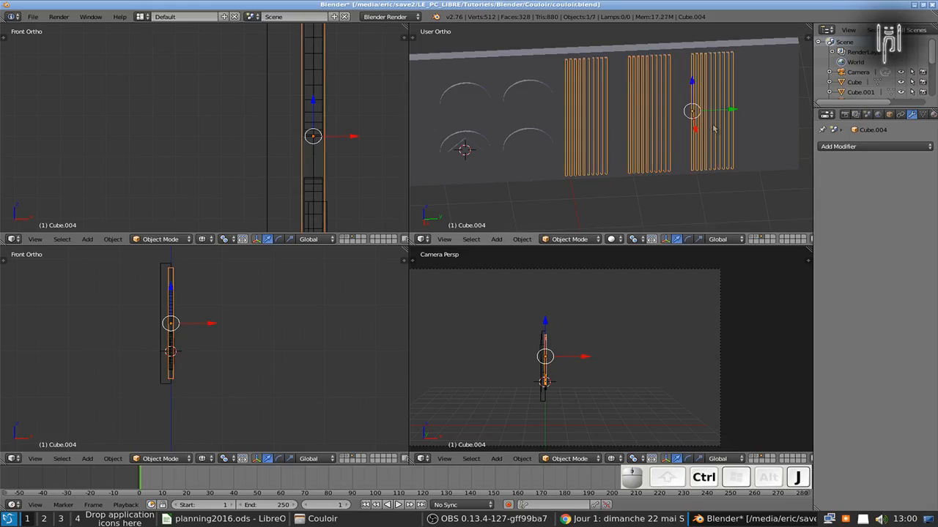
Join the slab, cylinders, small cube detail and bars into one object with the upper cylinder nearest the bars as active, and check its mesh
right_click(508, 87)
right_click(509, 88)
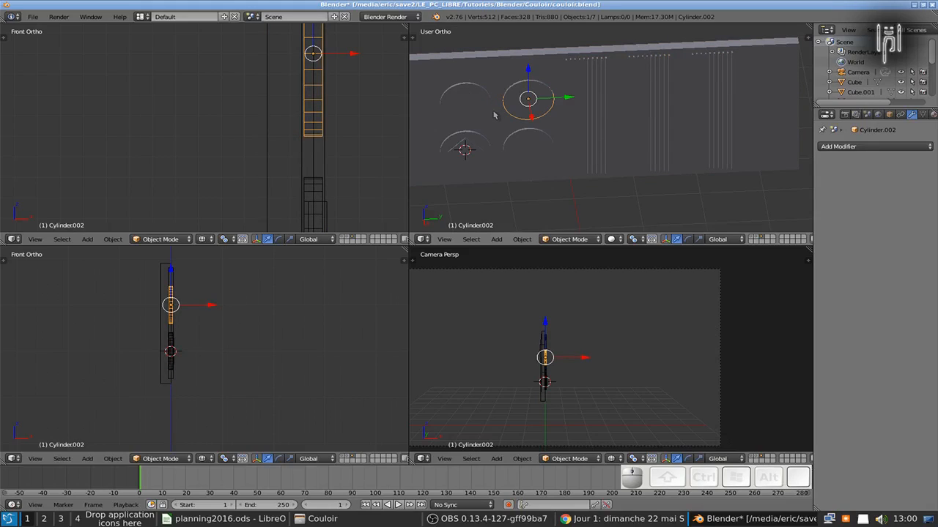
key("a")
key("a")
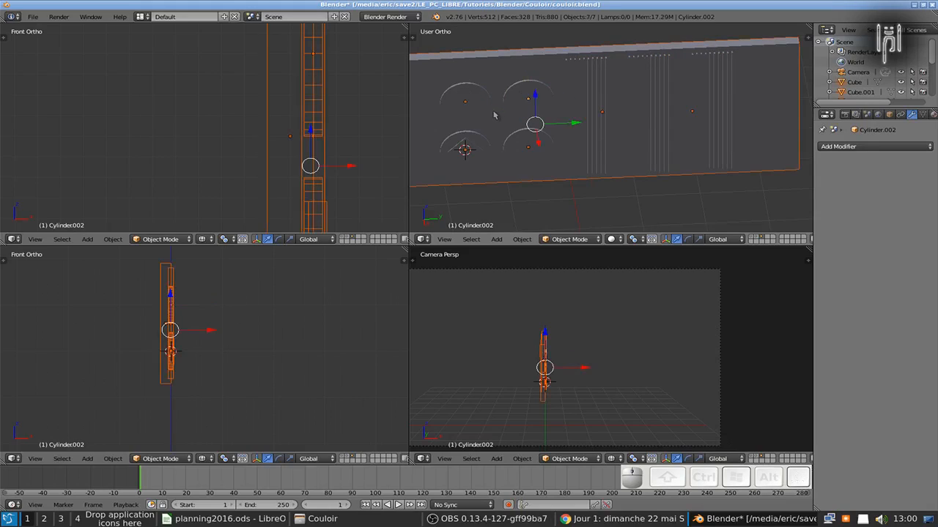
key("ctrl+j")
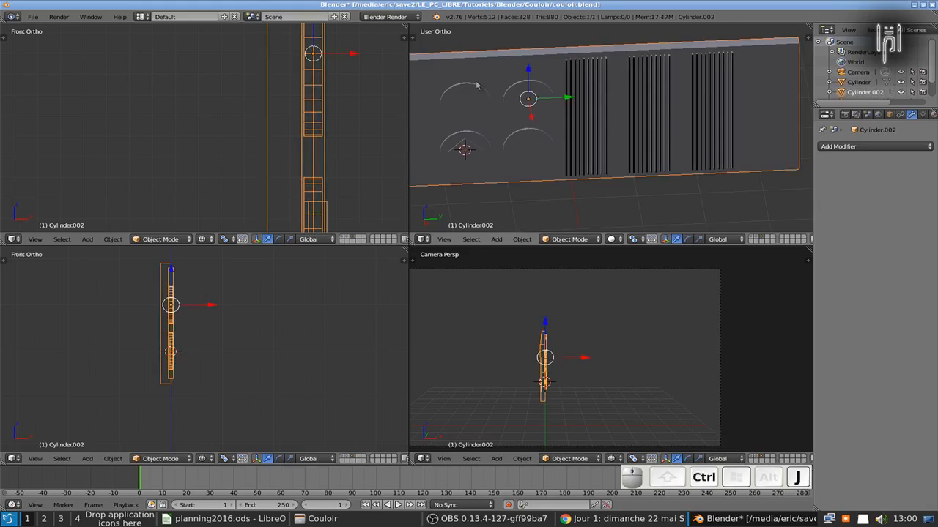
key("Tab")
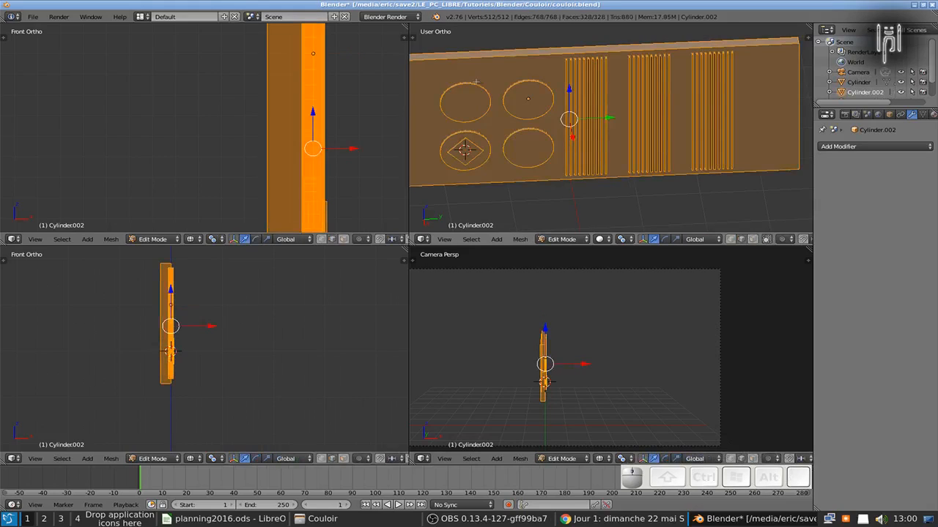
key("Tab")
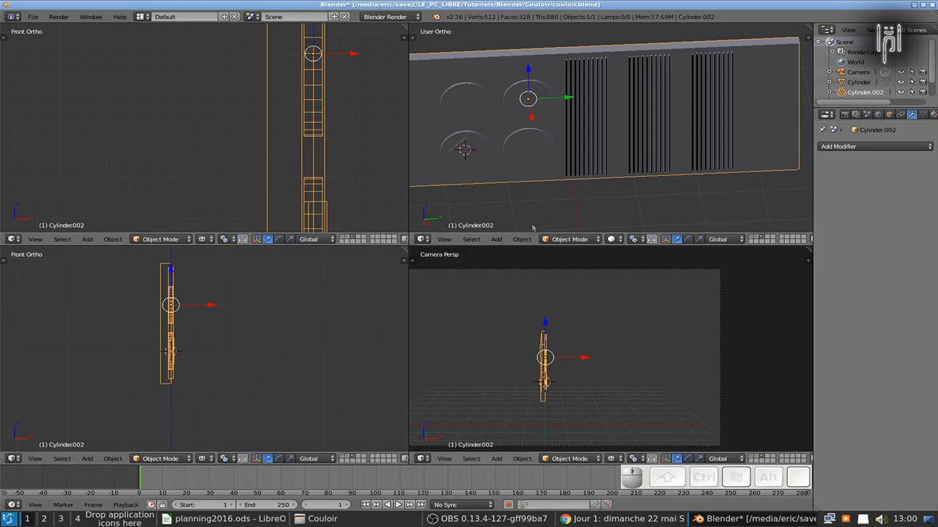
Return to Object Mode and display the corridor and machinery layers together with the joined panel
key("Tab")
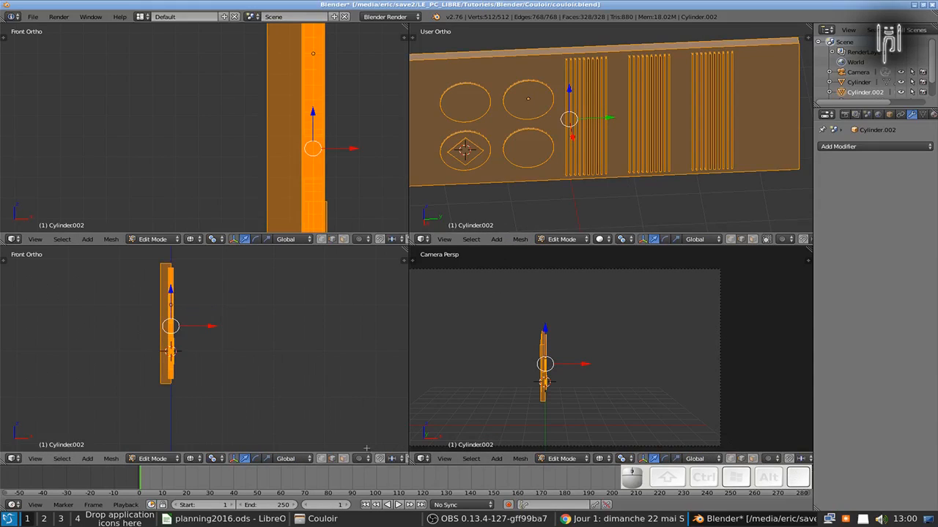
key("shift")
key("Tab")
key("shift")
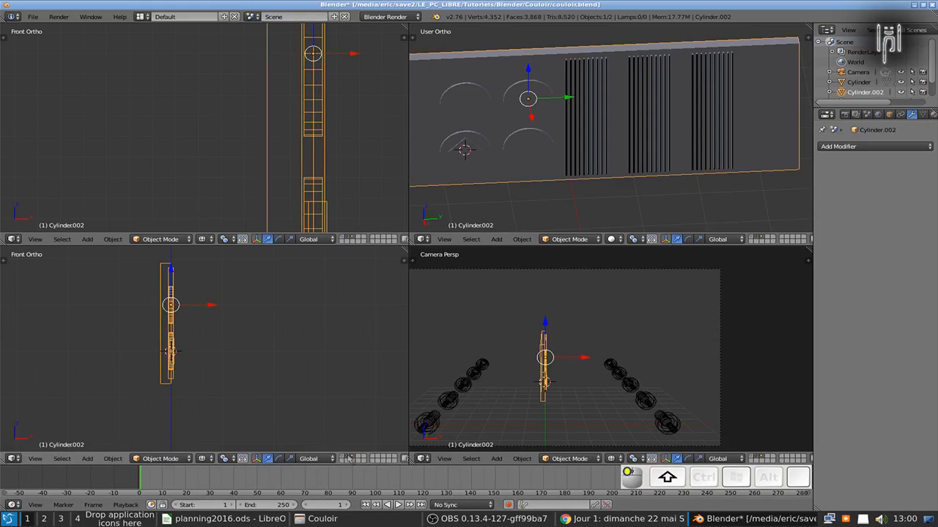
left_click(341, 460, "shift")
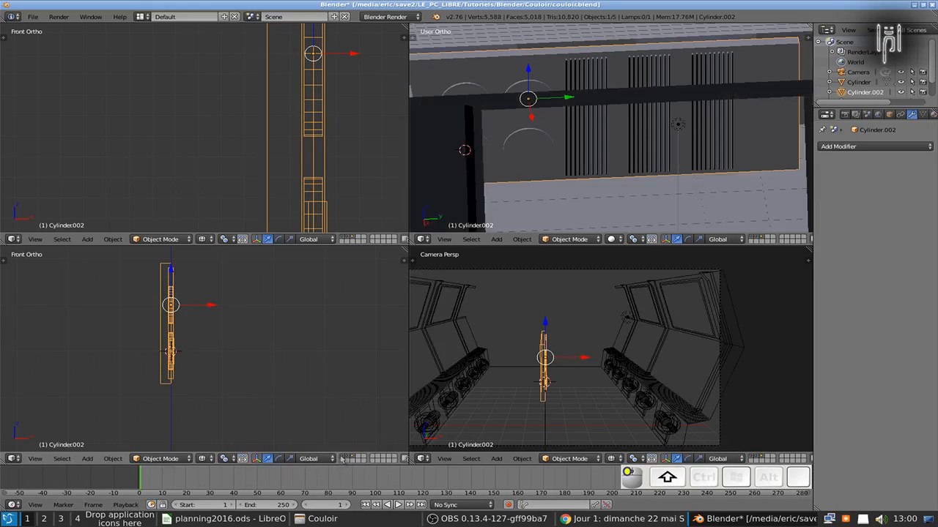
middle_click_drag(595, 168, 643, 172)
scroll(604, 165, "down", 3)
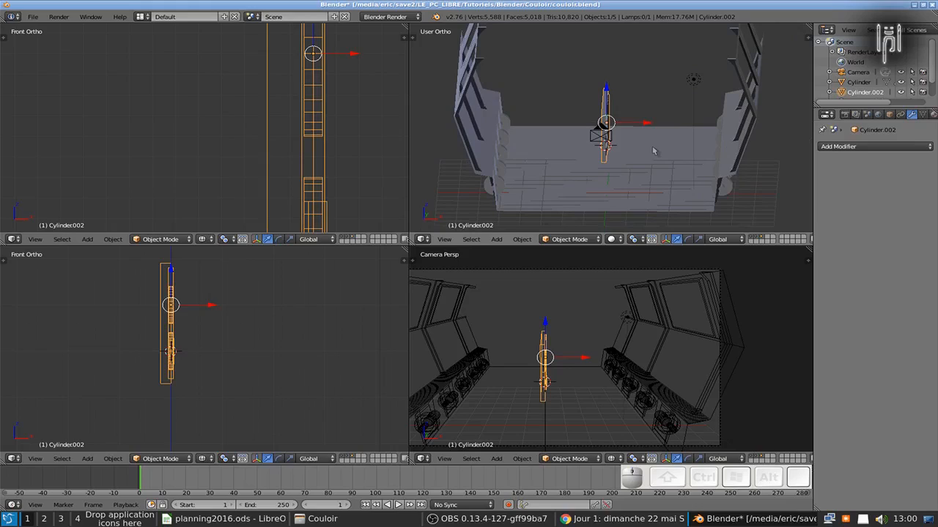
Rotate the joined panel half a turn in the front view so its details face the opposite way
key("KP_3")
key("KP_1")
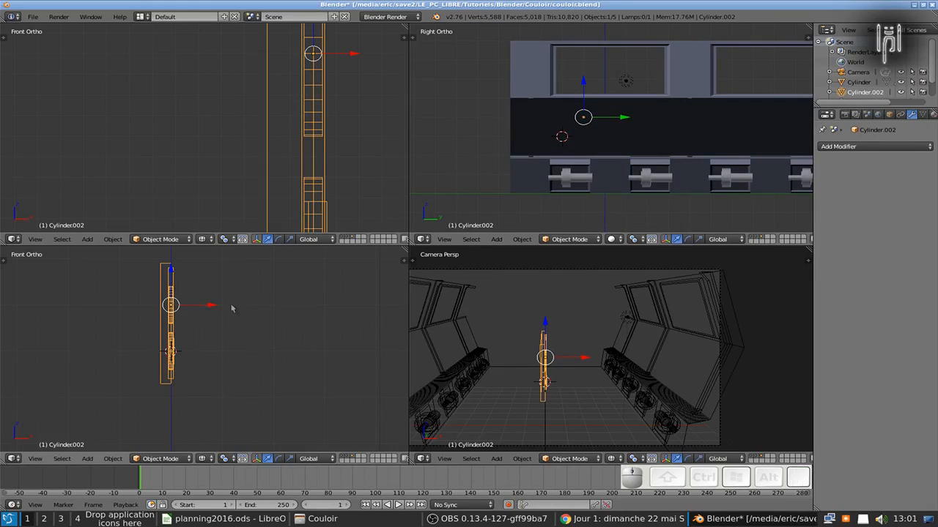
middle_click_drag(174, 326, 197, 331, "shift")
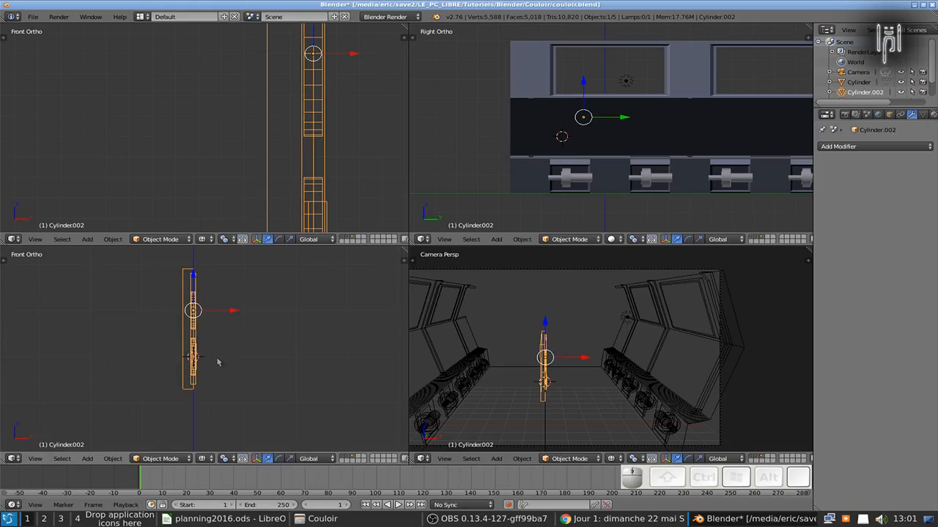
key("r")
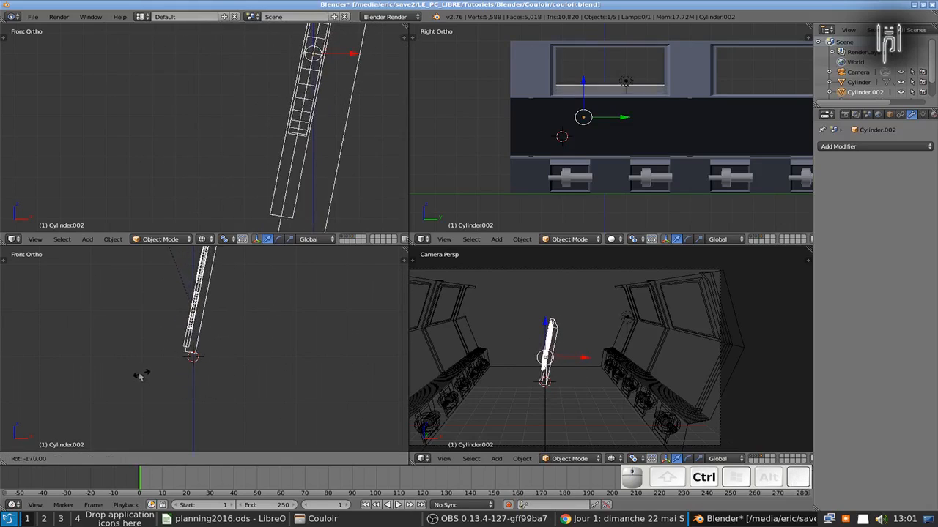
left_click(115, 379, "ctrl")
middle_click_drag(114, 378, 136, 370, "shift")
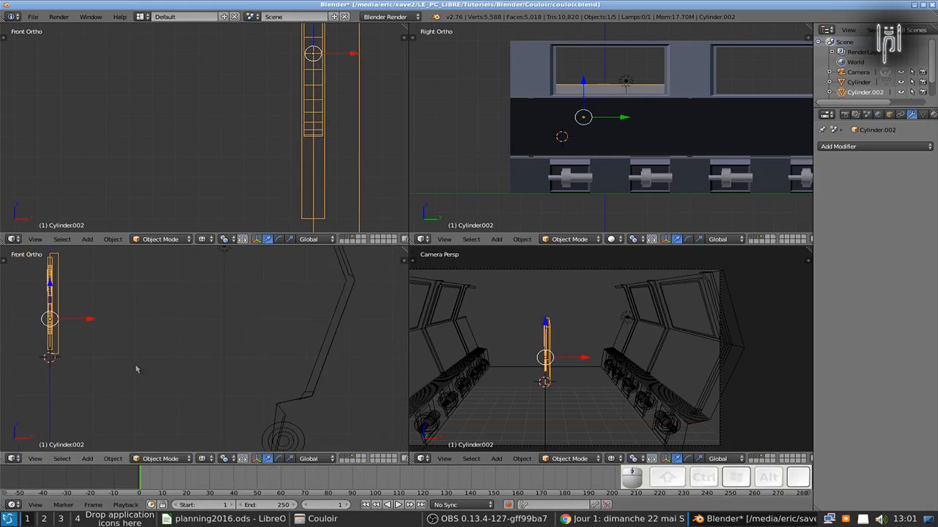
Move the panel against the right wall's lower slanted section, tilt it to match the wall's slope, and maximize the front view
key("g")
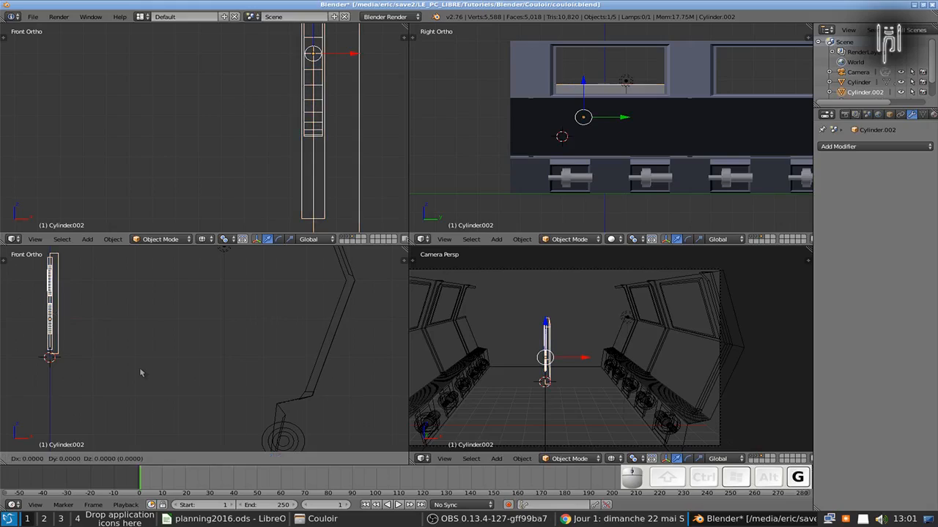
left_click(21, 406)
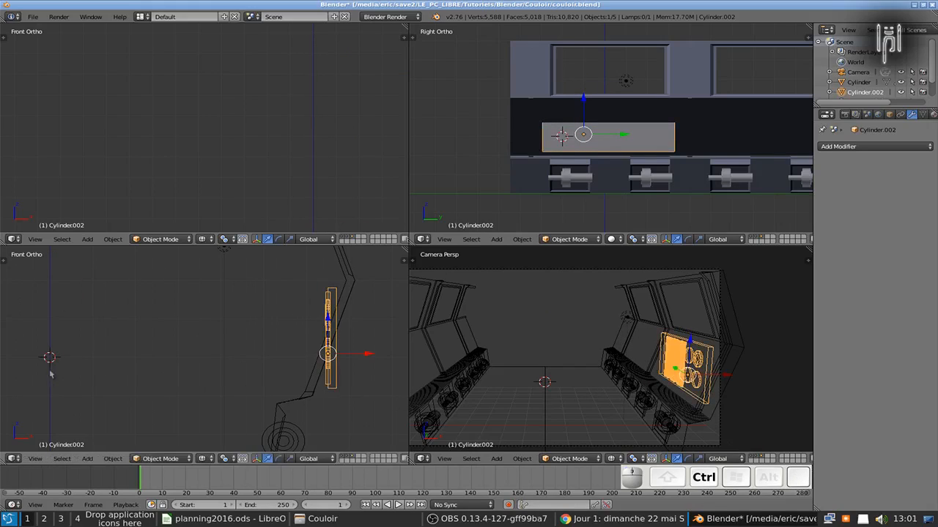
key("r")
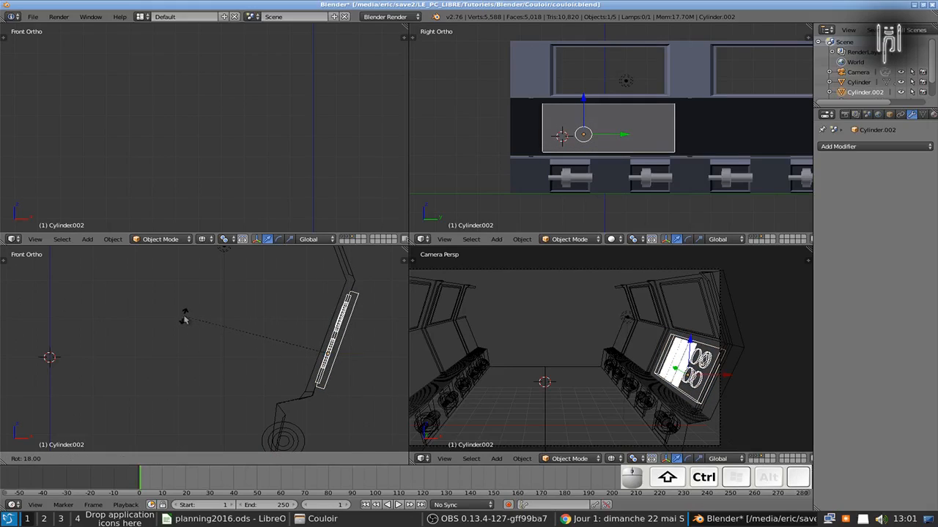
left_click(186, 317)
key("ctrl+Up")
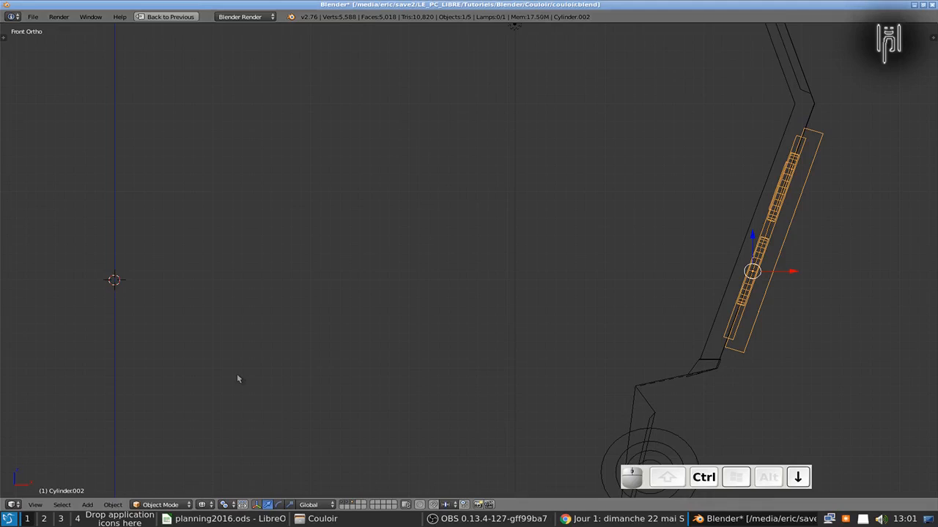
Fine-tune the panel's tilt by about 0.58° to match the wall's slope and shift it up and inward so it sits into the wall
middle_click_drag(666, 329, 416, 324, "shift")
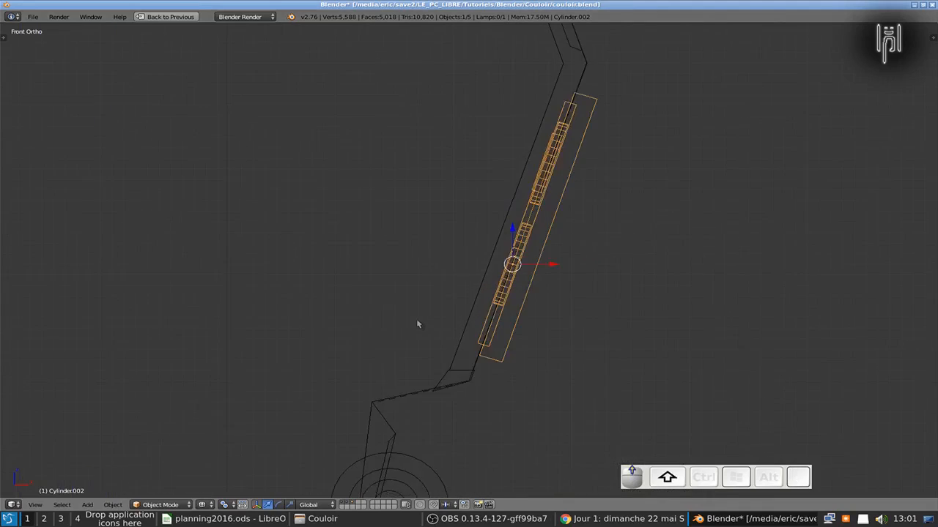
scroll(417, 323, "up", 2)
scroll(417, 324, "down", 2)
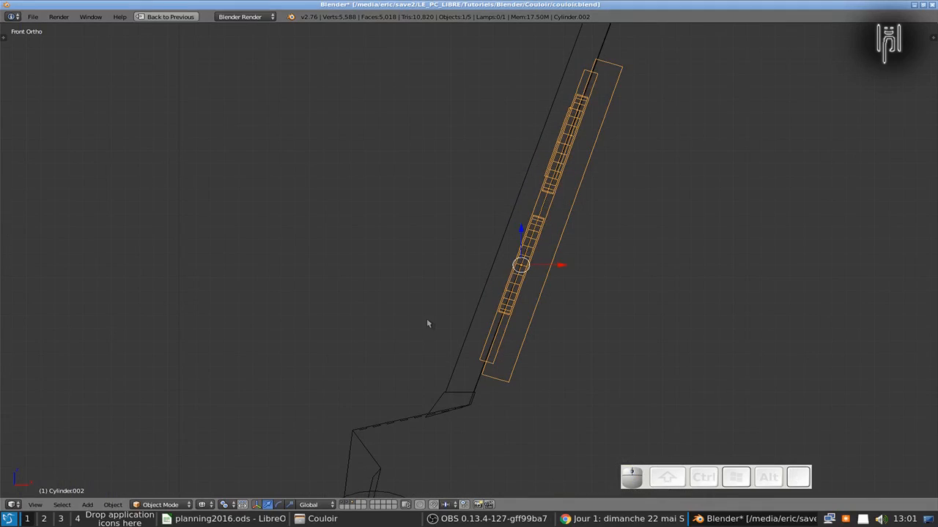
key("r")
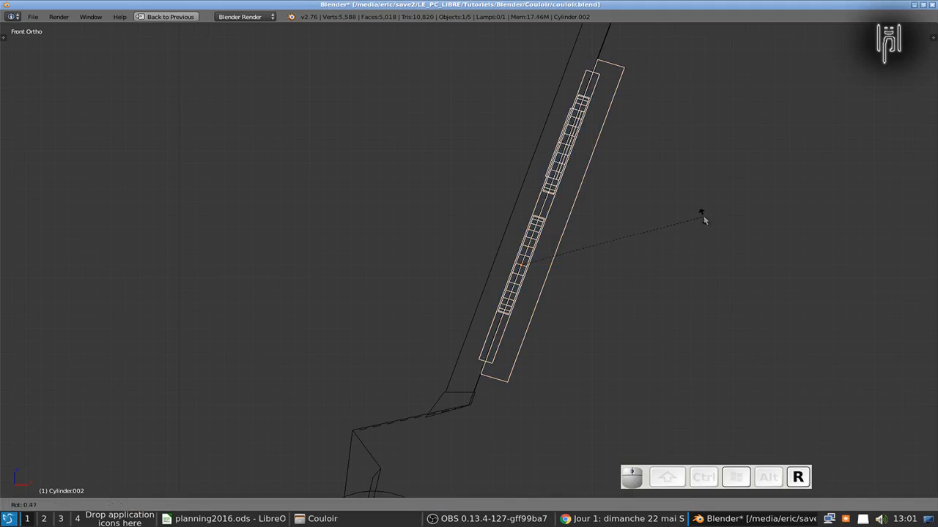
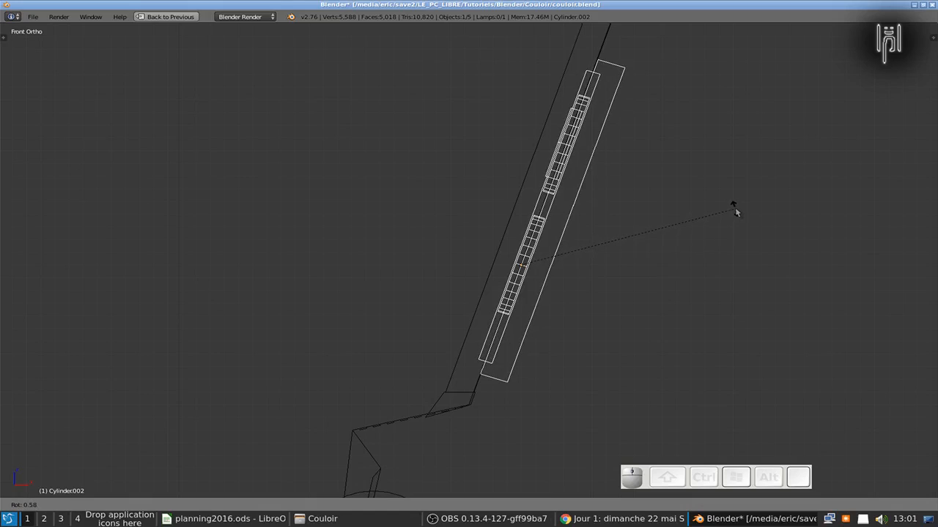
left_click(734, 211)
key("g")
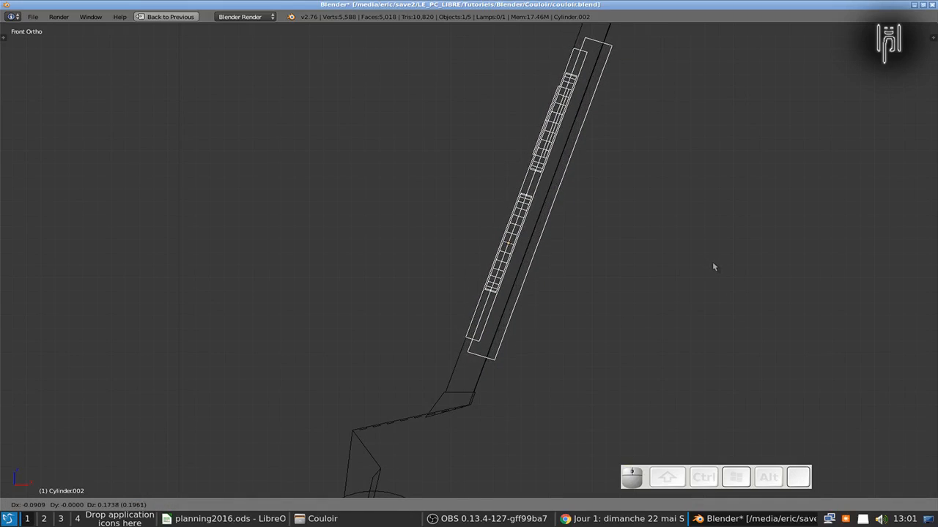
left_click(712, 265)
Examine the panel's fit in its bay of the slanted wall in solid shading
mouse_move(586, 290)
middle_mouse_down()
mouse_move(419, 301)
mouse_move(443, 292)
mouse_move(431, 294)
mouse_move(420, 306)
mouse_move(456, 355)
mouse_move(441, 318)
mouse_move(445, 278)
mouse_move(443, 350)
mouse_move(494, 311)
mouse_move(322, 325)
mouse_move(272, 317)
mouse_move(375, 339)
mouse_move(350, 312)
mouse_move(342, 278)
mouse_move(292, 314)
mouse_move(303, 329)
mouse_move(465, 319)
mouse_move(479, 299)
mouse_move(359, 310)
mouse_move(456, 311)
mouse_move(389, 295)
mouse_move(359, 311)
mouse_move(464, 289)
mouse_move(464, 276)
mouse_move(430, 258)
mouse_move(503, 226)
mouse_move(614, 269)
mouse_move(628, 260)
mouse_move(605, 268)
middle_mouse_up()
key("z")
scroll(307, 322, "up", 8)
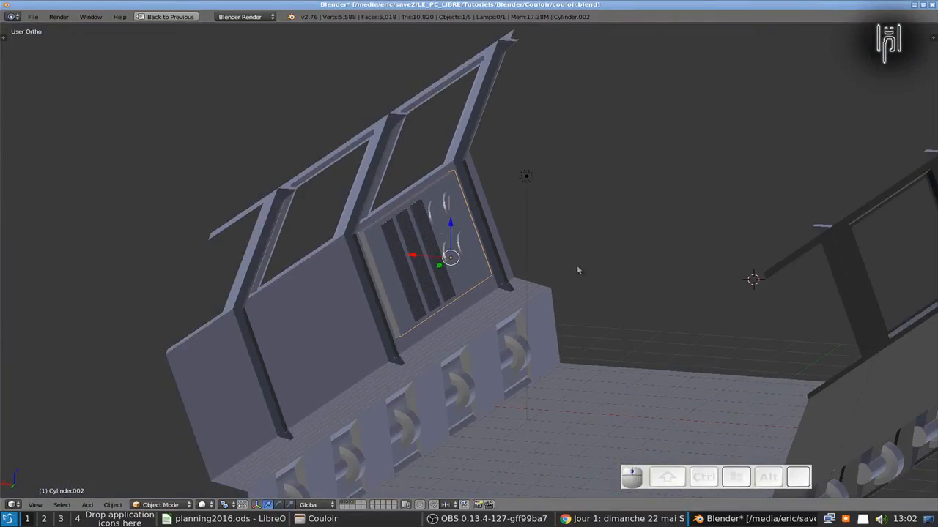
scroll(574, 265, "up", 3)
middle_click_drag(545, 273, 475, 285)
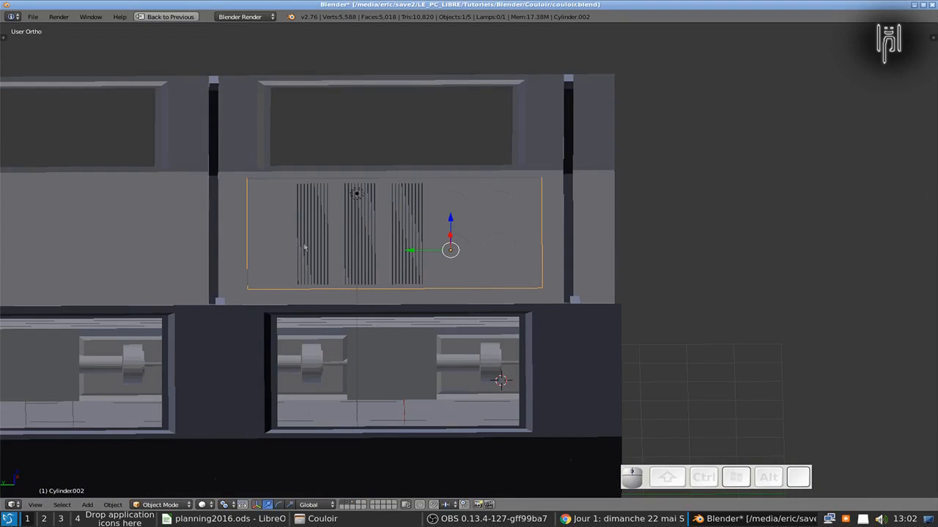
scroll(456, 263, "down", 3)
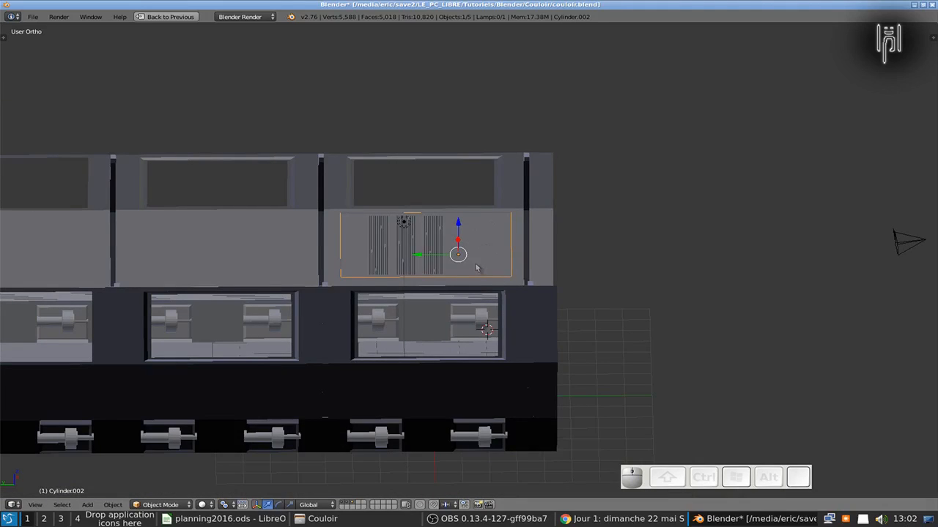
Restore the four-view layout and add an Array modifier with a count of 3 to the panel
key("ctrl+Down")
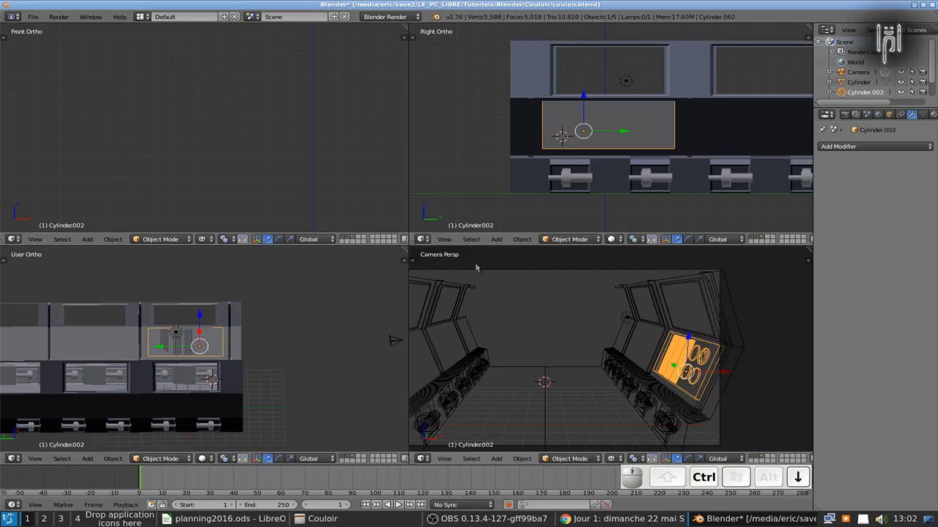
left_click(844, 146)
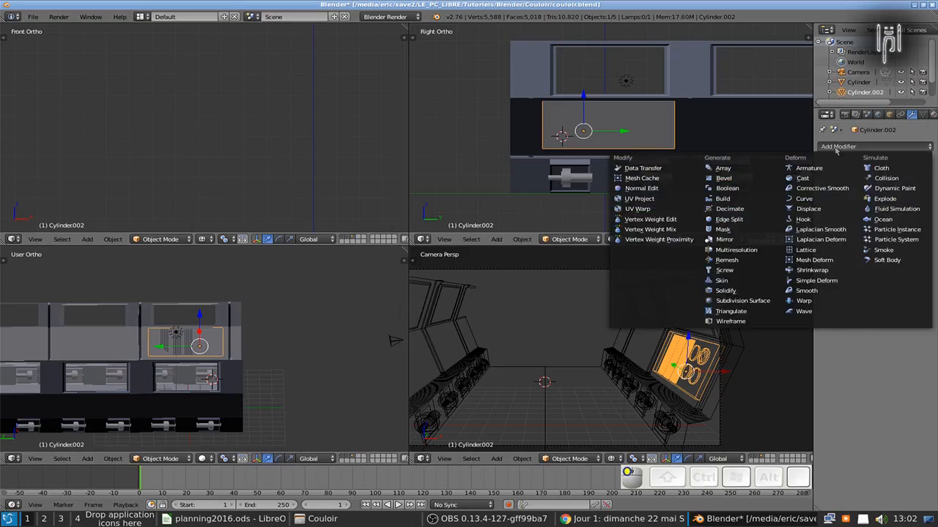
left_click(722, 168)
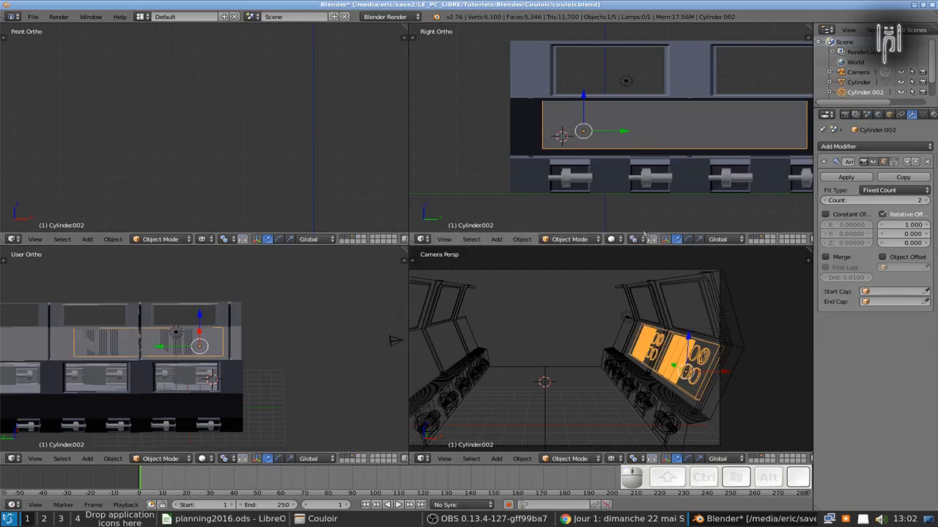
left_click(924, 201)
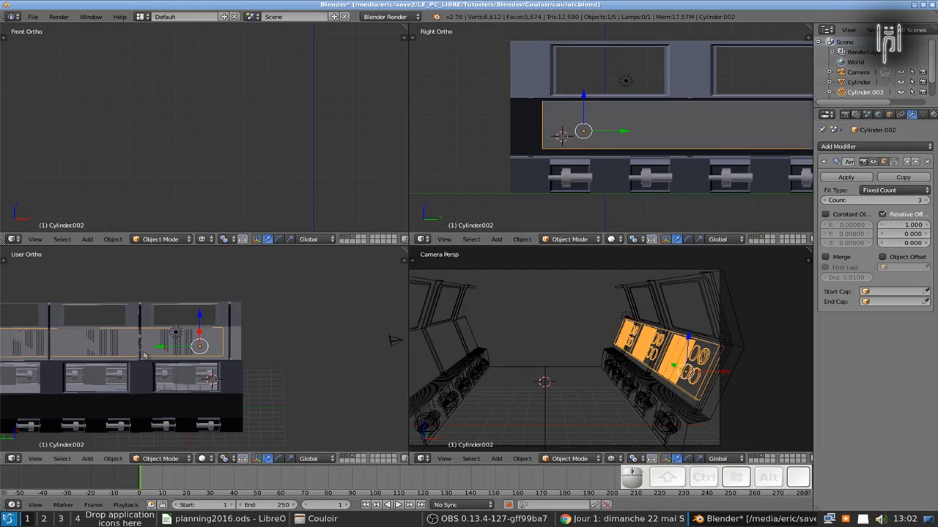
Show the panels in wireframe and enable the array's constant offset with an X value of 3.59 to space the copies across the bays
middle_click_drag(156, 354, 244, 342, "shift")
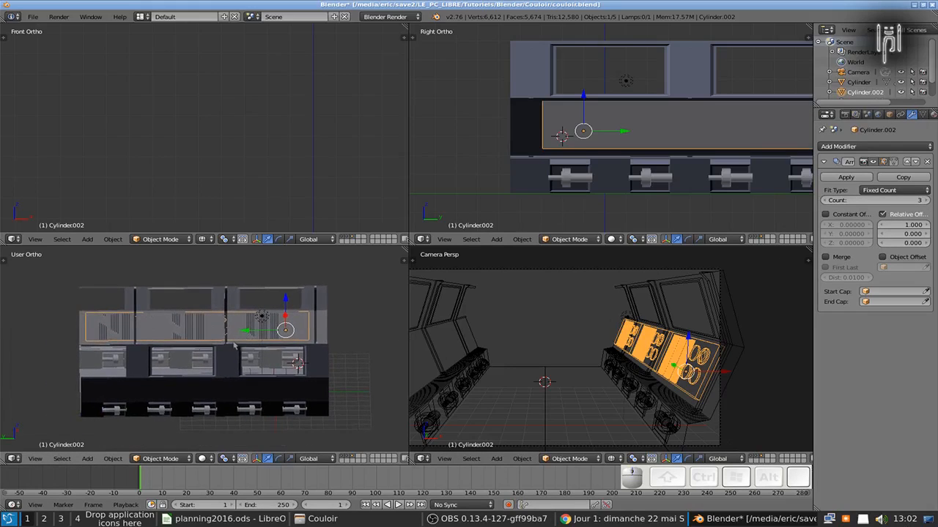
scroll(229, 349, "up", 3)
scroll(228, 349, "down", 1)
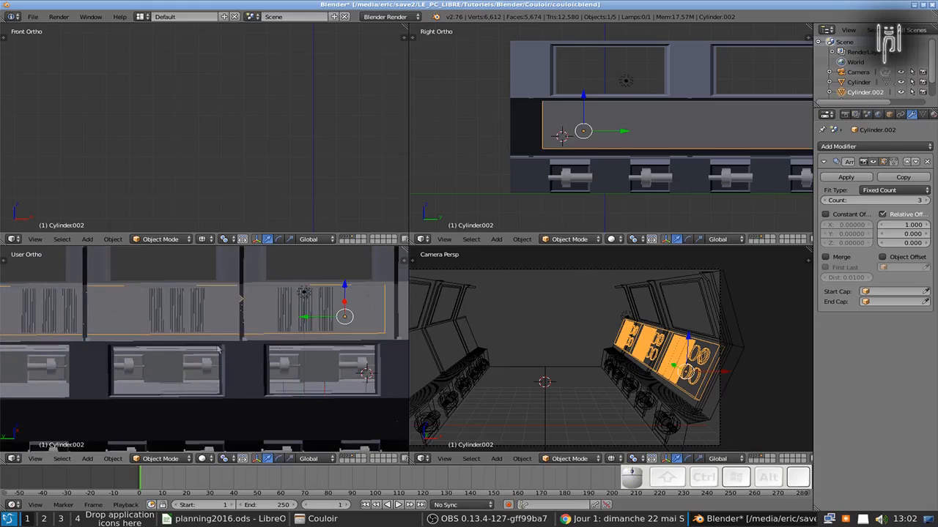
key("z")
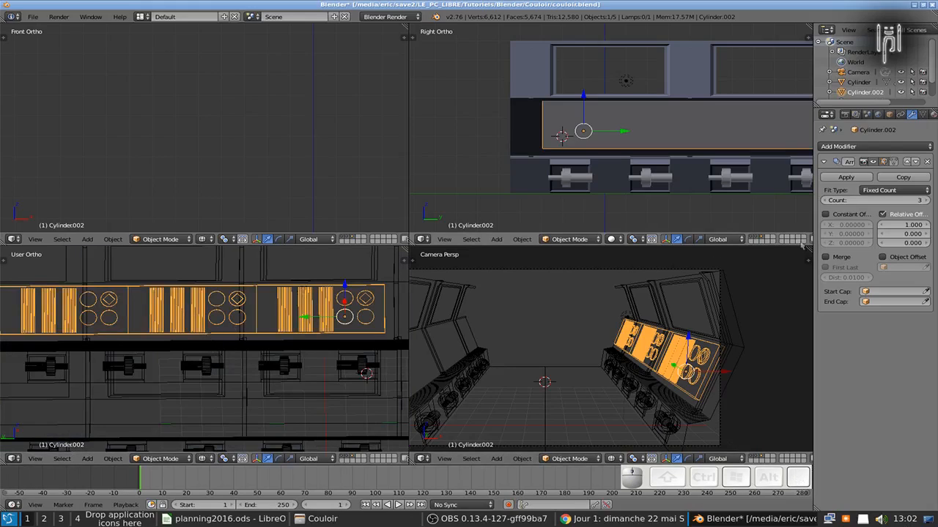
left_click(826, 214)
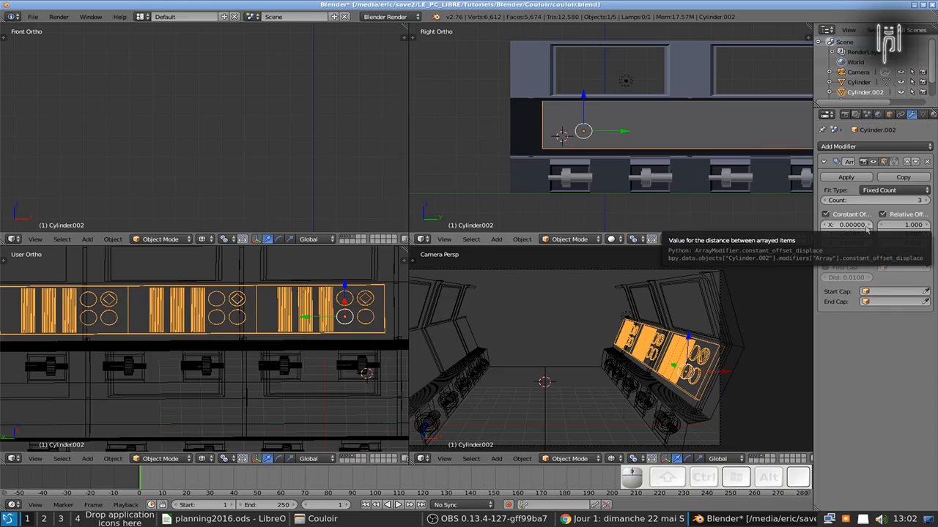
left_click_drag(867, 229, 937, 225)
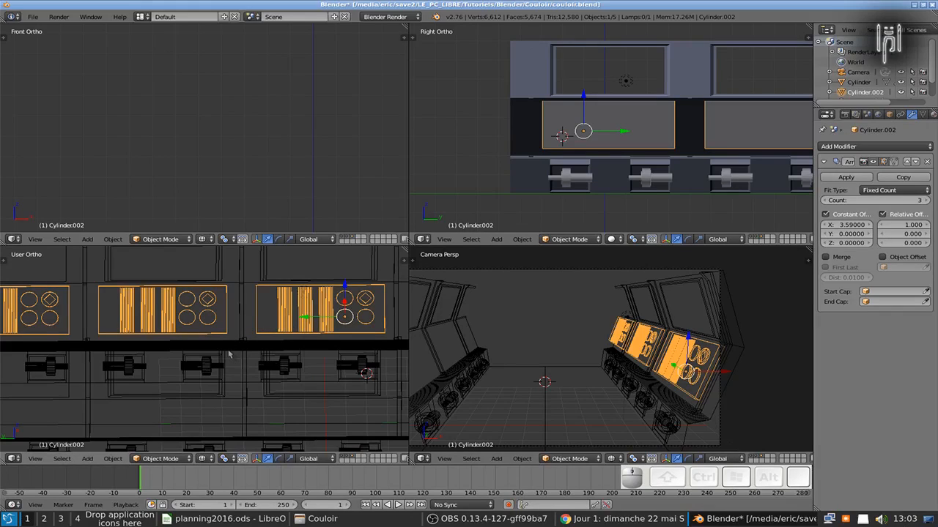
Nudge the row of panels slightly downward on the slanted wall
key("shift")
key("g")
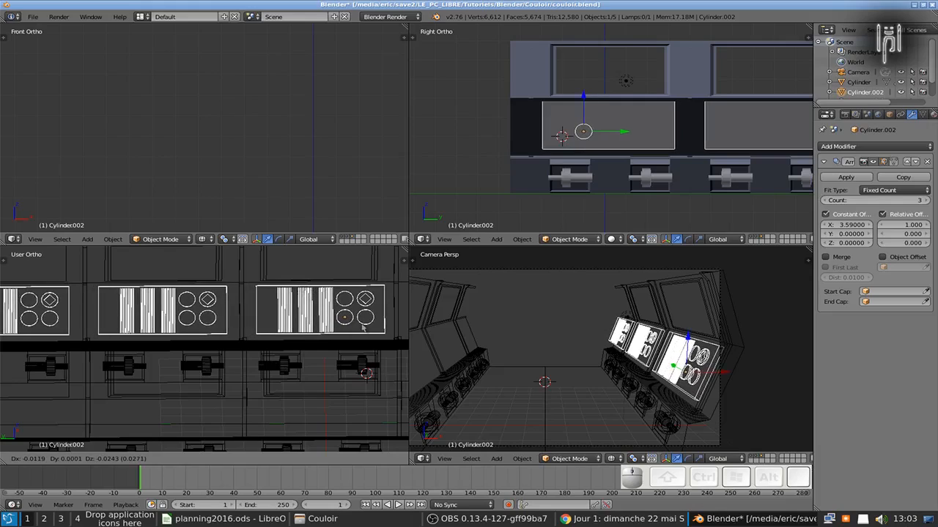
left_click(362, 328)
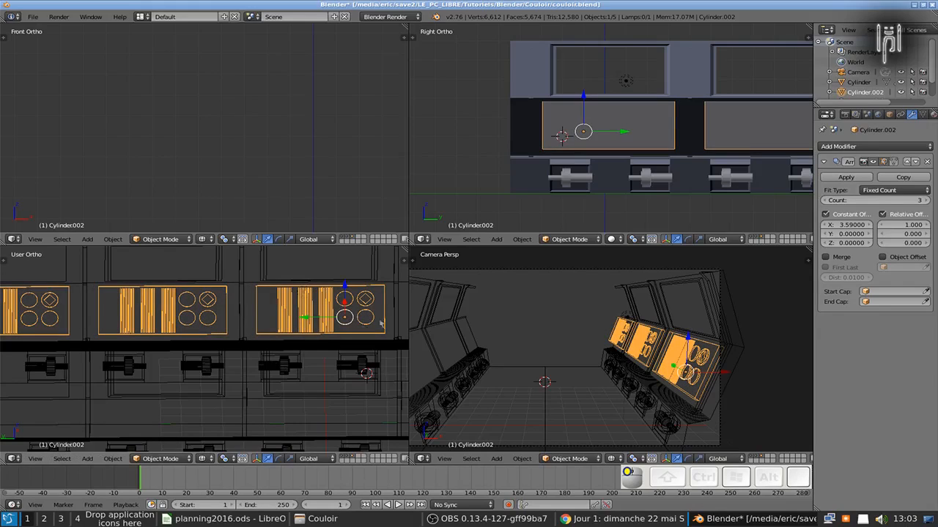
Set the array's constant X offset to 3.67 and apply the modifier
left_click_drag(847, 225, 851, 225)
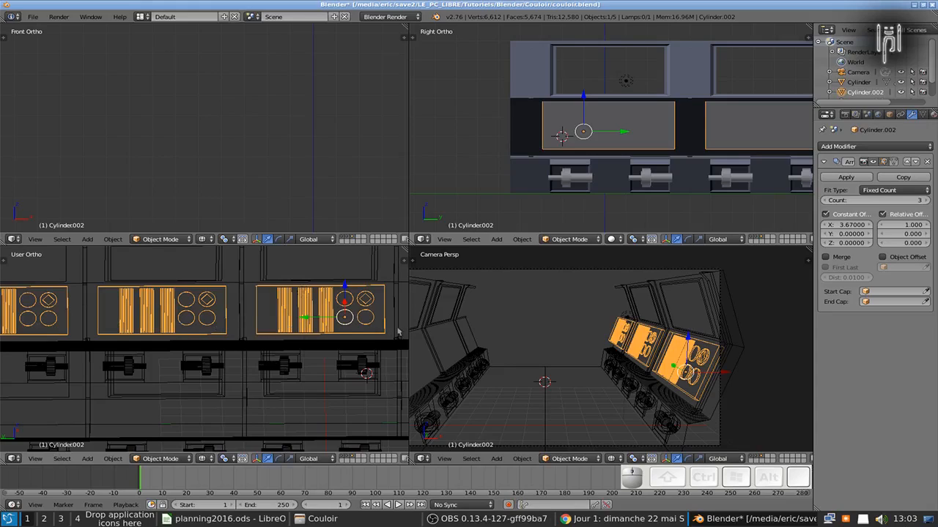
left_click(848, 179)
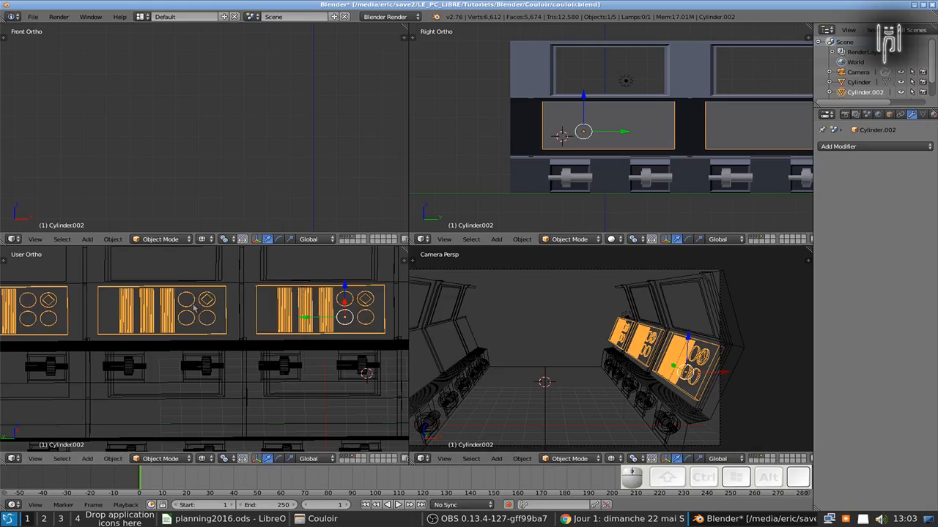
In Edit Mode, select only the geometry of the original end panel in a maximized right view
key("Tab")
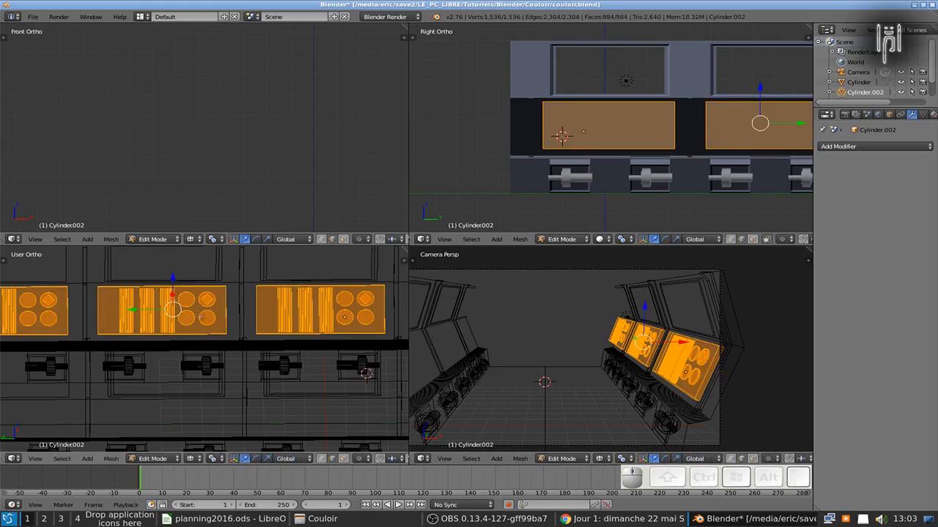
key("a")
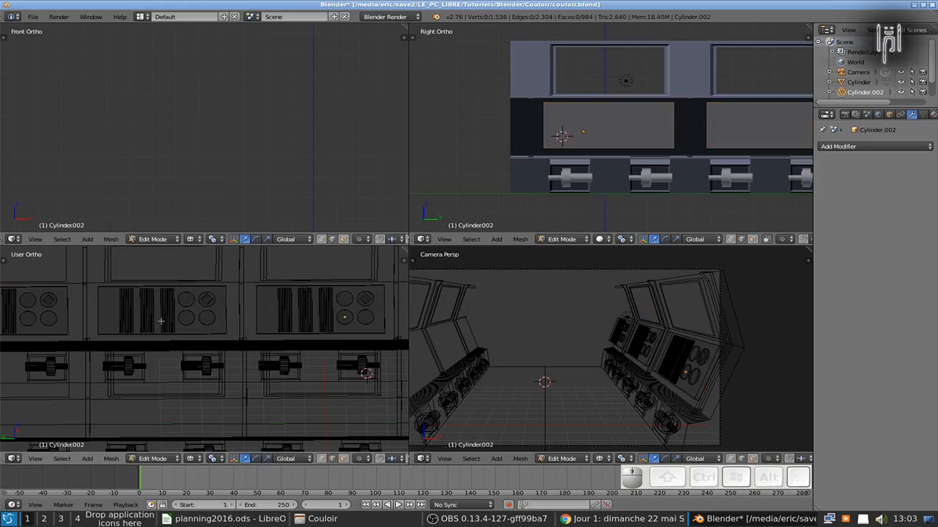
key("ctrl+Down")
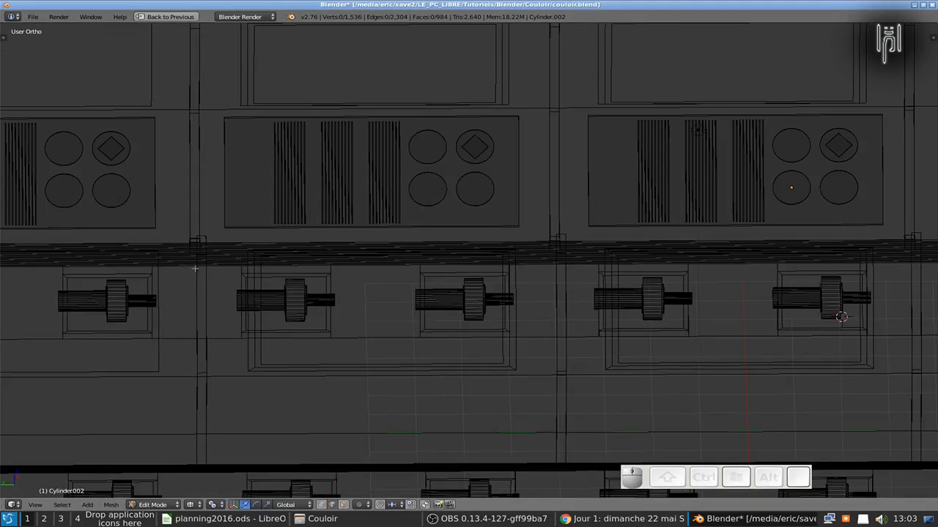
key("KP_1")
key("KP_3")
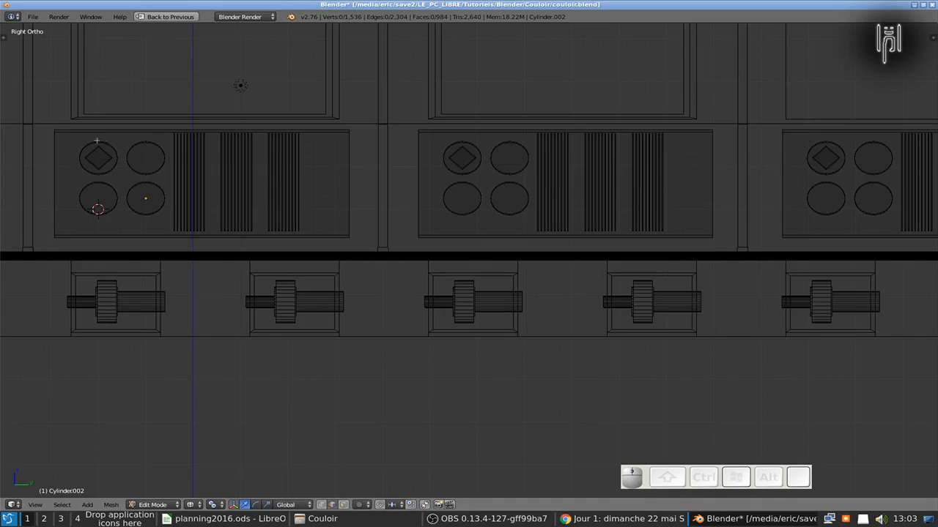
key("b")
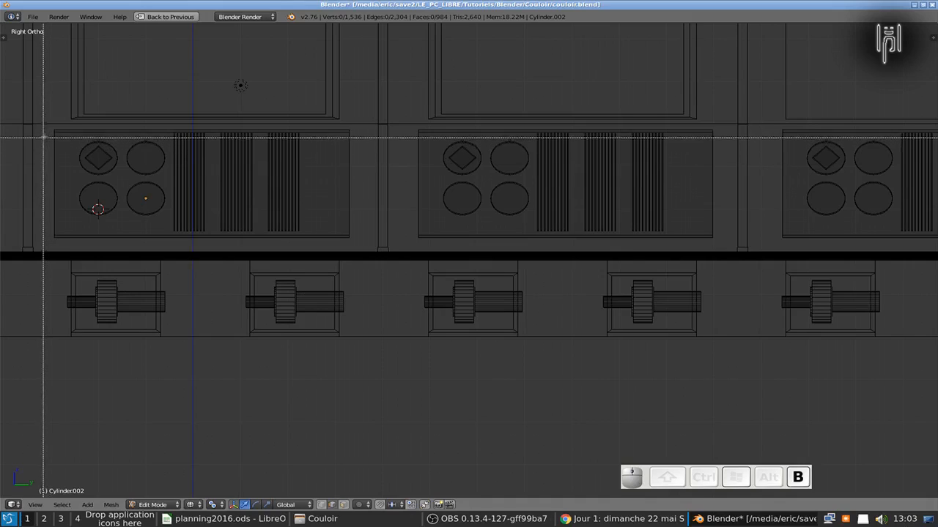
left_click_drag(44, 126, 359, 244)
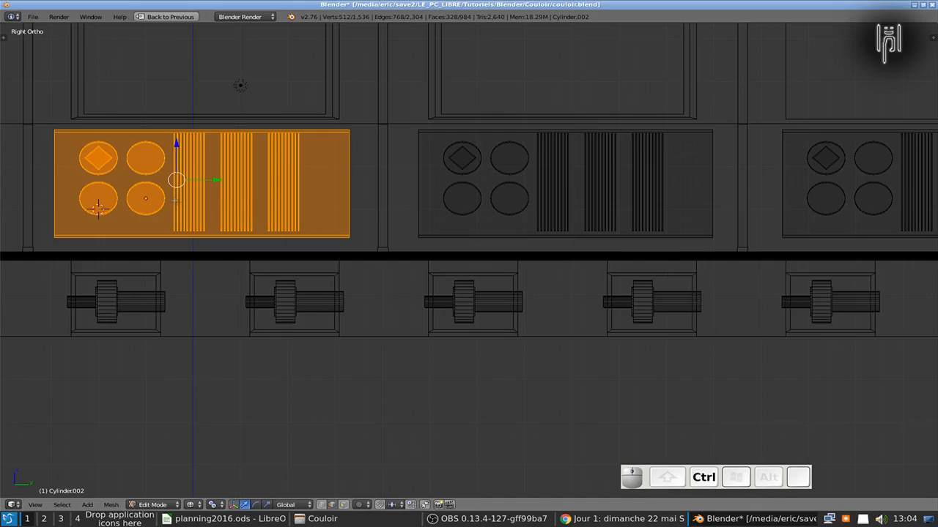
key("ctrl+m")
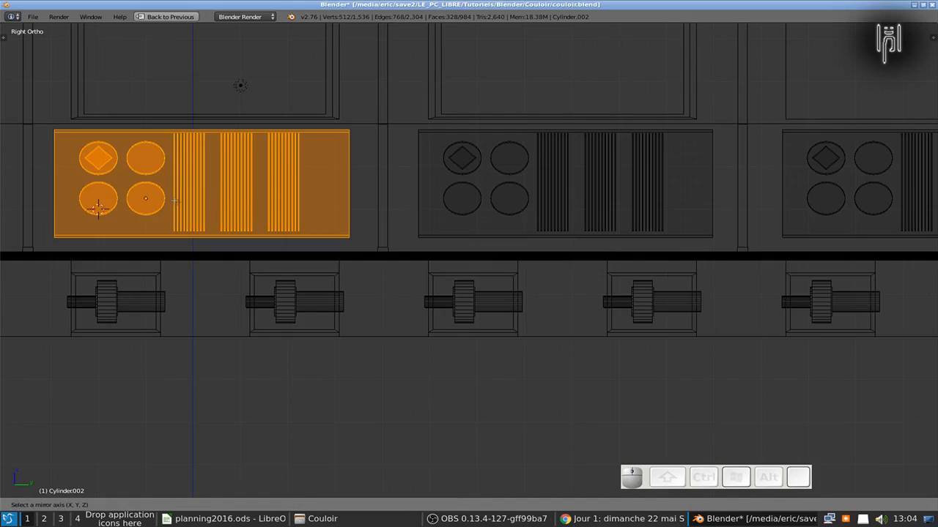
key("y")
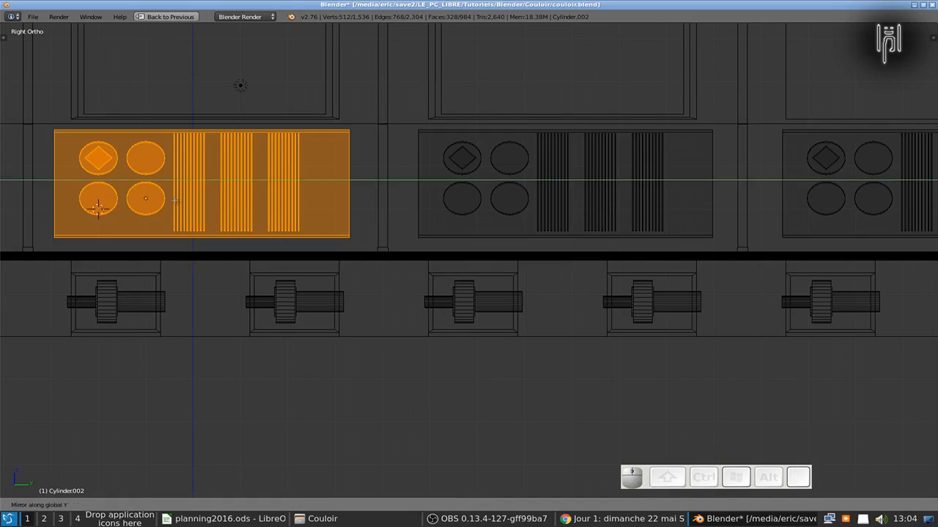
key("x")
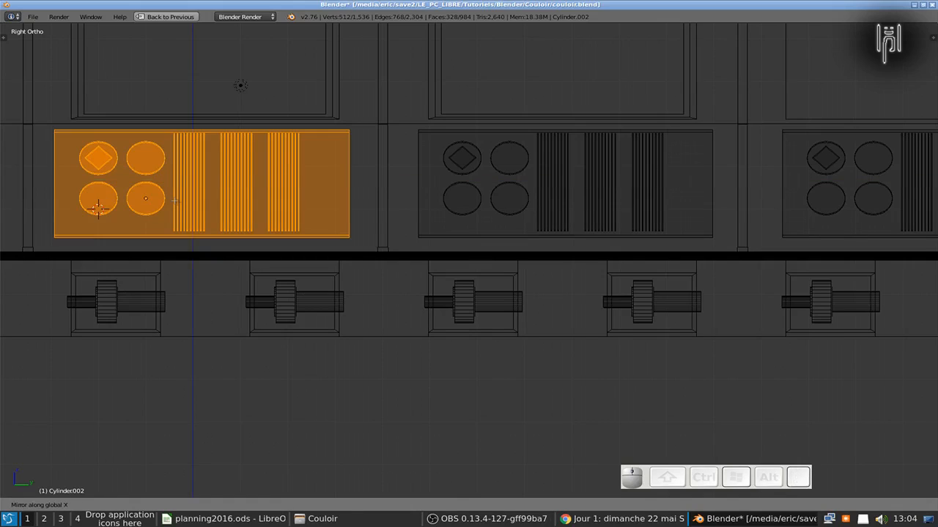
key("z")
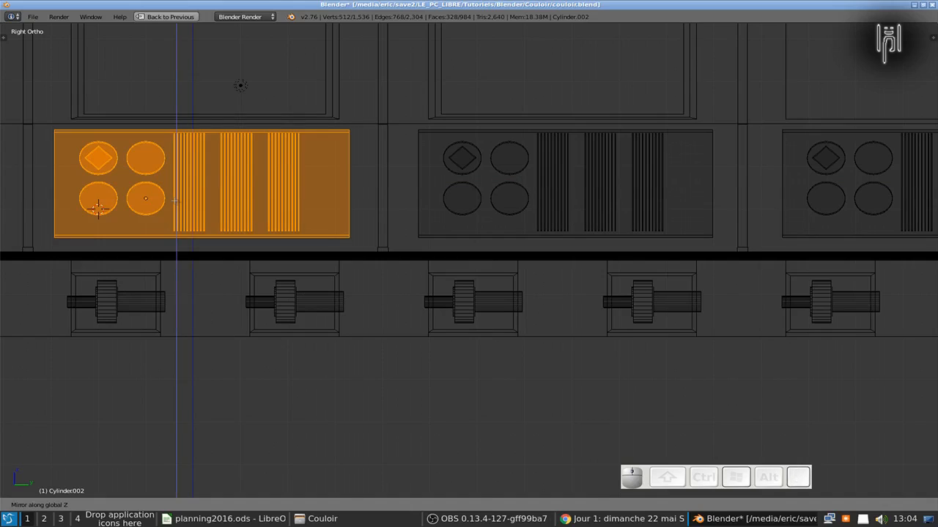
key("Escape")
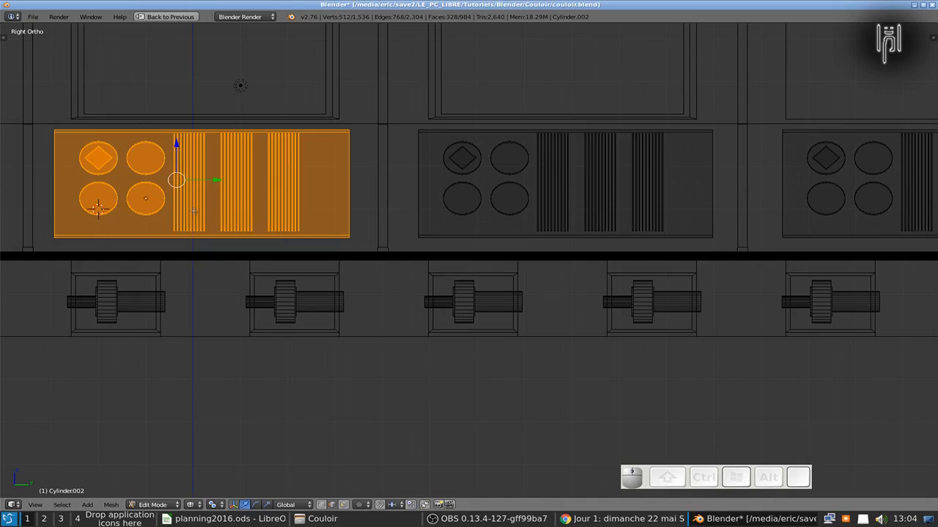
Nudge the selected end panel slightly along the global Y axis toward the middle panel
key("g")
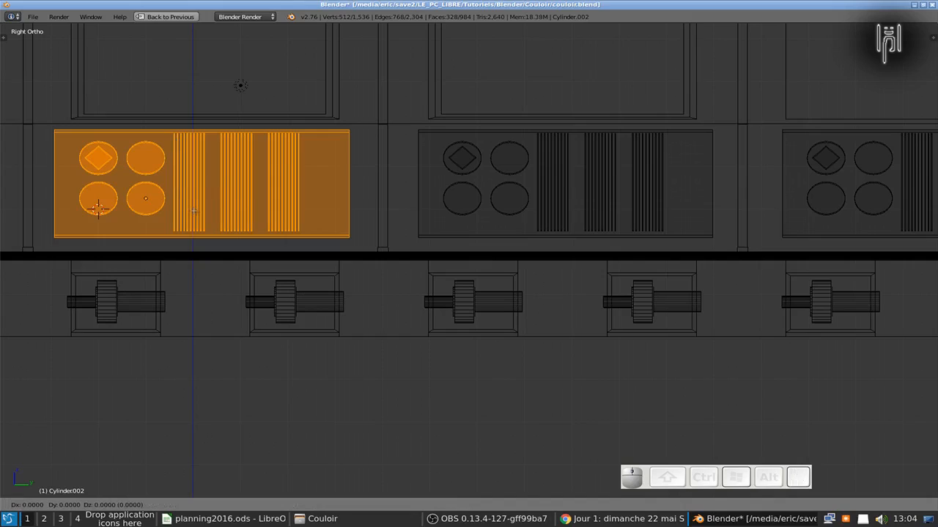
key("y")
key("Right")
key("Right")
key("Right")
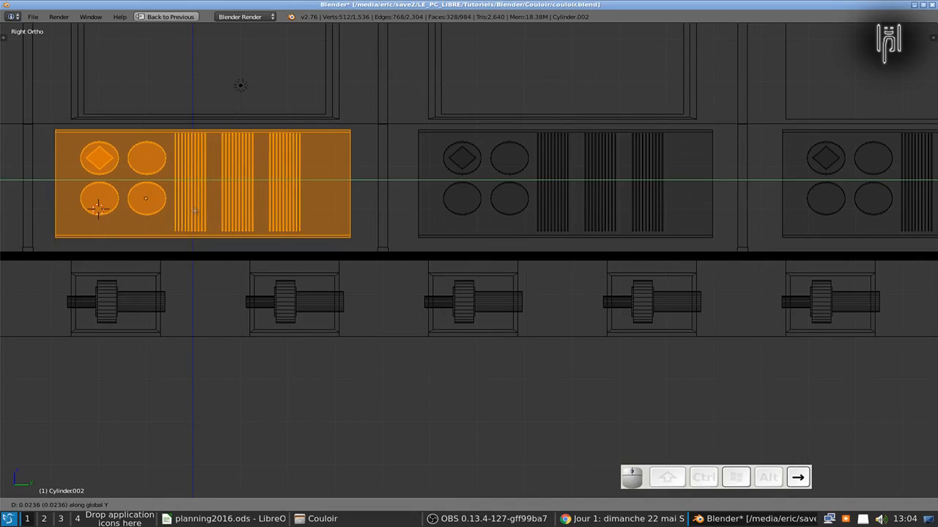
key("Return")
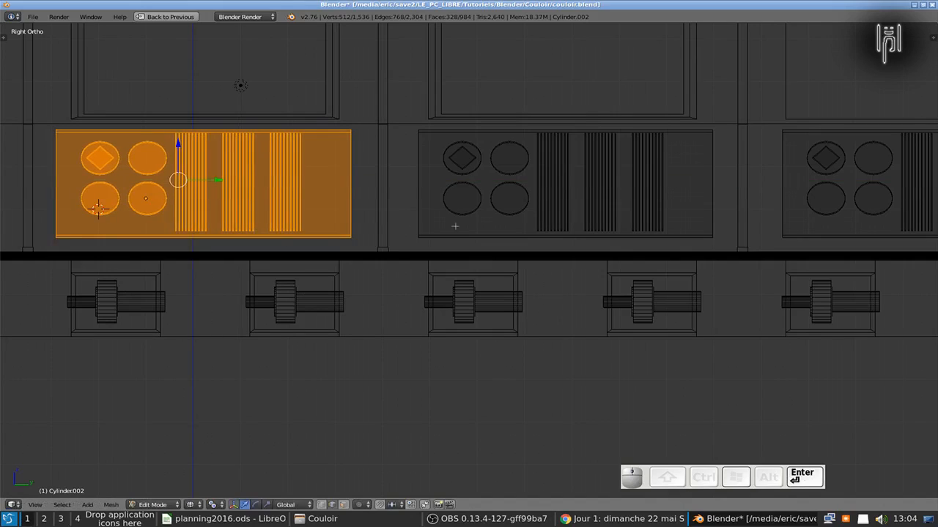
Select only the middle panel's geometry and nudge it slightly along the global Y axis toward the original end panel
key("a")
key("b")
left_click_drag(408, 123, 559, 188)
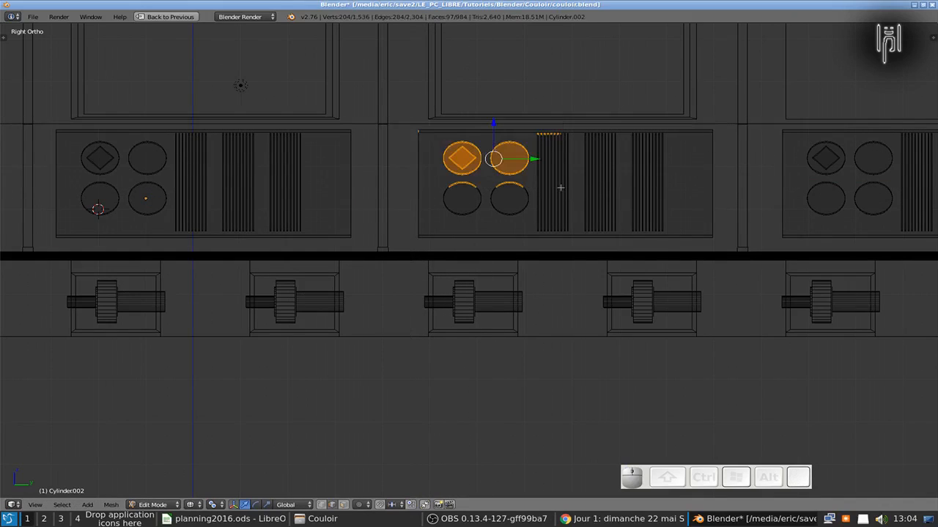
key("a")
key("b")
left_click_drag(409, 125, 727, 250)
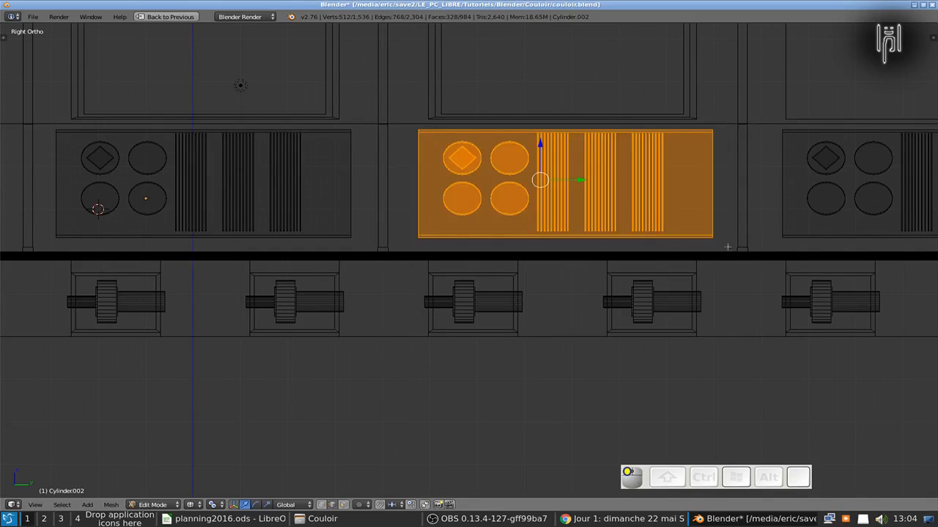
key("g")
key("y")
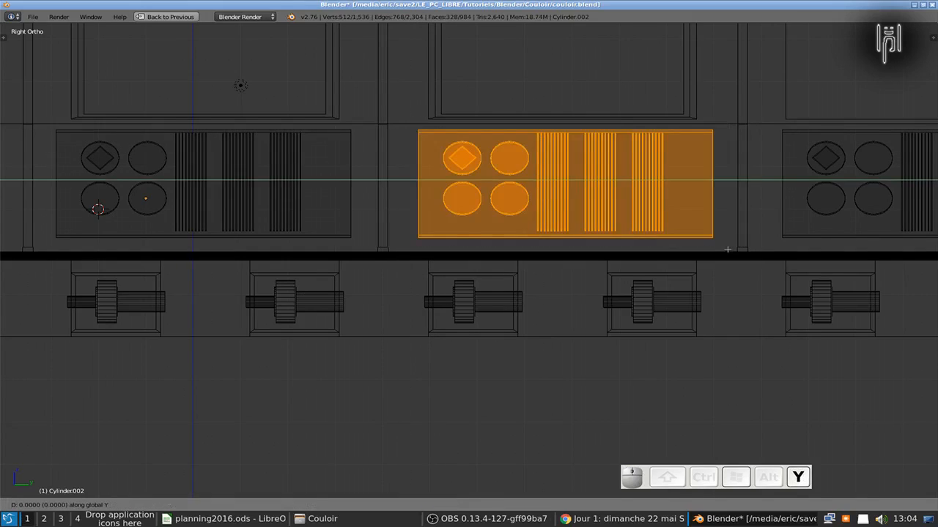
key("Left")
key("Left")
key("Left")
key("Left")
key("Left")
key("Return")
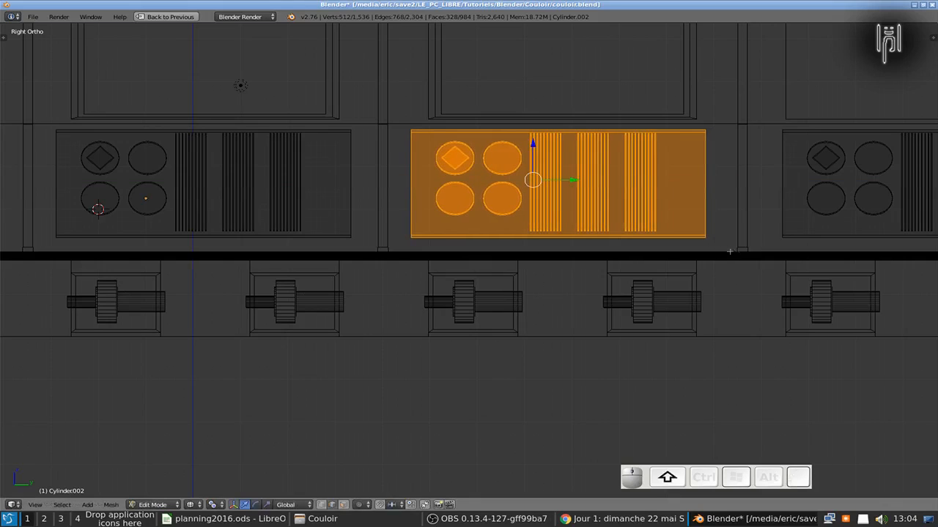
Select only the far end panel's geometry and shift it slightly along the global Y axis toward the middle panel
middle_click_drag(749, 241, 421, 241, "shift")
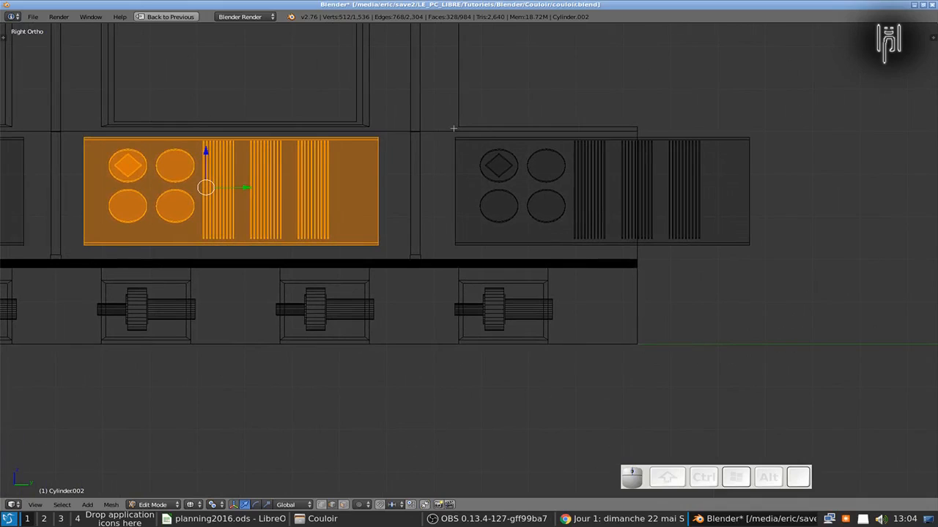
key("a")
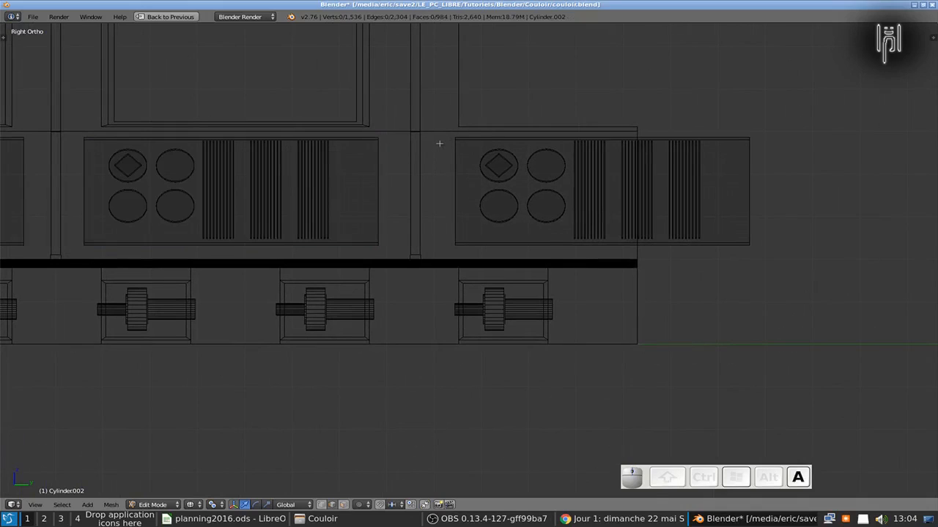
key("b")
left_click_drag(444, 135, 769, 253)
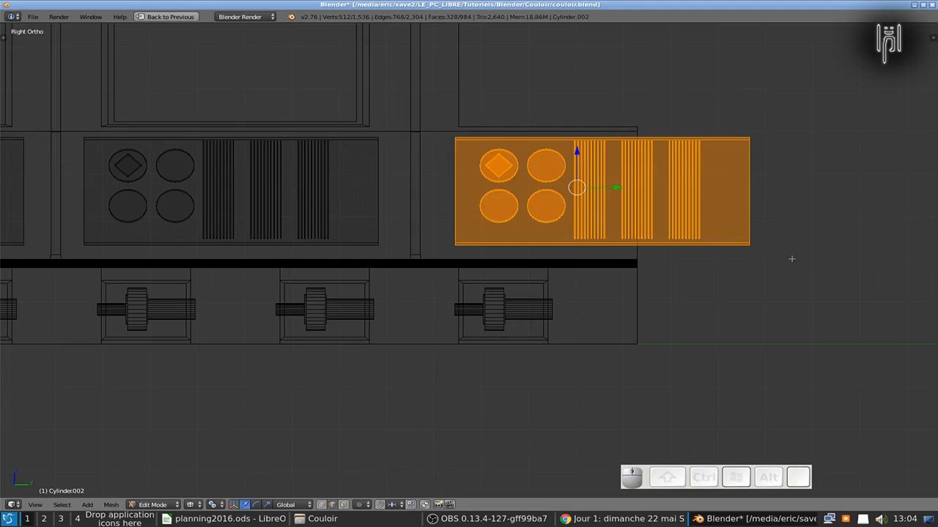
key("g")
key("y")
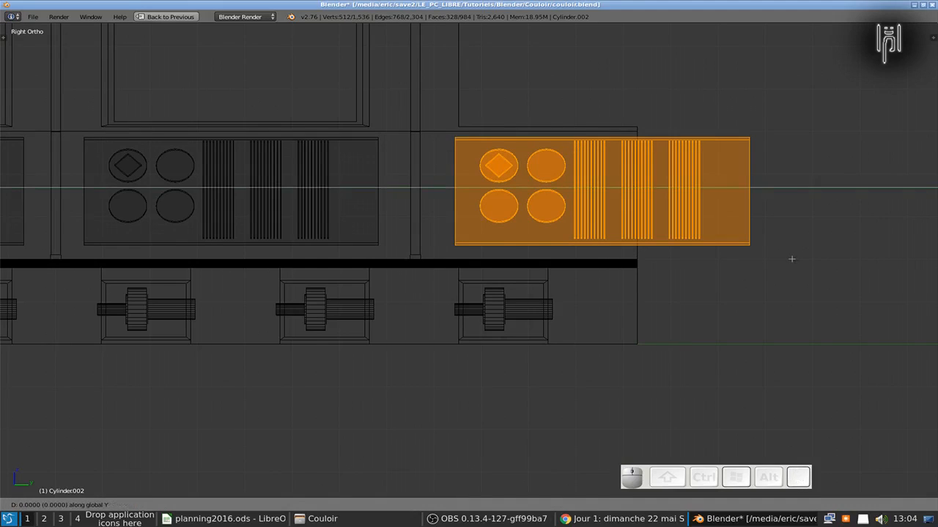
left_click(775, 259)
Duplicate the diamond insert of the original panel 1.0 unit along Y into the empty upper circle beside it
middle_click_drag(379, 228, 819, 230, "shift")
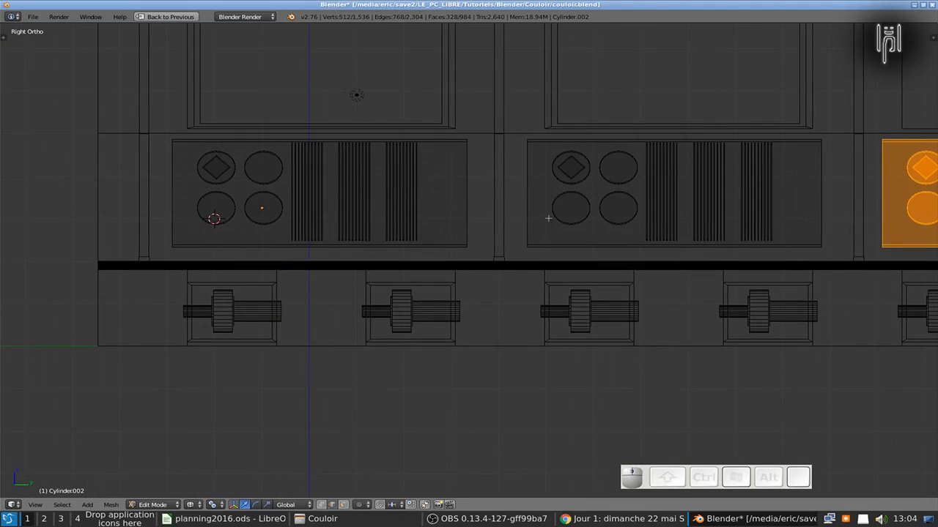
key("Tab")
key("Tab")
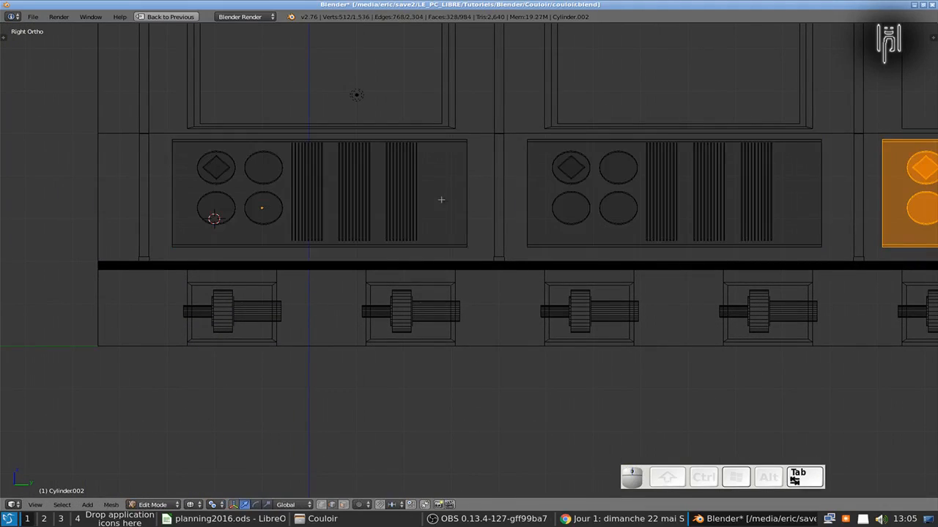
key("a")
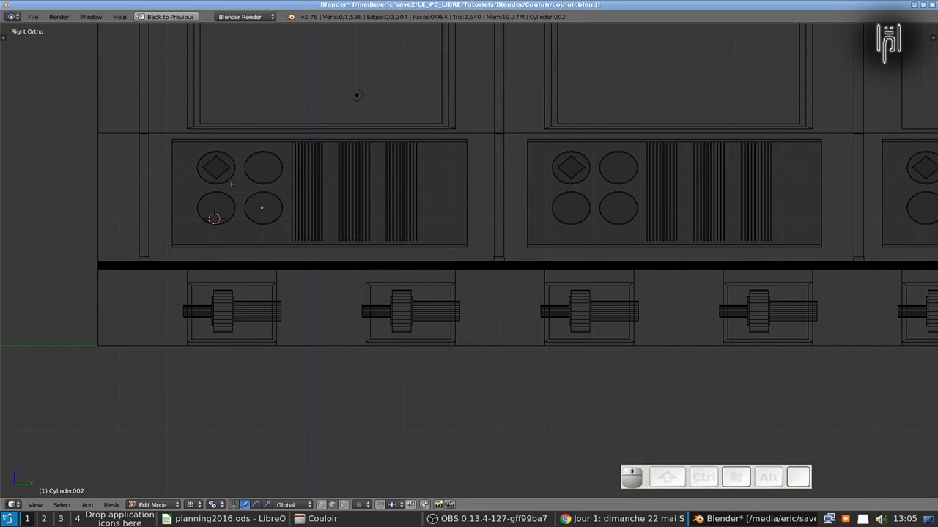
key("l")
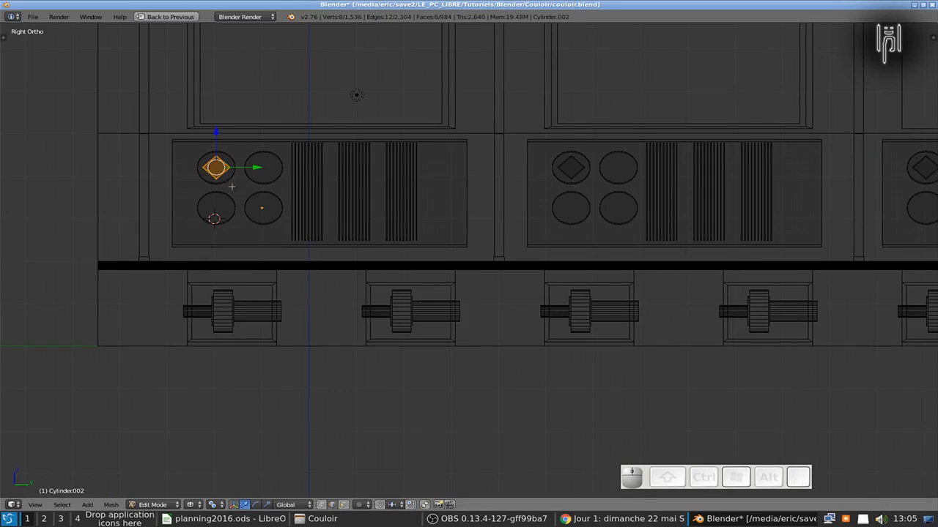
key("shift+r")
key("shift+d")
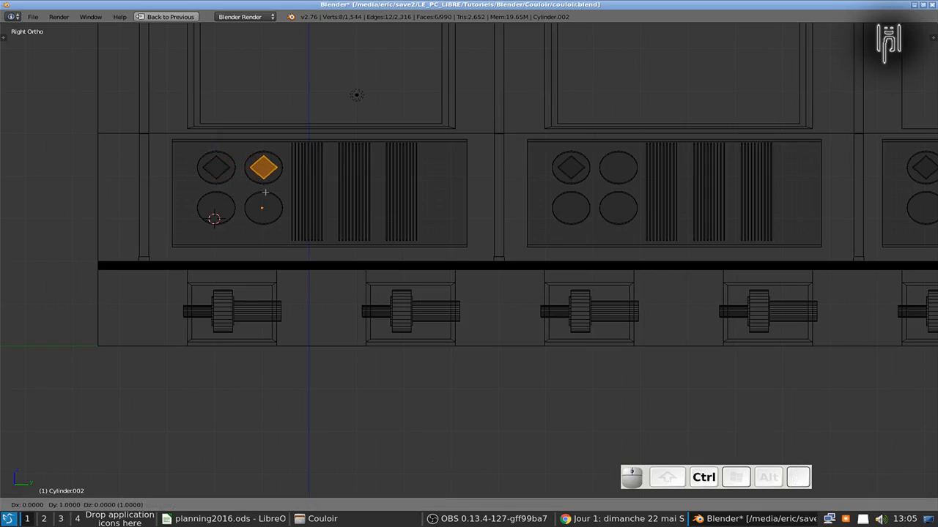
left_click(266, 192, "ctrl")
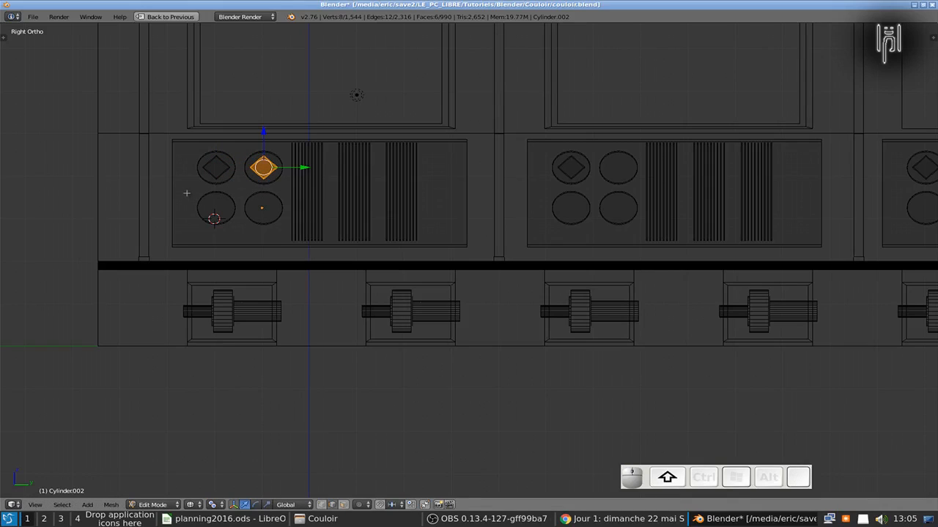
key("shift+r")
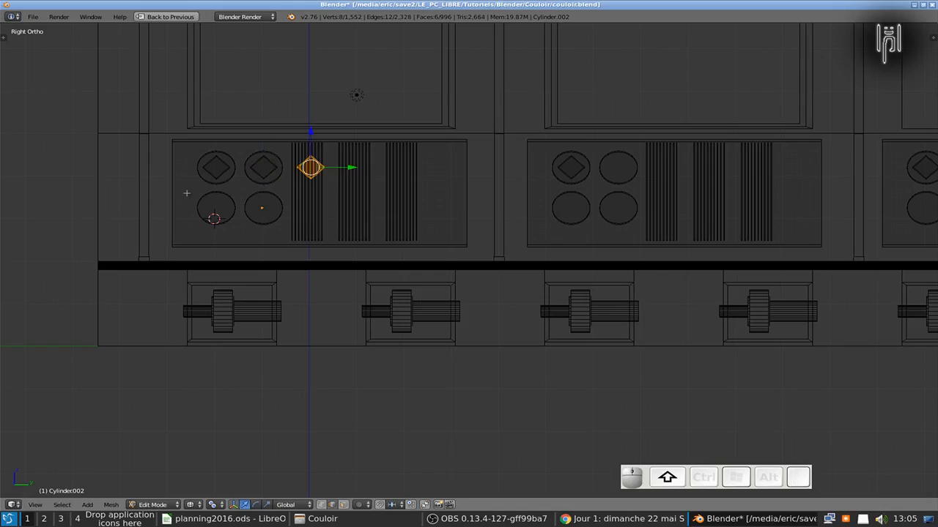
key("ctrl")
key("ctrl+z")
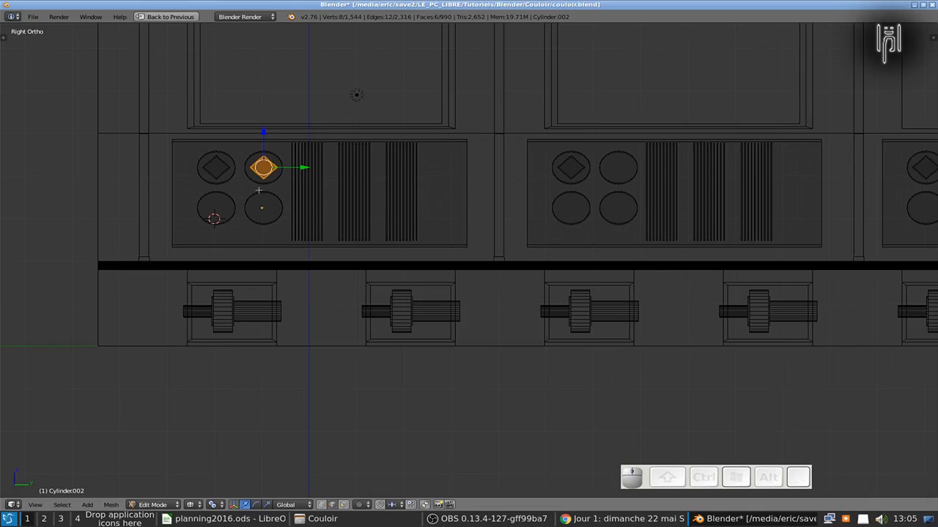
key("g")
key("Escape")
key("shift+r")
key("Escape")
Duplicate the new diamond and move the copy -0.95 along global Z into the circle below it
key("shift+d")
key("shift+r")
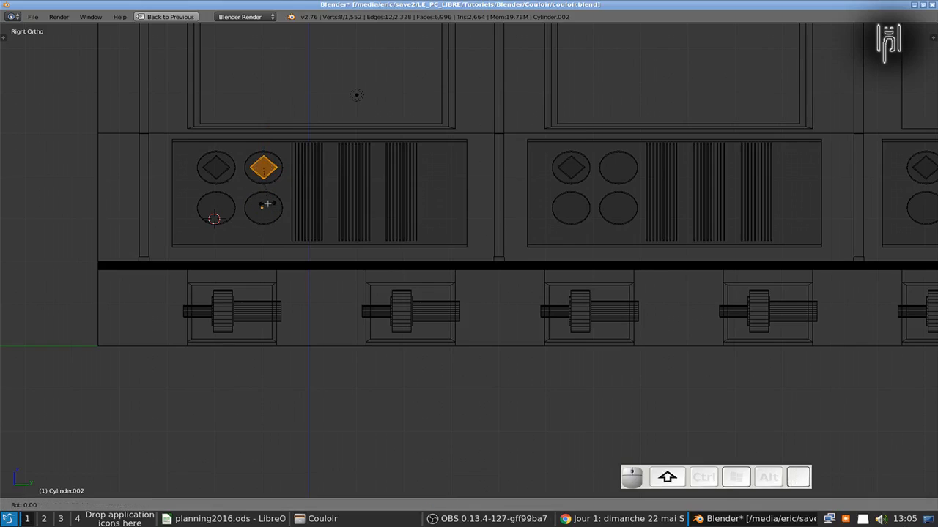
key("Escape")
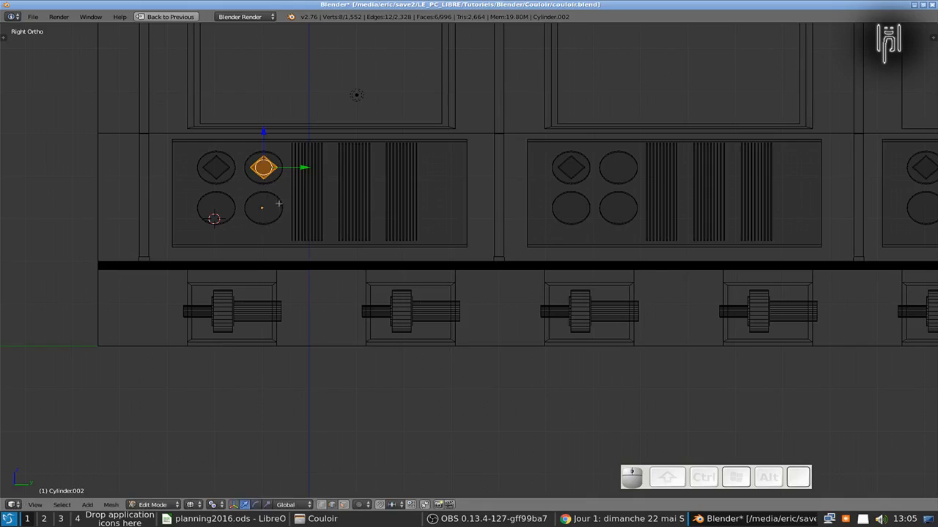
key("g")
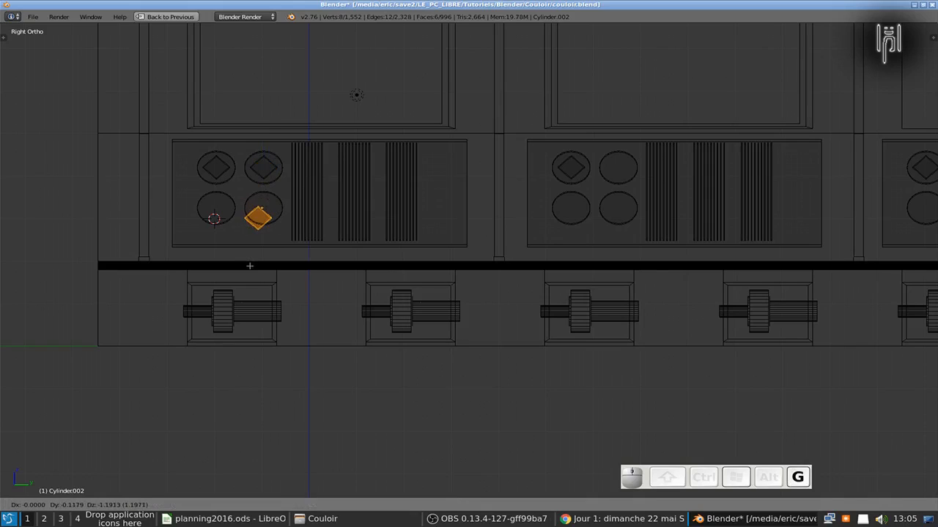
key("ctrl")
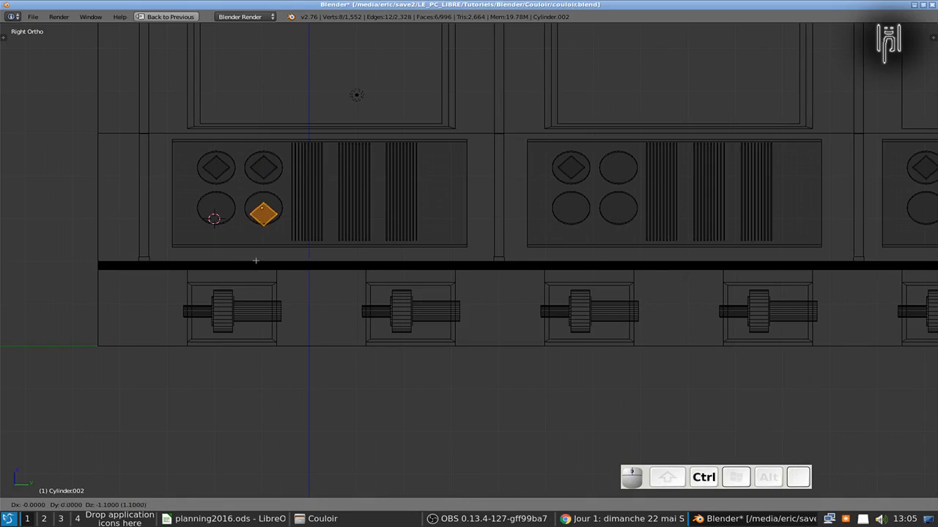
key("z")
key("ctrl")
key("shift")
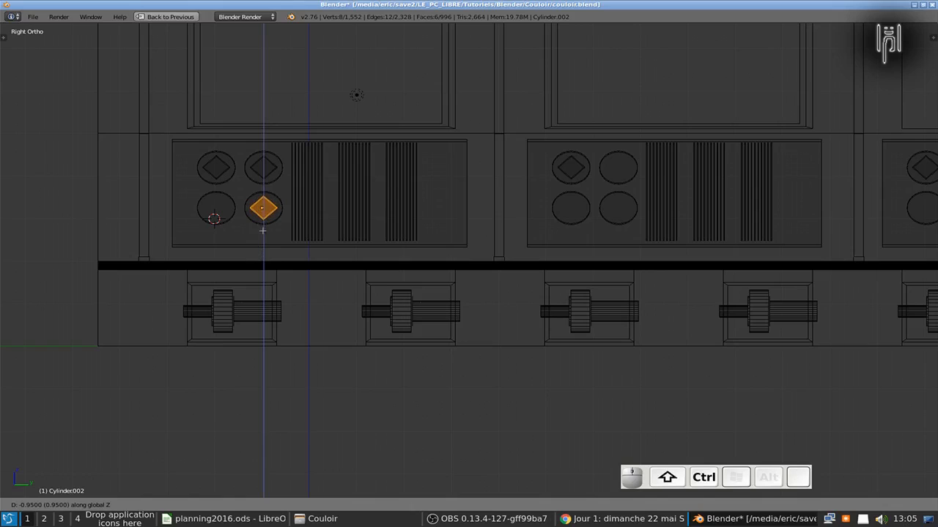
left_click(264, 231)
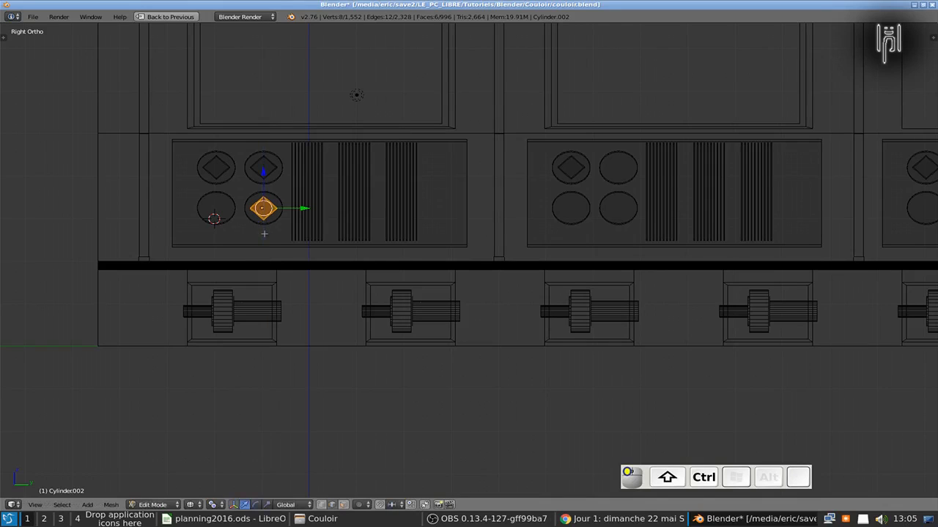
Rotate the diamond inside the lower circle nearest the slats so it sits tilted
scroll(219, 212, "up", 5)
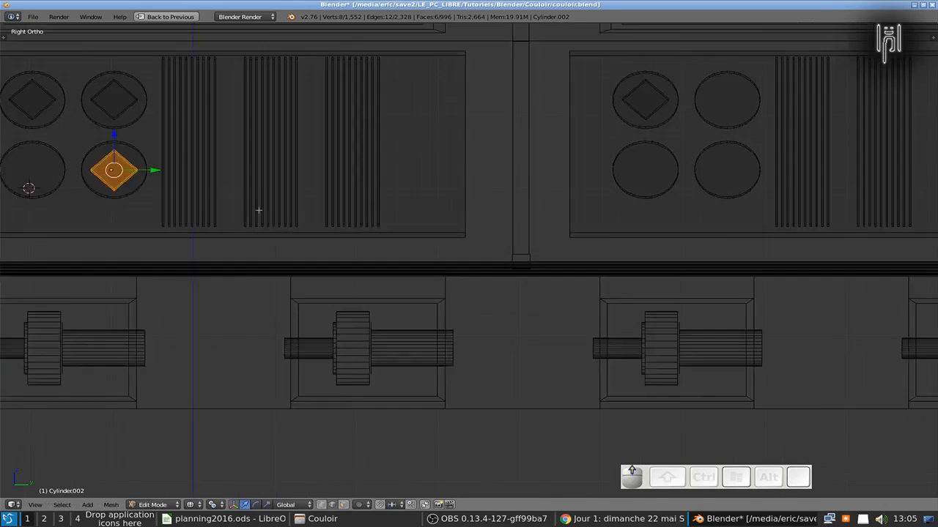
middle_click_drag(45, 179, 421, 236, "shift")
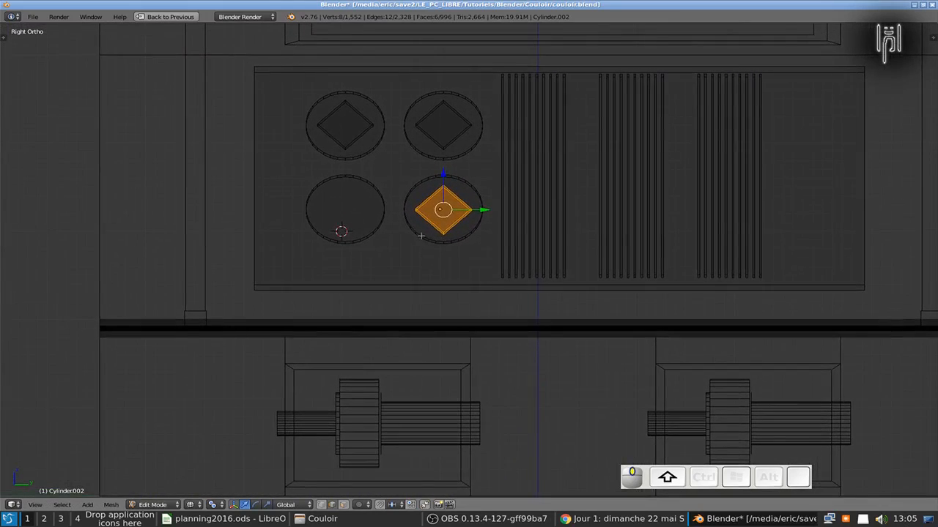
key("r")
left_click(503, 235, "ctrl")
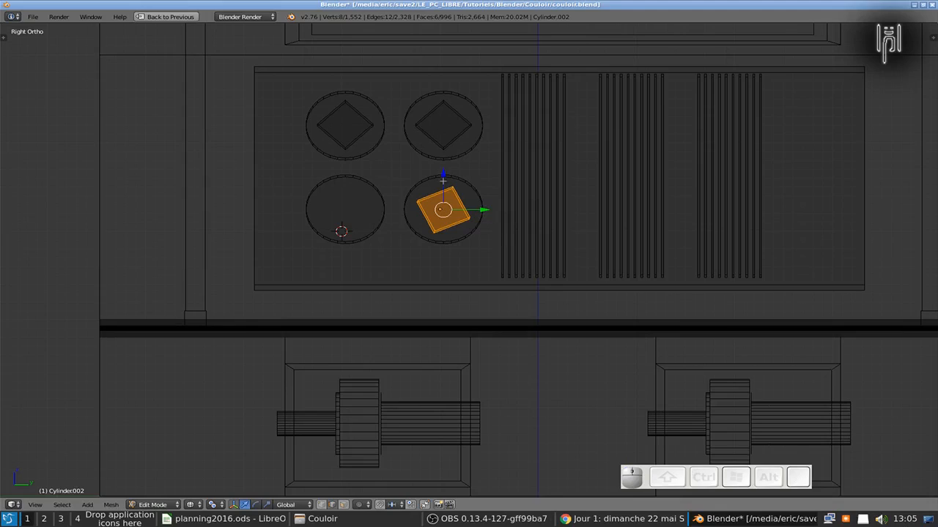
Duplicate the tilted diamond into the remaining empty lower circle and rotate the copy to lean the opposite way
key("shift+d")
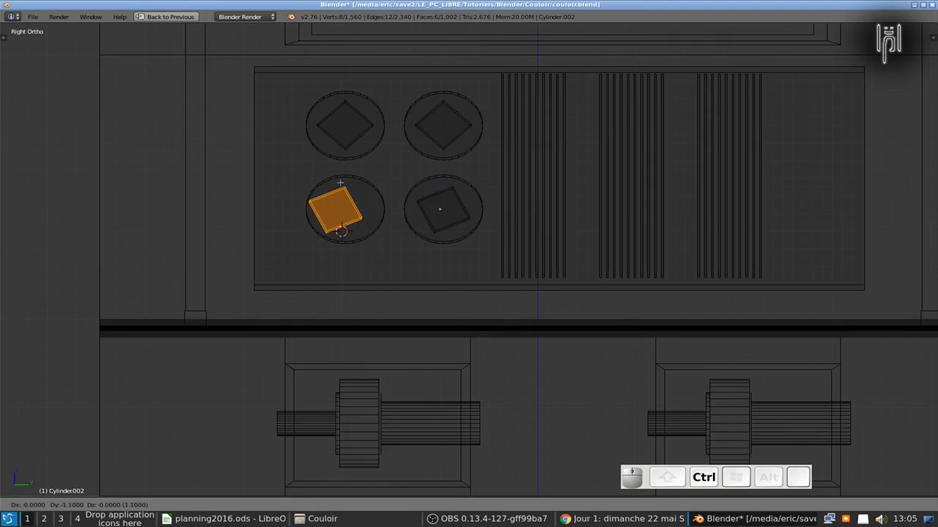
left_click(350, 217, "ctrl")
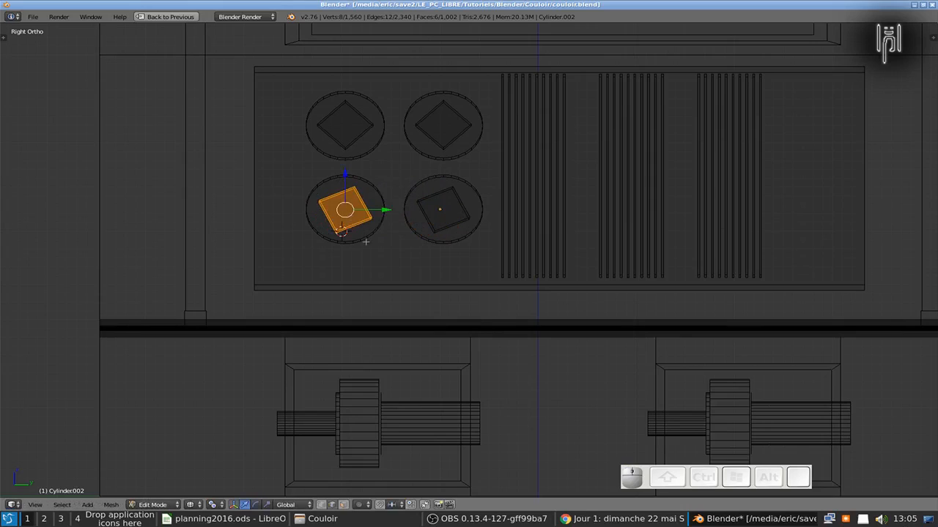
key("r")
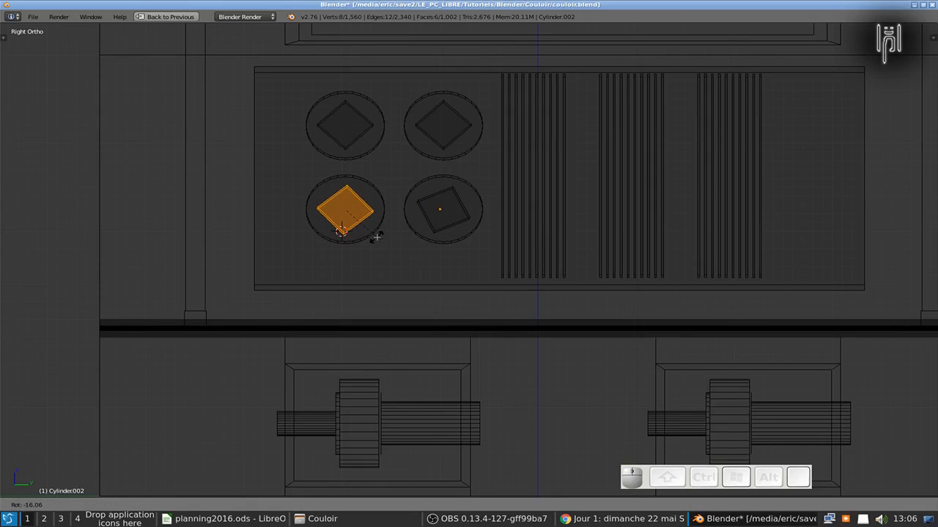
left_click(382, 218)
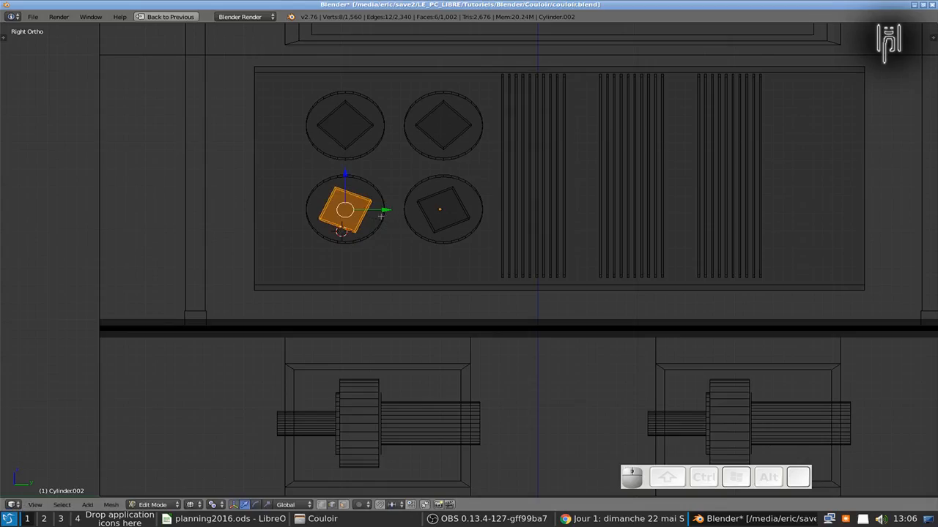
Delete the vertices of both diamonds in the lower circles of the original panel
middle_click_drag(402, 230, 589, 219)
key("x")
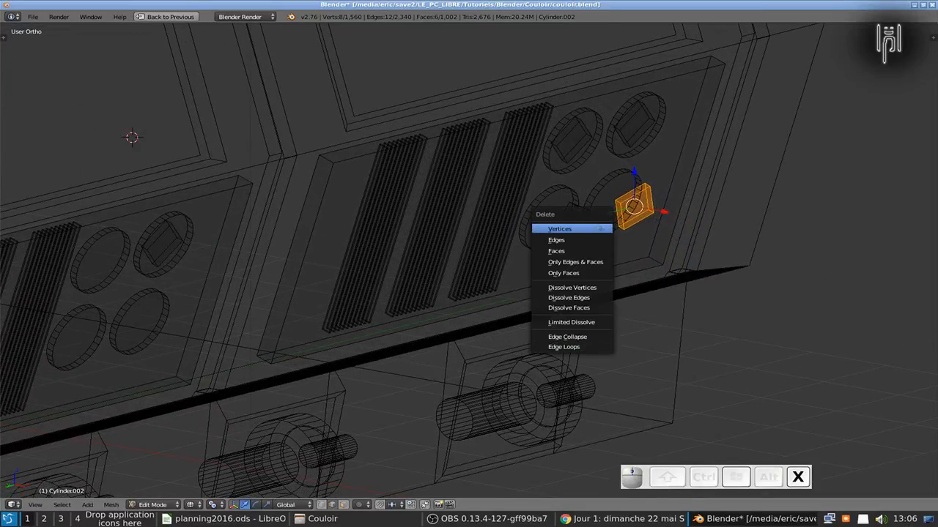
left_click(594, 227)
key("l")
key("x")
left_click(575, 240)
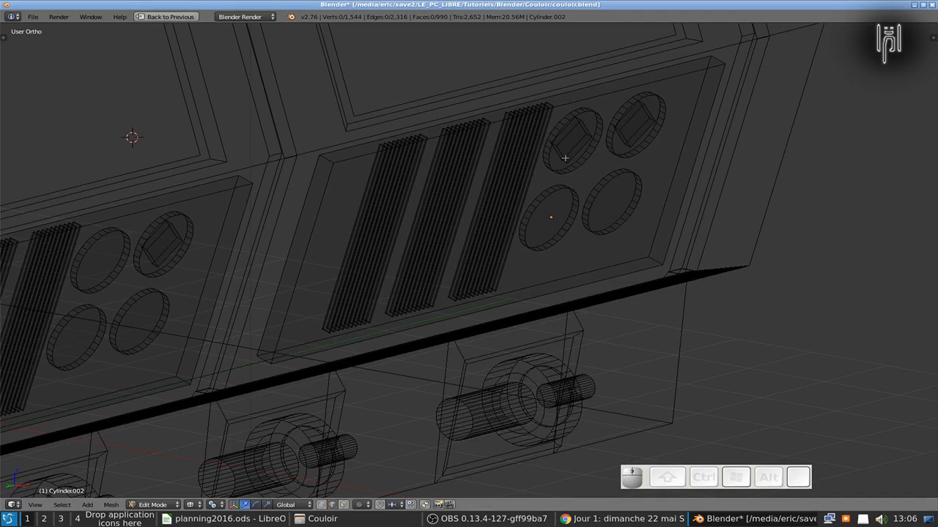
Duplicate the diamond in the upper circle nearest the slats and move the copy about -0.94 along global Z into the circle below
key("l")
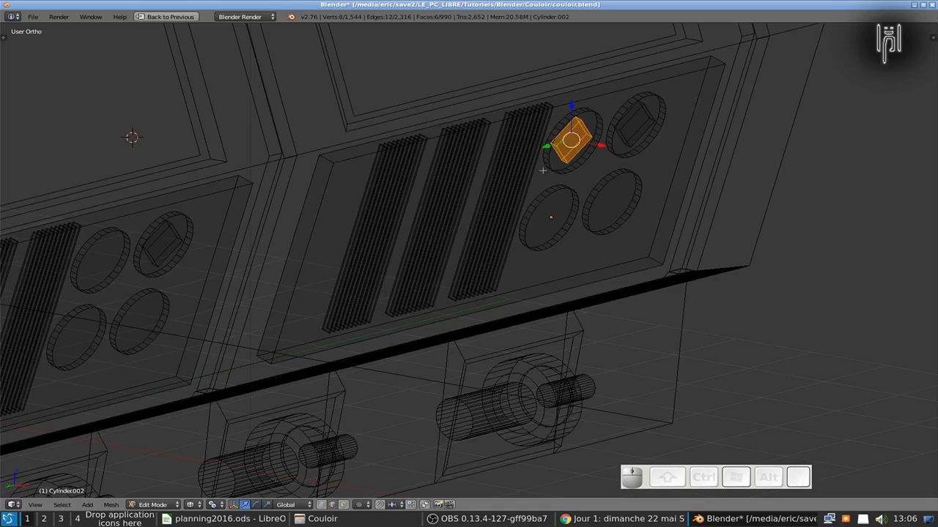
key("shift+d")
key("Return")
key("KP_1")
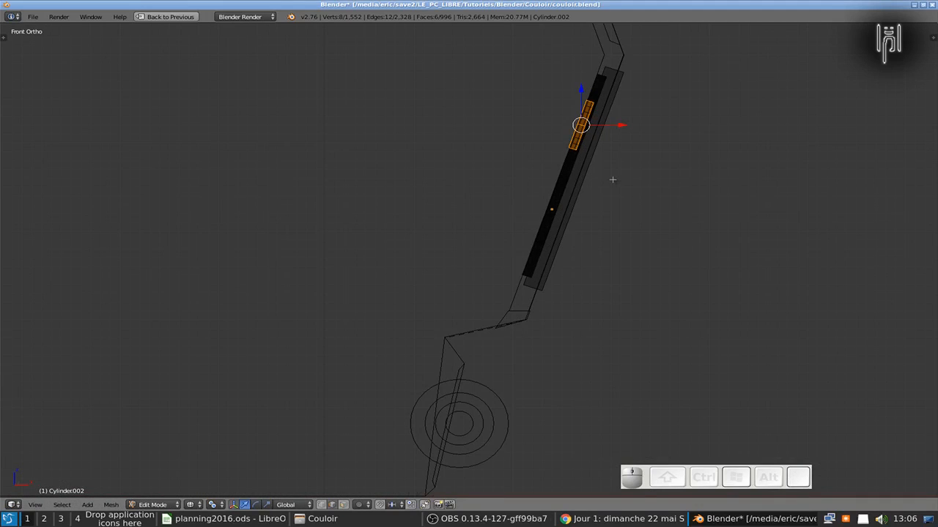
key("KP_3")
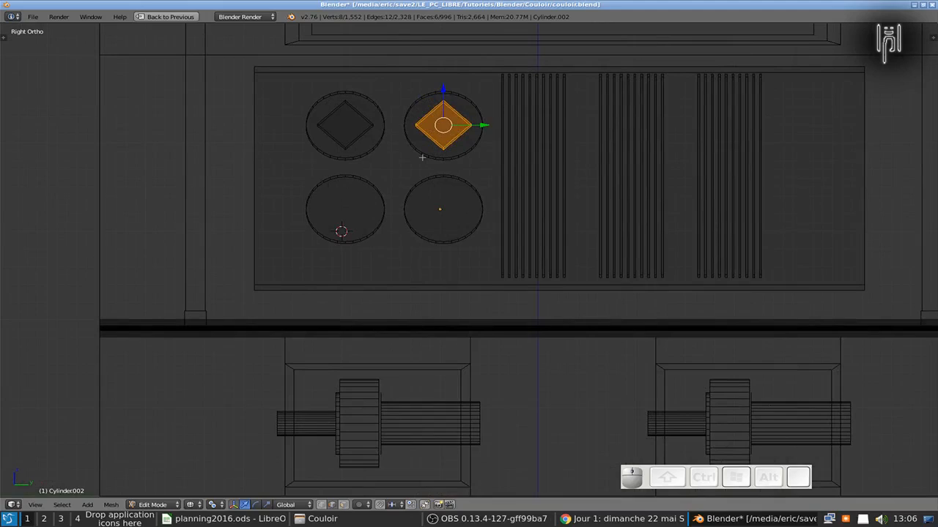
key("g")
key("z")
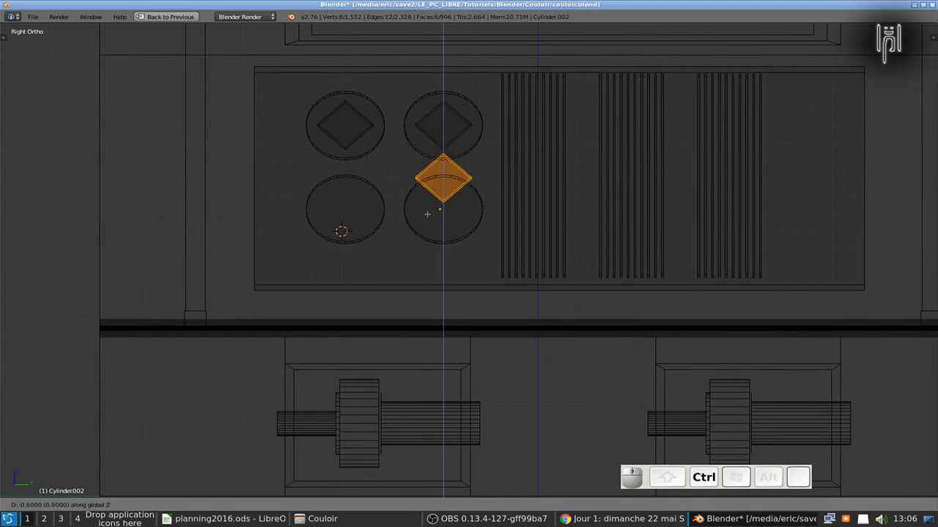
key("shift")
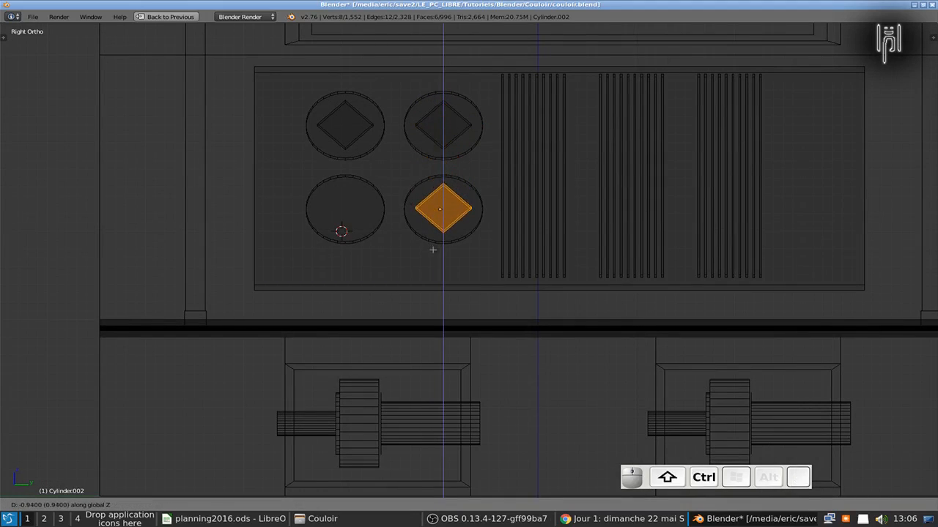
left_click(435, 257)
Move the diamond copy in front view onto the sloped panel, in line with the lower circle's disc
key("KP_1")
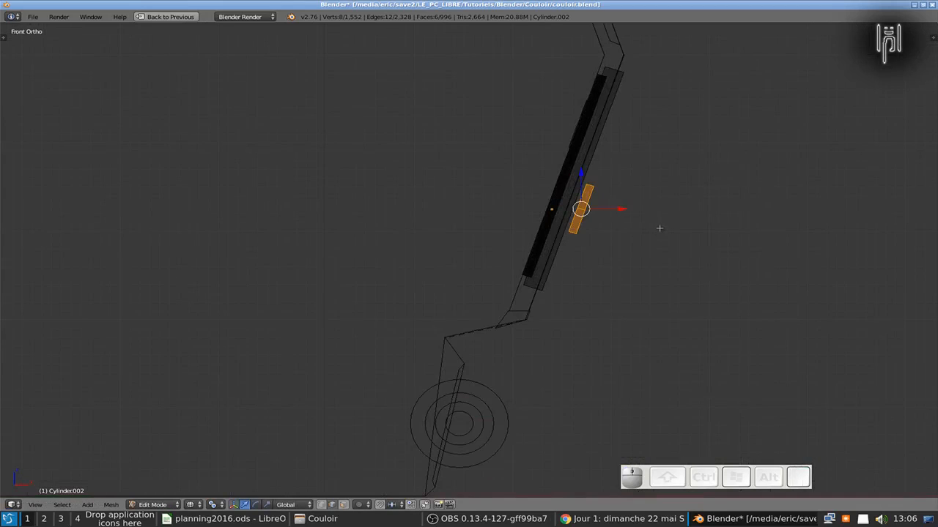
scroll(659, 228, "up", 3)
key("z")
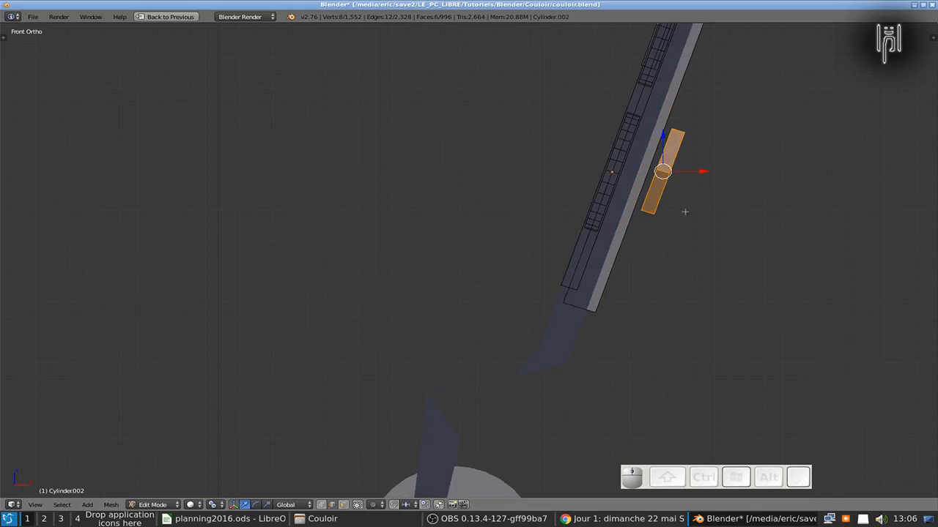
key("g")
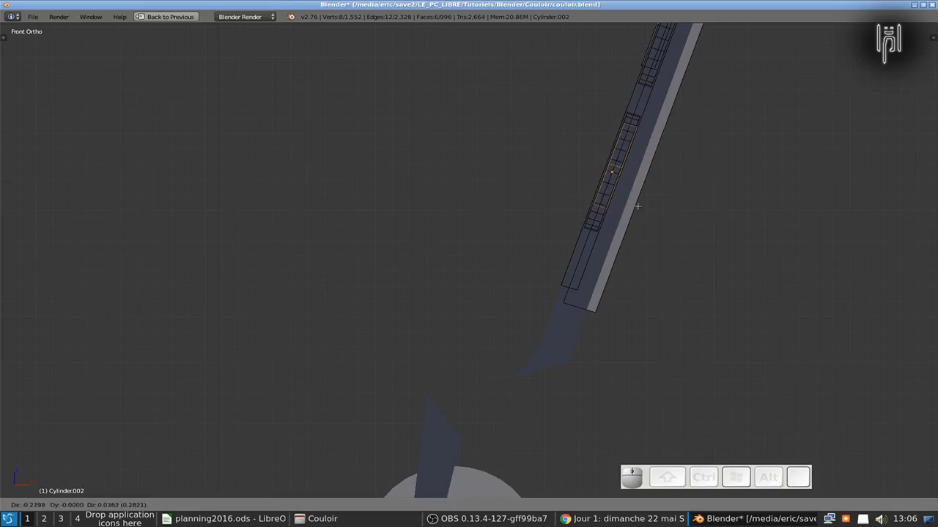
left_click(637, 204)
Fine-tune the diamond's seat in the lower circle with small free, global Z and global X moves
middle_click_drag(420, 221, 426, 264)
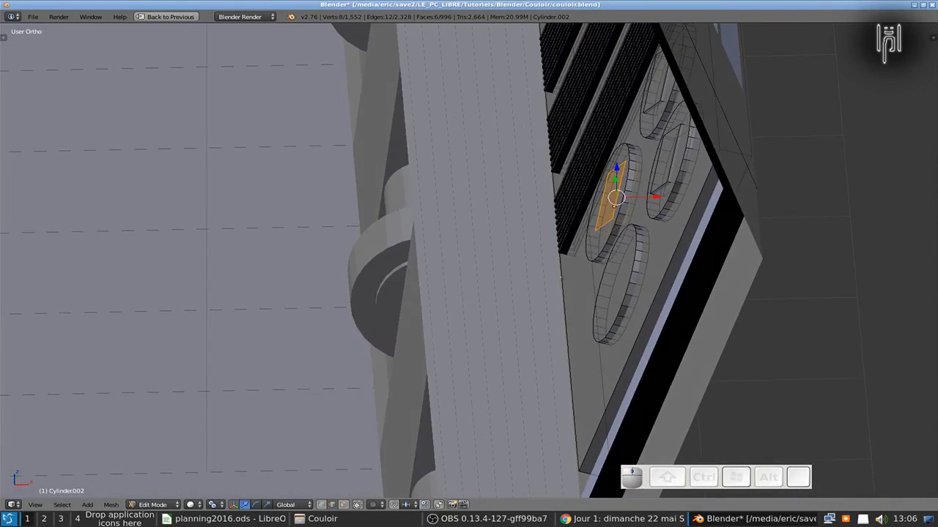
key("g")
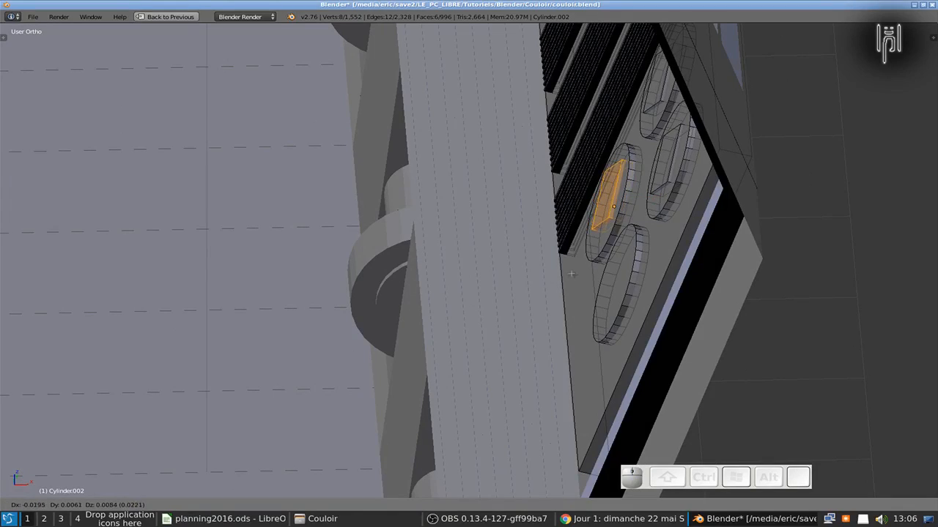
left_click(571, 274)
key("g")
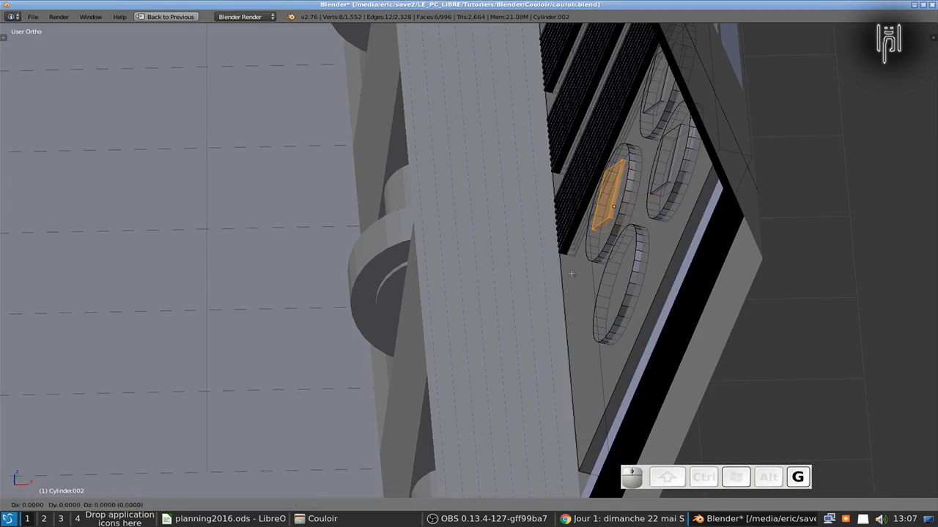
key("z")
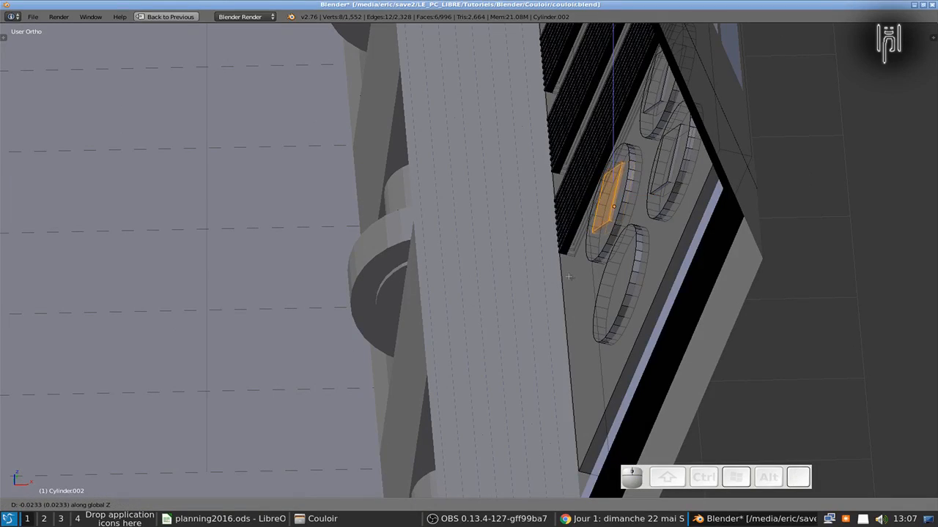
left_click(569, 276)
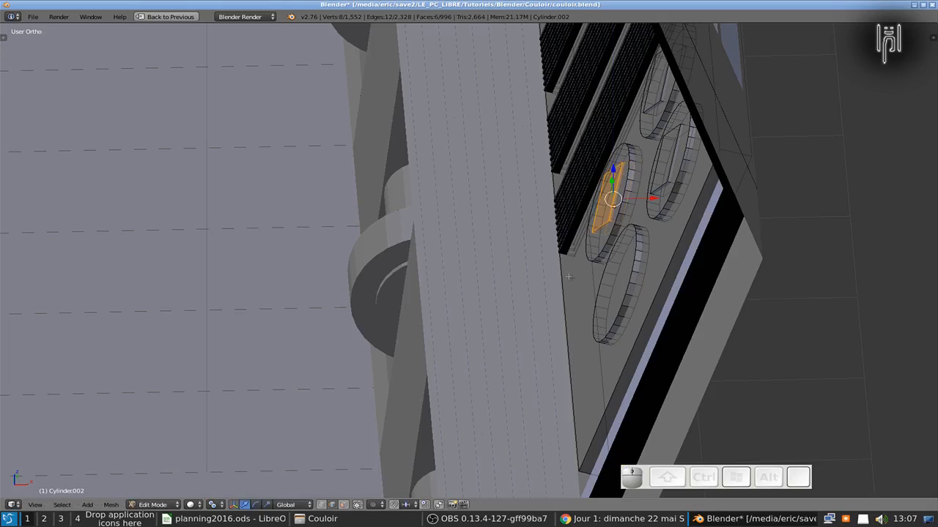
key("g")
key("x")
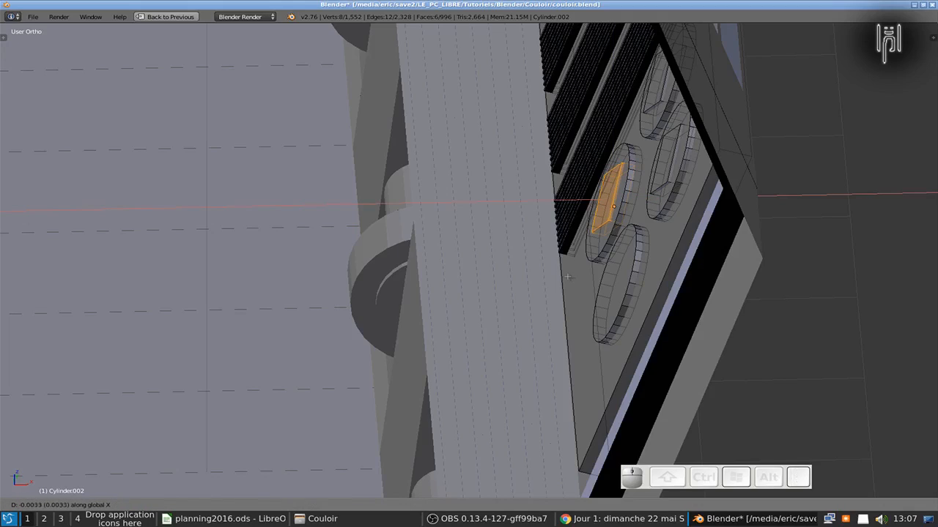
left_click(569, 277)
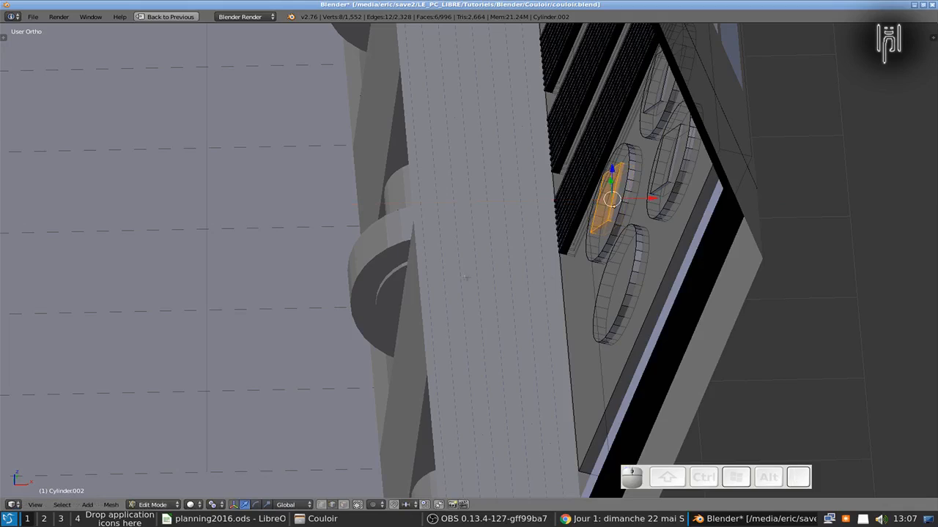
Inspect the placement of the new diamond on the panel from front, side and angled views
key("Tab")
middle_click_drag(412, 260, 544, 257)
key("KP_1")
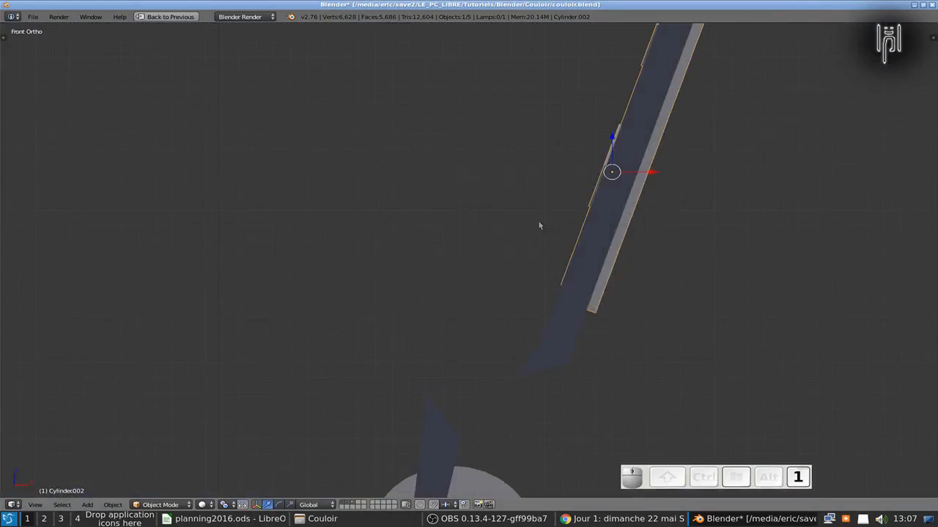
key("KP_3")
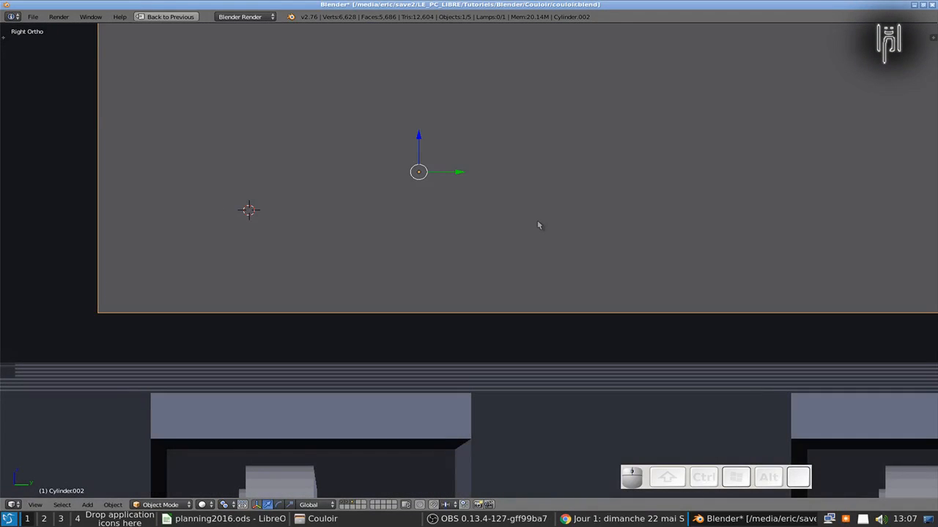
scroll(537, 226, "up", 4)
key("z")
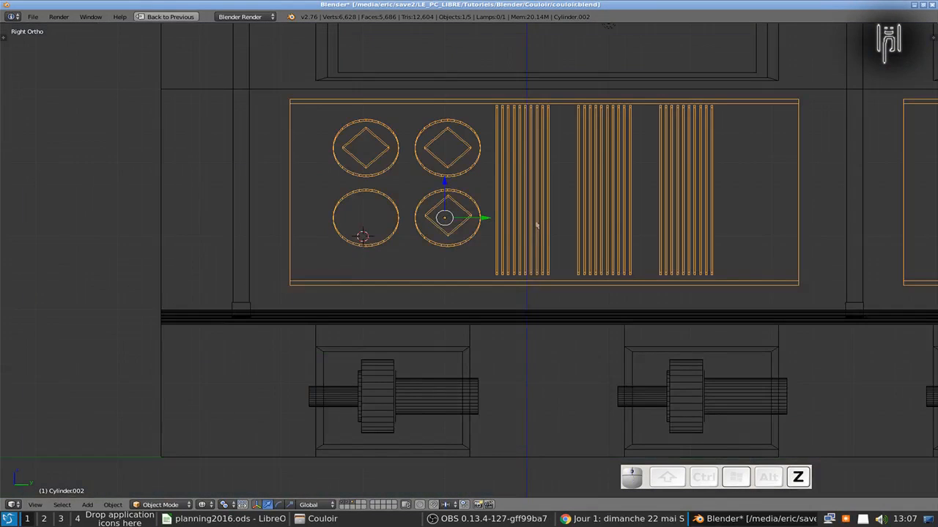
scroll(468, 220, "up", 4)
middle_click_drag(459, 218, 563, 213)
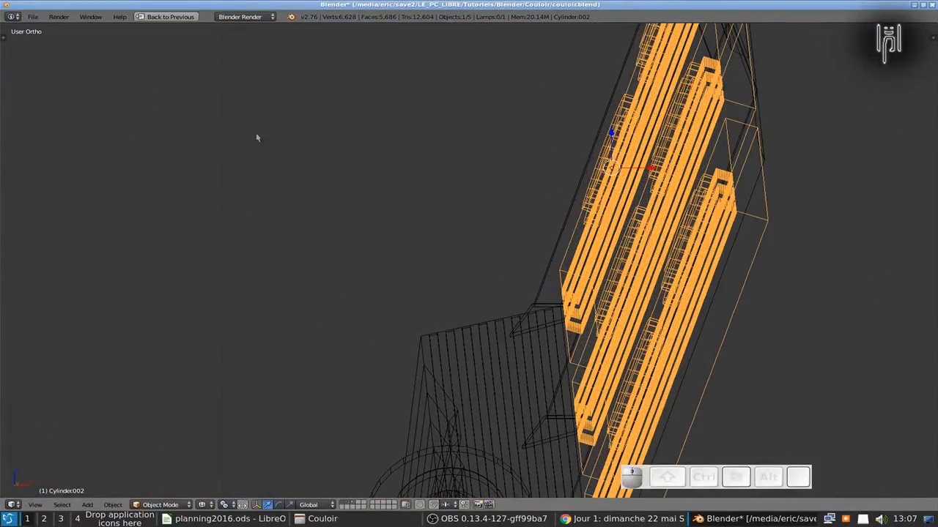
middle_click_drag(483, 236, 523, 234)
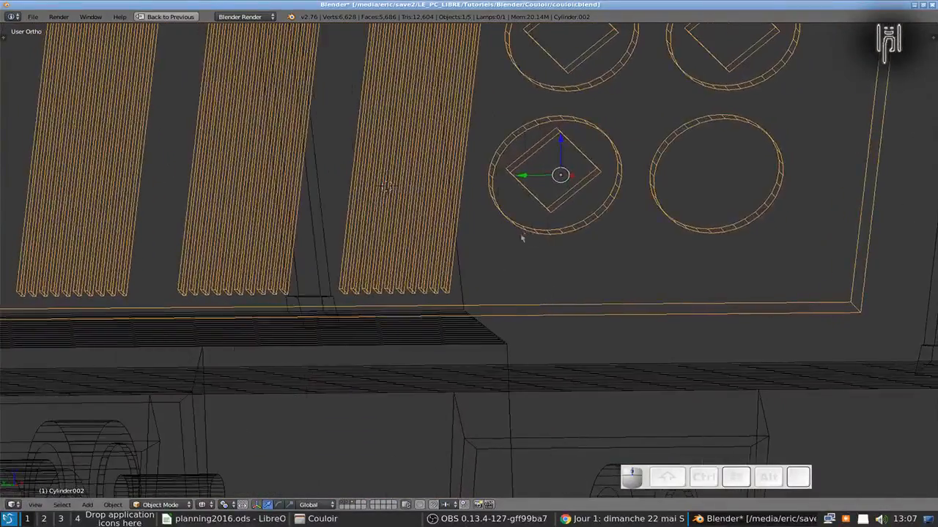
scroll(523, 234, "down", 4)
scroll(429, 220, "up", 4)
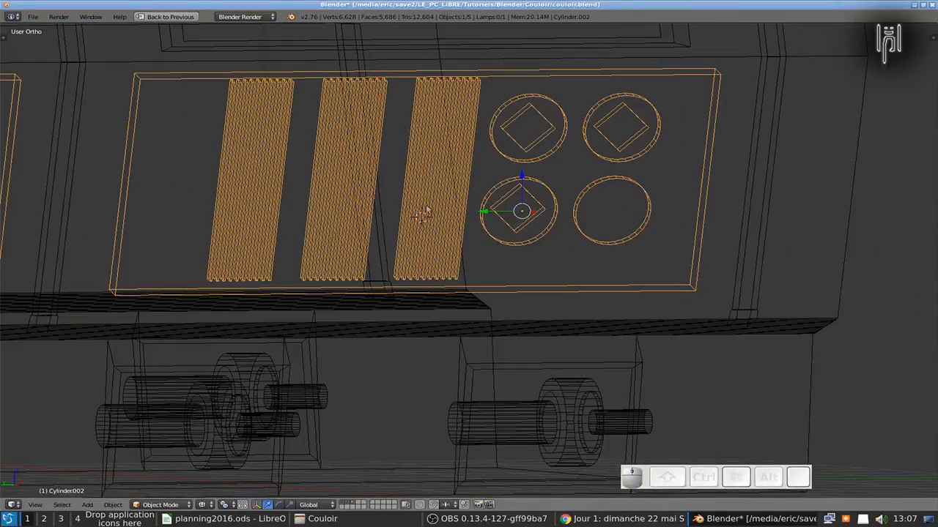
scroll(426, 210, "up", 2)
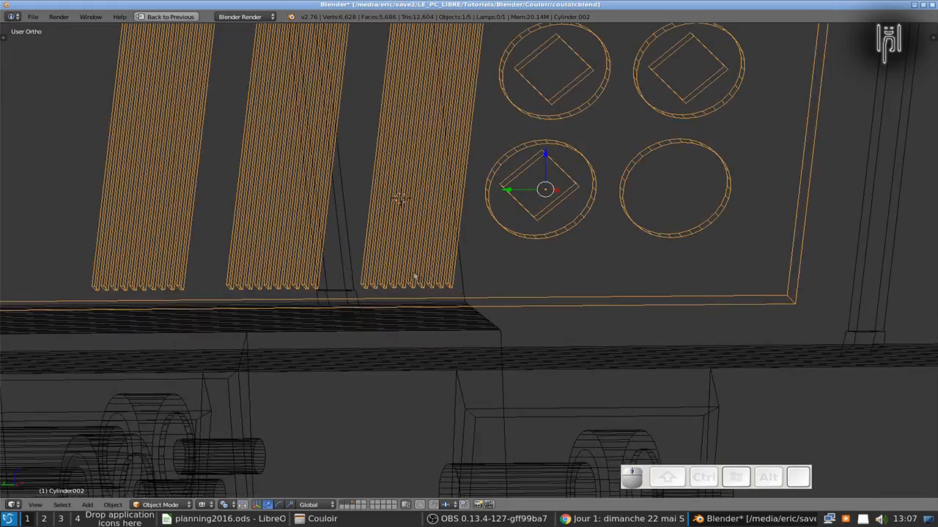
Delete the vertices of a single slat in the slat group nearest the circles to leave a gap
key("Tab")
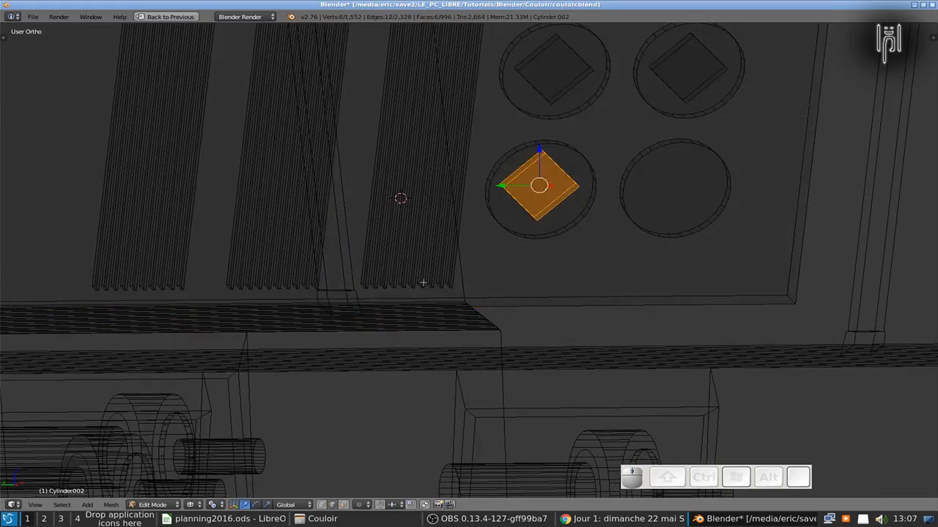
key("a")
key("l")
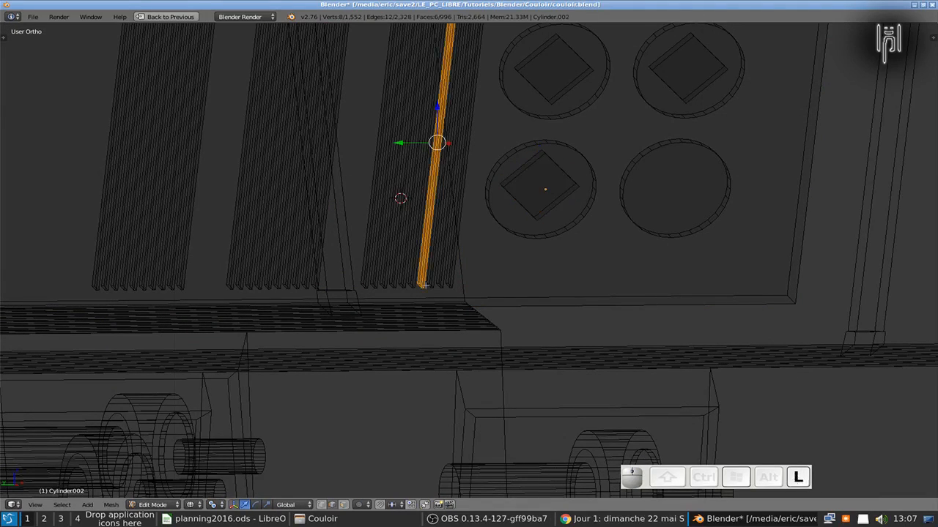
scroll(411, 239, "down", 2)
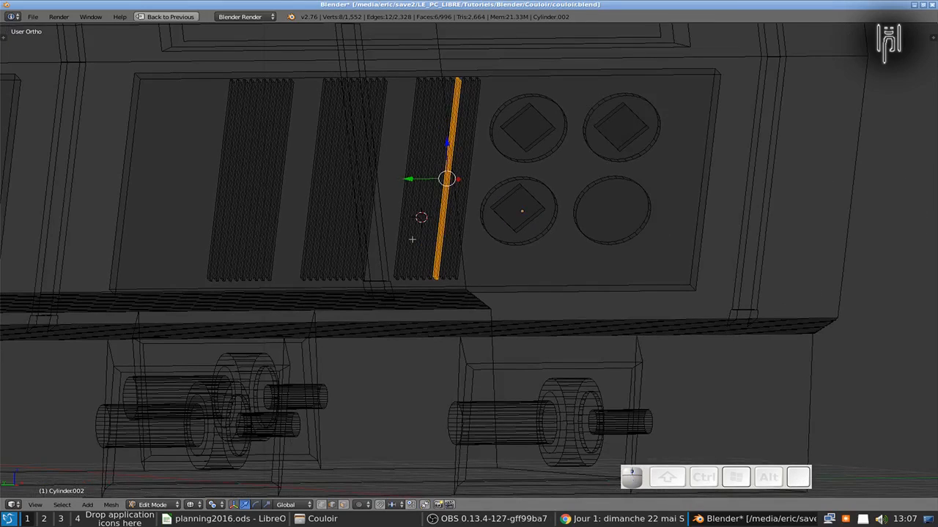
key("x")
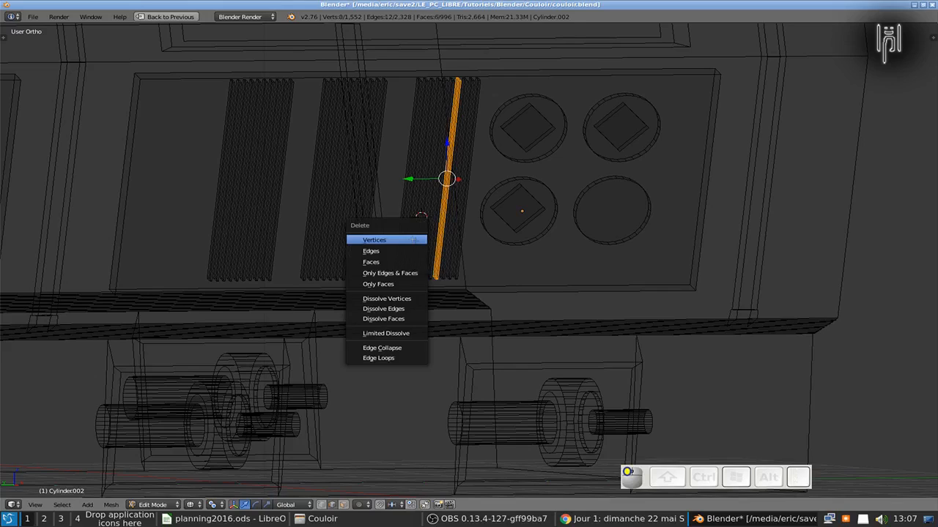
left_click(399, 238)
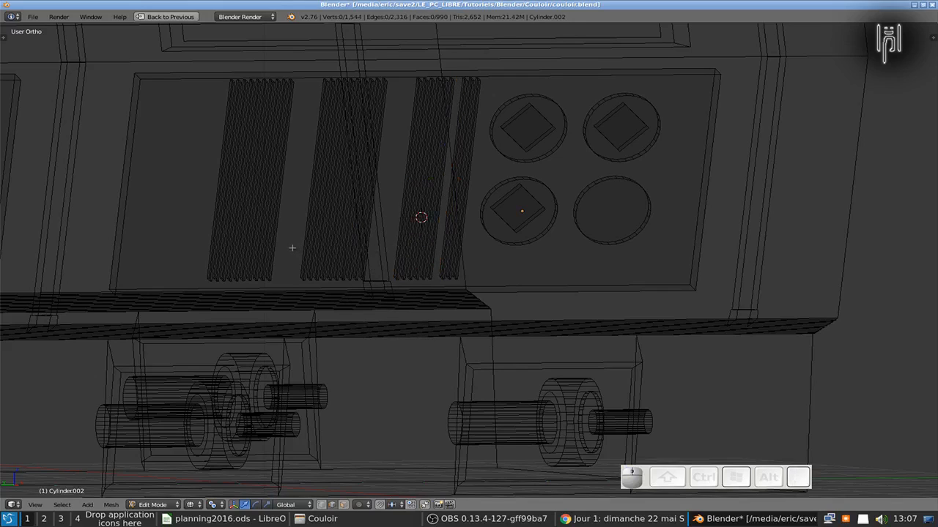
Try to duplicate the edge slat of the end panel's middle group and shift the copy along global X
scroll(388, 259, "down", 3)
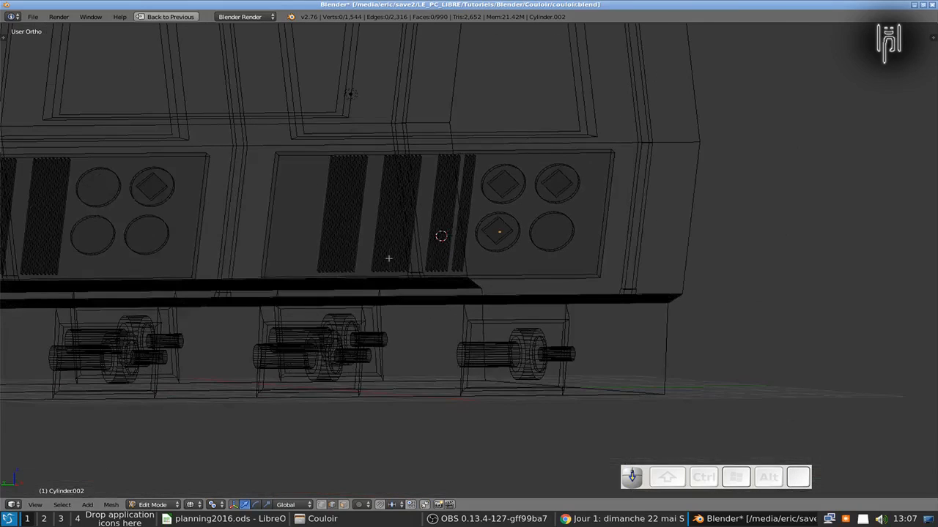
scroll(152, 257, "up", 3)
scroll(137, 257, "down", 2)
scroll(134, 257, "up", 1)
scroll(48, 270, "down", 2)
middle_click_drag(29, 267, 563, 287, "shift")
scroll(375, 257, "up", 4)
scroll(341, 259, "up", 1)
scroll(314, 261, "up", 2)
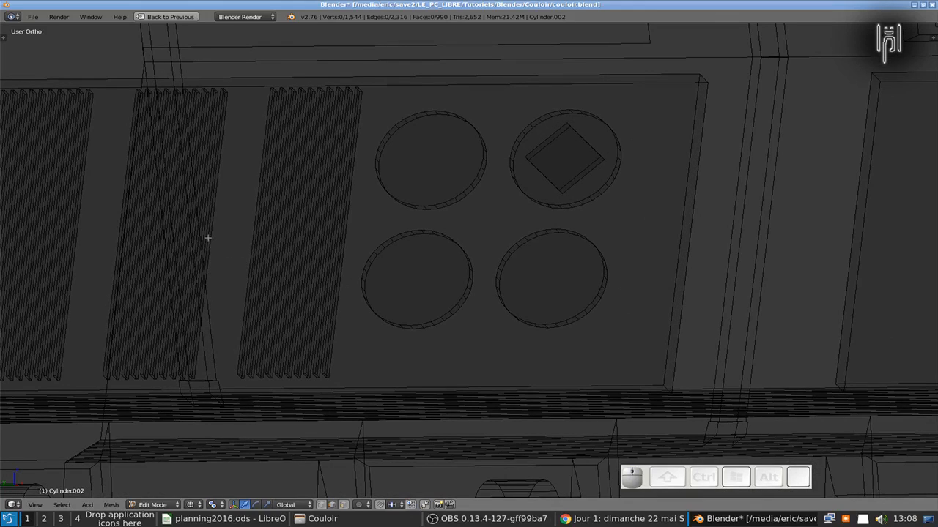
key("l")
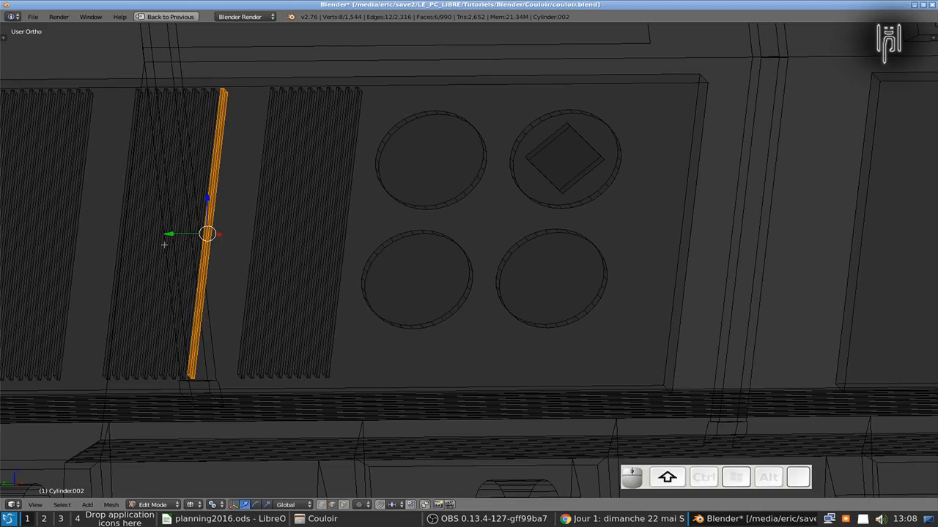
key("shift+d")
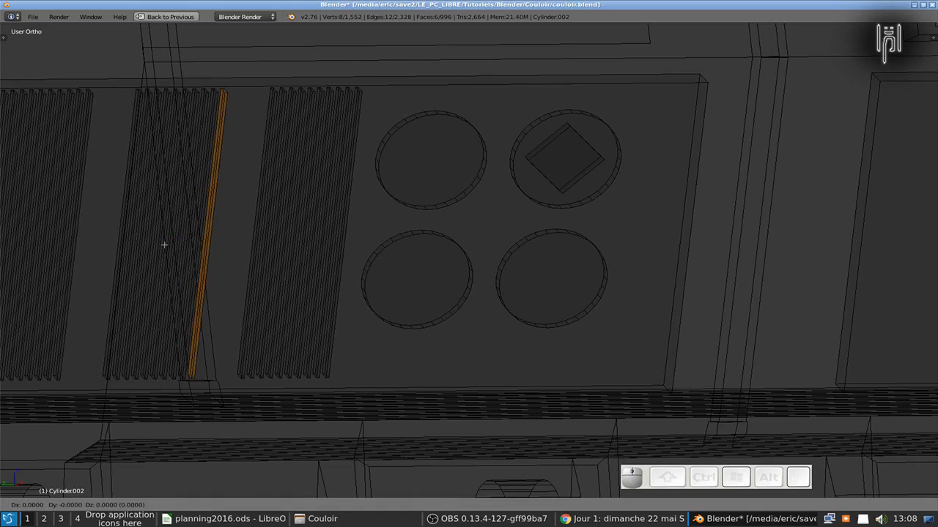
key("x")
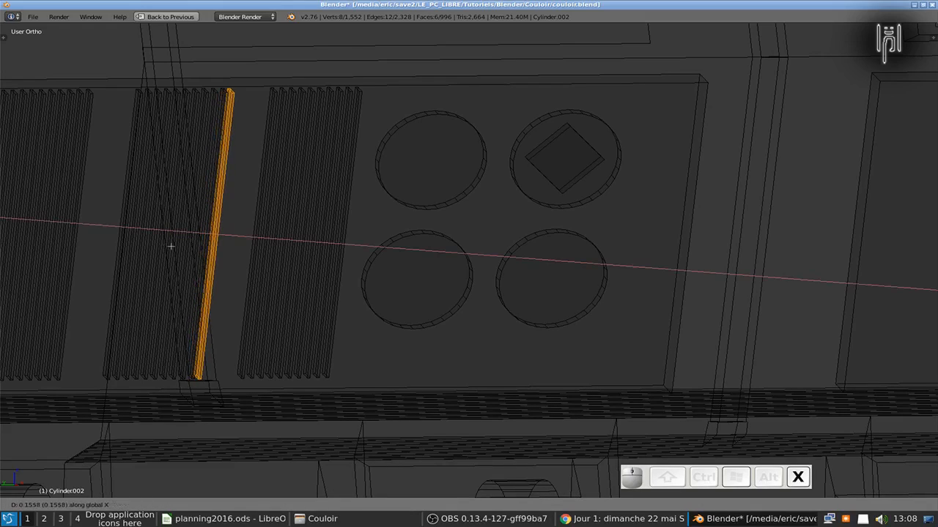
left_click(189, 246)
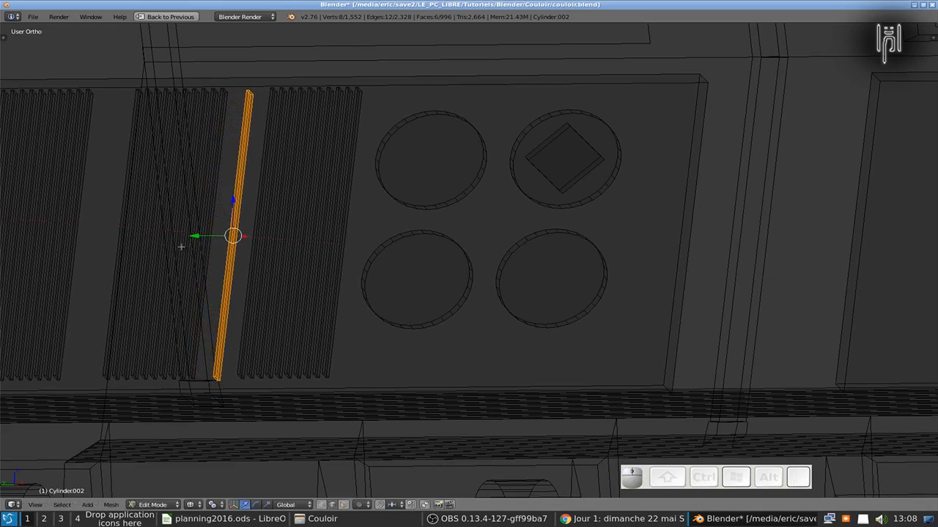
Check the shifted slat copy from another angle and undo its duplication
key("Tab")
middle_click_drag(184, 251, 173, 285)
scroll(219, 258, "down", 5)
scroll(230, 260, "down", 2)
scroll(178, 271, "up", 3)
scroll(179, 269, "down", 3)
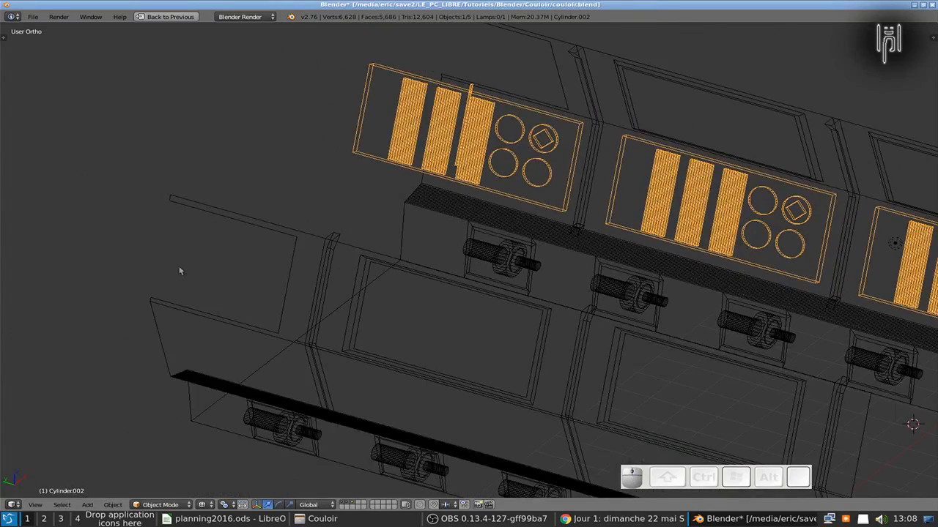
key("Tab")
key("ctrl+z")
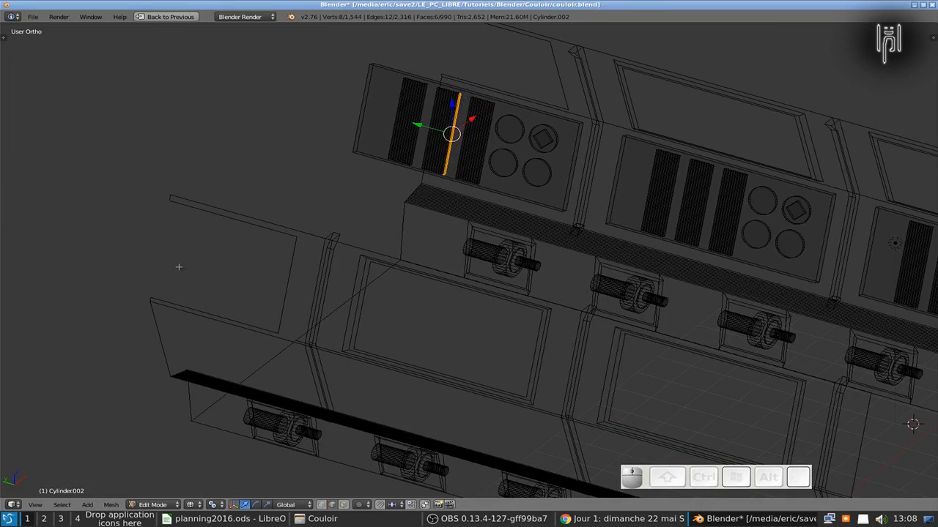
Move the selected edge slat along global Y into the gap beside the neighbouring slat group
key("g")
key("y")
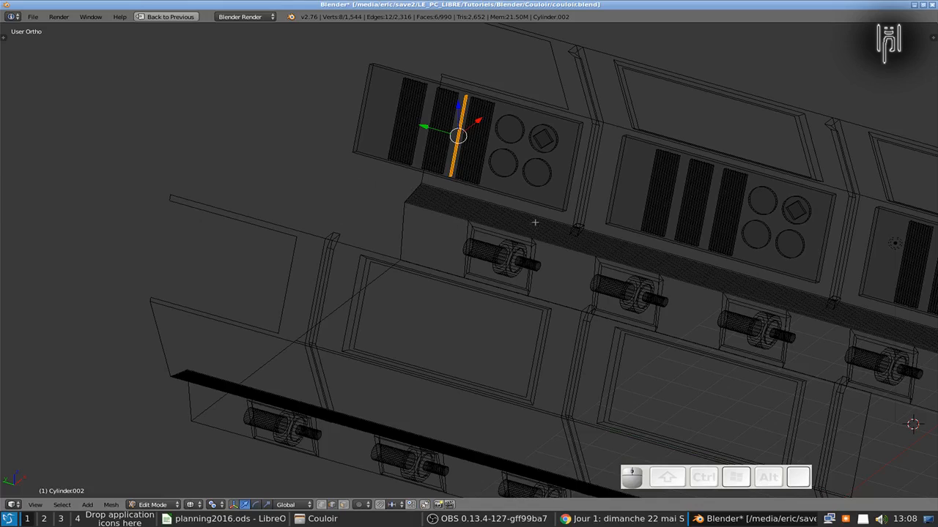
scroll(535, 223, "down", 5)
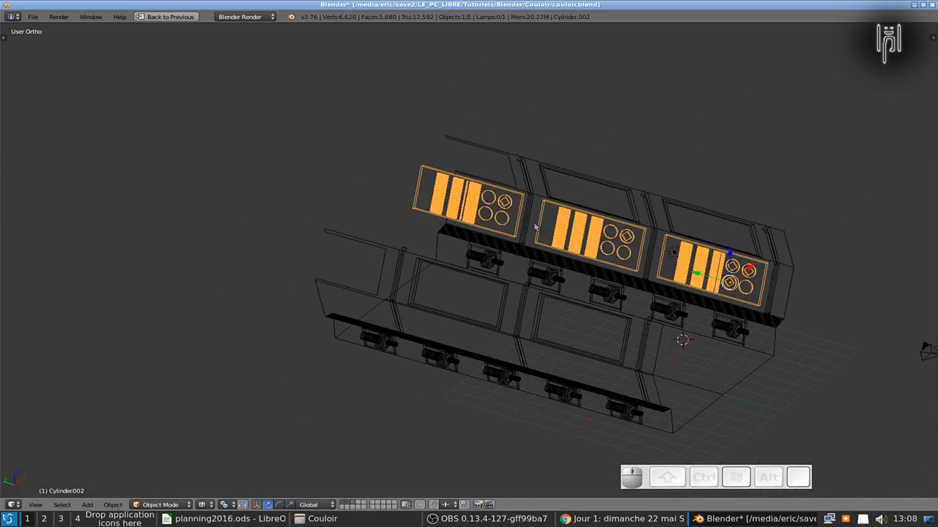
Examine the wall panels and the whole corridor in solid shading from several angles
key("z")
middle_click_drag(535, 228, 621, 241)
scroll(622, 241, "up", 3)
middle_click_drag(428, 238, 631, 325, "shift")
scroll(612, 299, "up", 4)
scroll(631, 283, "down", 1)
scroll(631, 285, "down", 4)
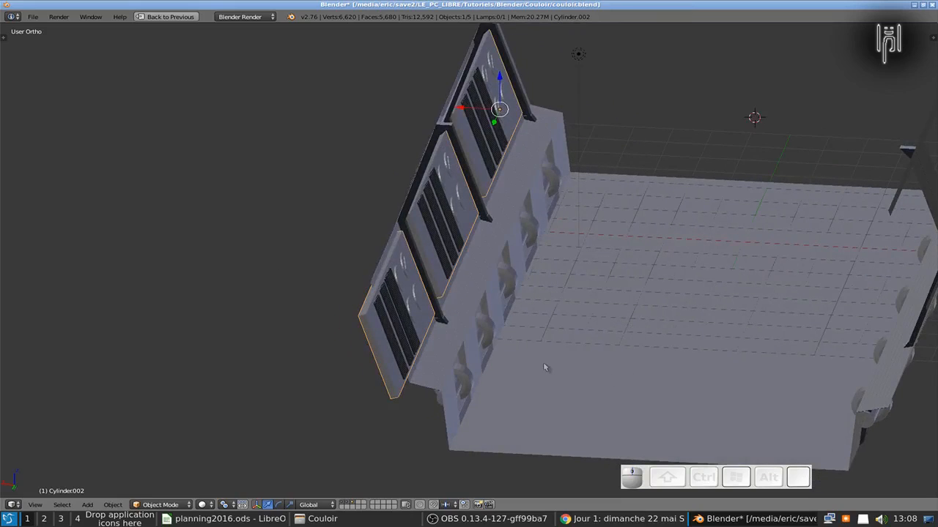
middle_click_drag(479, 320, 445, 321)
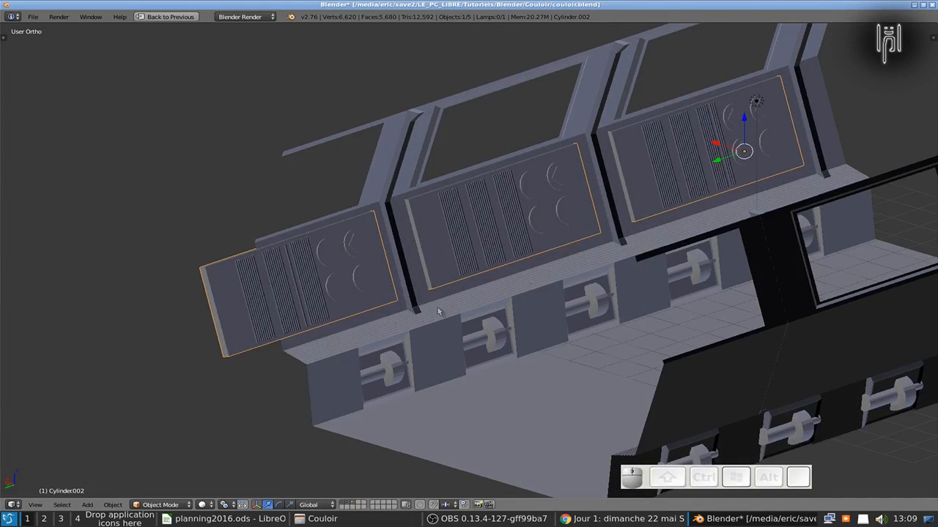
scroll(438, 311, "down", 1)
middle_click_drag(440, 308, 890, 291)
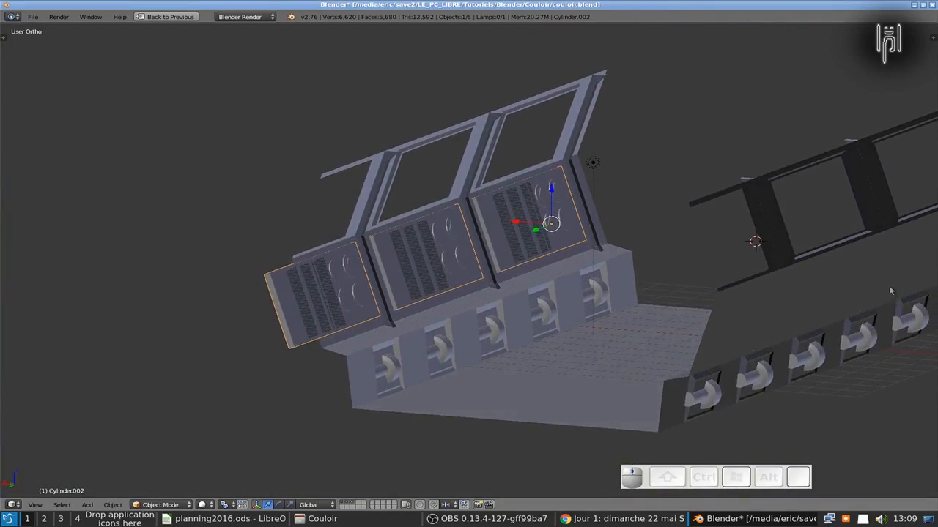